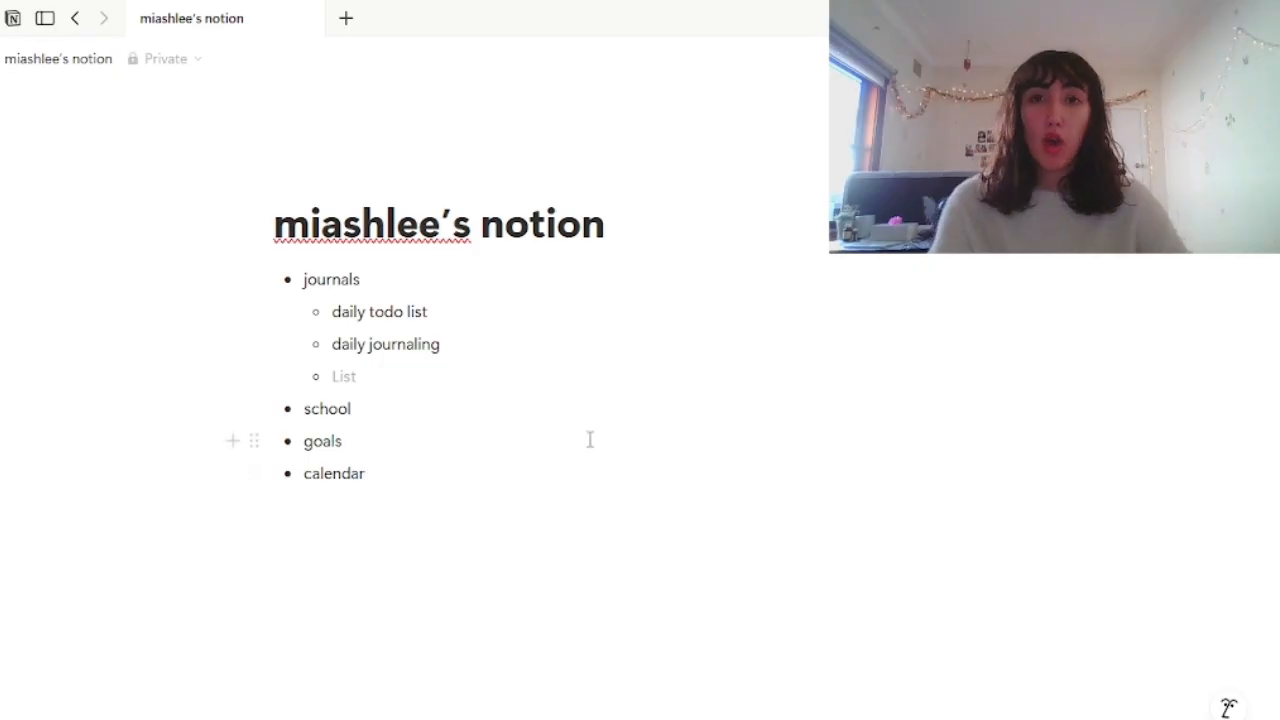
Add an empty nested bullet to the page outline's list below daily journaling.
left_click(454, 394)
key("Return")
key("Tab")
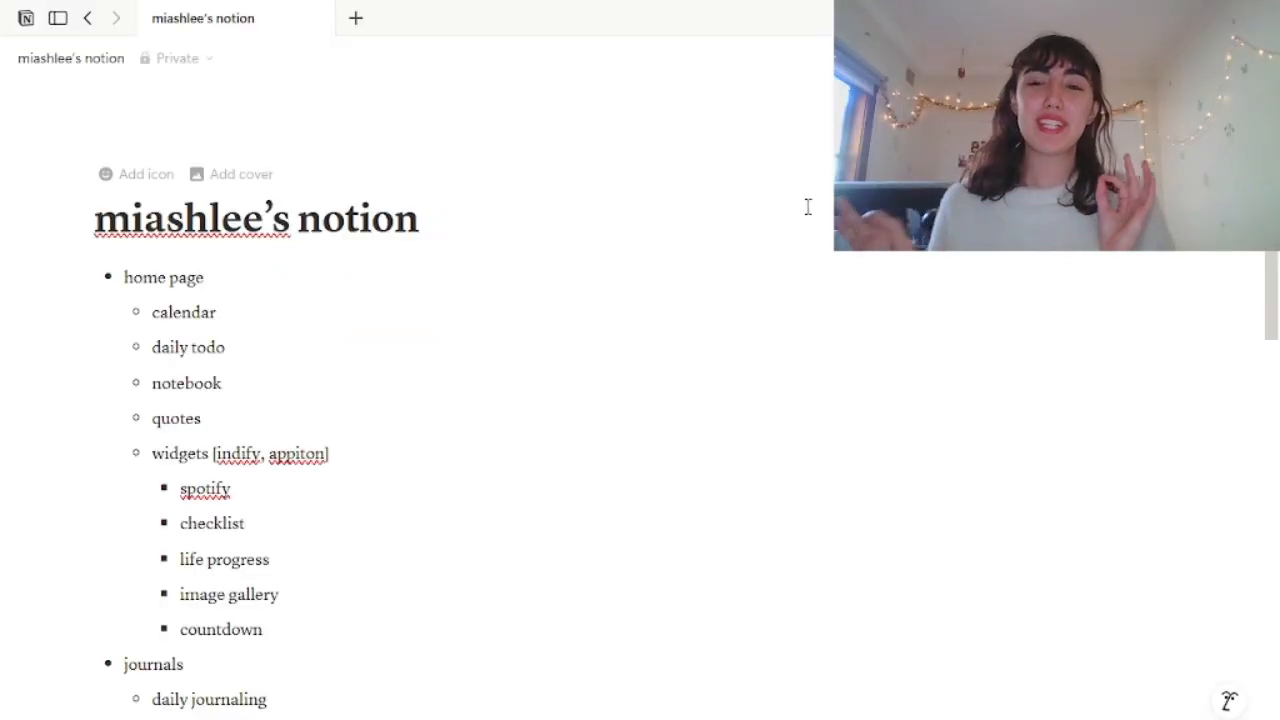
Examine the outline of planned pages, from home page and journals through youtube, school and goals.
scroll(808, 207, "down", 1)
scroll(808, 207, "down", 10)
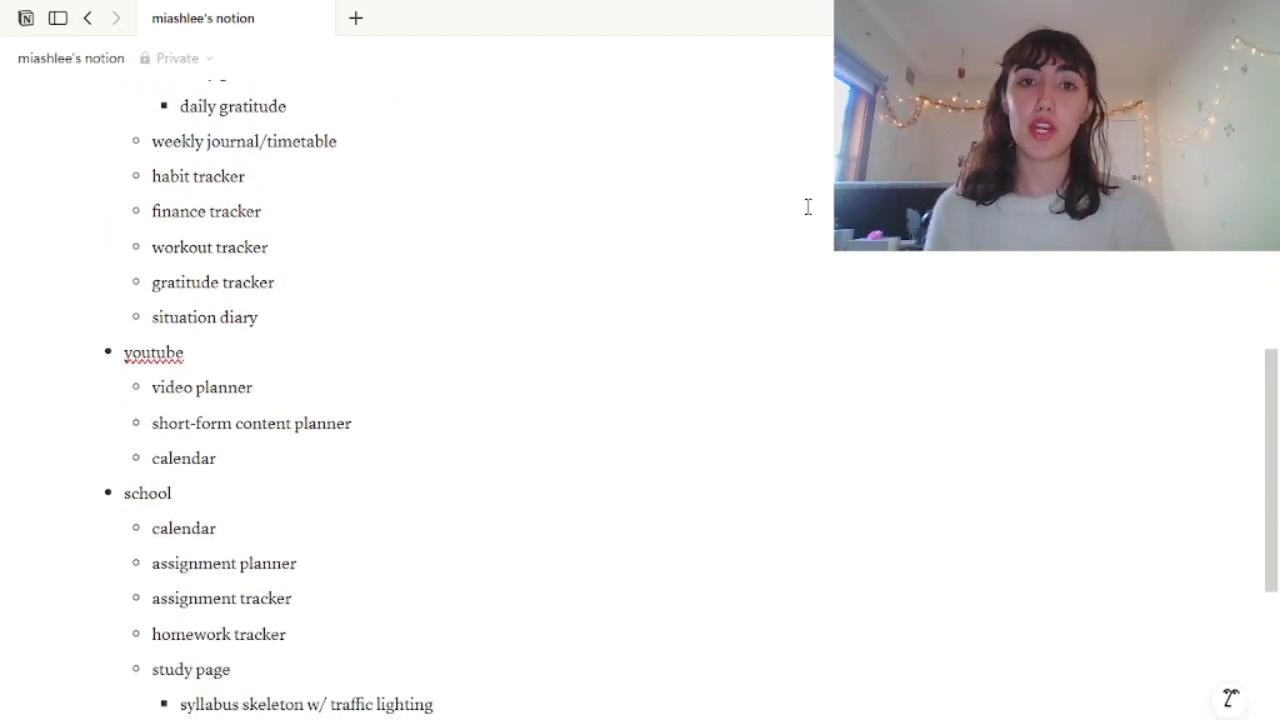
scroll(808, 207, "down", 4)
scroll(808, 207, "up", 10)
scroll(531, 226, "up", 3)
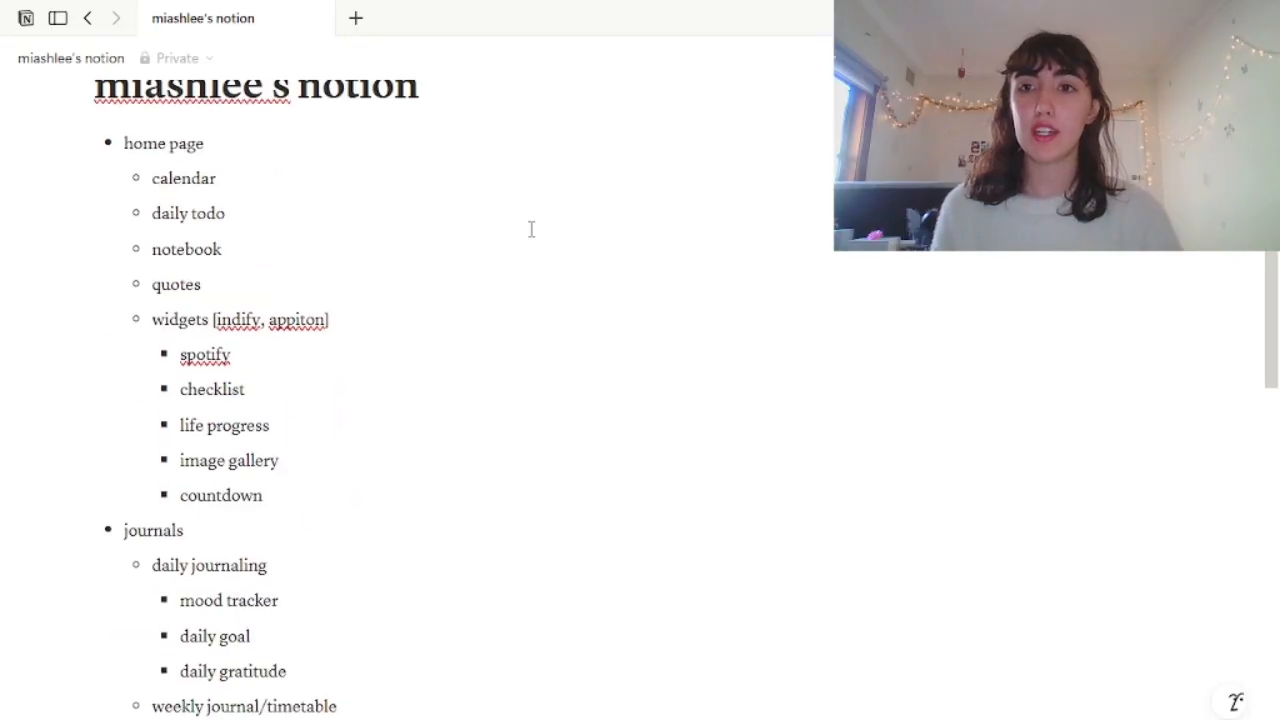
scroll(209, 209, "down", 3)
scroll(147, 341, "down", 3)
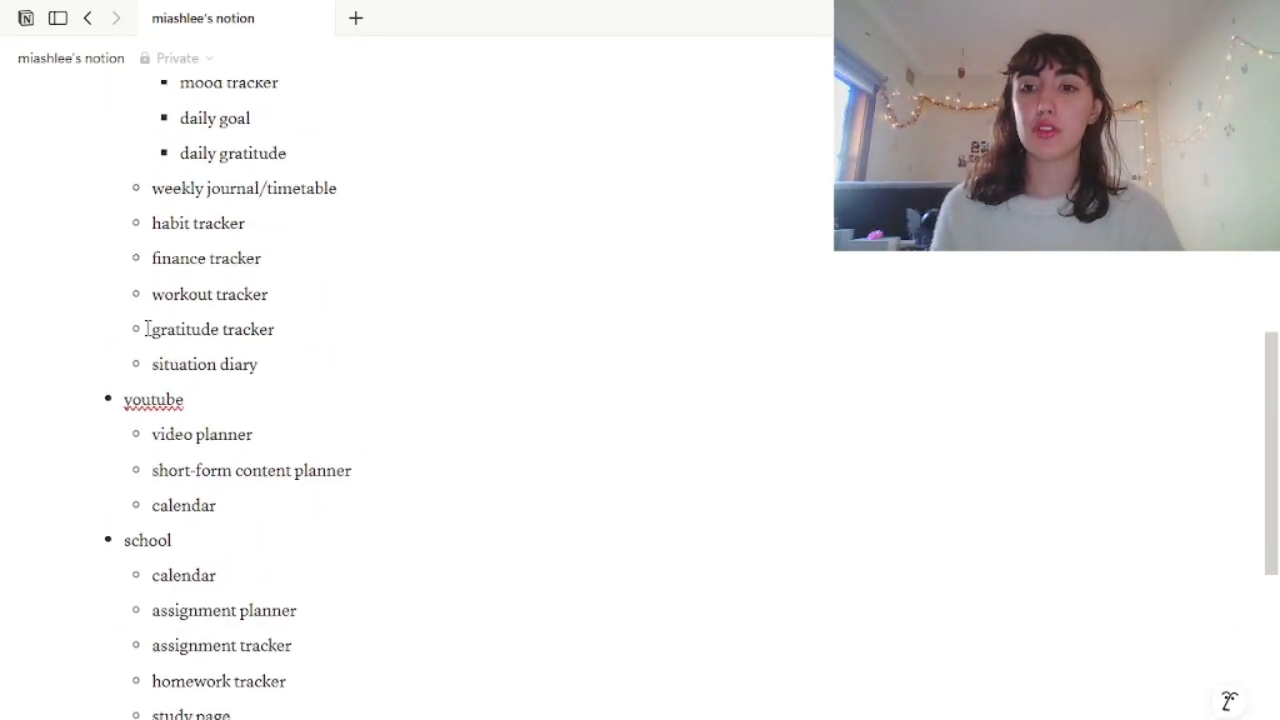
scroll(178, 422, "down", 1)
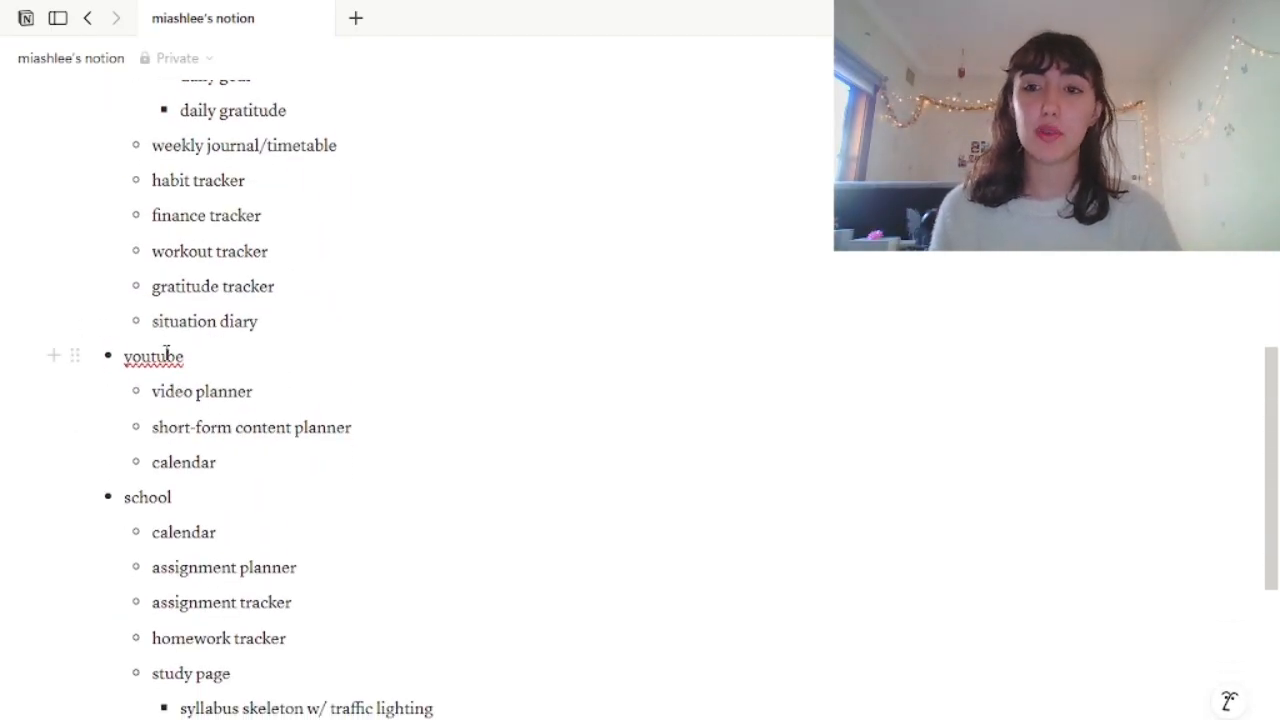
left_click_drag(166, 352, 222, 458)
left_click(218, 462)
scroll(218, 462, "up", 2)
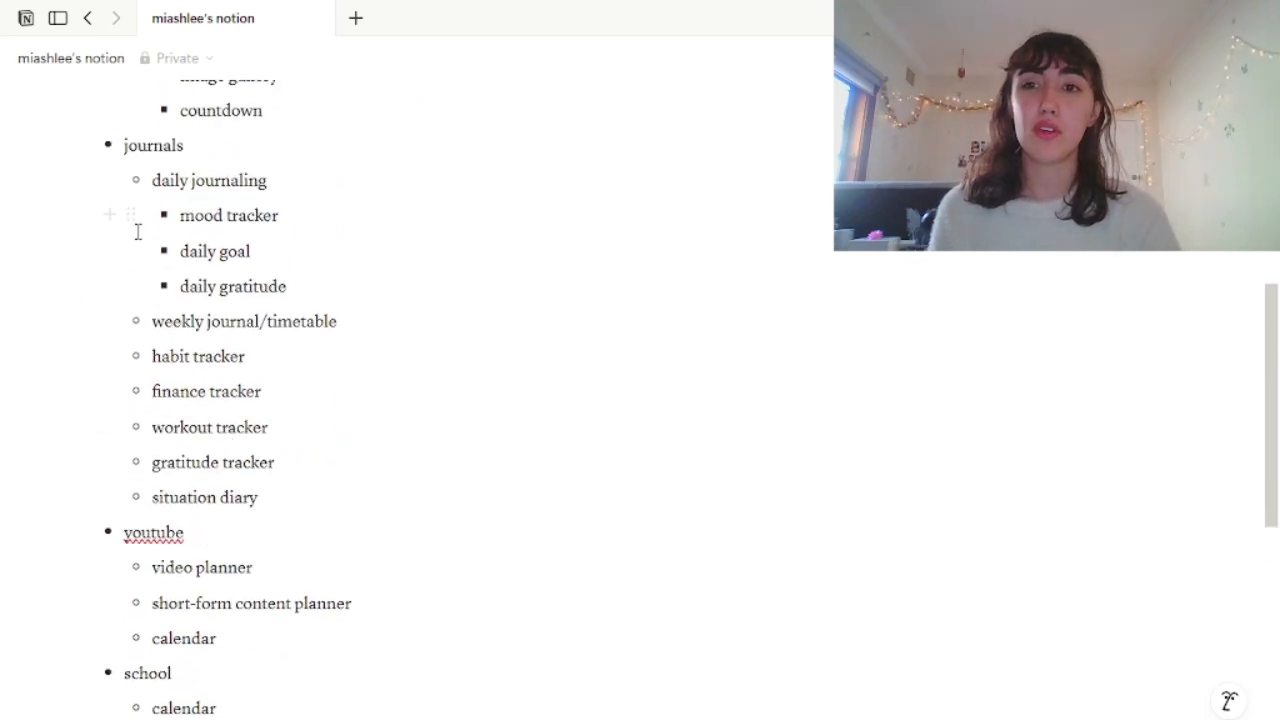
scroll(137, 232, "down", 5)
scroll(137, 232, "up", 2)
scroll(137, 232, "down", 1)
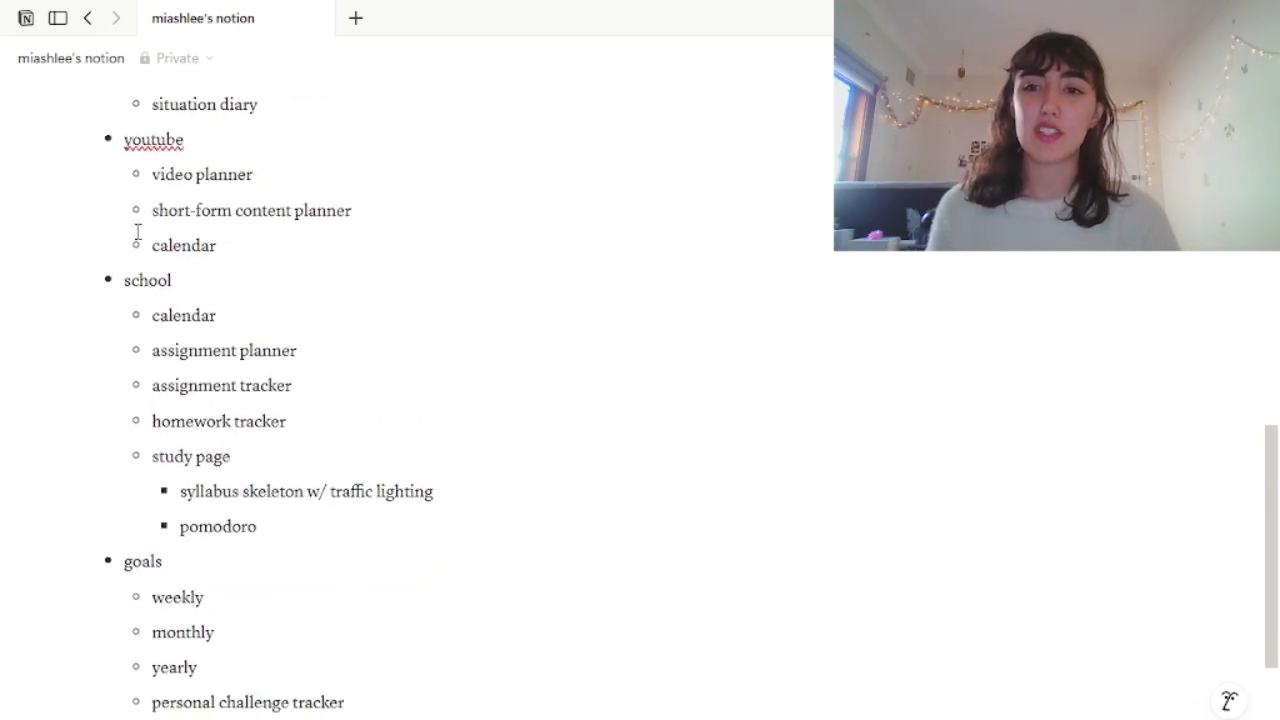
scroll(203, 470, "up", 10)
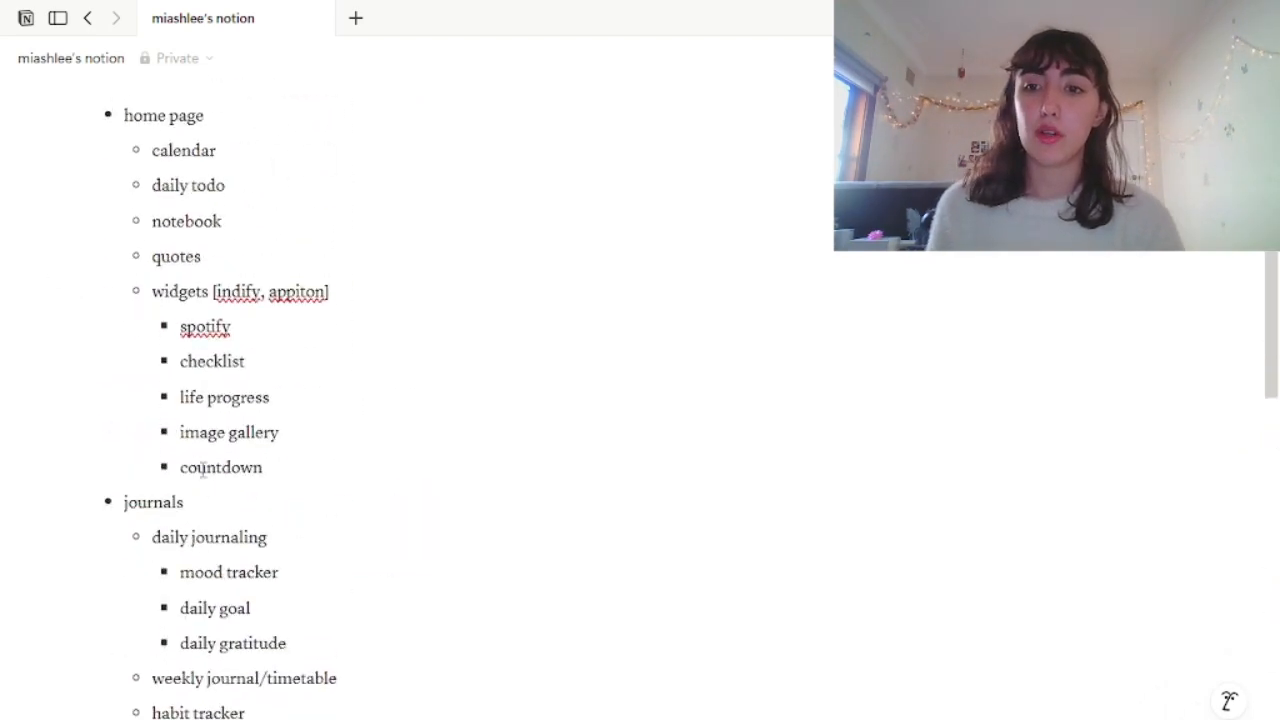
left_click_drag(141, 264, 226, 303)
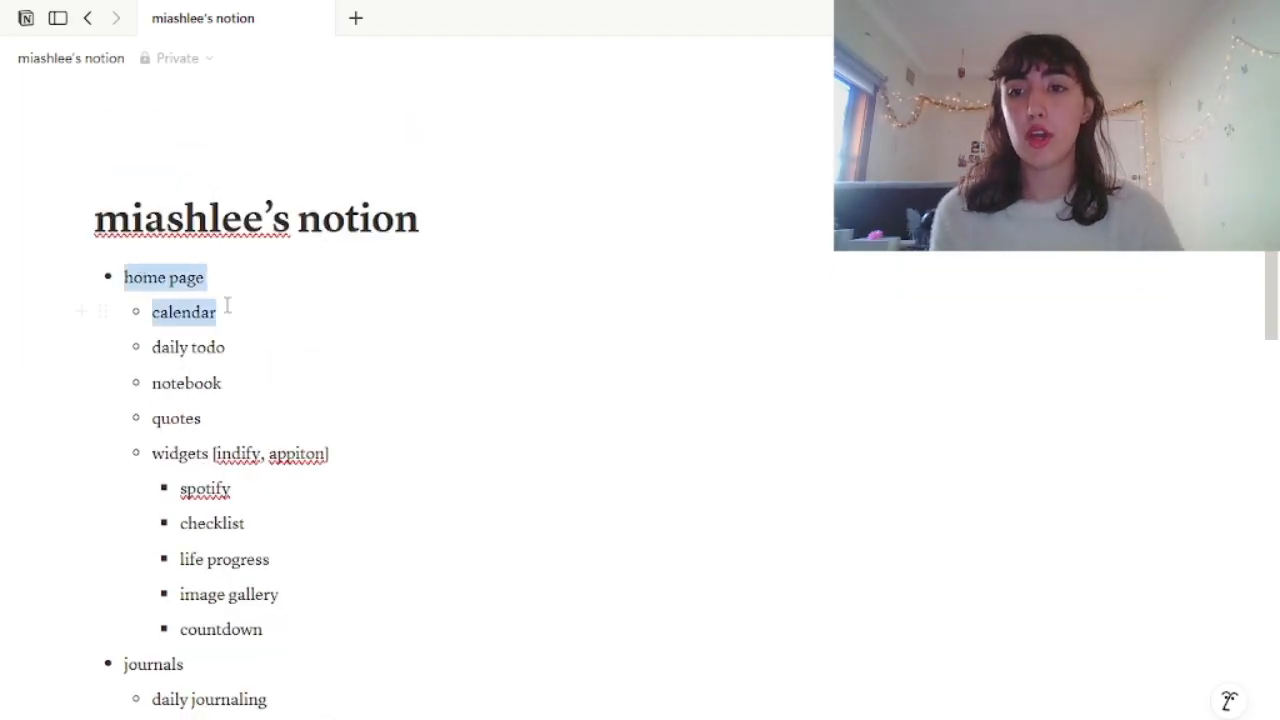
left_click(222, 289)
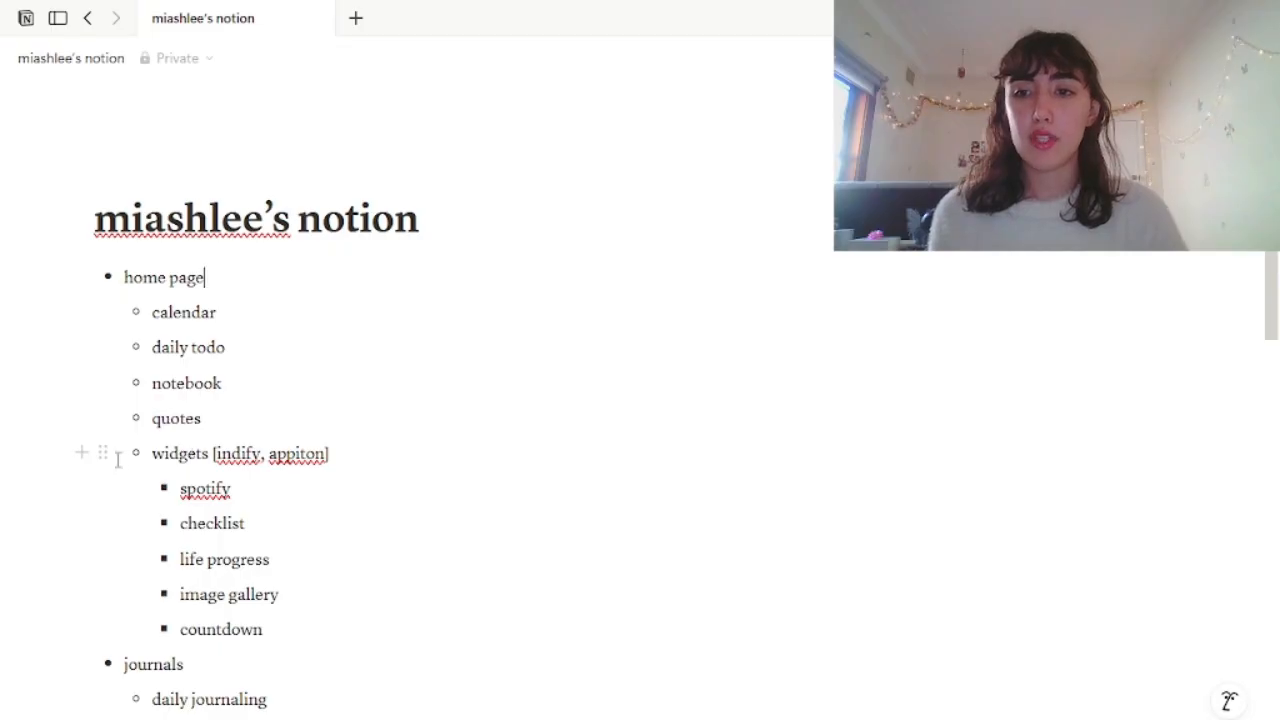
Try moving the widgets item with its sub-items above home page, and undo the move.
left_click_drag(100, 452, 106, 272)
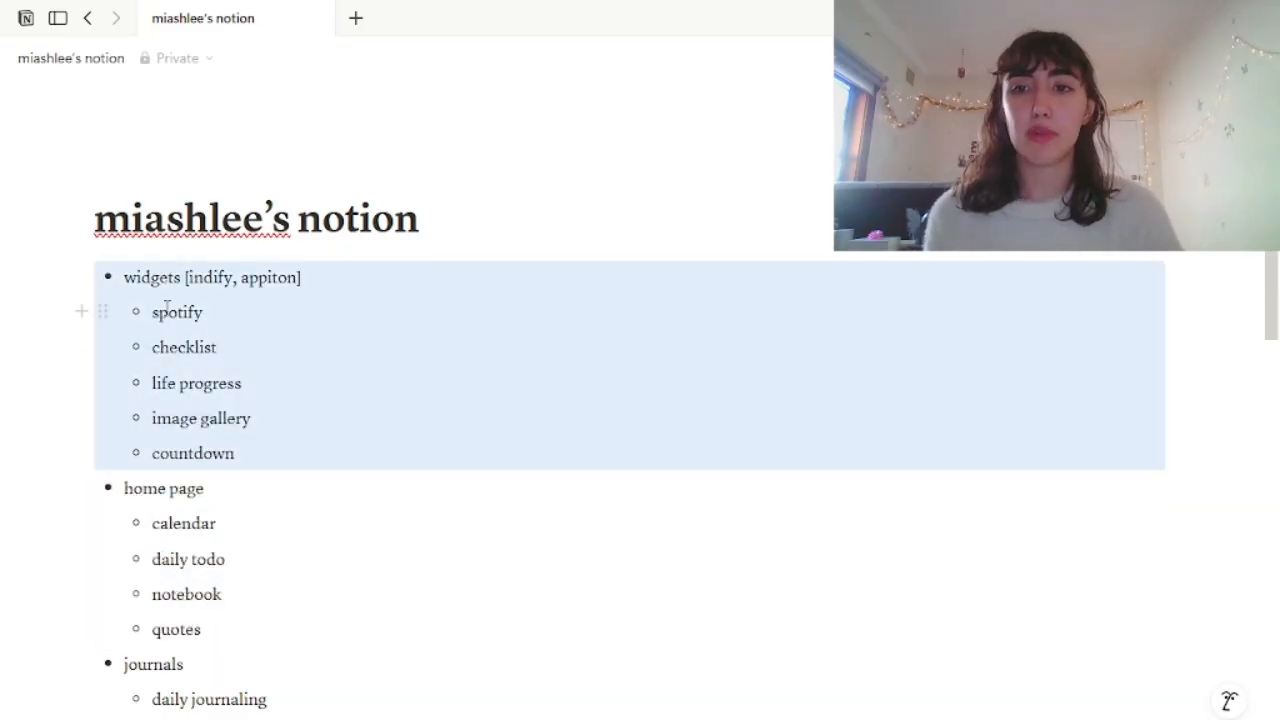
left_click(245, 445)
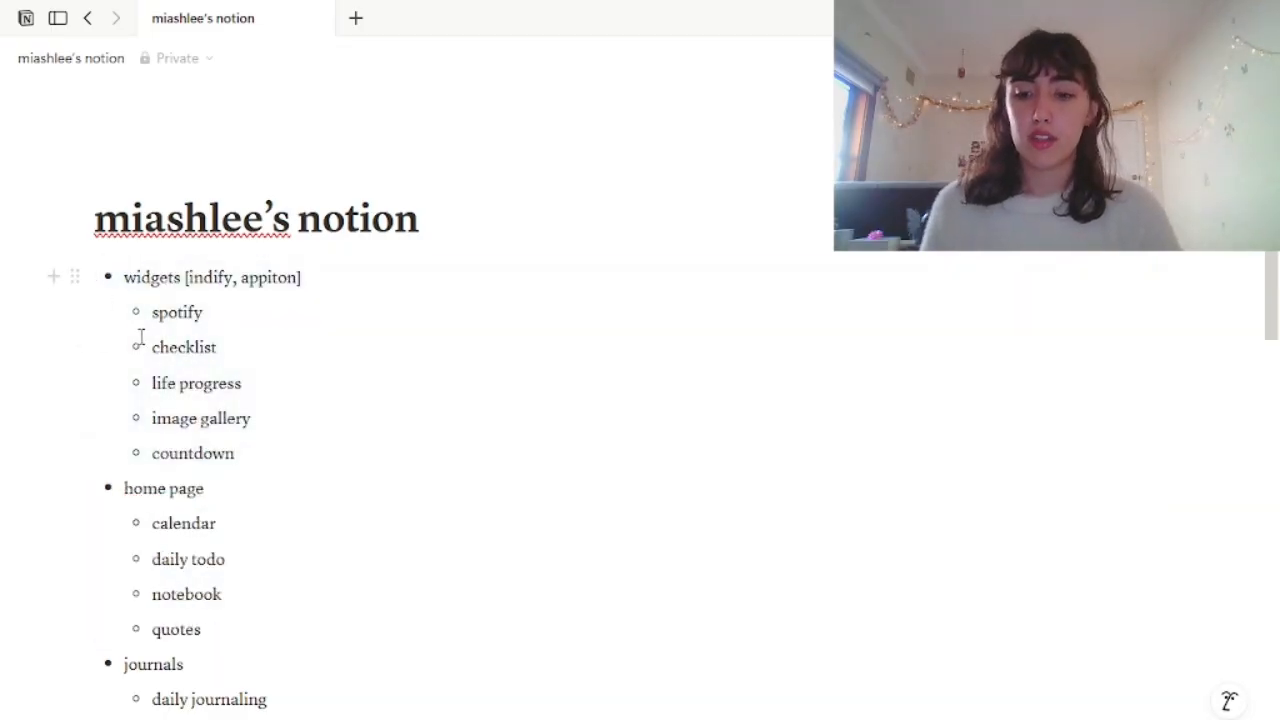
key("ctrl+z")
Insert a calendar view based on a new empty database directly beneath the page title.
scroll(245, 520, "down", 3)
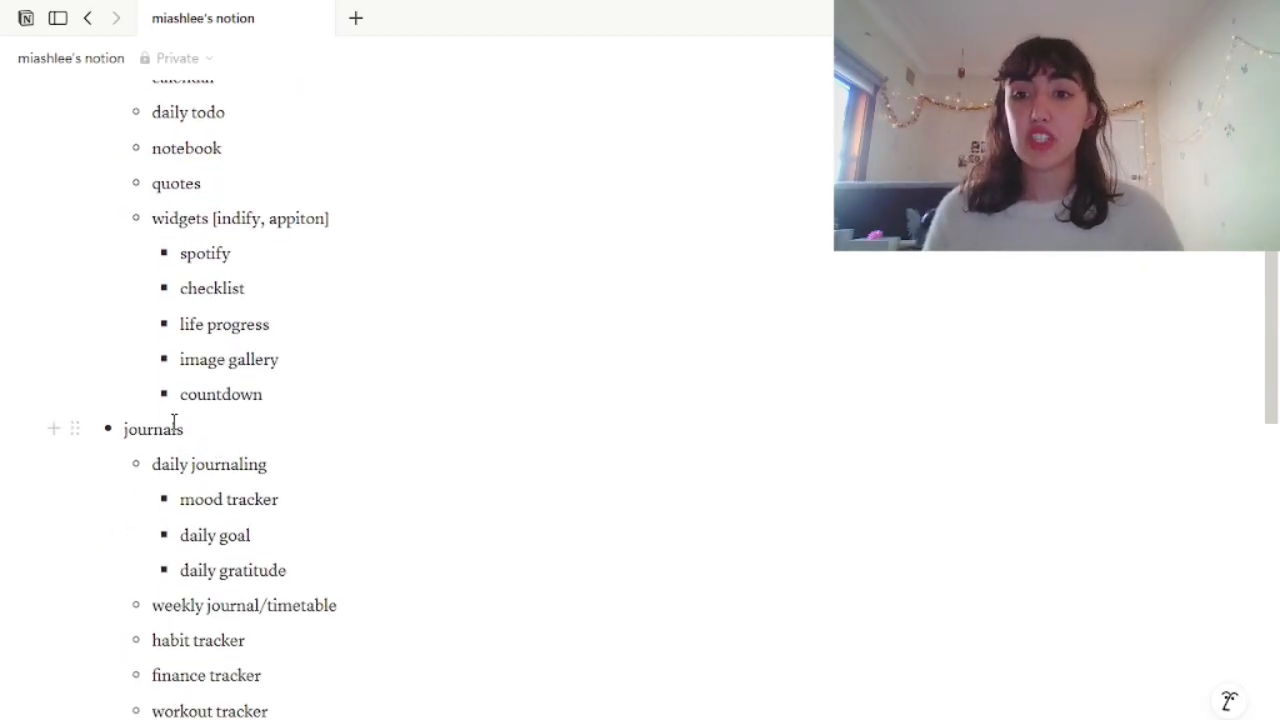
scroll(246, 431, "up", 3)
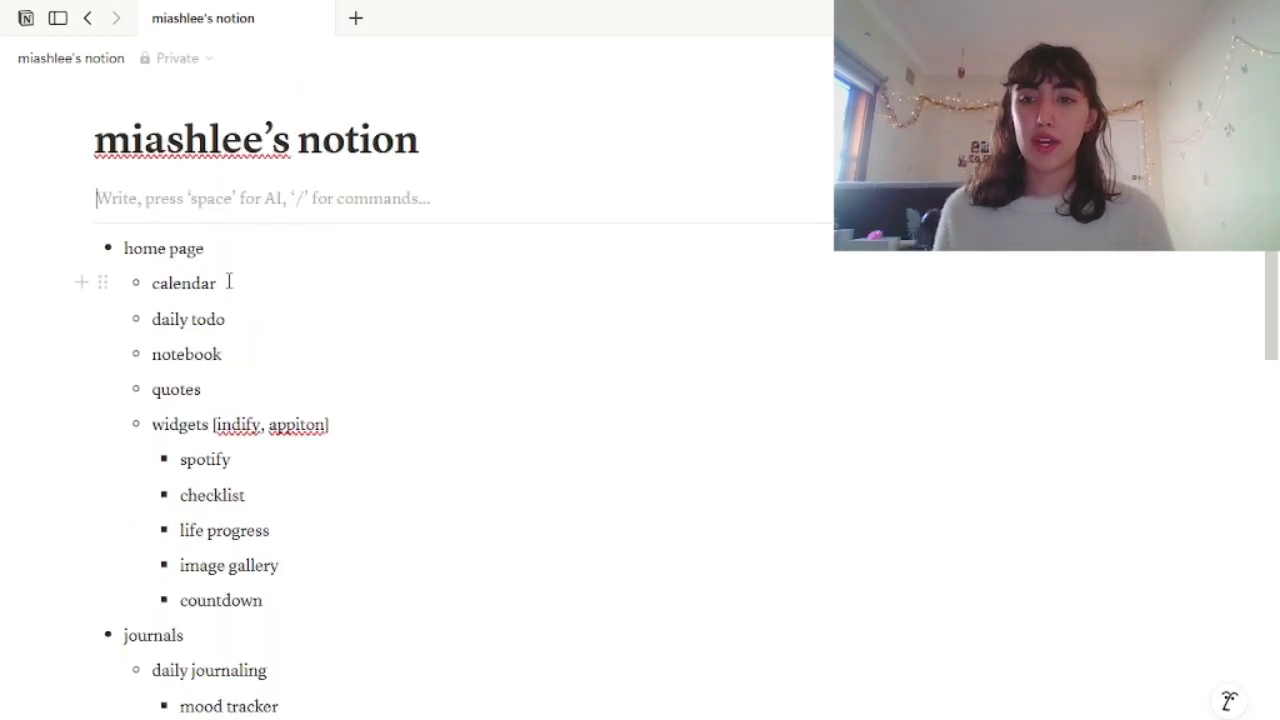
type("/")
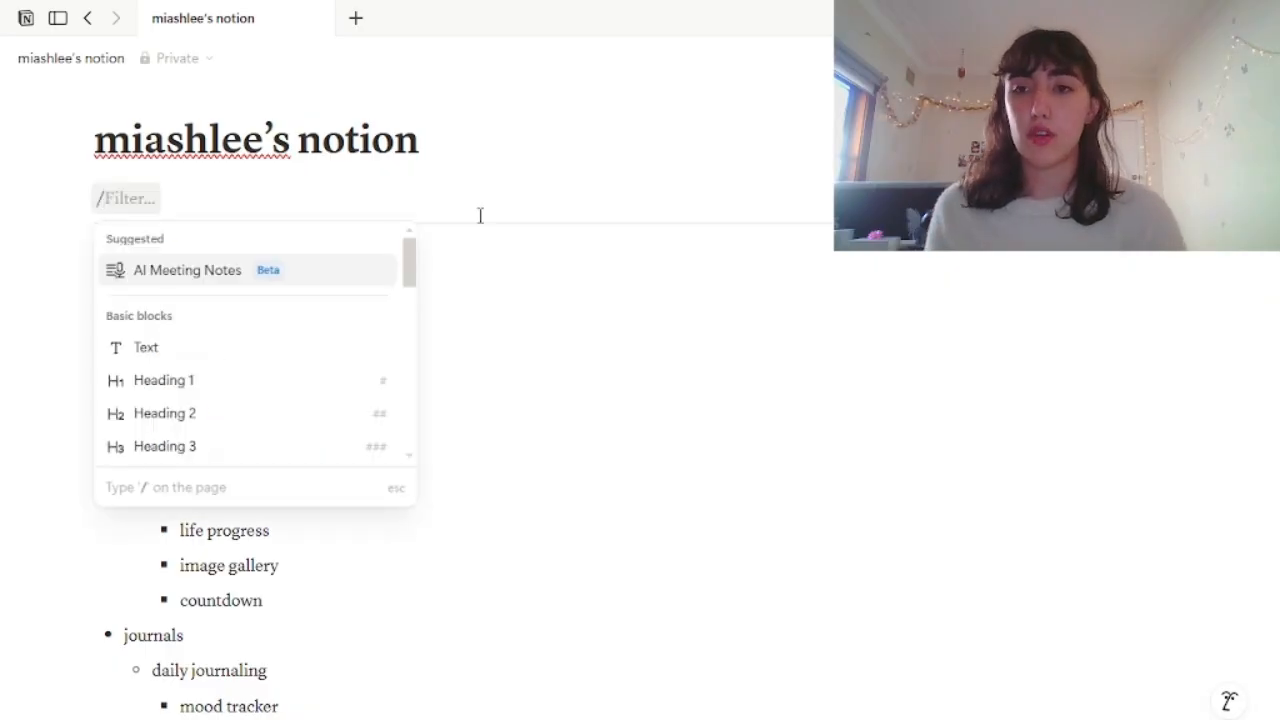
type("calen")
key("Return")
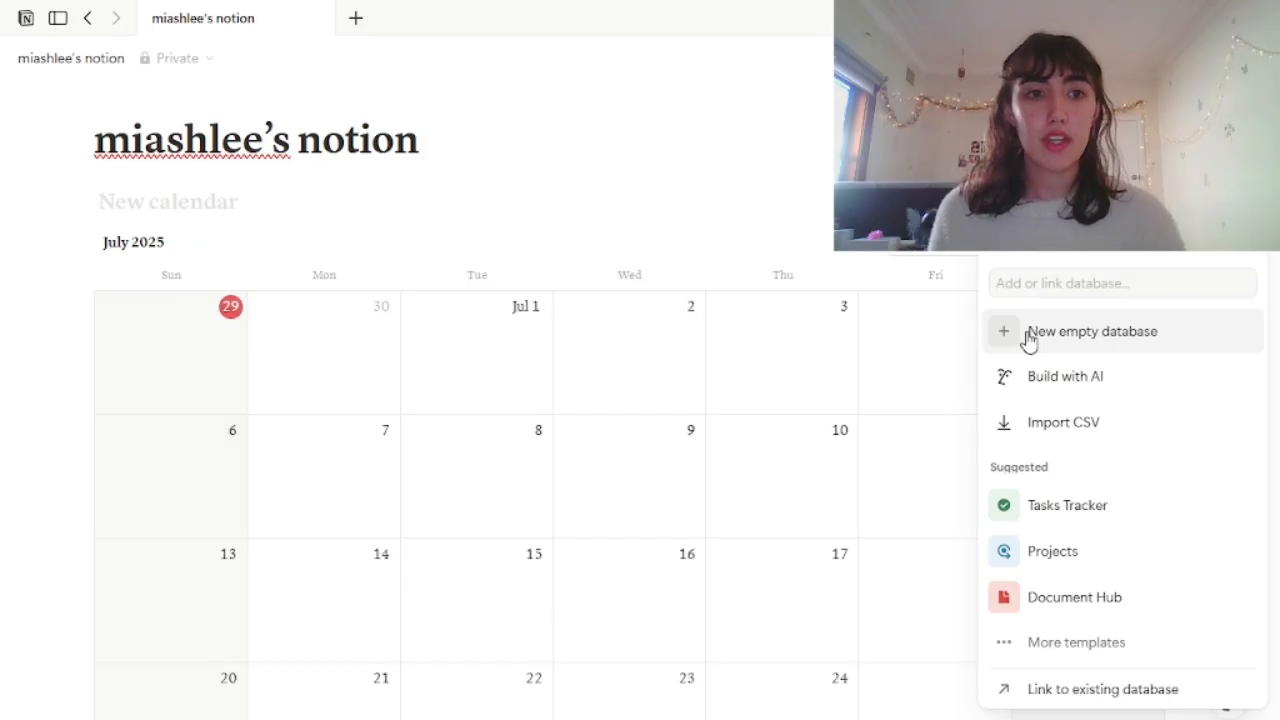
left_click(1027, 337)
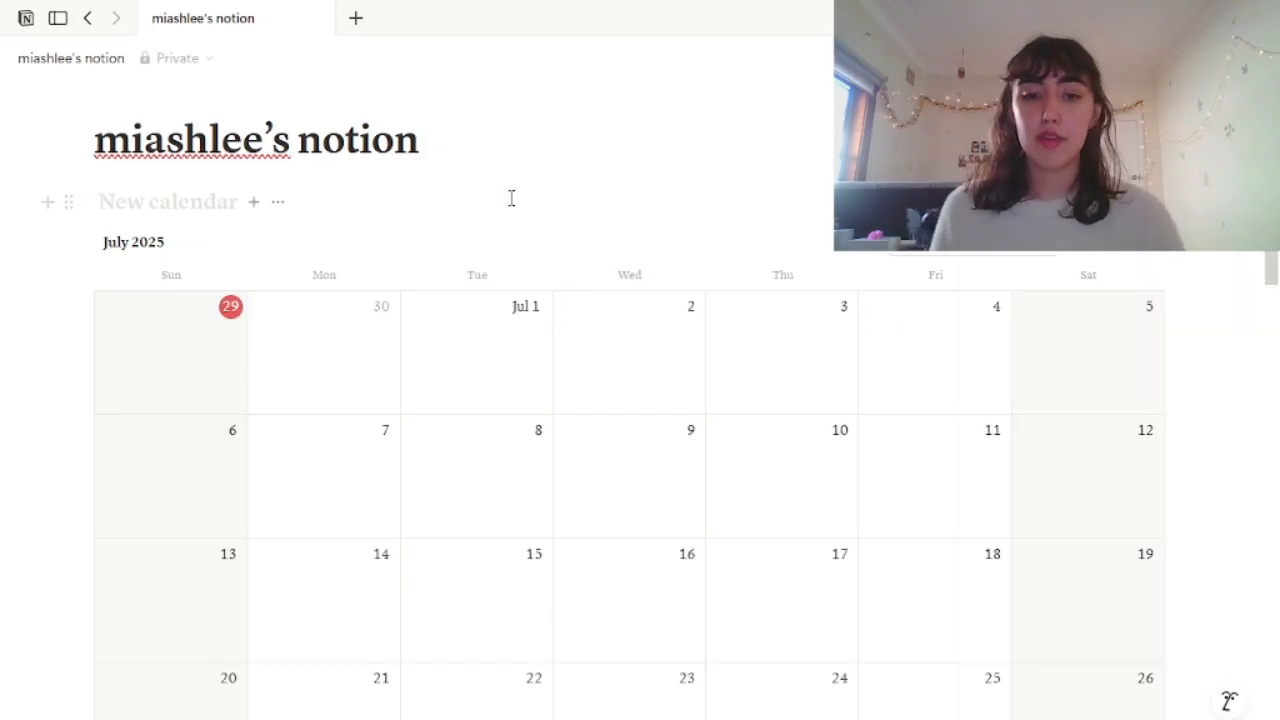
type("20")
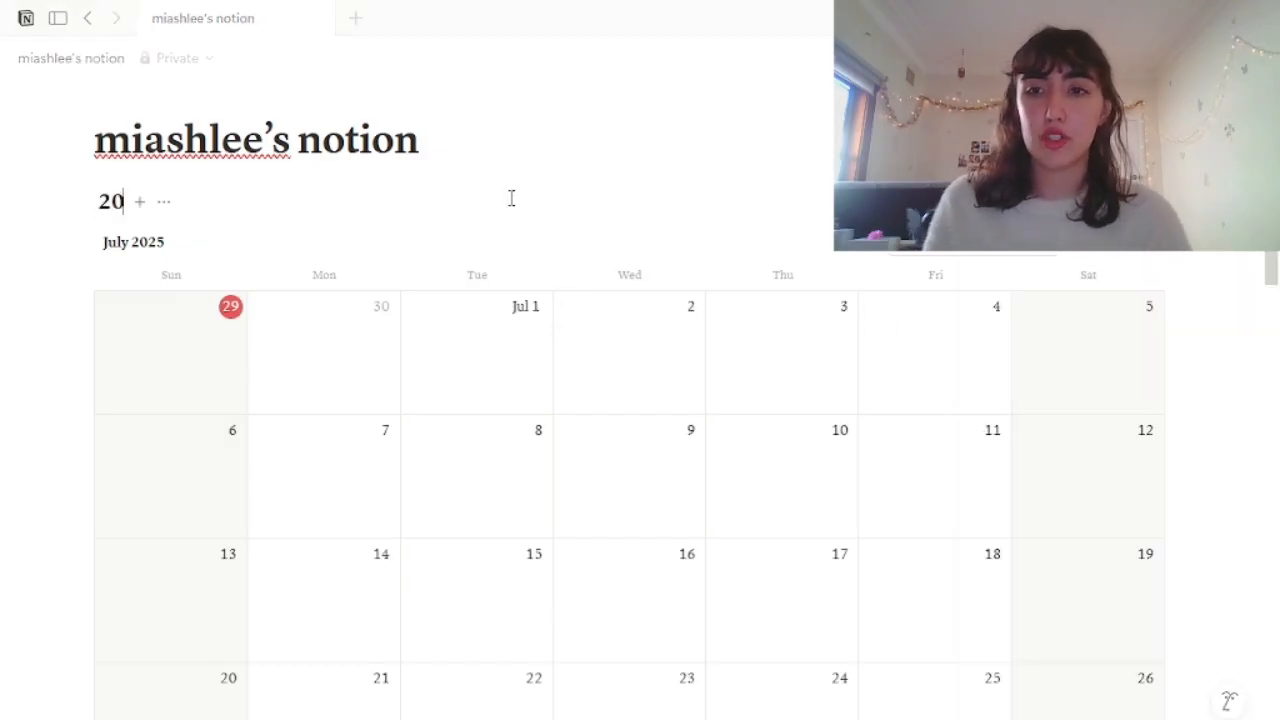
key("BackSpace")
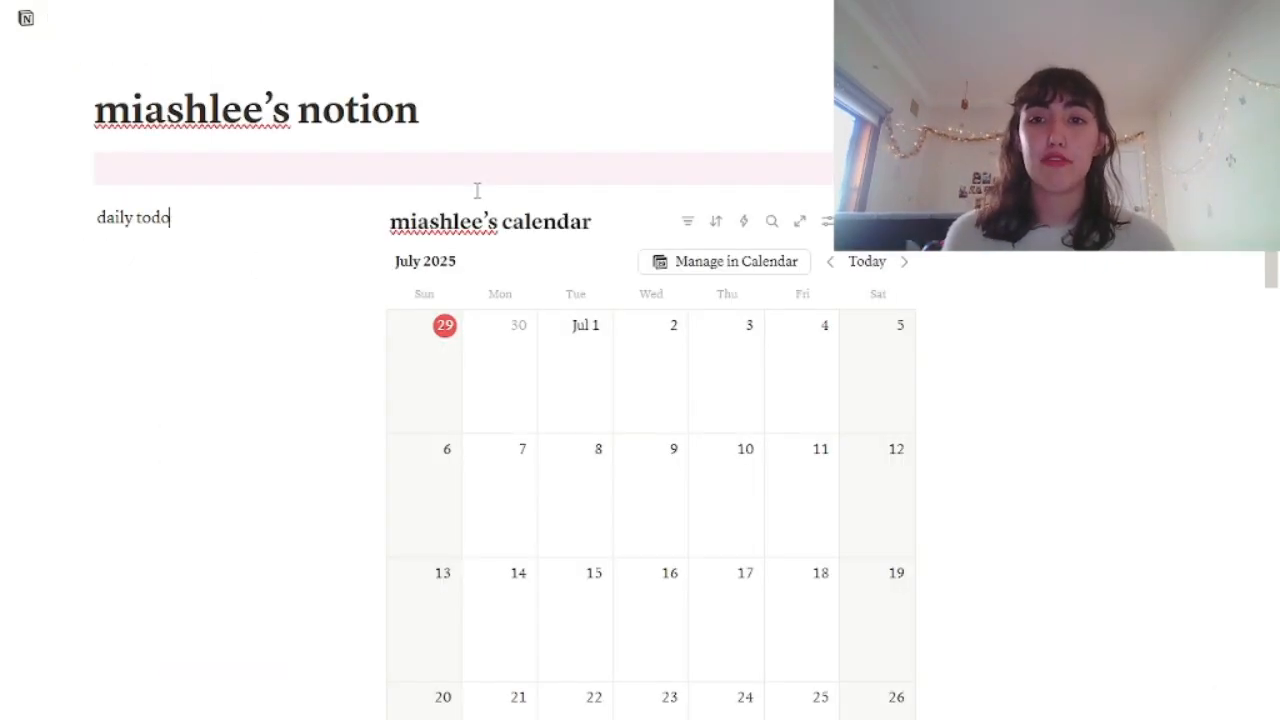
Strike through the daily todo item under home page in the outline.
scroll(477, 190, "down", 2)
scroll(477, 192, "up", 1)
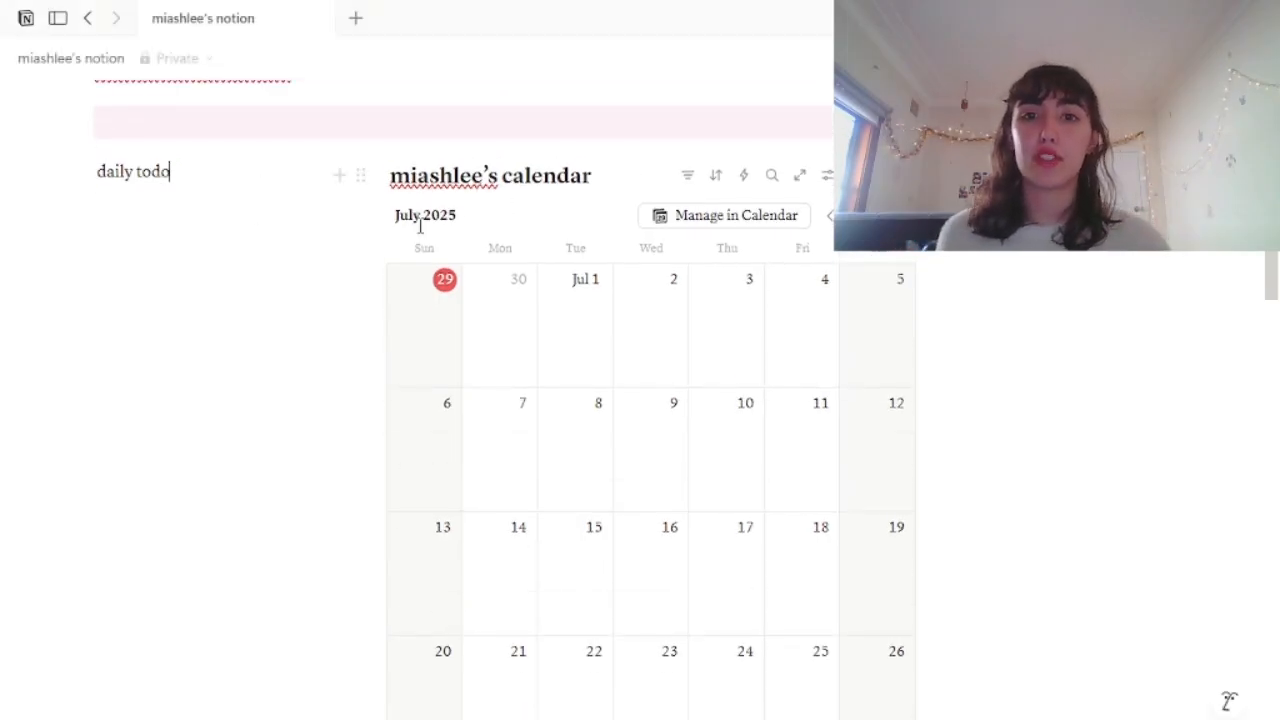
scroll(279, 121, "down", 1)
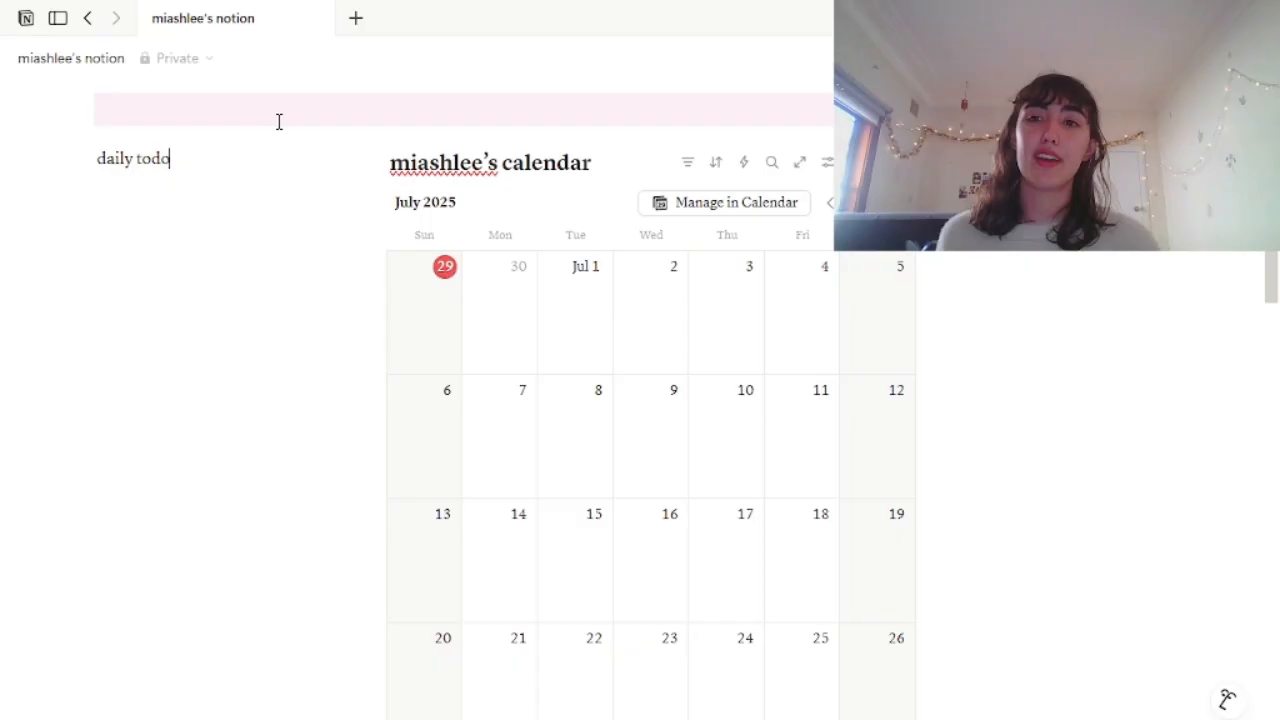
left_click(236, 185)
scroll(234, 183, "up", 1)
scroll(195, 321, "down", 7)
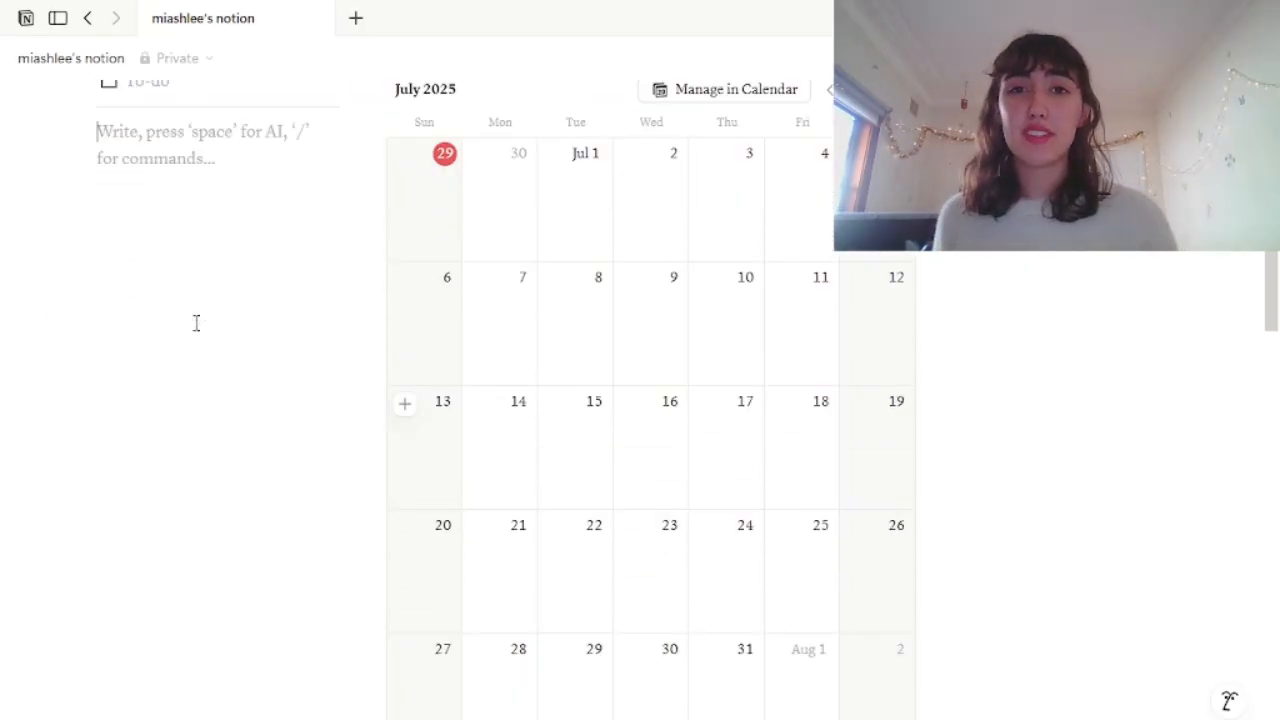
left_click_drag(171, 409, 231, 413)
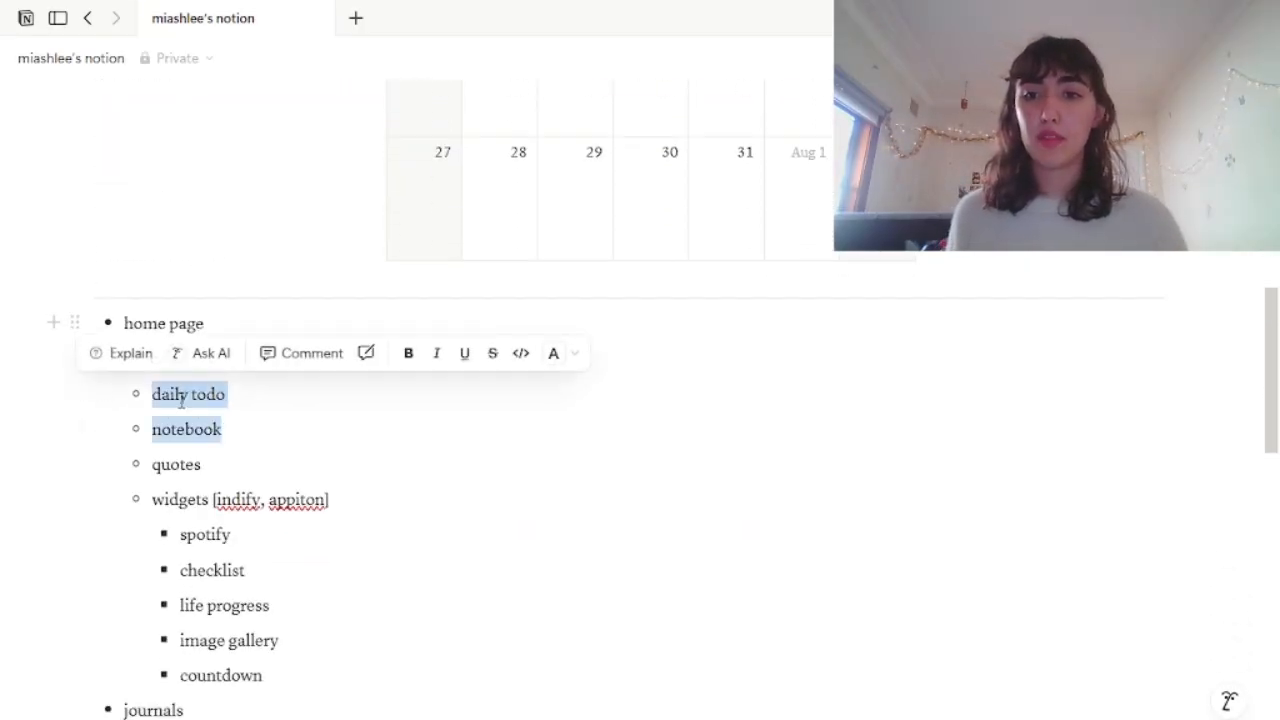
left_click_drag(153, 395, 225, 397)
left_click(618, 353)
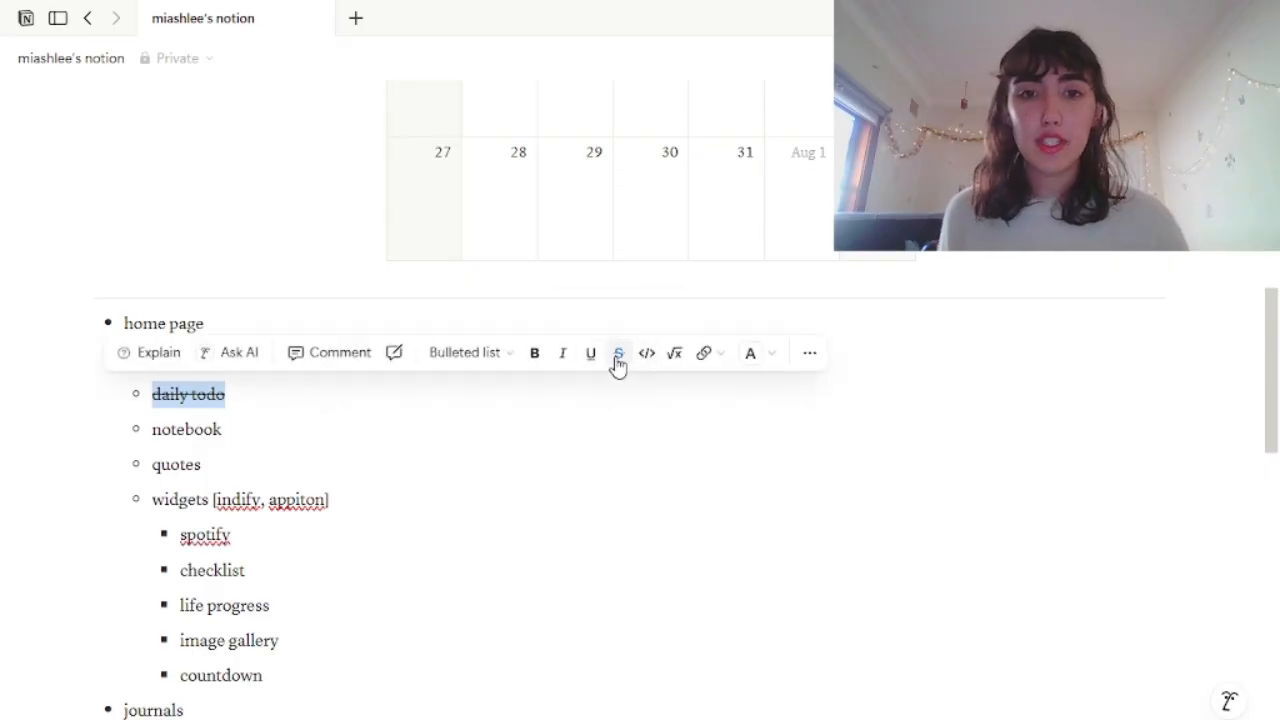
left_click(297, 400)
Examine the rest of the outline and the page placeholders beside the calendar.
scroll(296, 400, "down", 1)
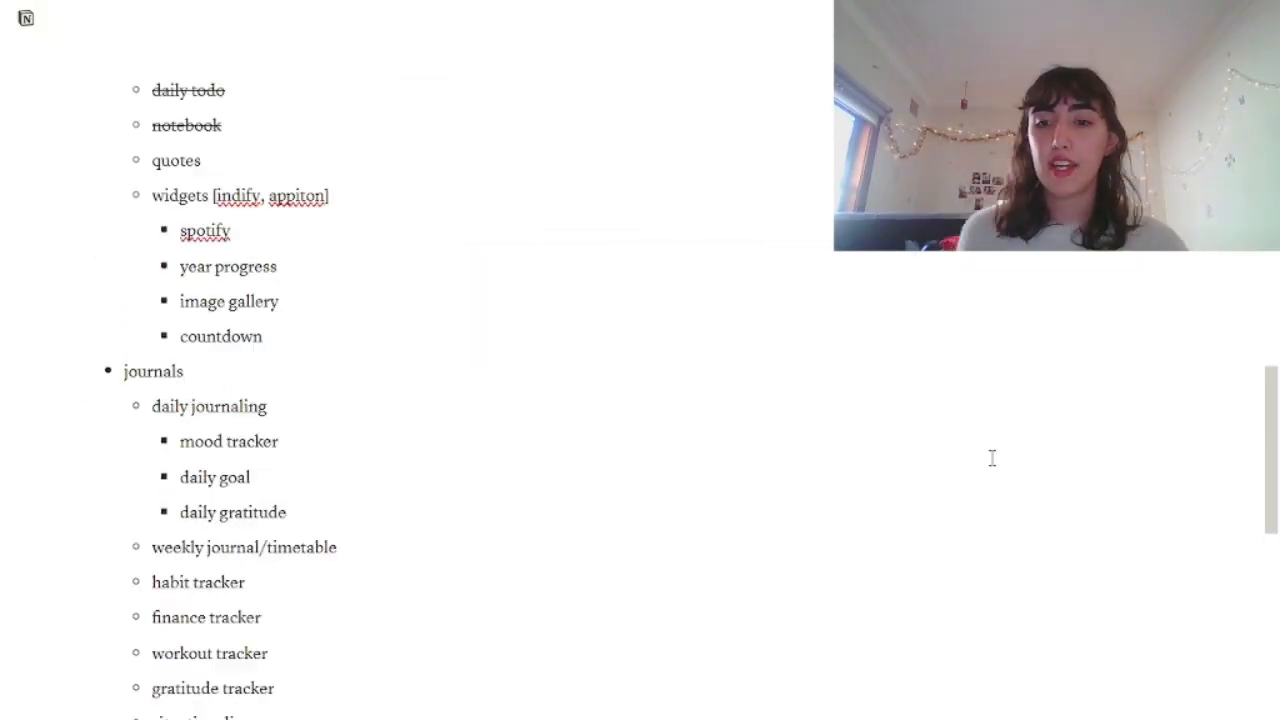
scroll(992, 458, "down", 8)
scroll(992, 458, "up", 10)
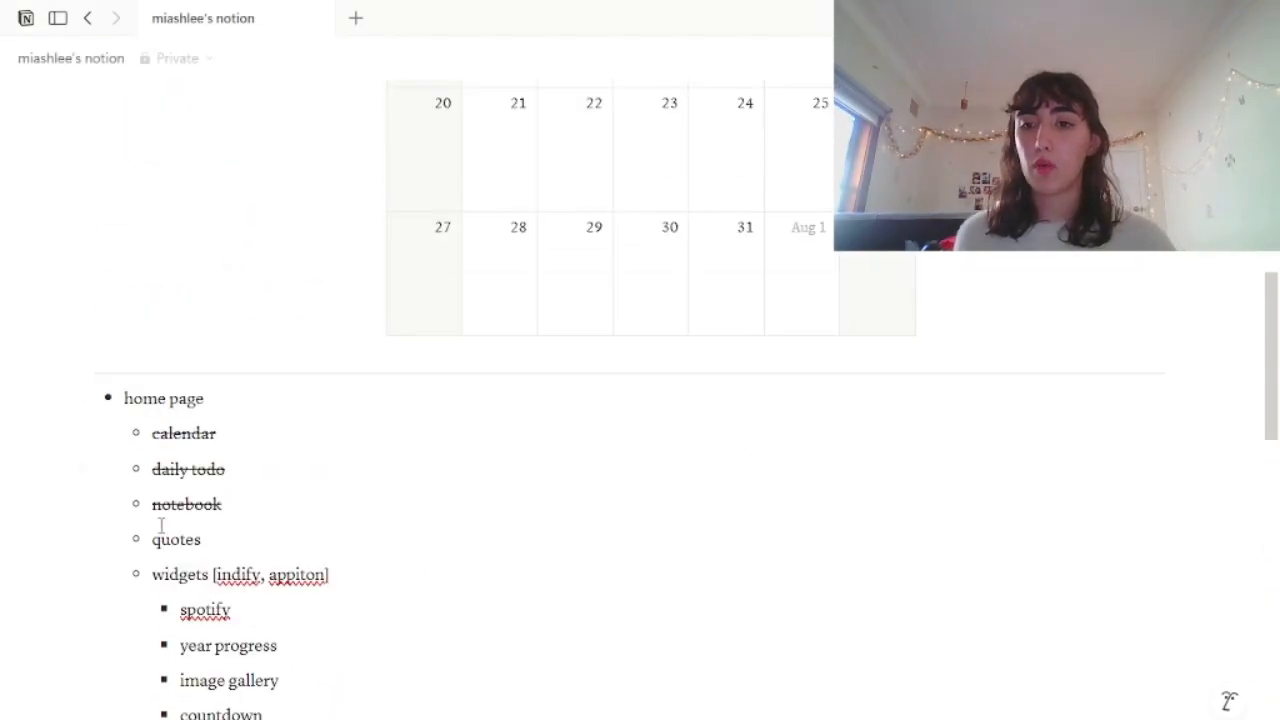
scroll(176, 548, "down", 3)
scroll(176, 550, "up", 5)
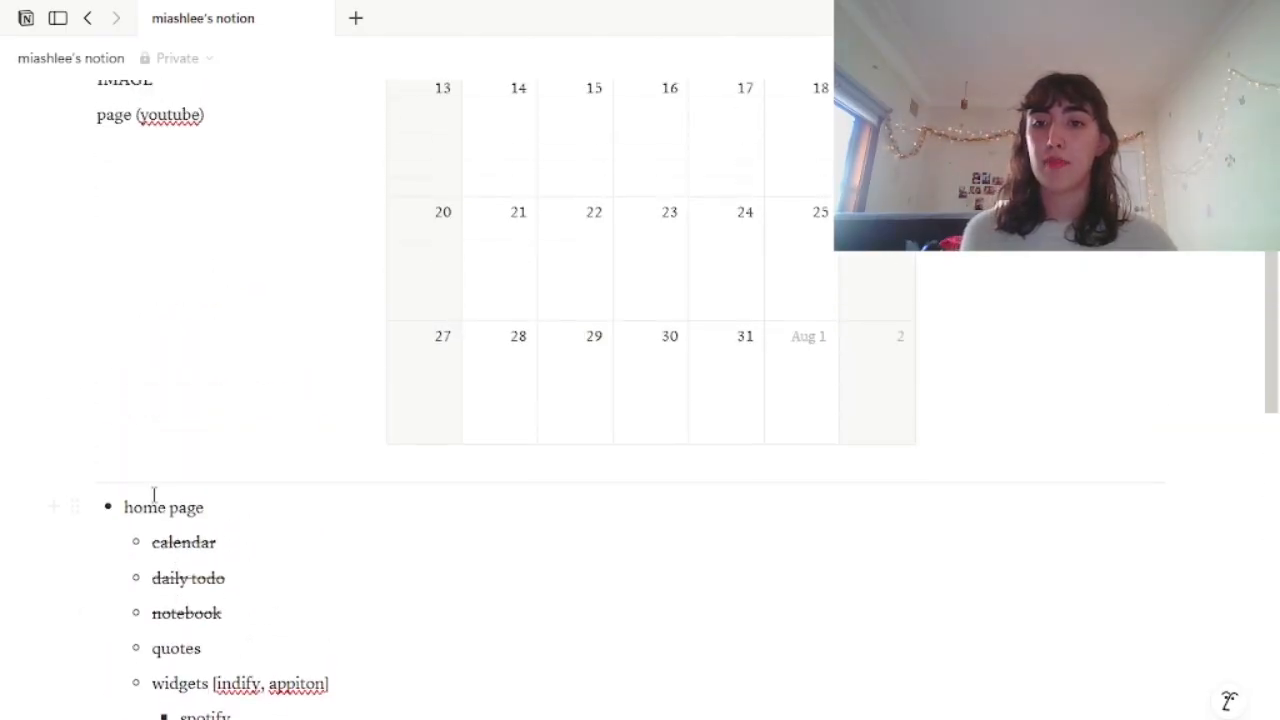
mouse_move(142, 507)
left_mouse_down()
mouse_move(190, 508)
mouse_move(122, 508)
left_mouse_up()
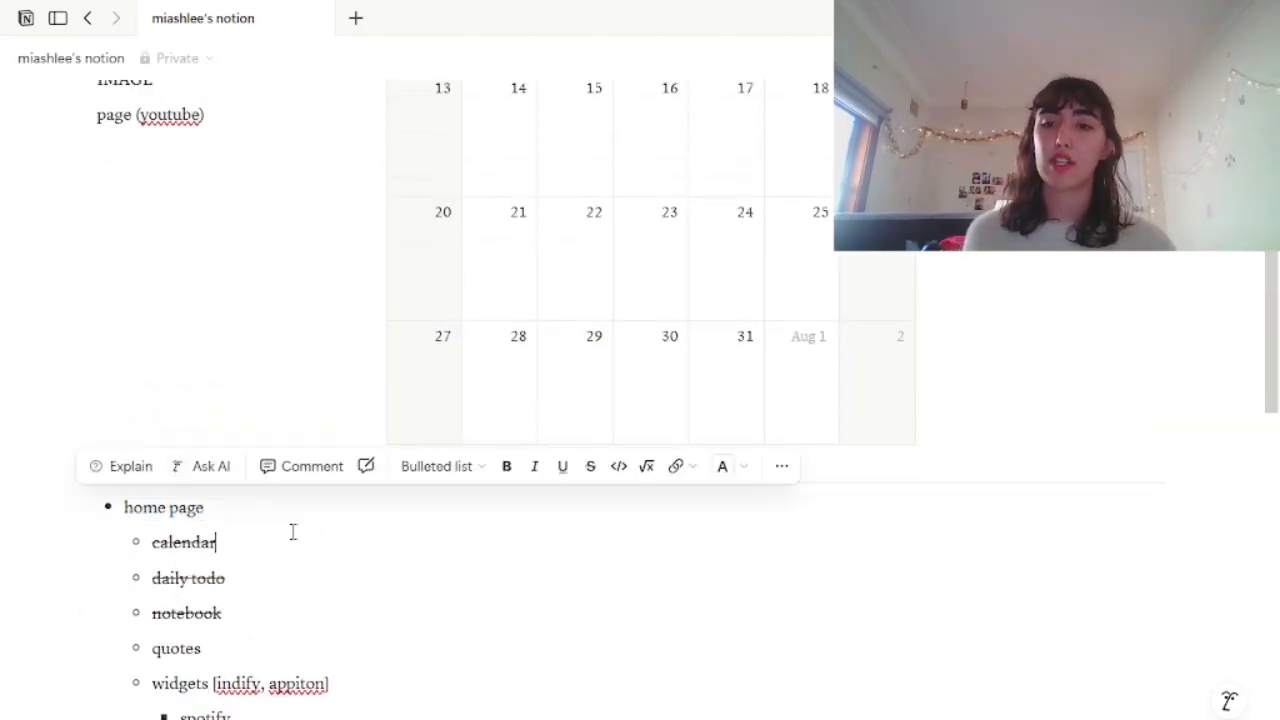
scroll(293, 531, "down", 10)
scroll(293, 531, "up", 10)
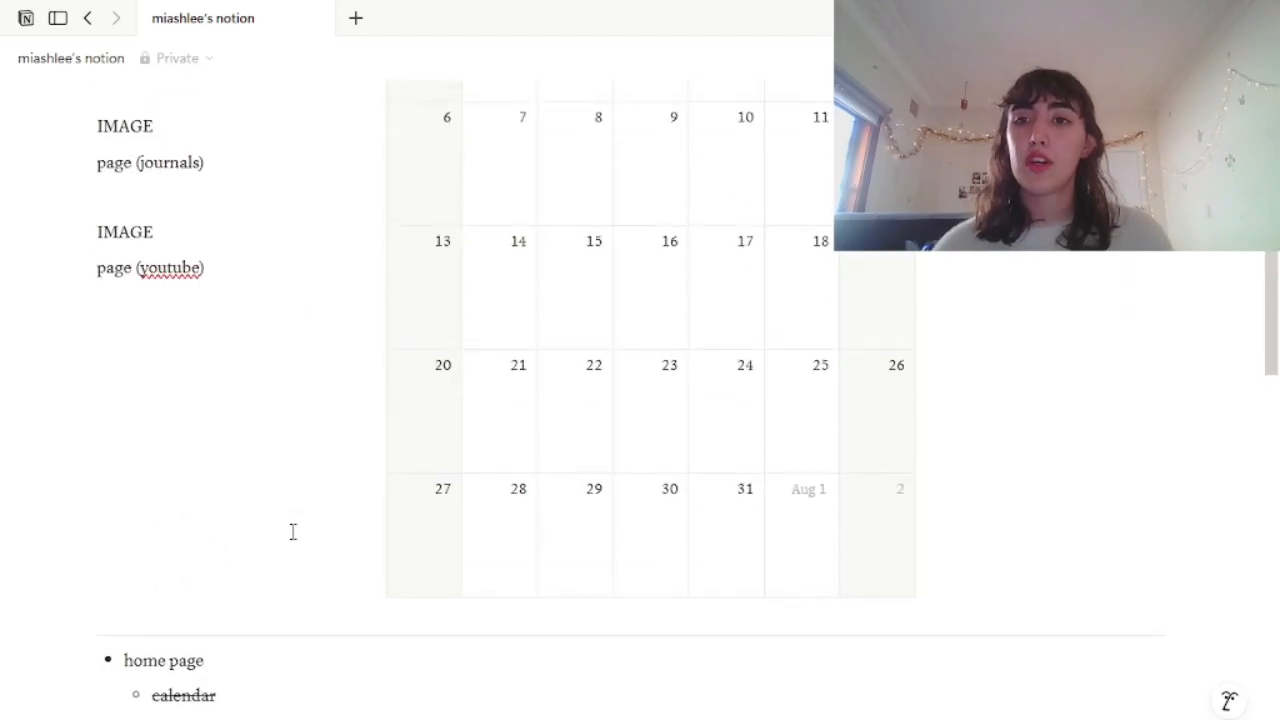
Replace the "page (journals)" placeholder with a new subpage titled journals.
left_click_drag(99, 402, 204, 402)
key("BackSpace")
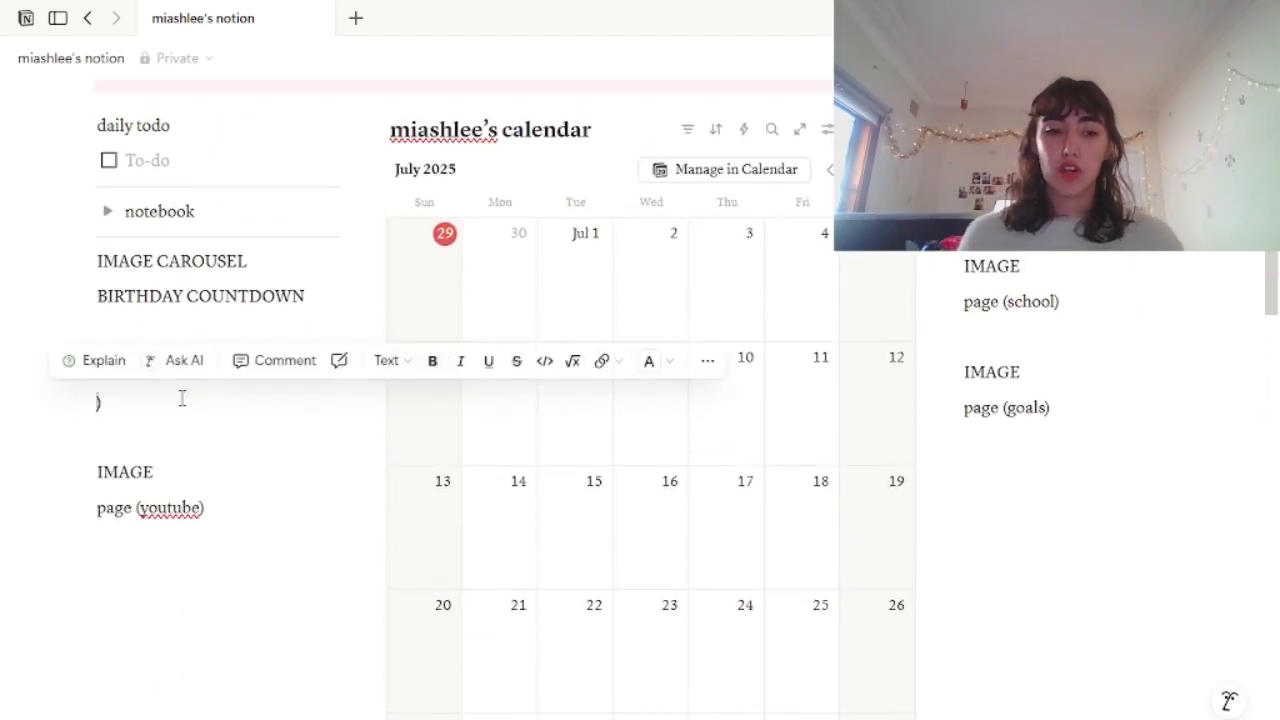
type("/page")
key("Return")
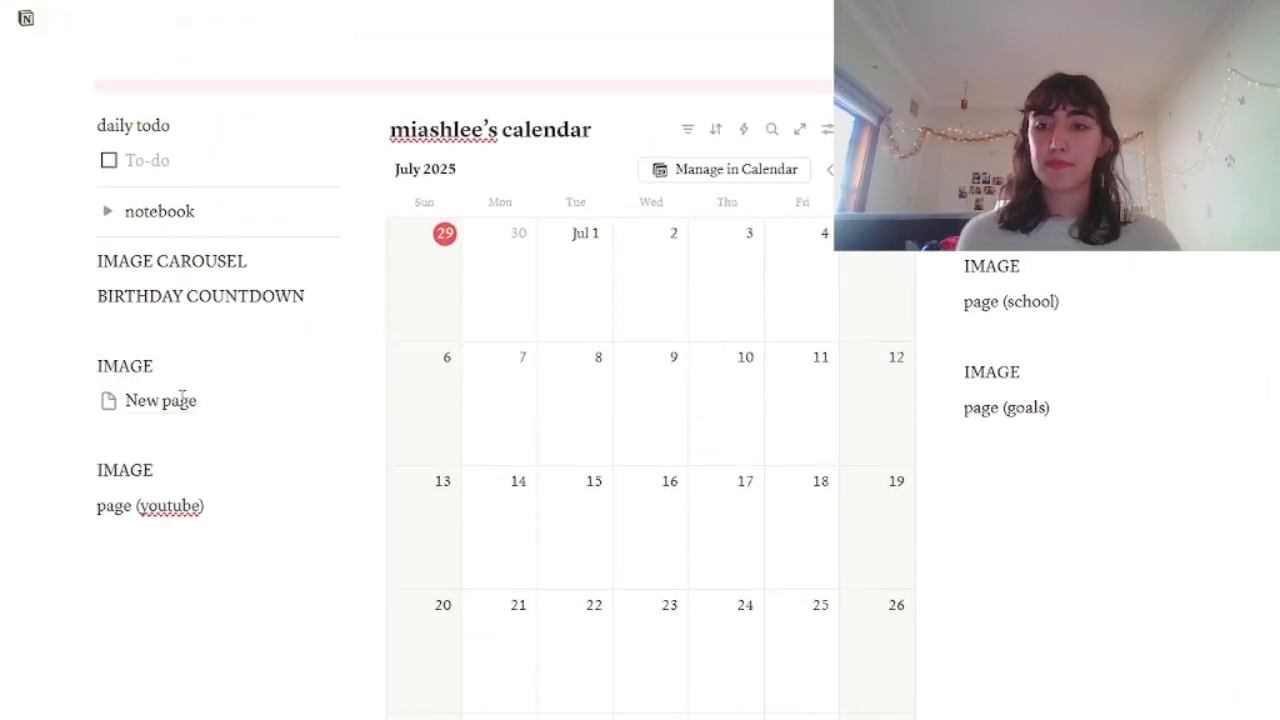
type("journals")
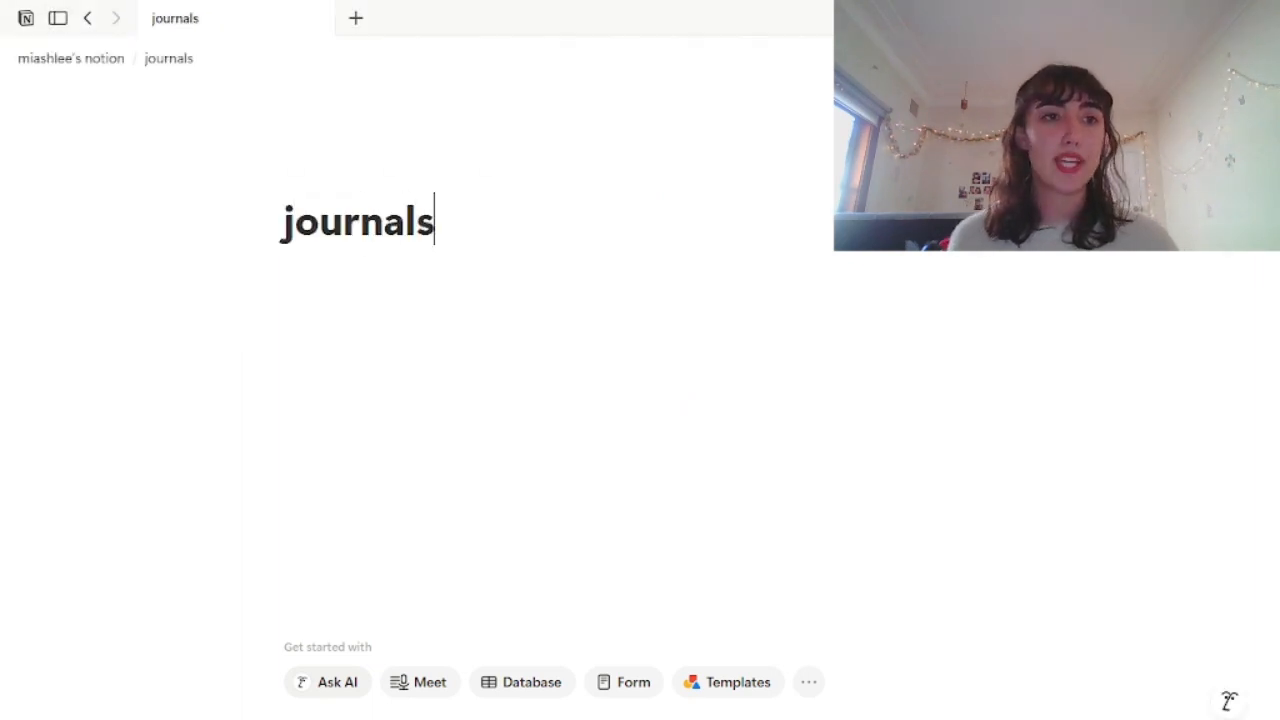
Set the journals page to the Serif font and full width, and place the cursor below the pink block.
left_click(1253, 58)
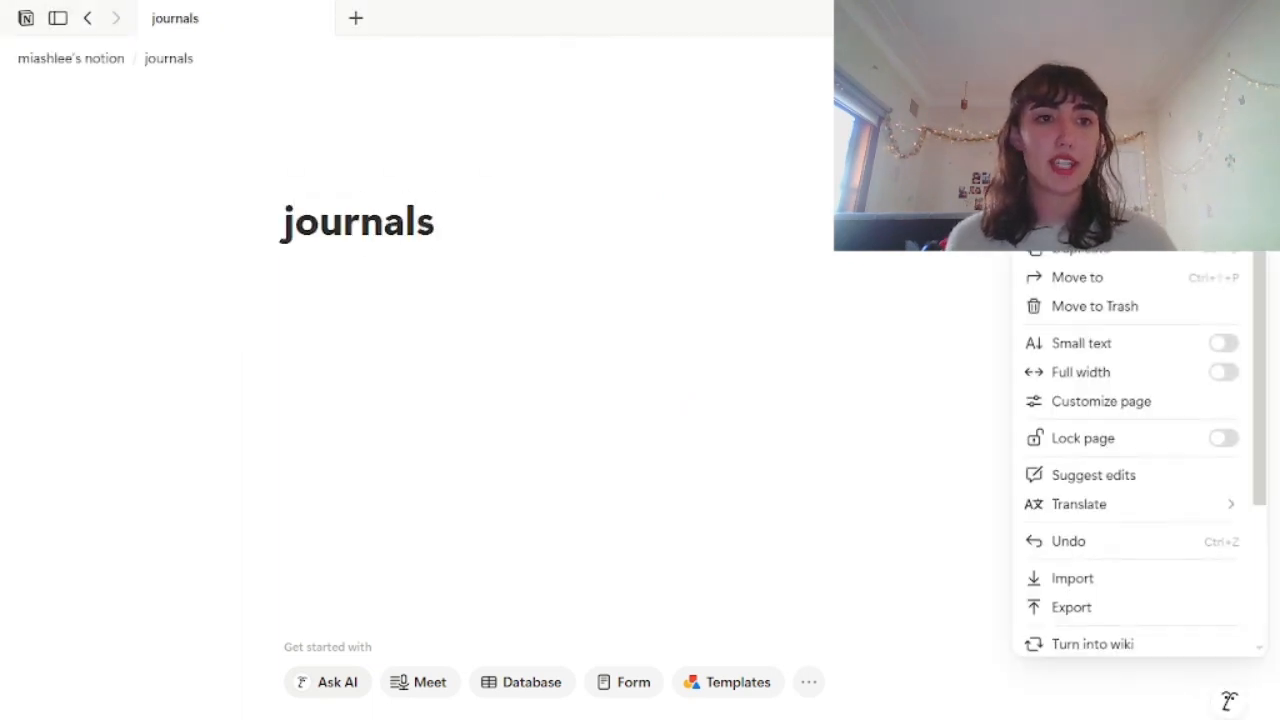
left_click(1133, 140)
left_click(1085, 372)
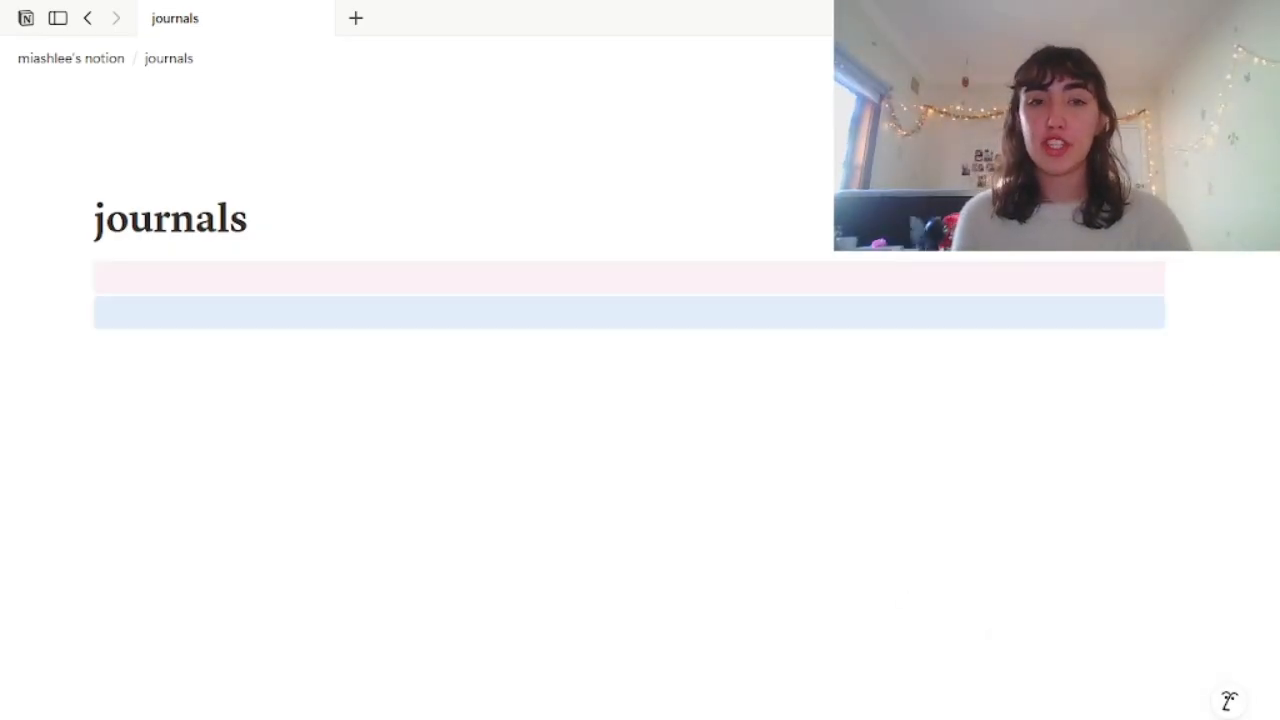
left_click(274, 313)
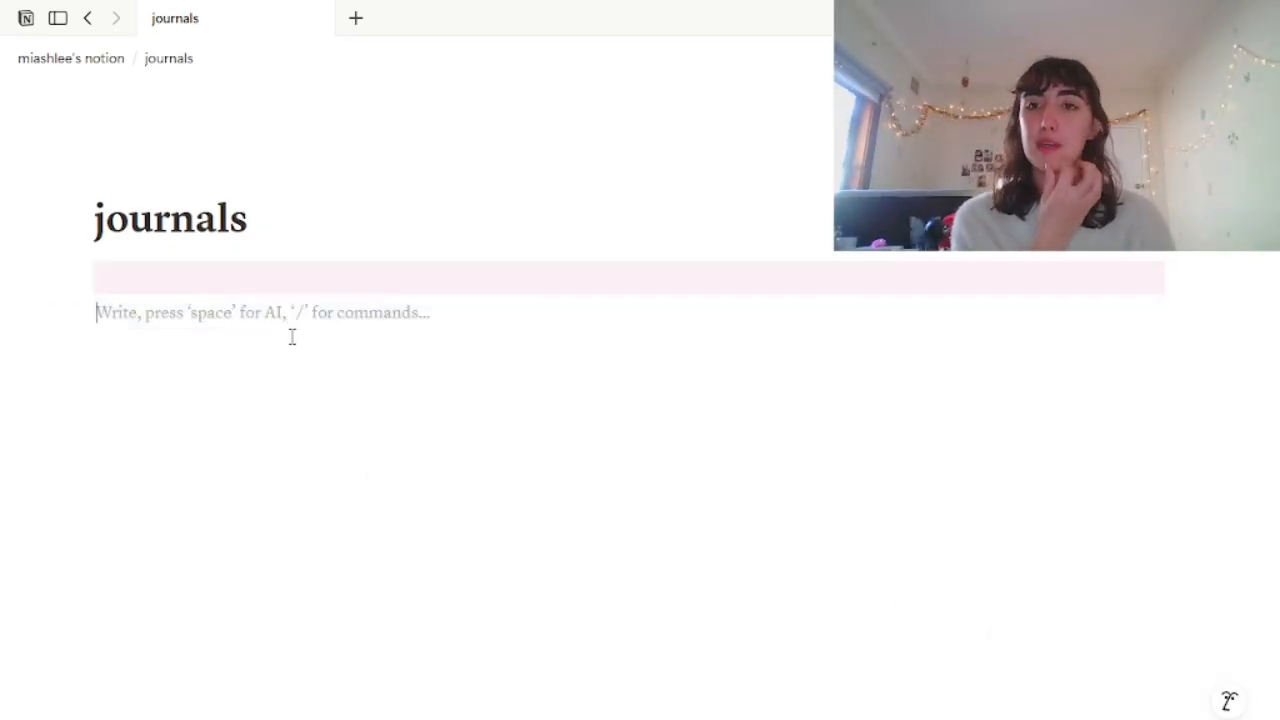
Copy the journals items from the home page outline into a bulleted list below a divider on the journals page.
left_click(94, 60)
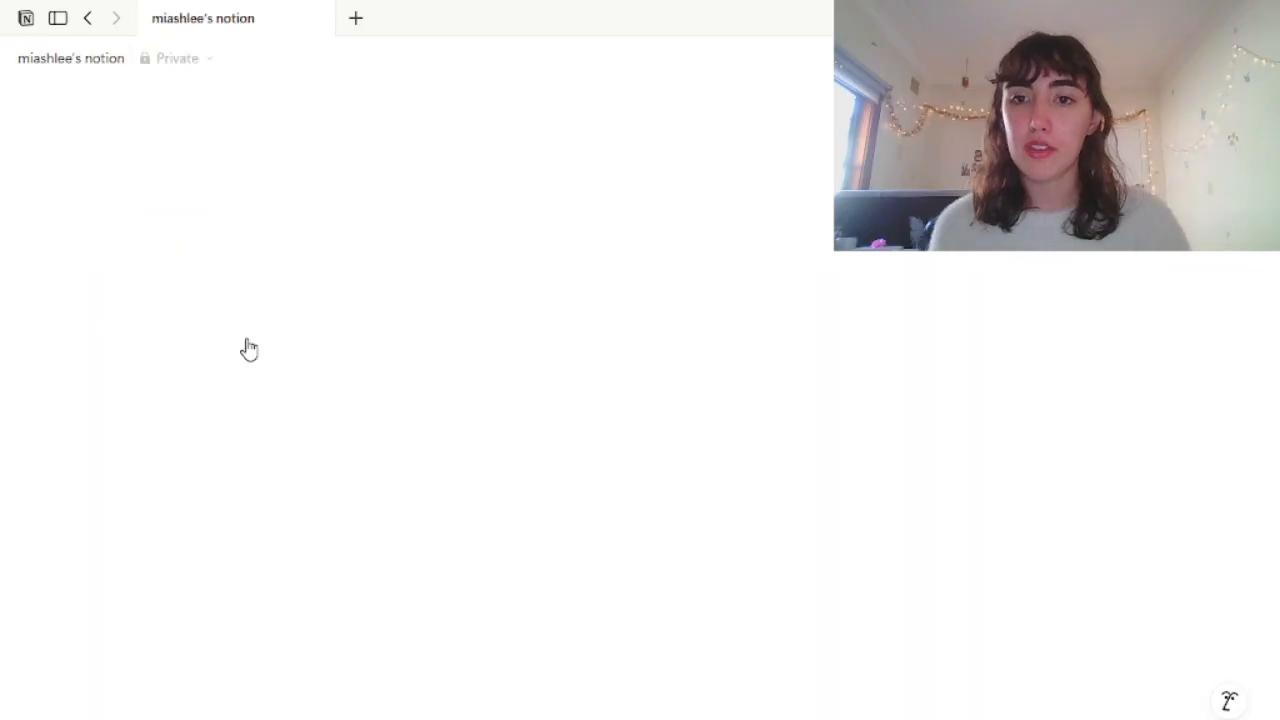
scroll(248, 340, "down", 10)
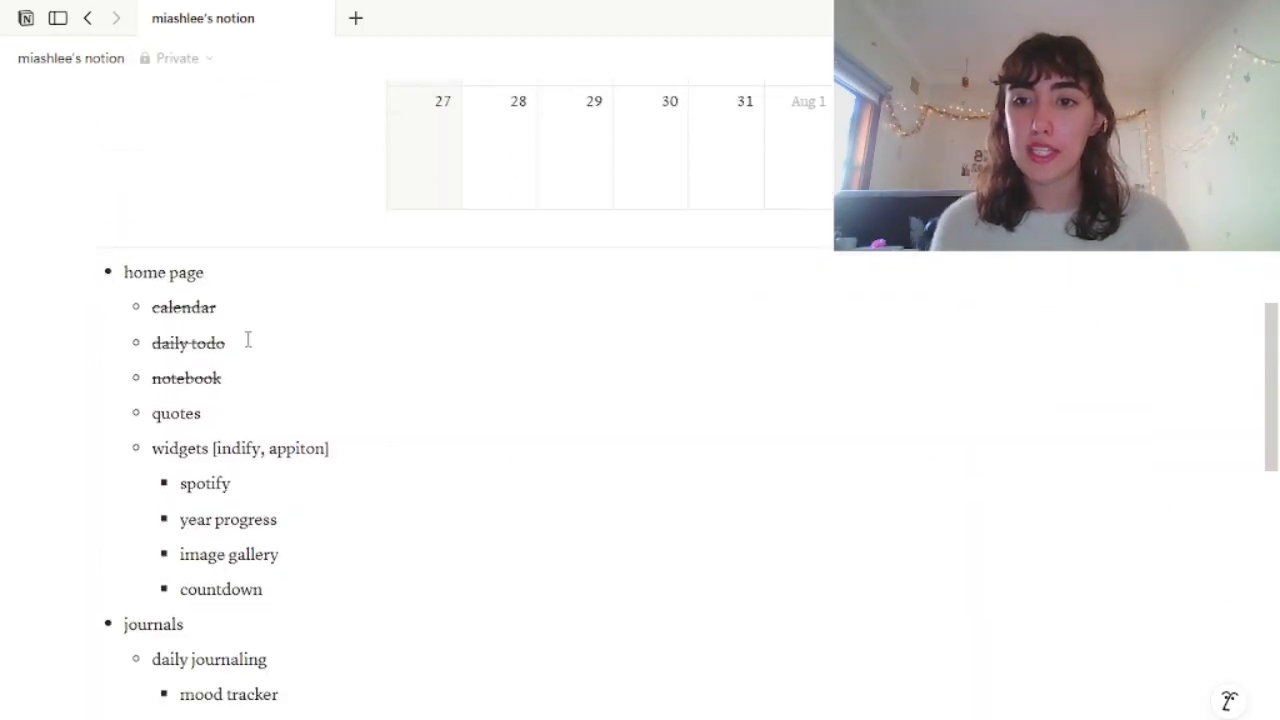
left_click_drag(148, 374, 271, 556)
scroll(271, 556, "up", 10)
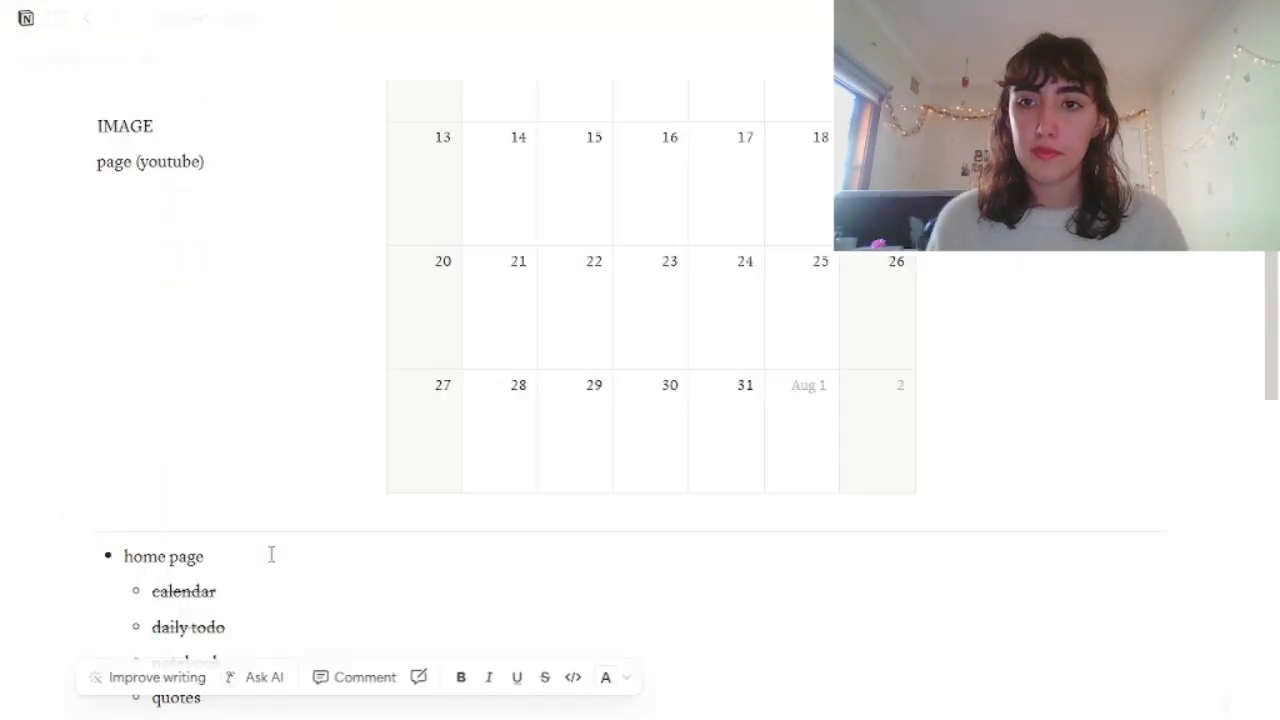
left_click(172, 270)
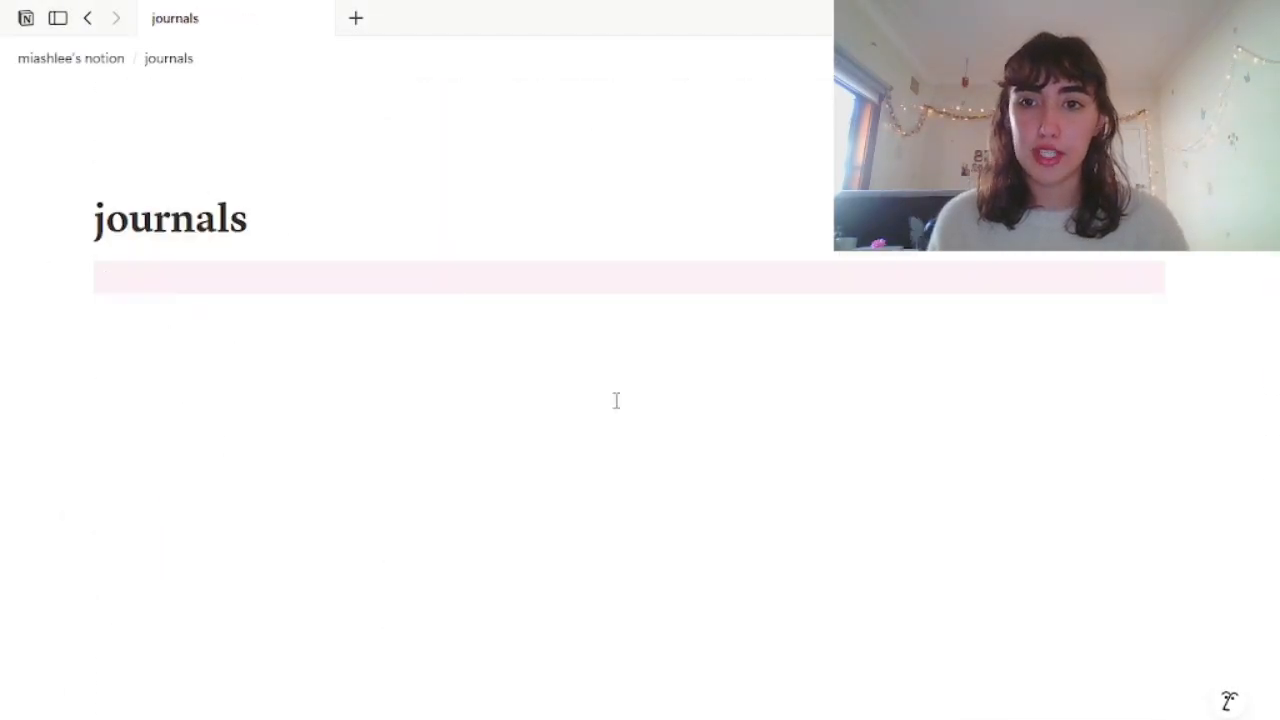
scroll(540, 382, "down", 2)
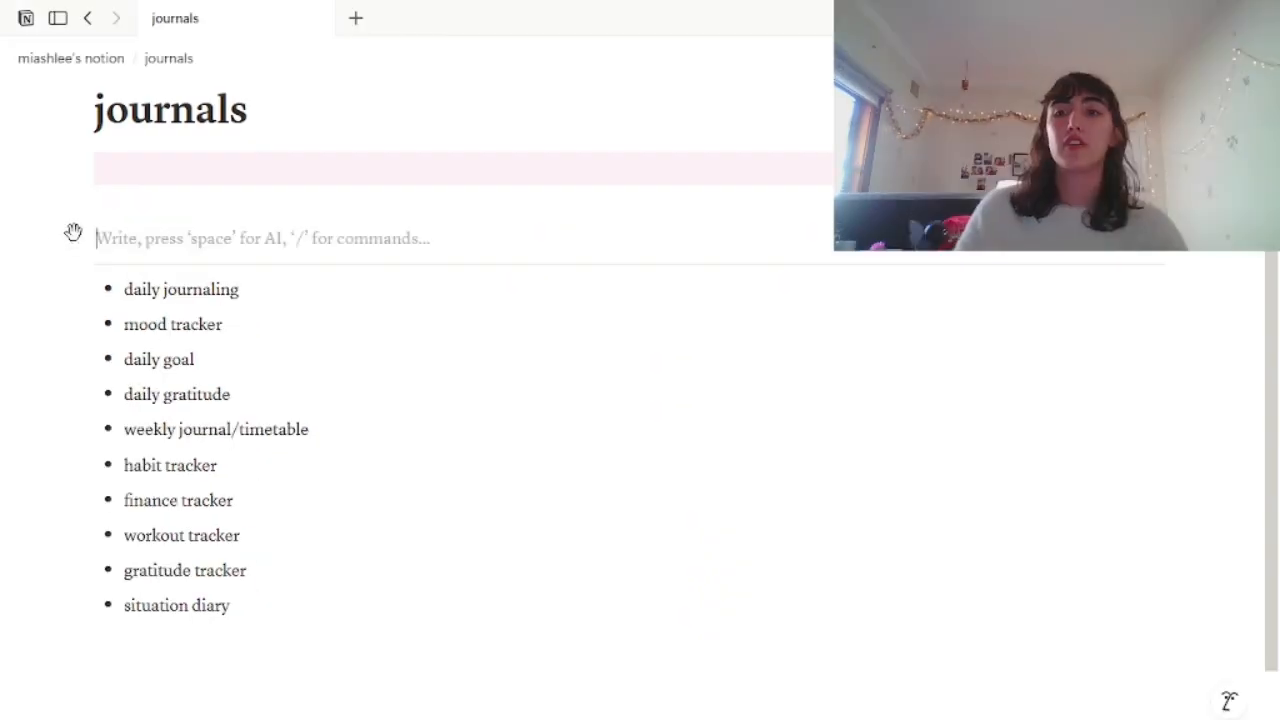
Move the empty block above the divider into a second column and insert a calendar view there.
left_click_drag(75, 235, 1160, 220)
left_click(740, 217)
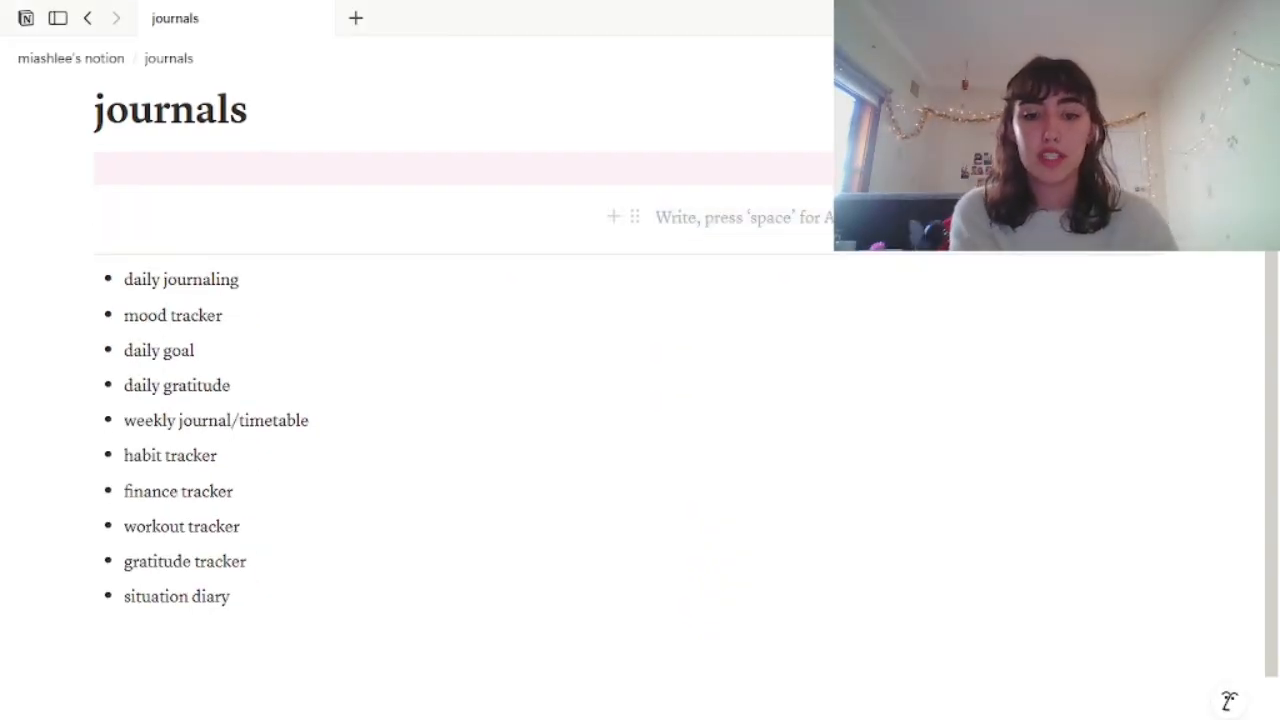
type("/calen")
key("Return")
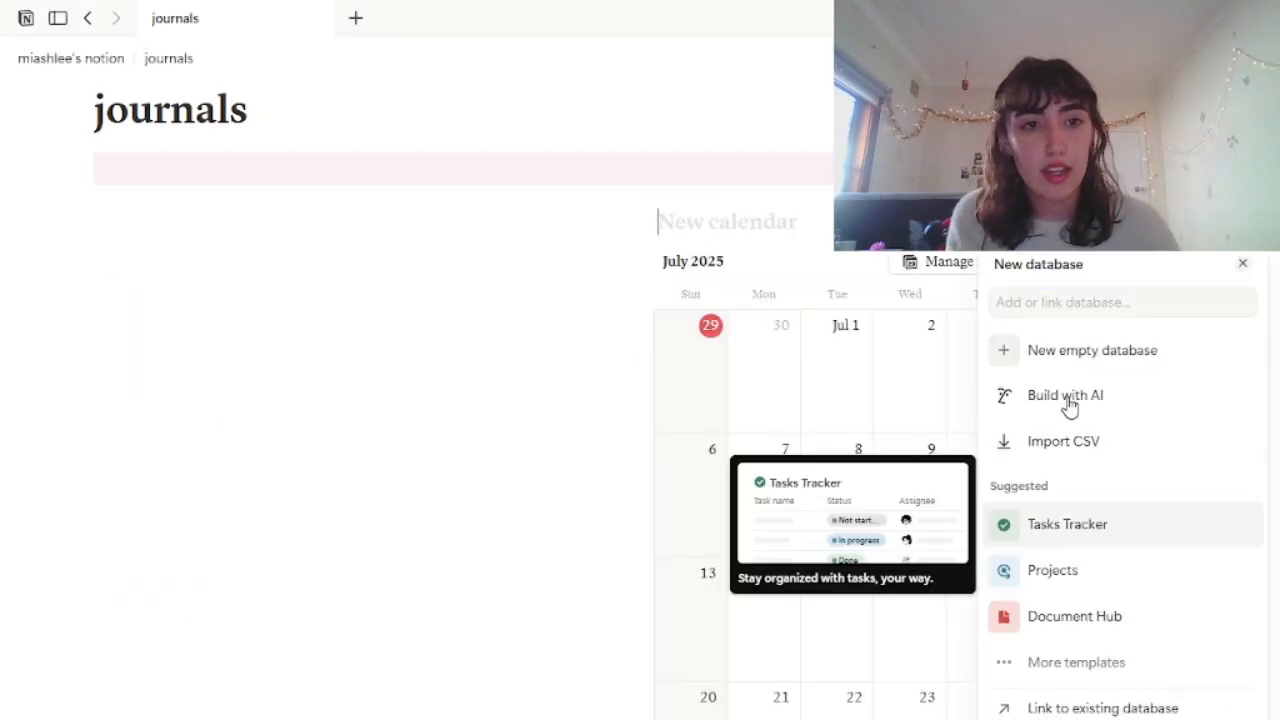
Link the inserted calendar to the home page's existing calendar database as a new calendar view with the default settings.
left_click(1051, 305)
type("mias")
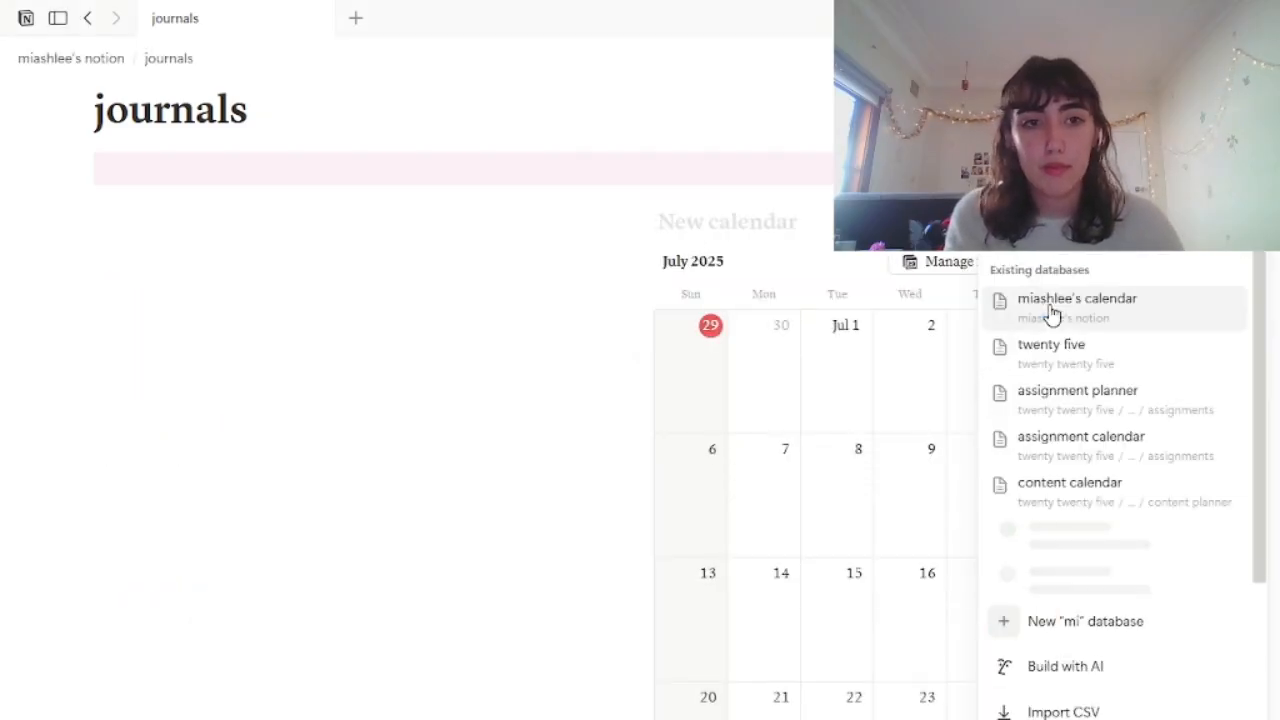
left_click(1088, 375)
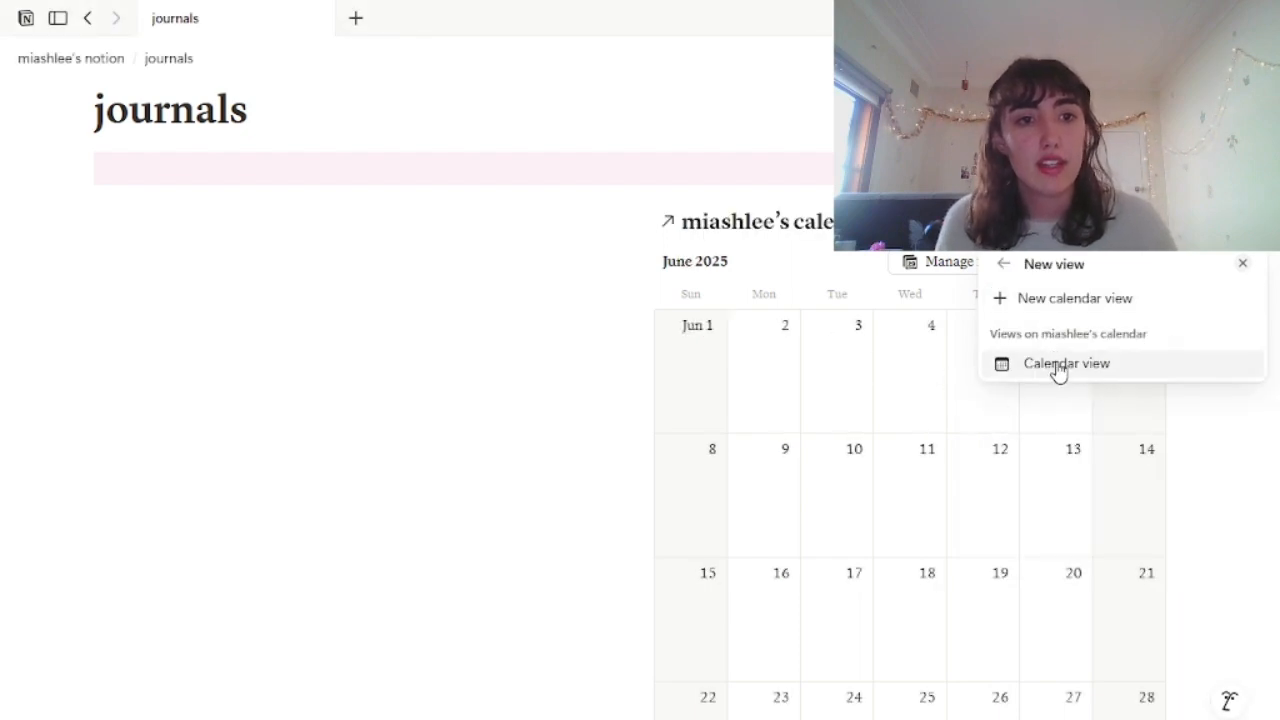
left_click(992, 303)
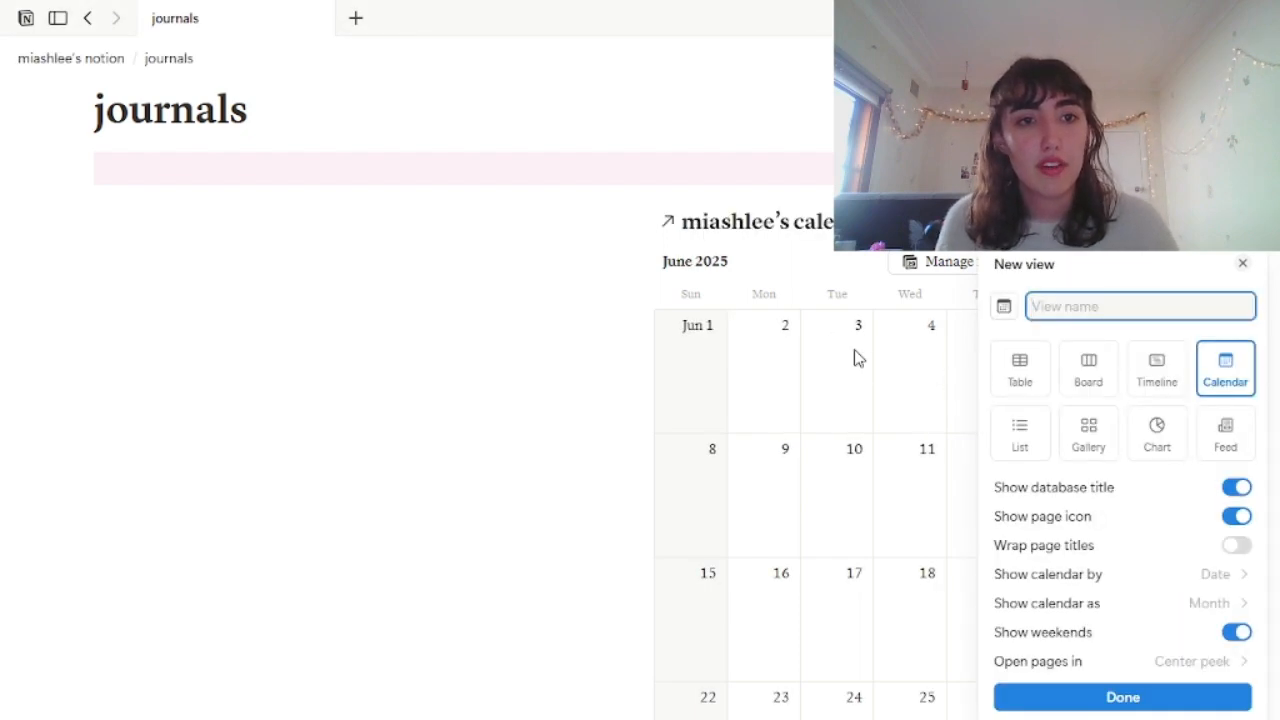
left_click(1084, 702)
left_click(729, 436)
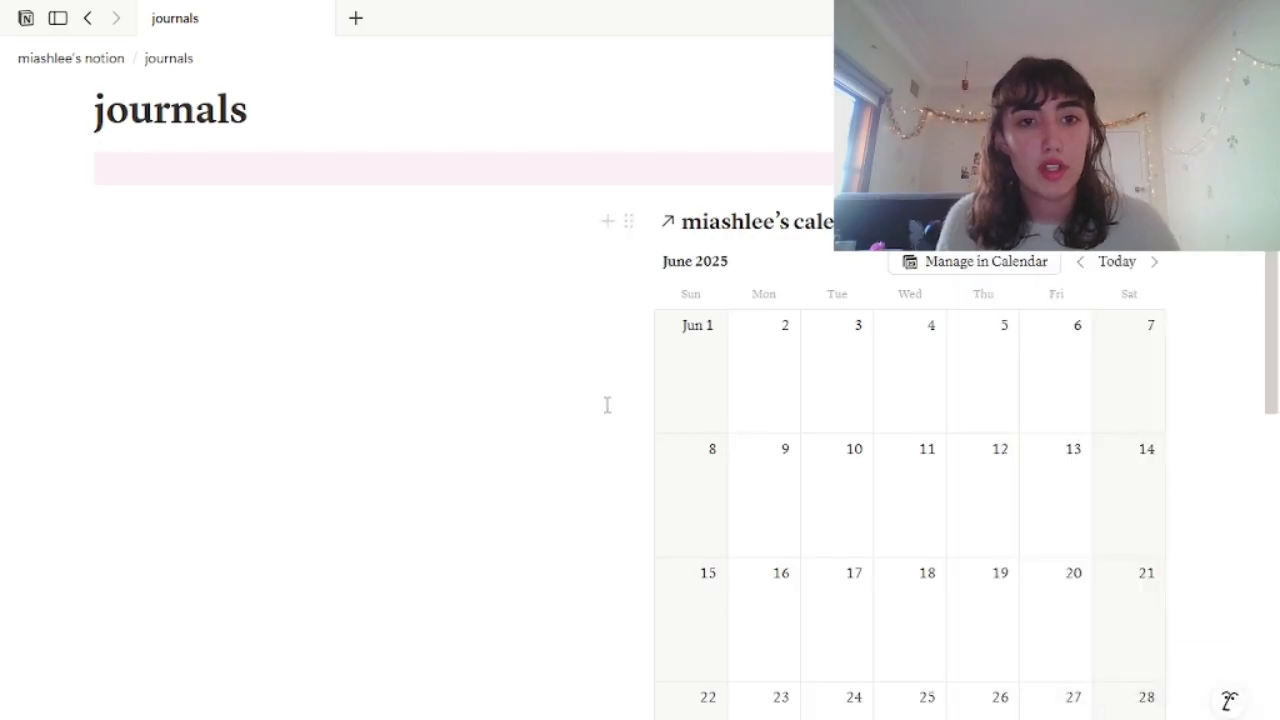
Look at the original calendar on the home page and return to the journals page.
left_click(72, 58)
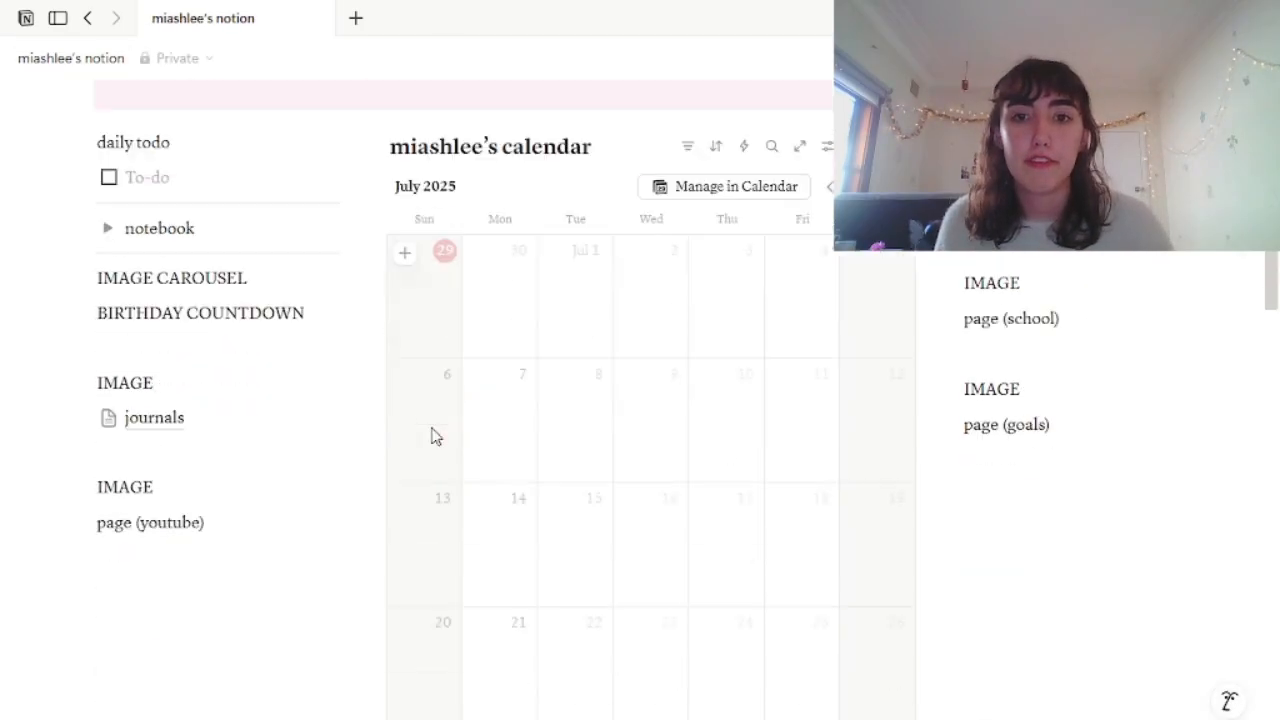
scroll(221, 491, "down", 3)
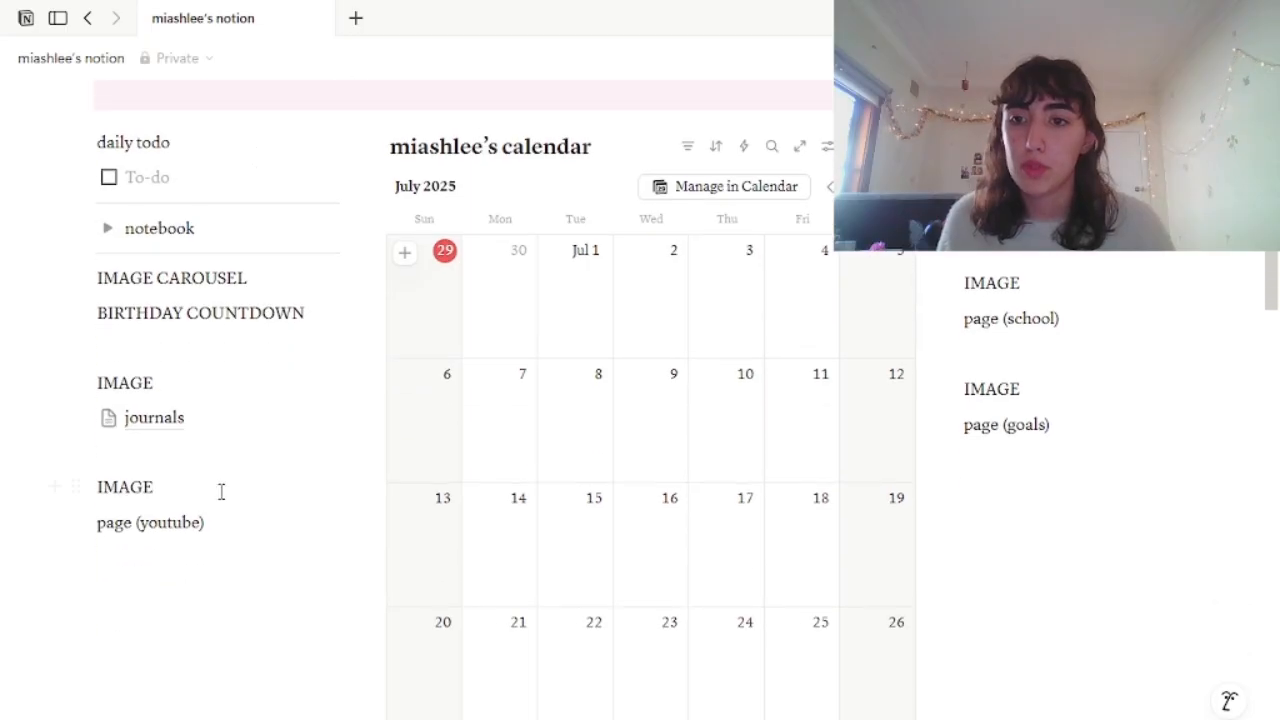
left_click(157, 424)
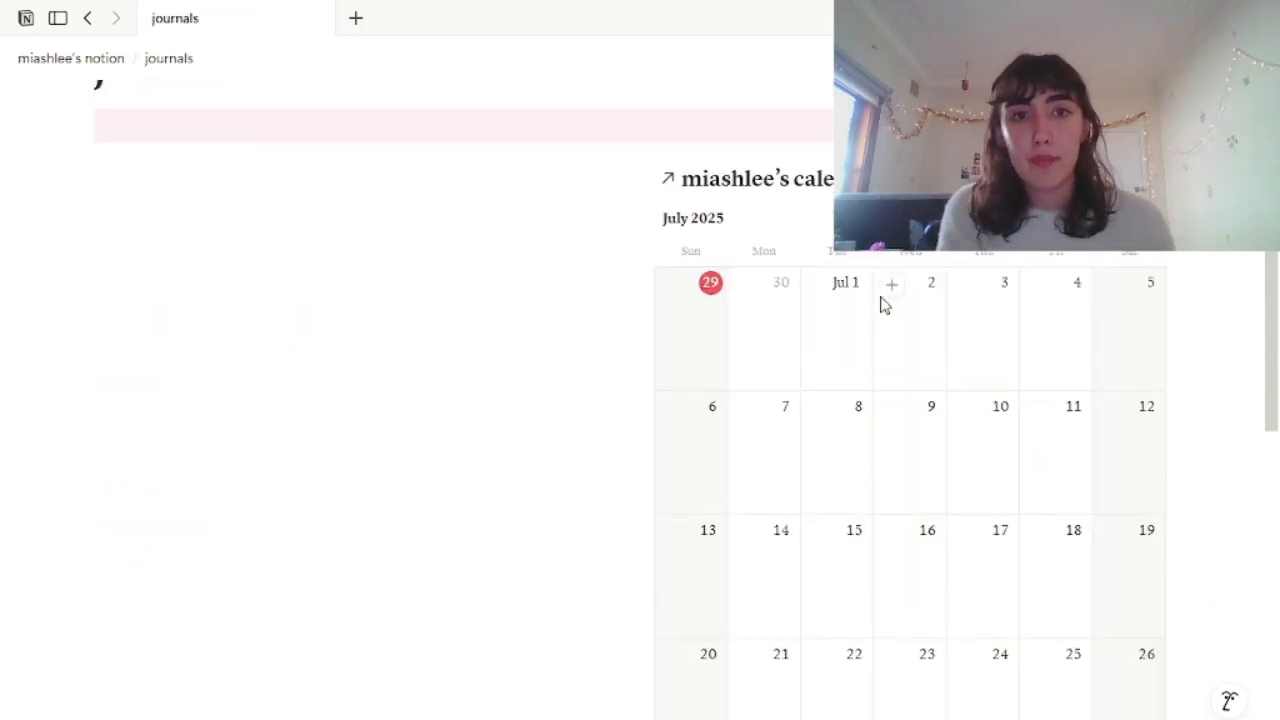
left_click(891, 285)
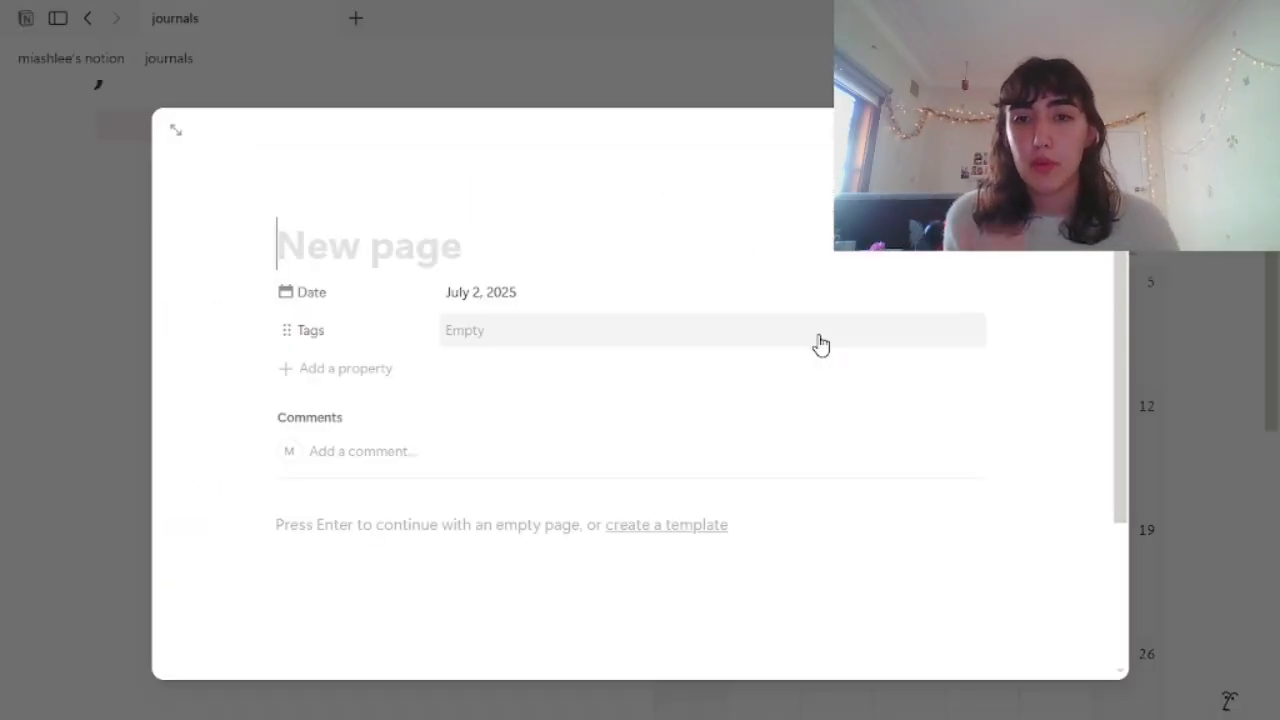
left_click(1100, 128)
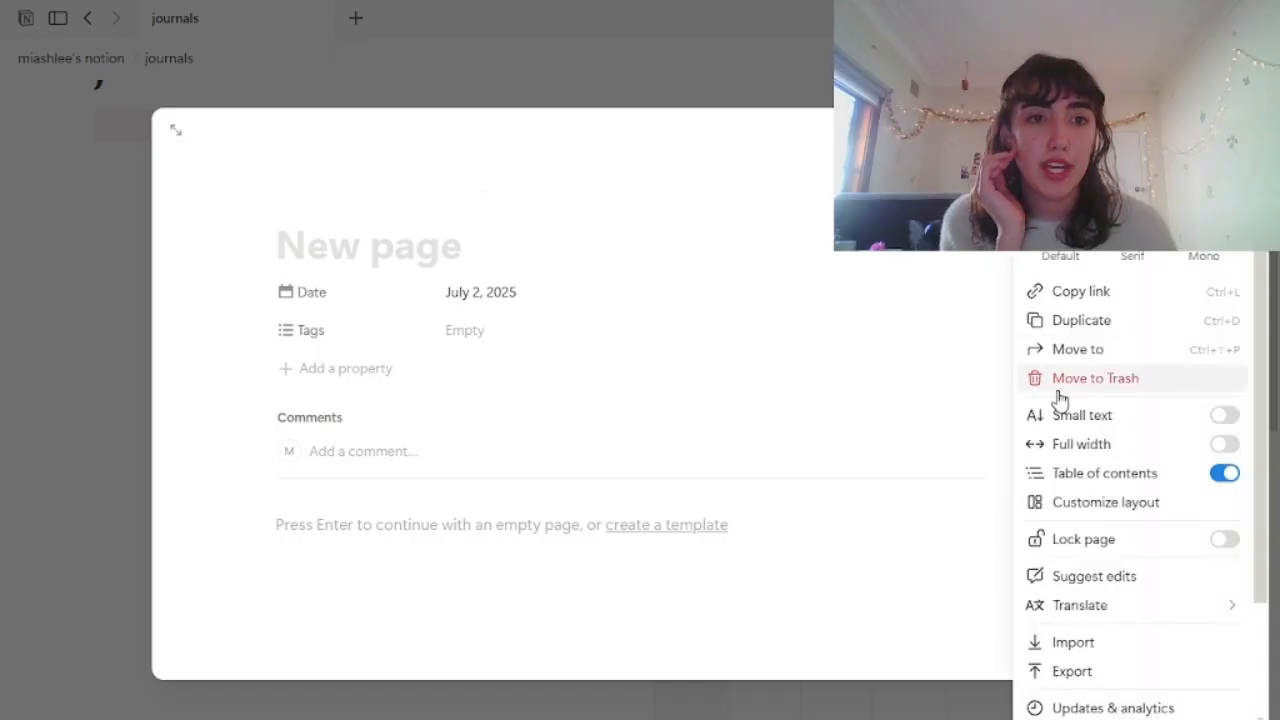
left_click(1054, 388)
Add an entry titled "dentist appointment" on June 30, 2025 in the journals page's linked calendar.
left_click(745, 285)
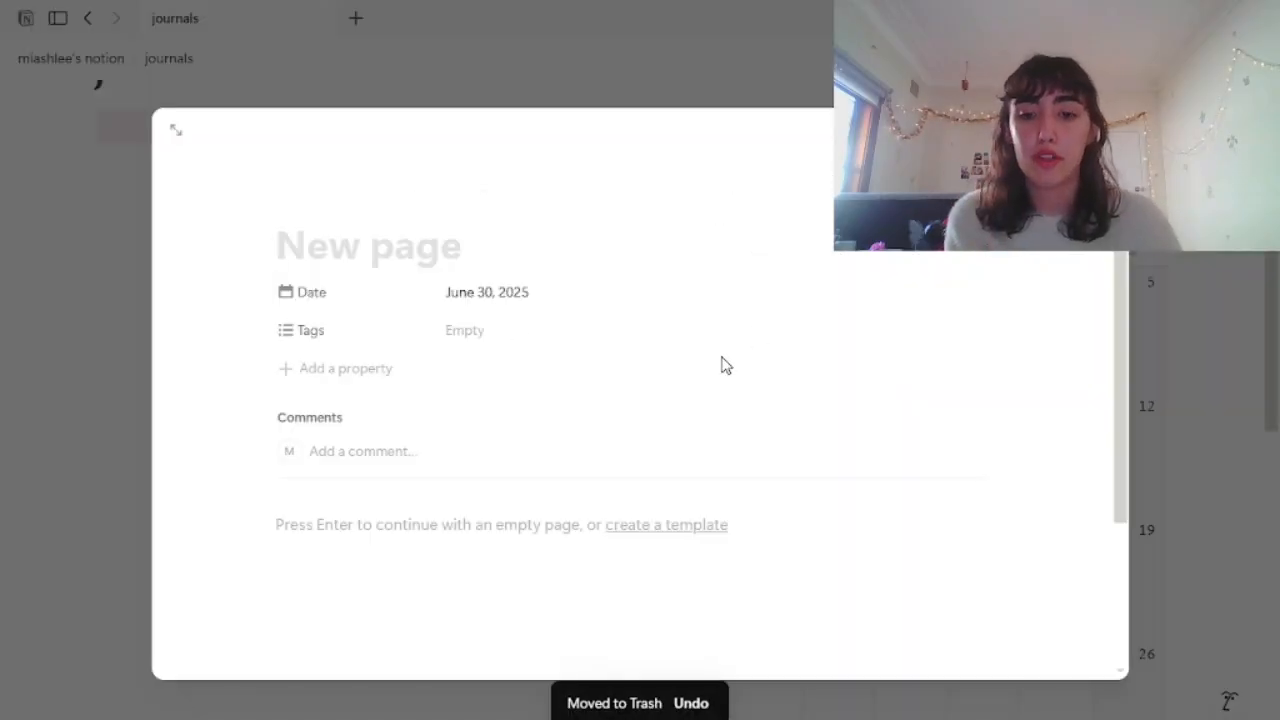
type("dentist appoun")
key("BackSpace")
key("BackSpace")
type("i")
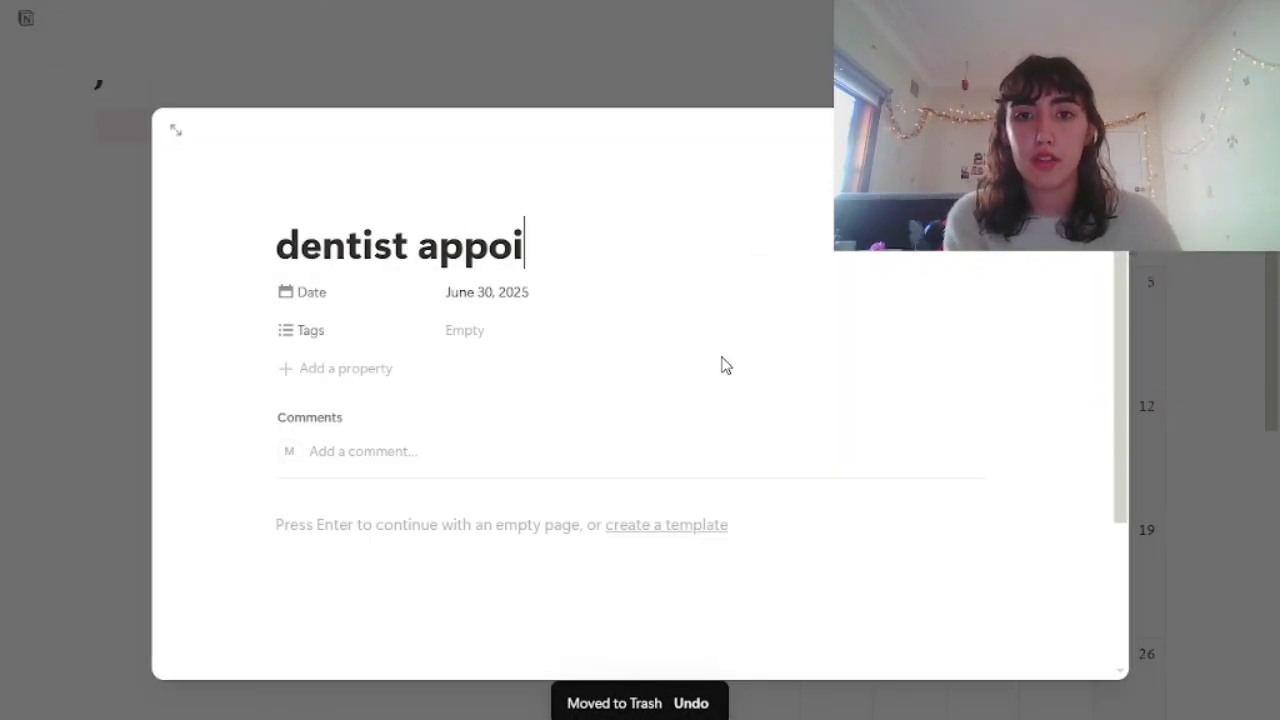
type("ntment")
left_click(1166, 334)
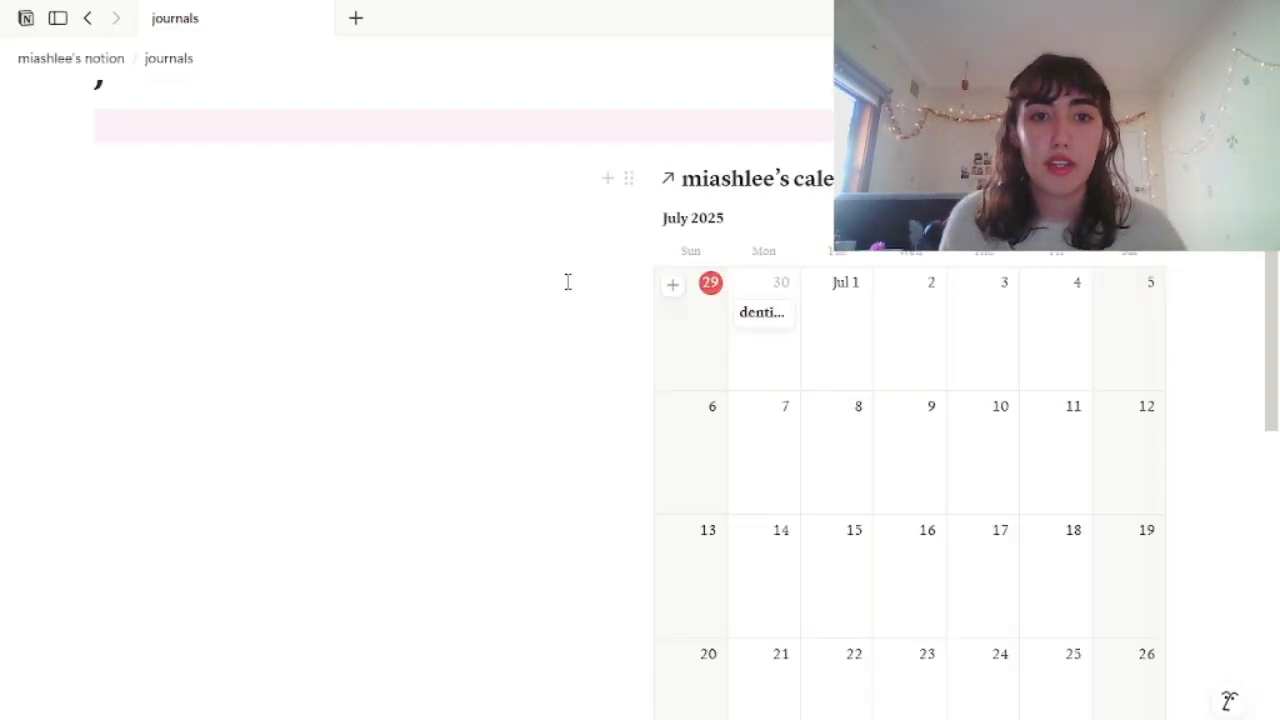
Check the home page calendar for the dentist appointment entry and reopen the journals page.
scroll(567, 282, "up", 3)
left_click(68, 60)
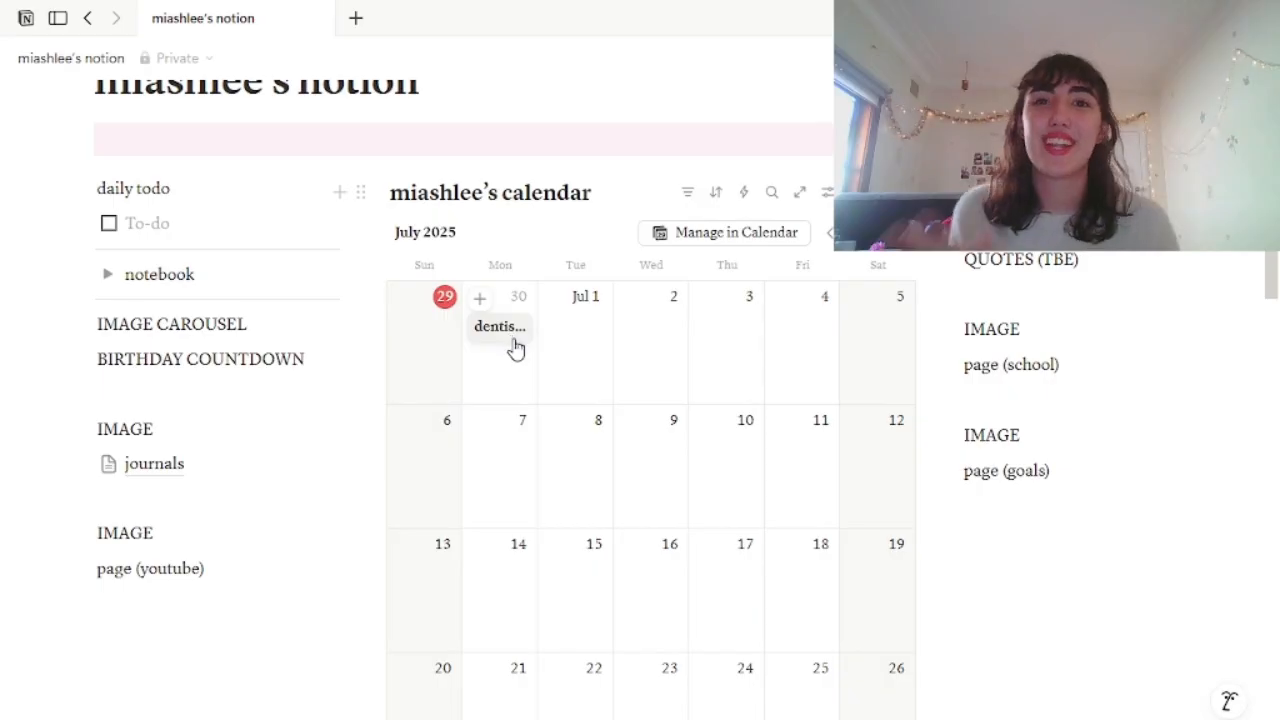
left_click(224, 463)
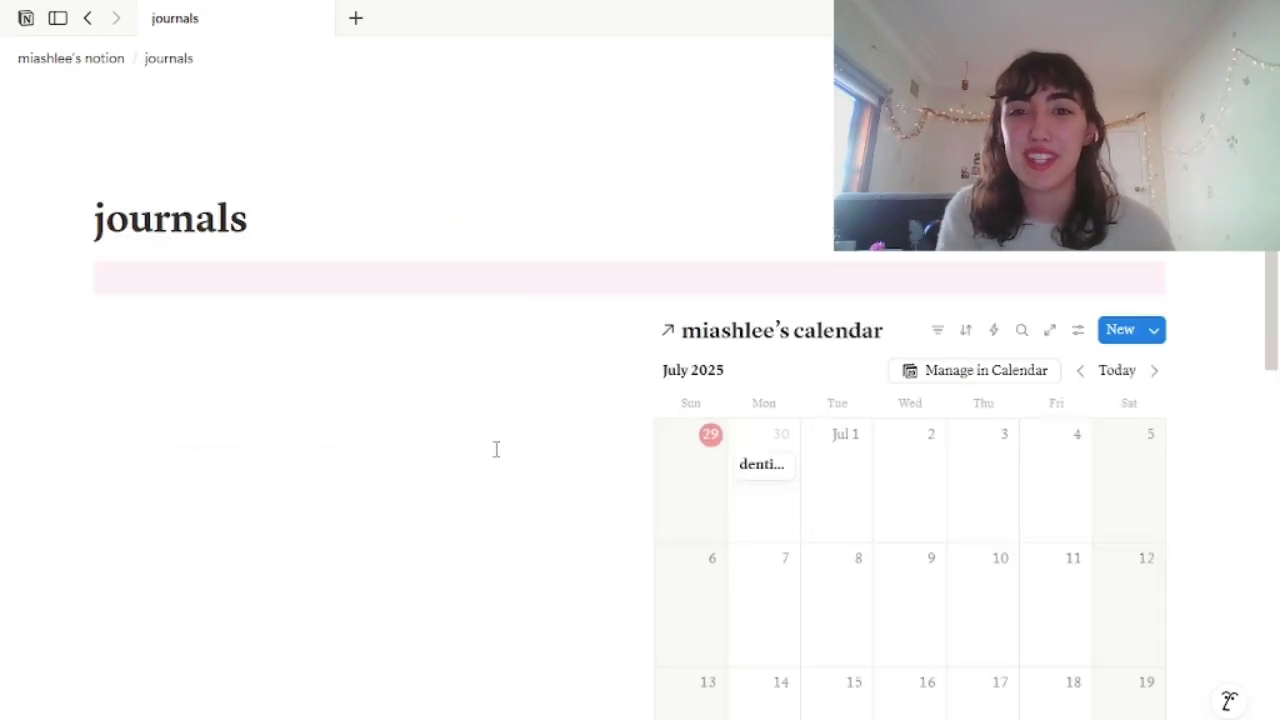
Insert a gallery view database in the empty column beside the calendar and title it "journals".
type("/gall")
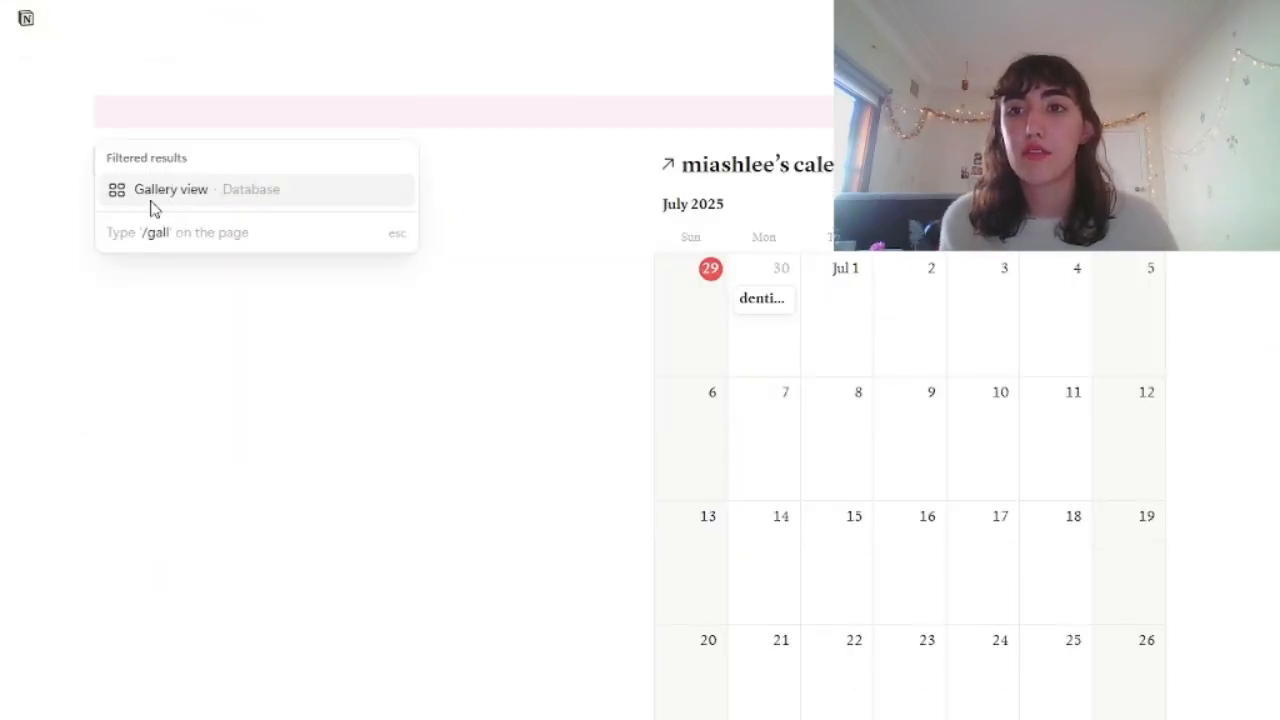
left_click(149, 200)
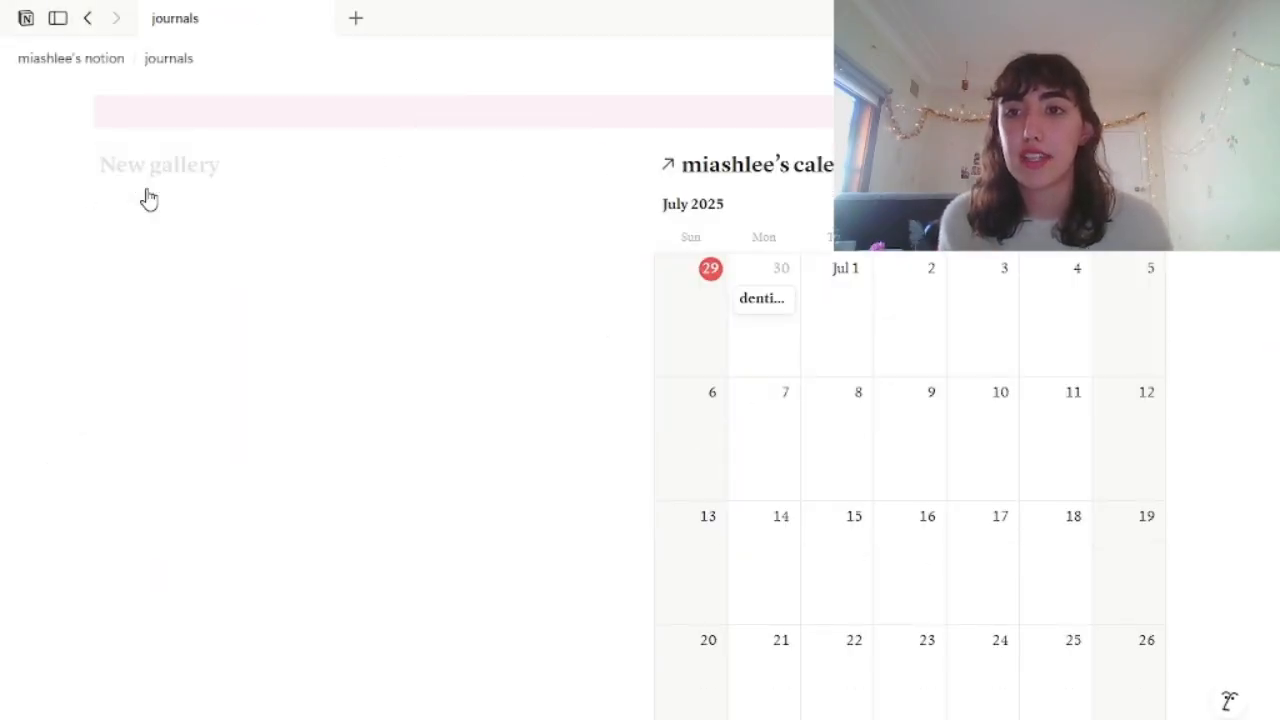
left_click(649, 306)
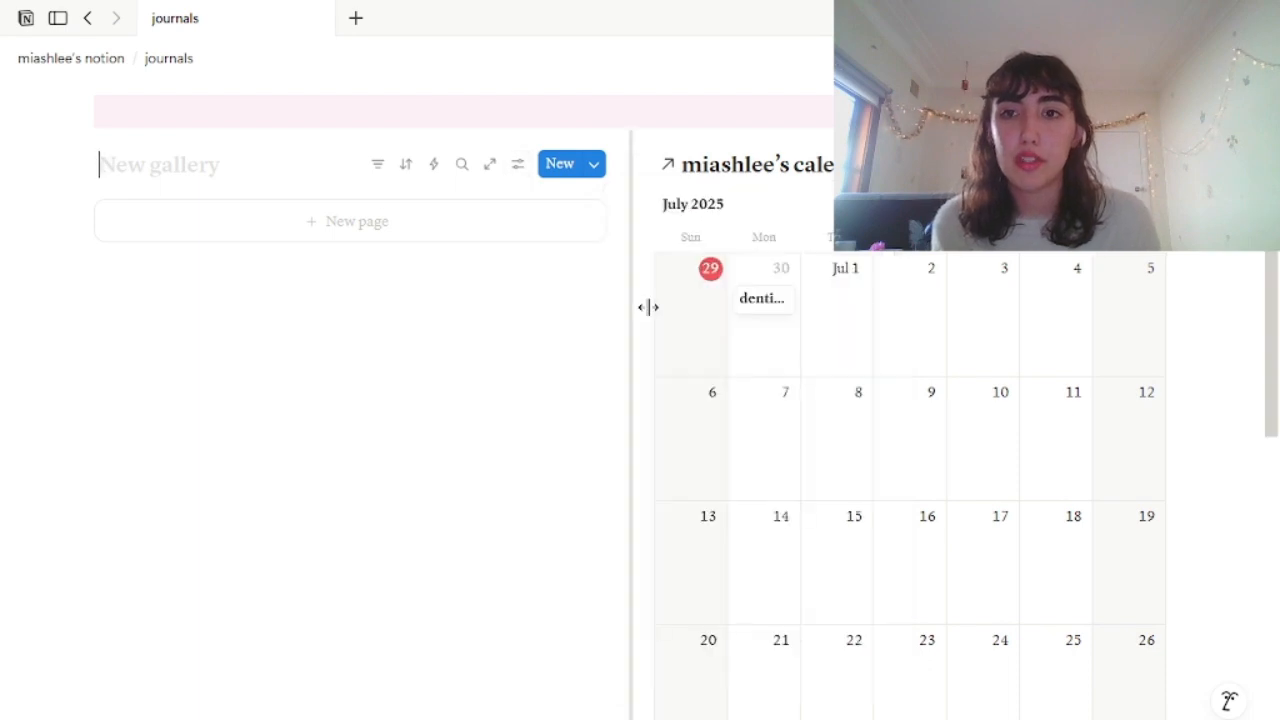
type("journals")
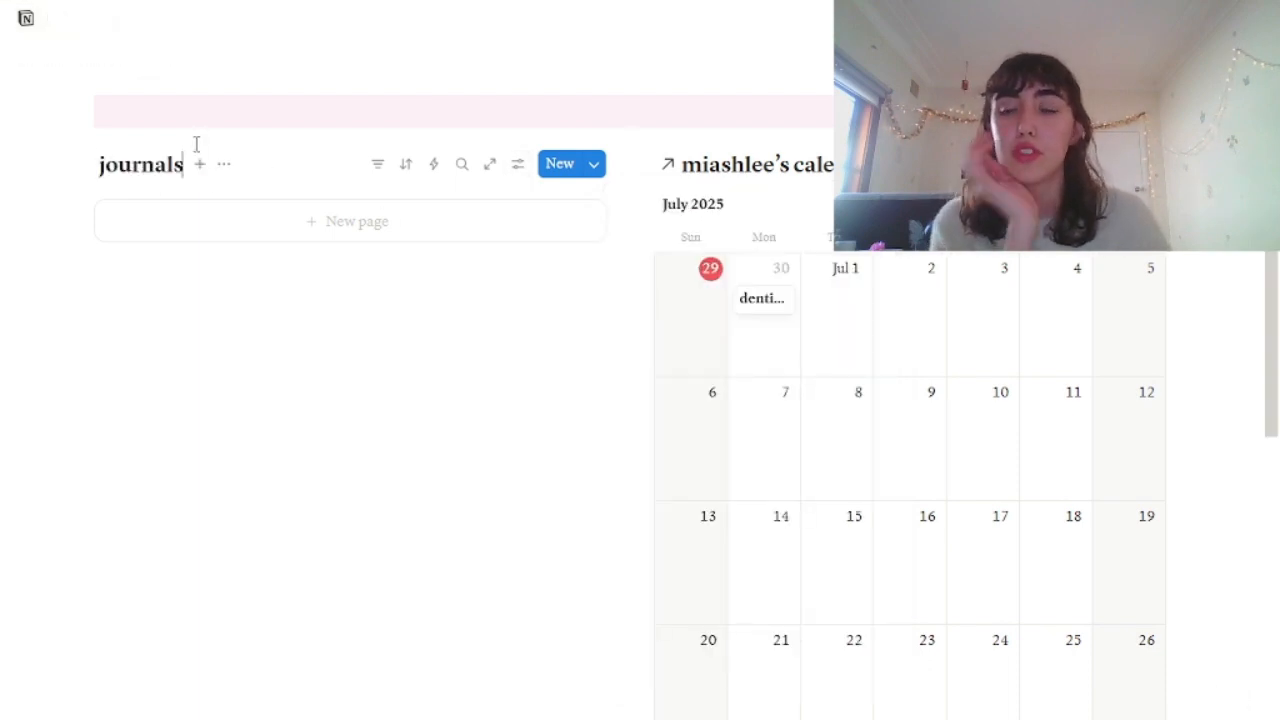
Create a "daily journaling" page in the gallery, paste the Notion logo image into it, and return to the main journals page.
left_click(237, 232)
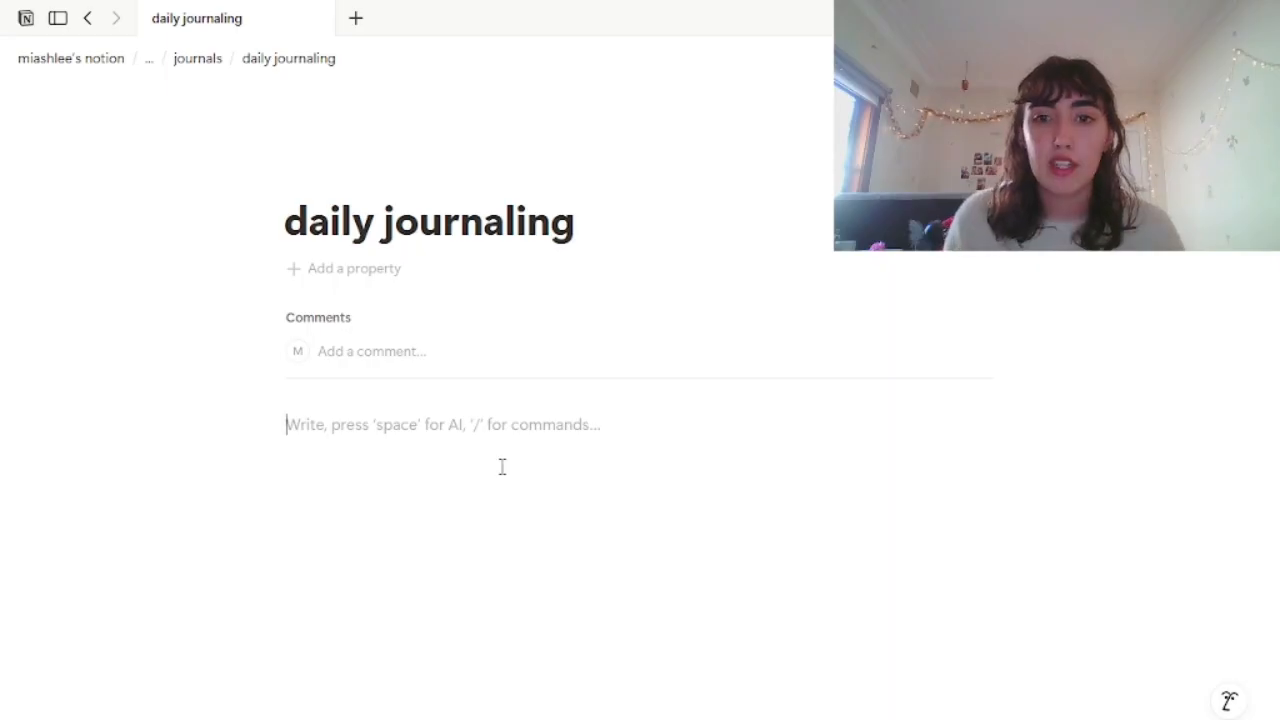
key("ctrl+v")
left_click(596, 652)
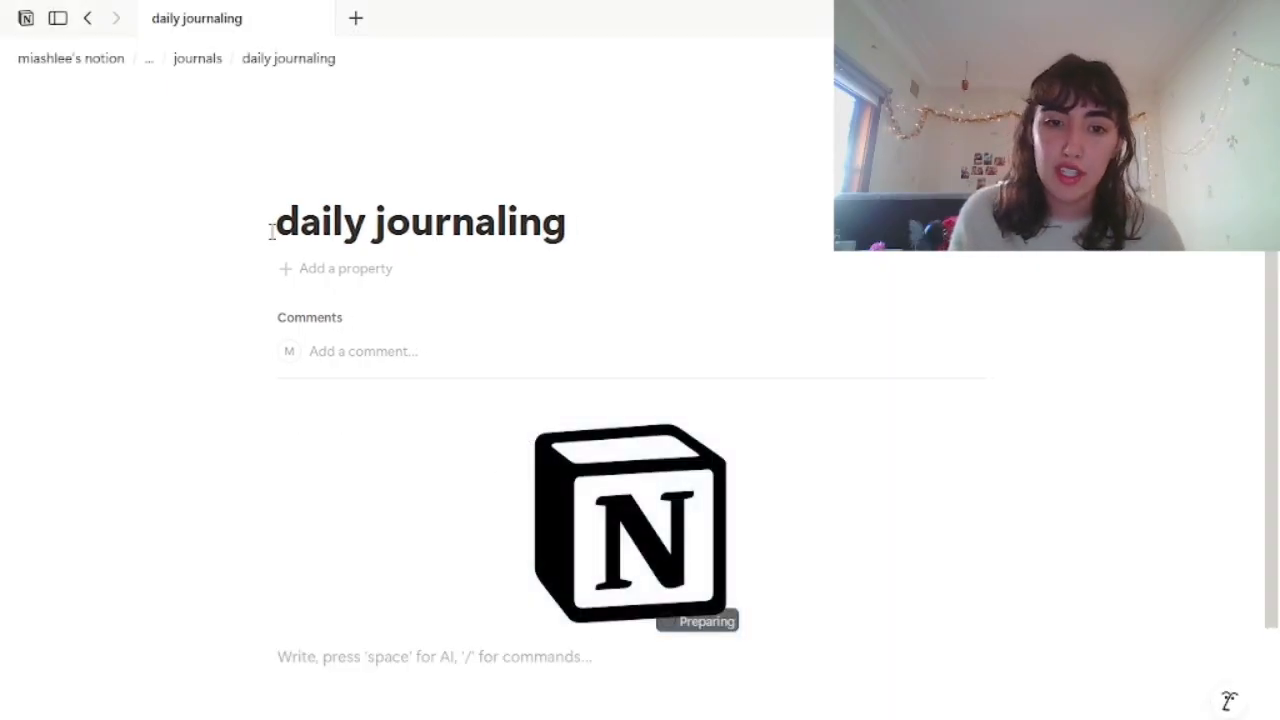
left_click(184, 60)
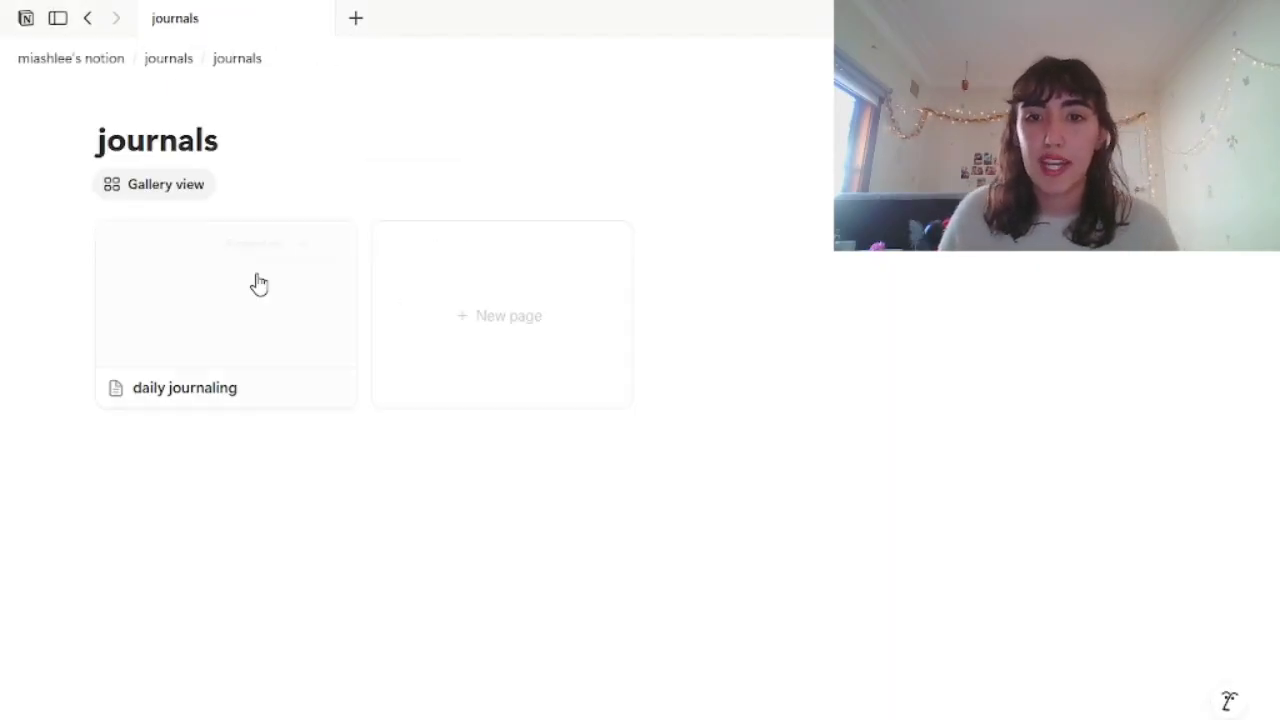
left_click(168, 58)
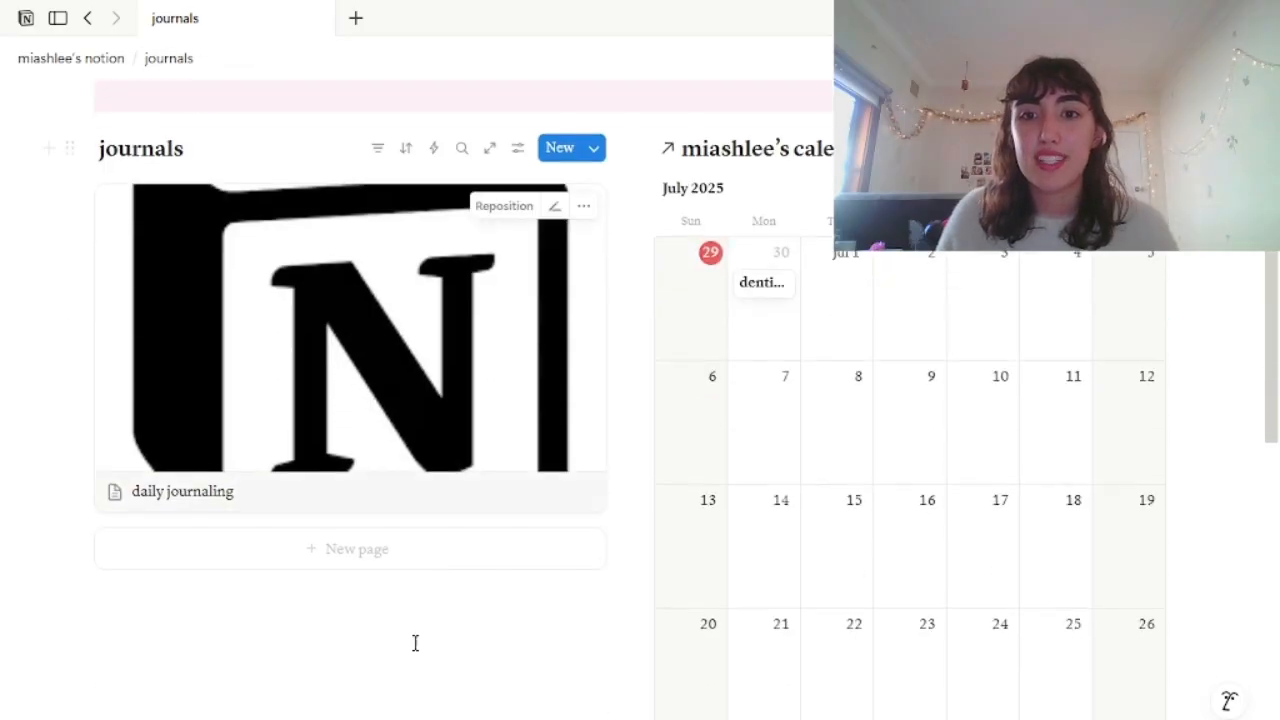
Open the daily journaling card as a full page and add a button named "new entry" to its body.
left_click(336, 308)
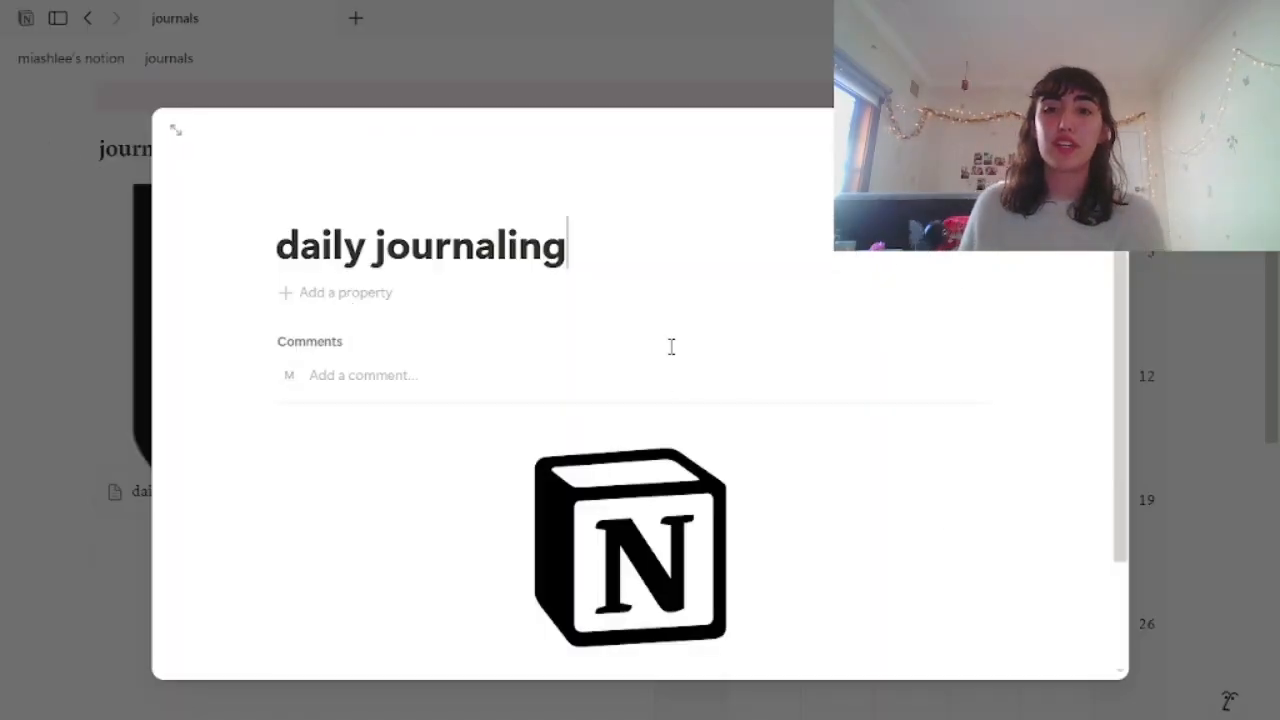
scroll(665, 360, "down", 2)
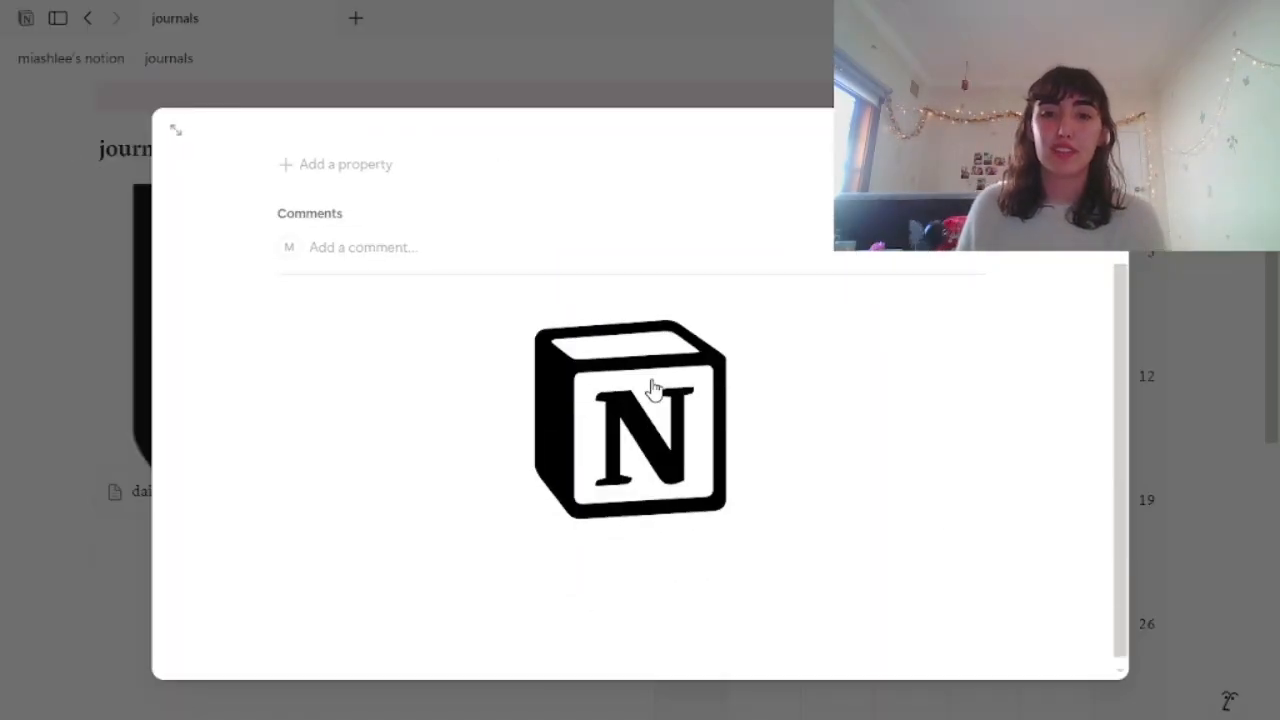
left_click(175, 131)
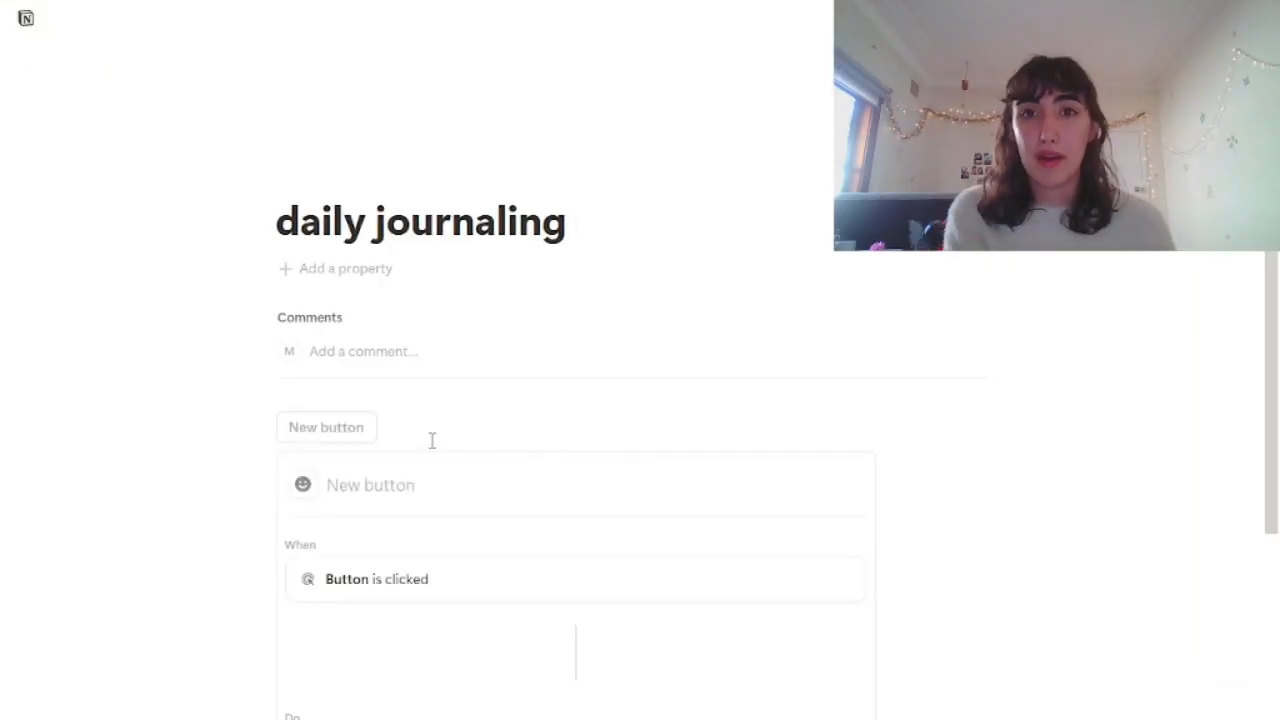
type("new entry")
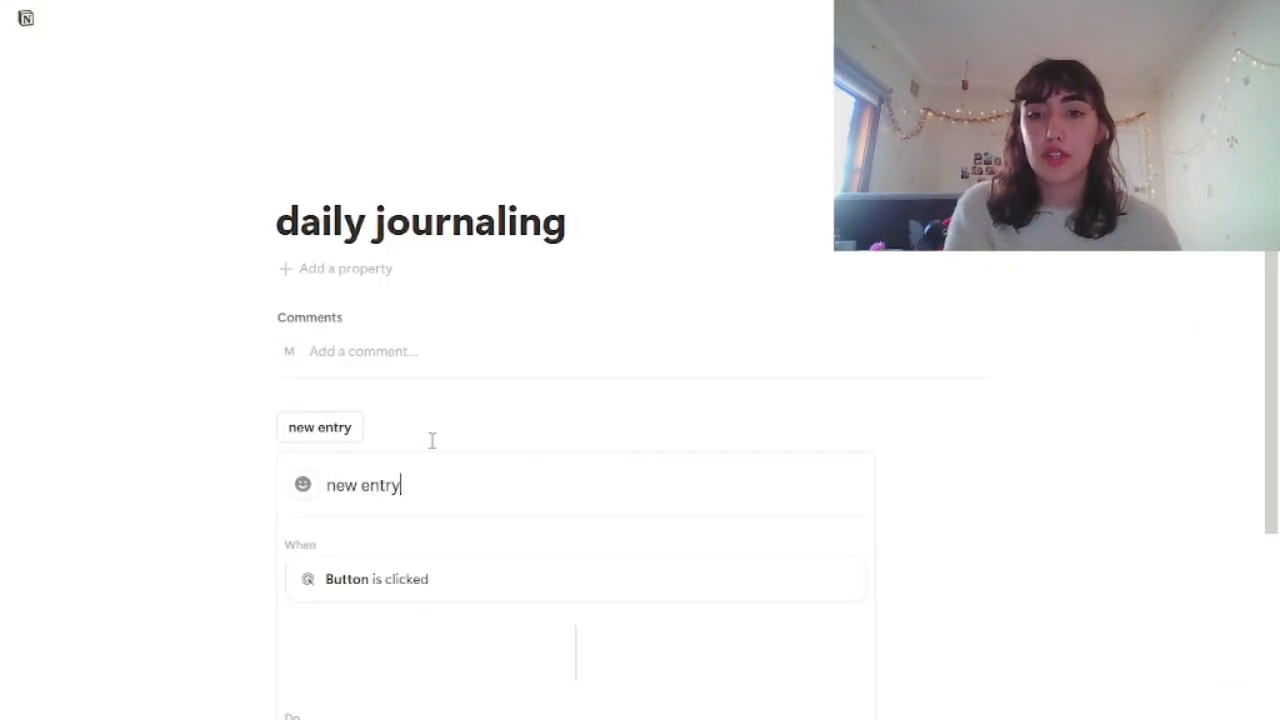
Give the "new entry" button an Insert blocks action containing a toggle titled "date" with a bulleted list inside it.
scroll(357, 349, "down", 3)
left_click(359, 510)
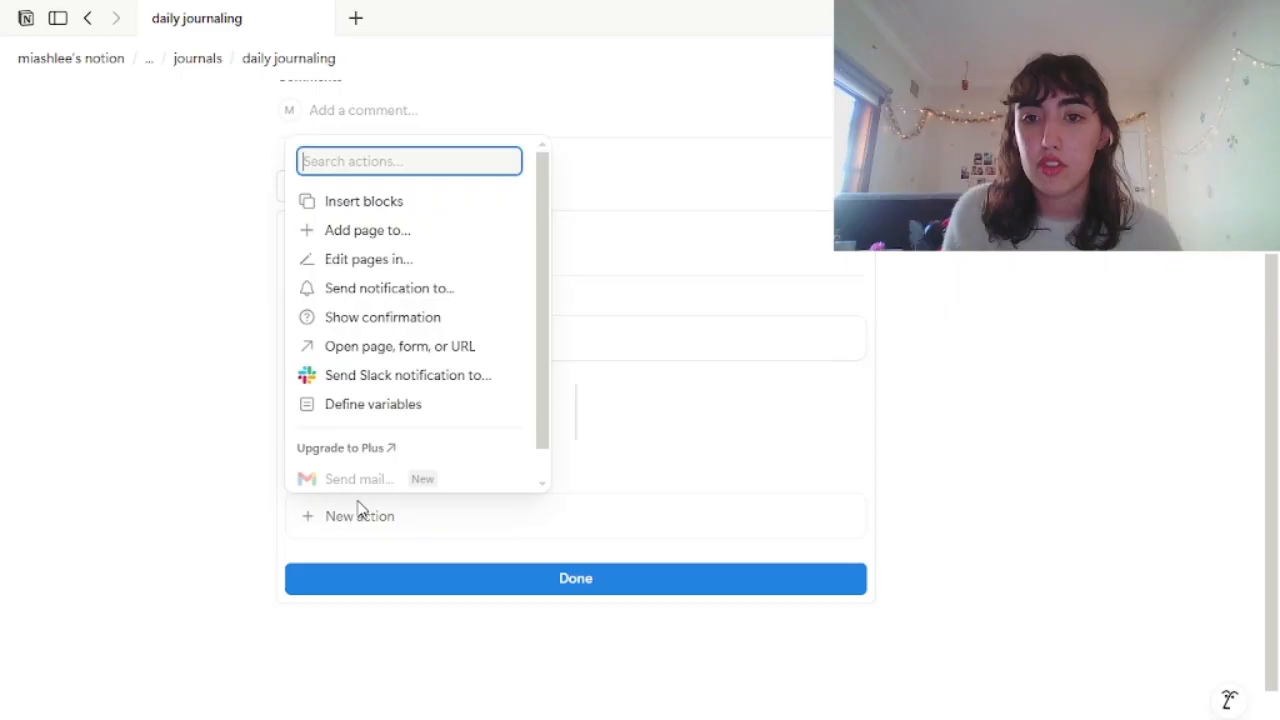
left_click(343, 203)
scroll(512, 350, "down", 2)
type("> ")
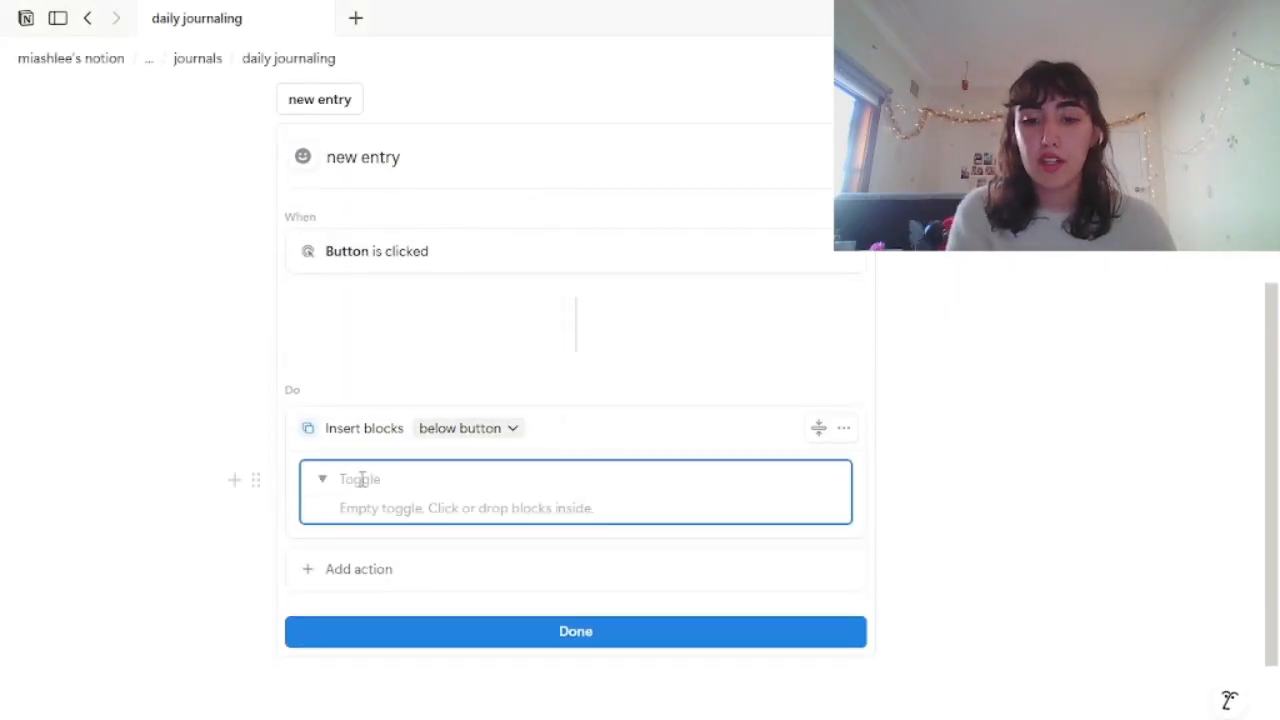
type("date")
key("Return")
type("-")
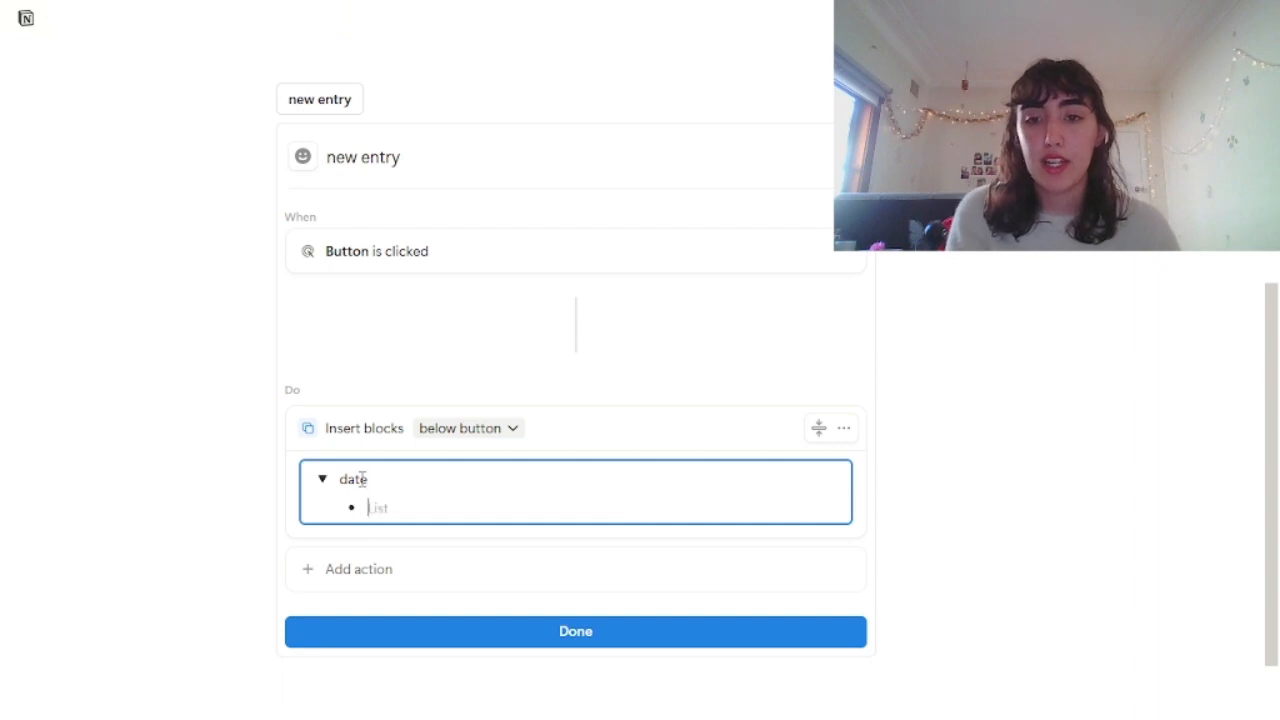
scroll(554, 483, "down", 1)
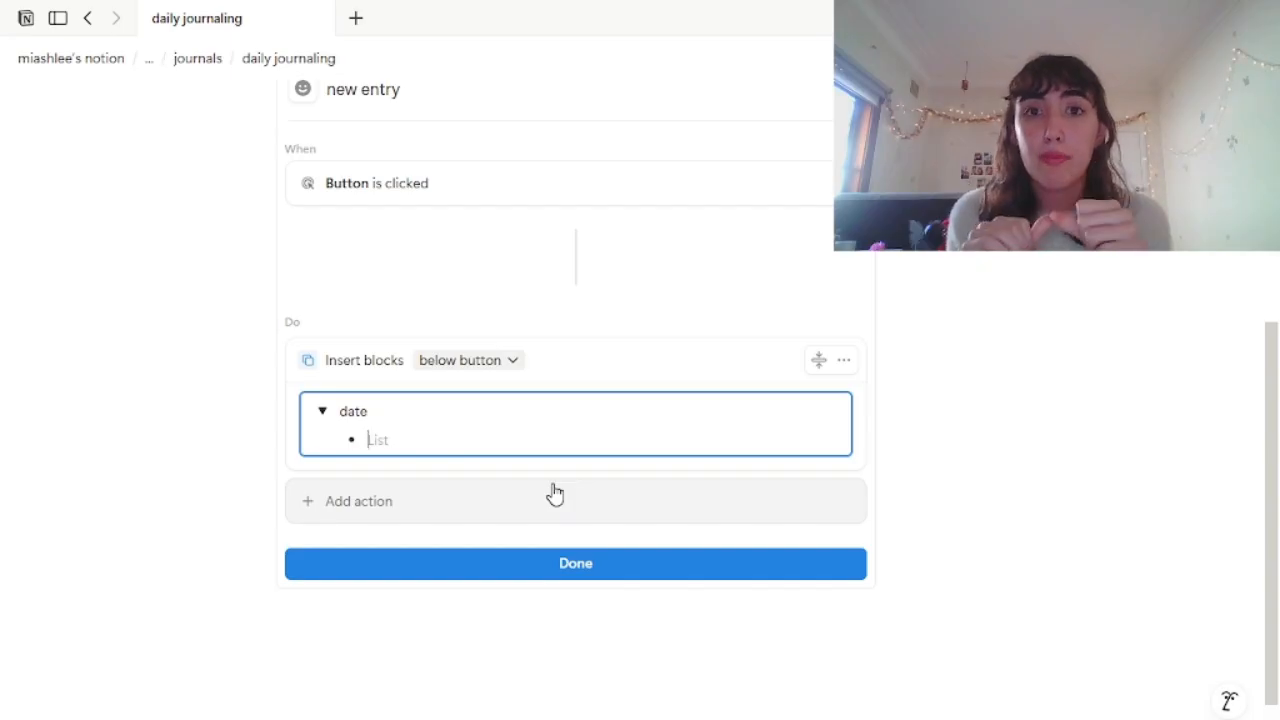
Add the prompts "what is one goal i want to set for myself today" and "what is one thing i am looking forward to today", each with an empty sub-bullet.
type("what is one goal i want to set for myself today")
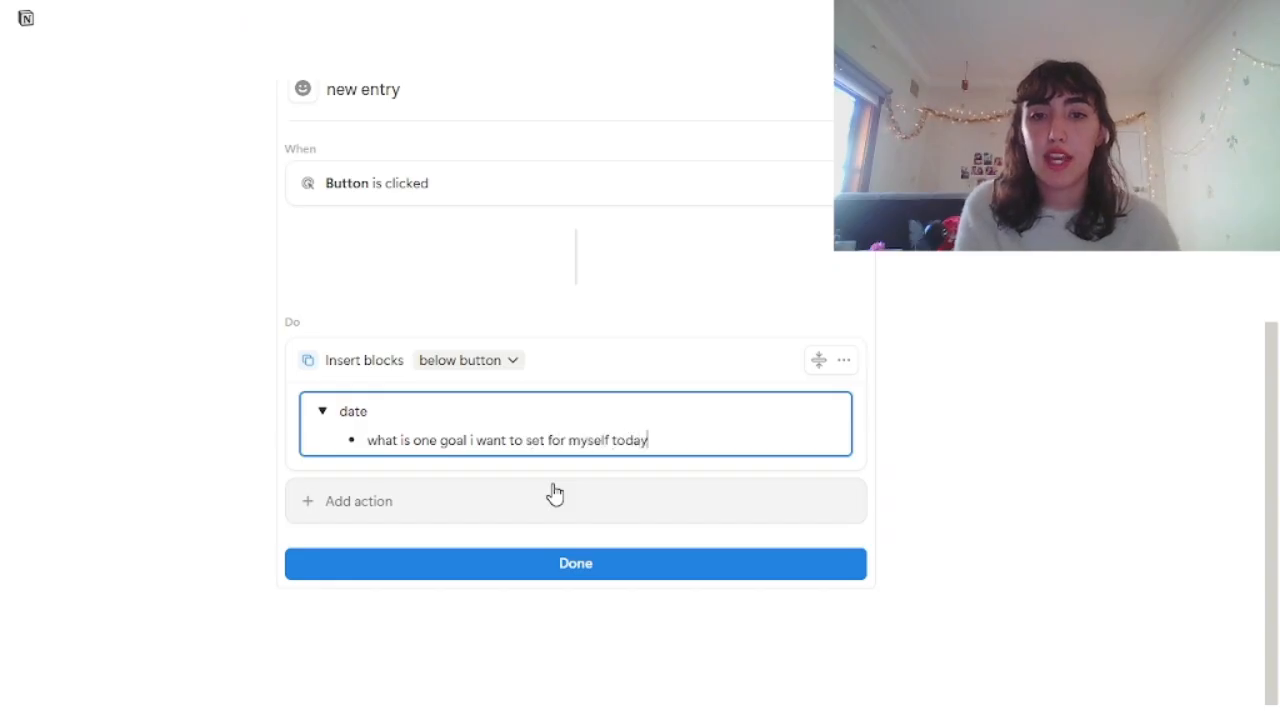
key("Return")
key("Tab")
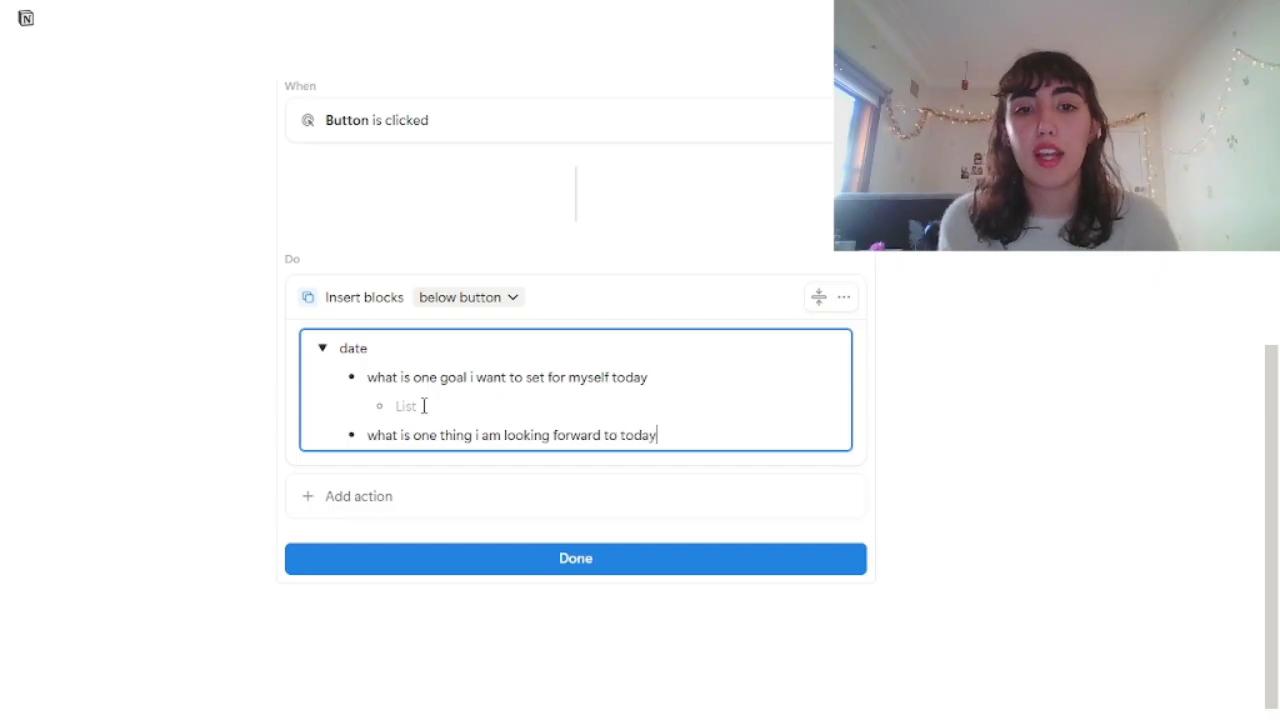
key("Return")
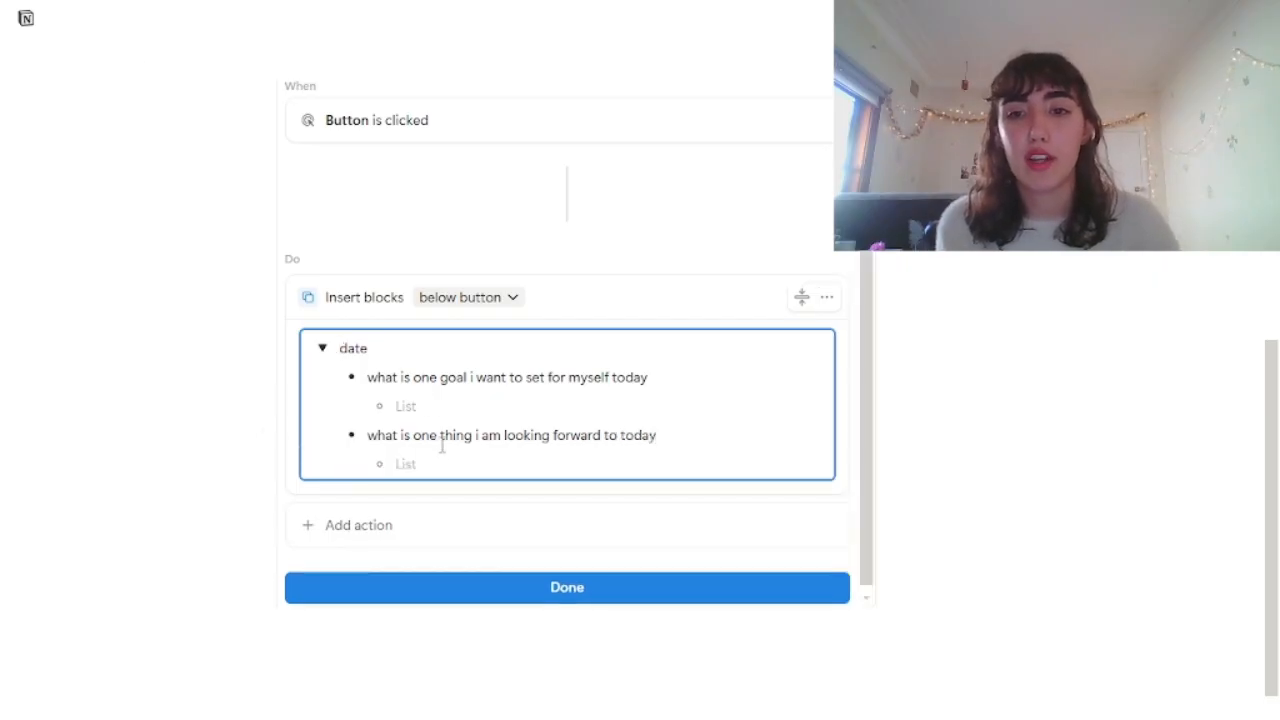
left_click(443, 451)
type("s")
key("Return")
key("shift+Tab")
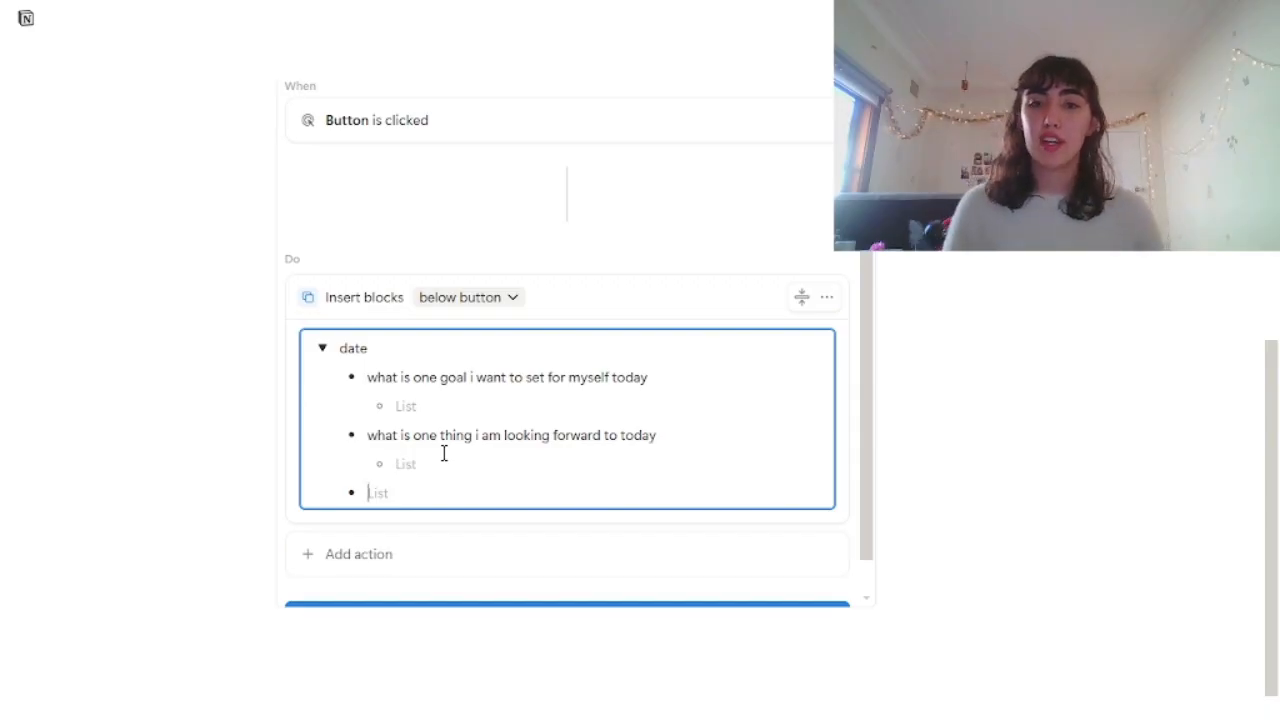
Add a third prompt "how am i feeling this morning" with an empty sub-bullet under the date toggle.
scroll(409, 420, "down", 1)
type("how am i fee")
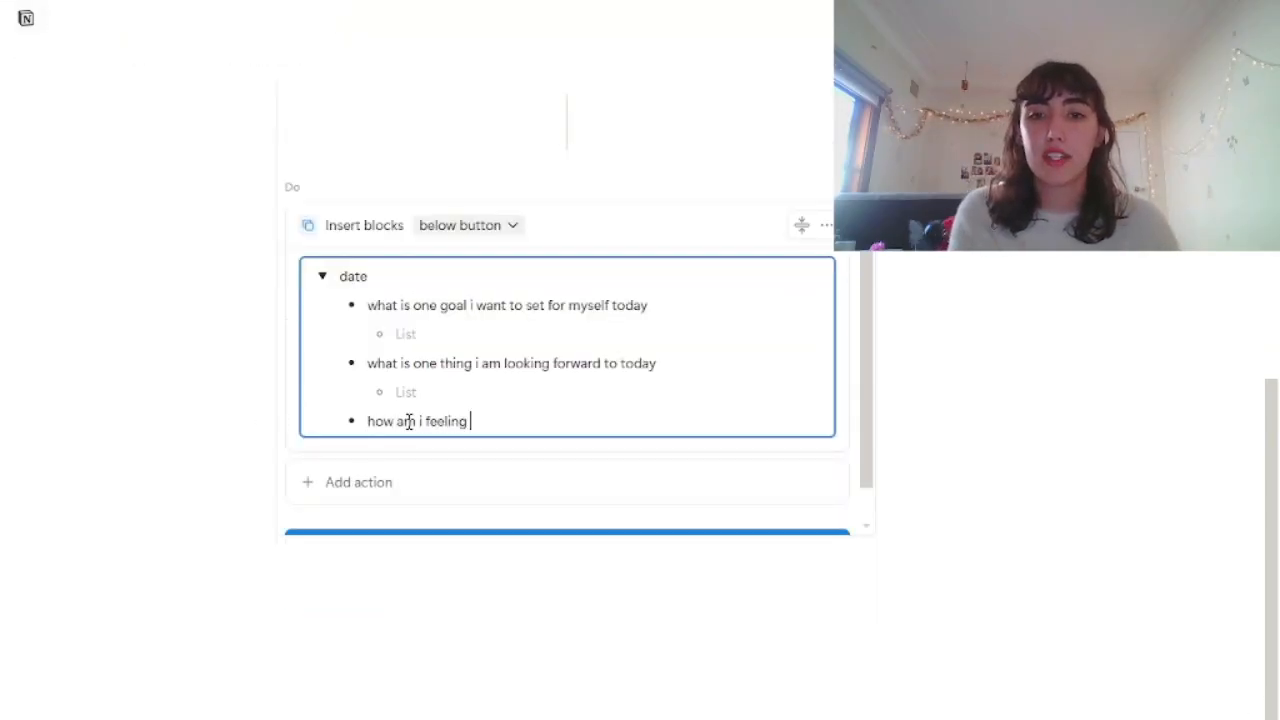
type("ling this morning")
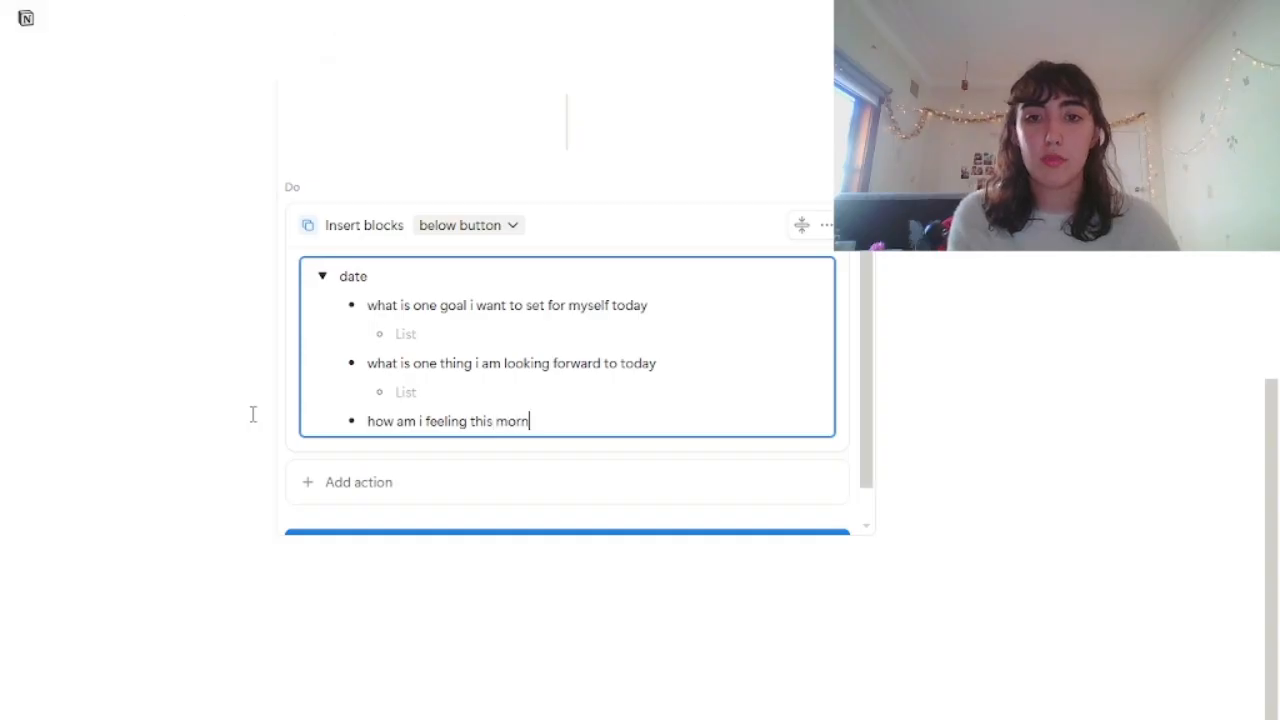
key("Return")
key("Tab")
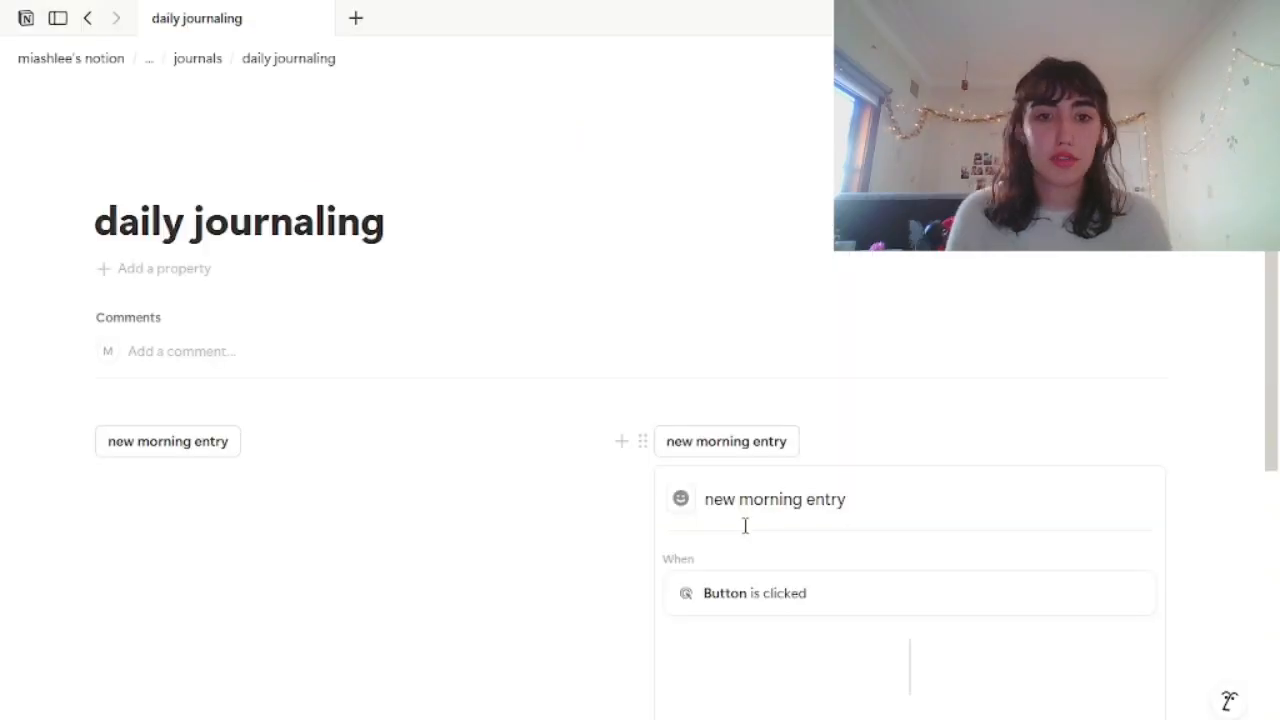
Rename the duplicate "new morning entry" button in the second column to "new evening entry".
scroll(745, 450, "down", 1)
double_click(762, 365)
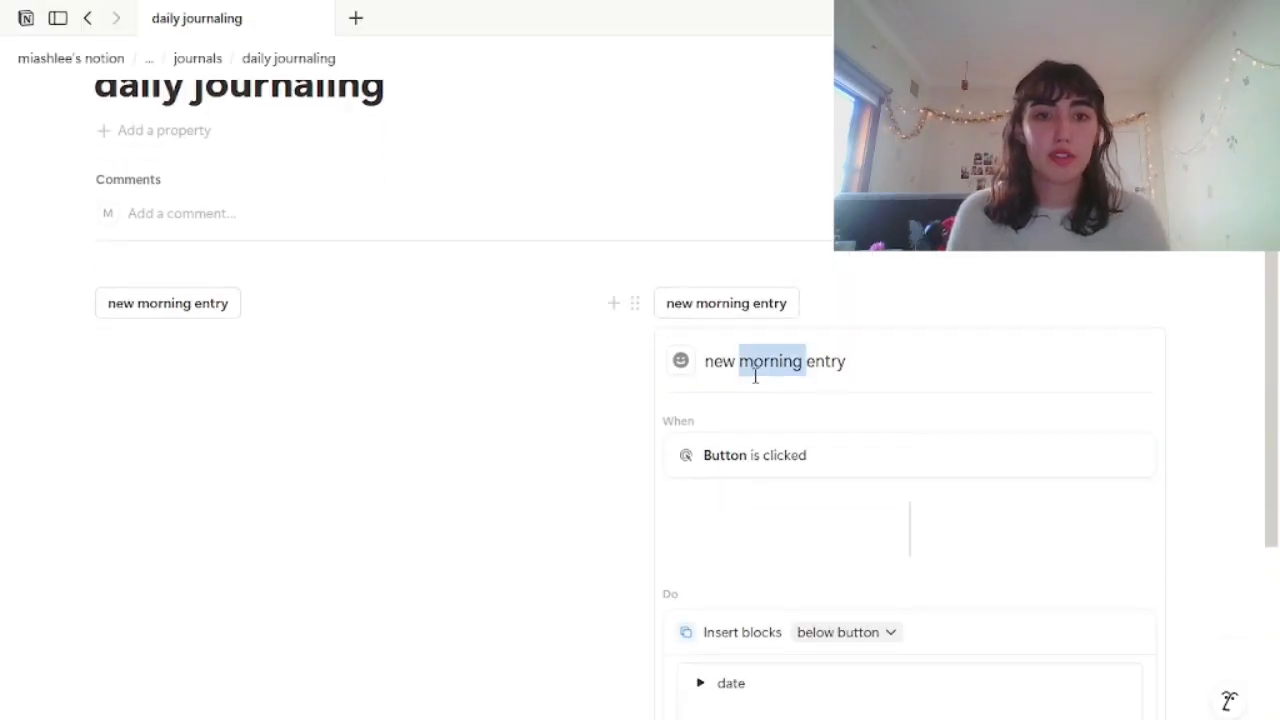
type("evening")
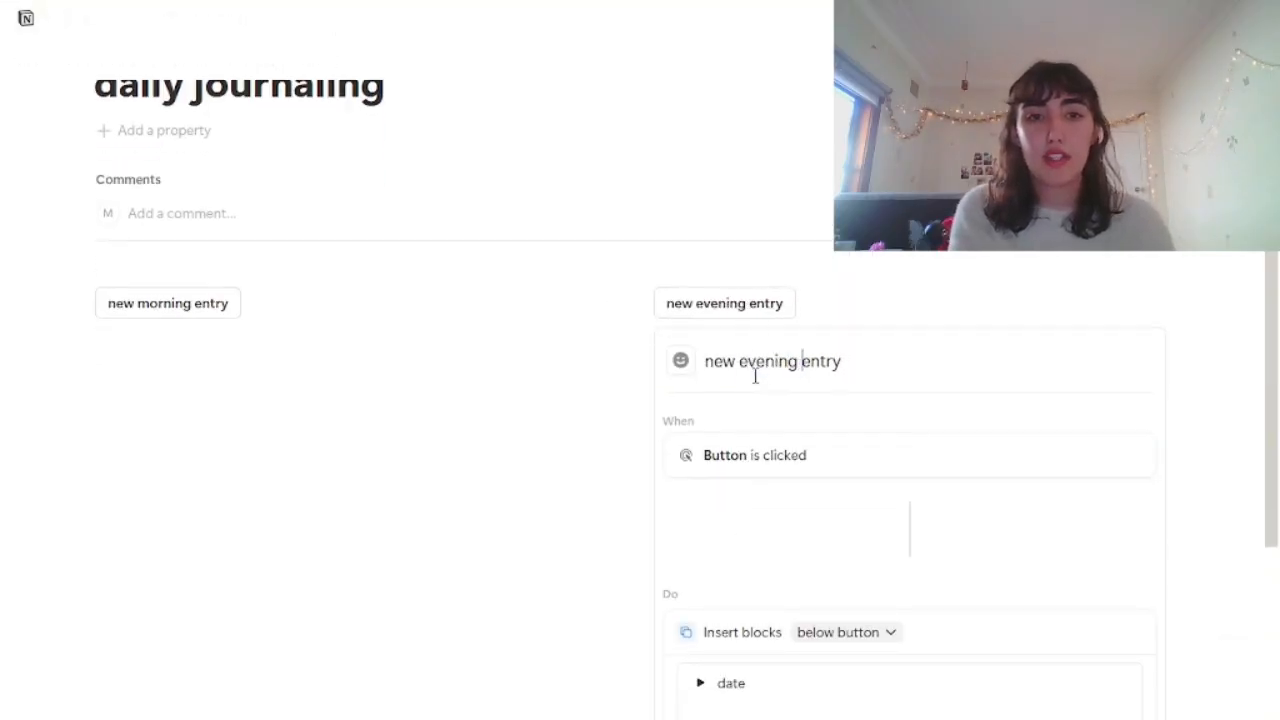
Change the toggle title to "date | time" in both the evening and morning entry buttons.
scroll(755, 375, "down", 2)
left_click(701, 441)
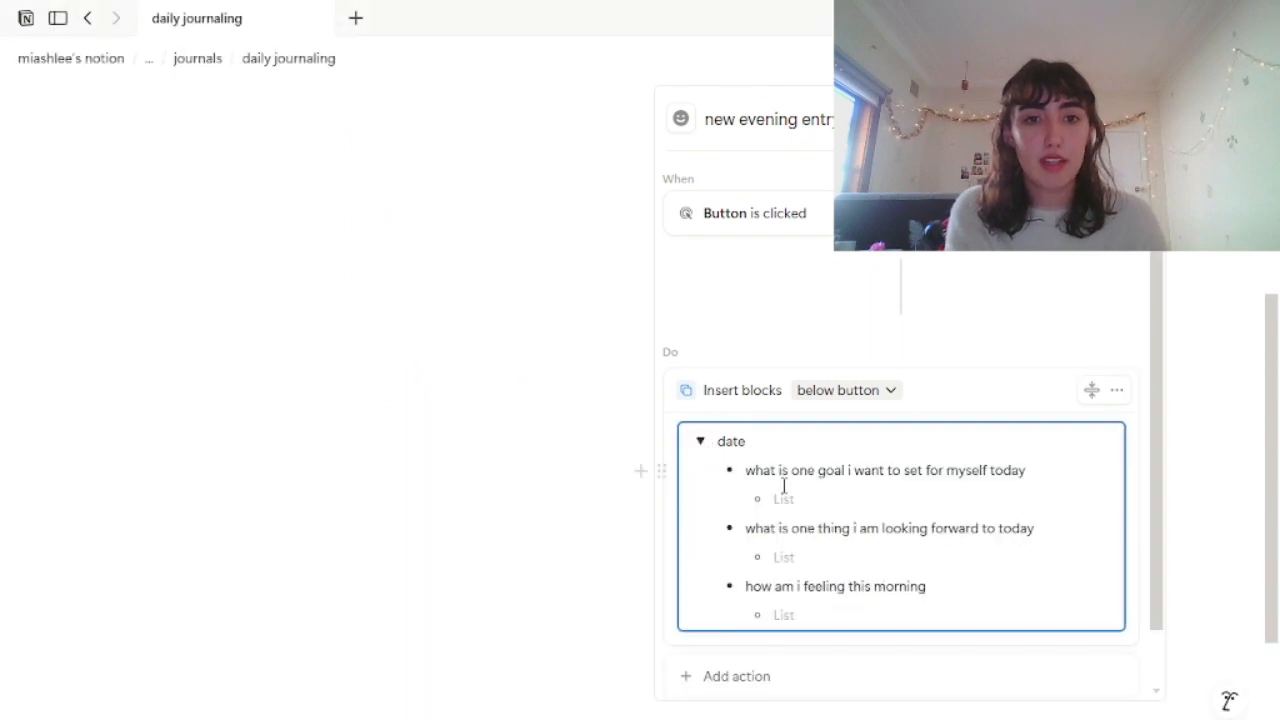
left_click(751, 441)
type("time")
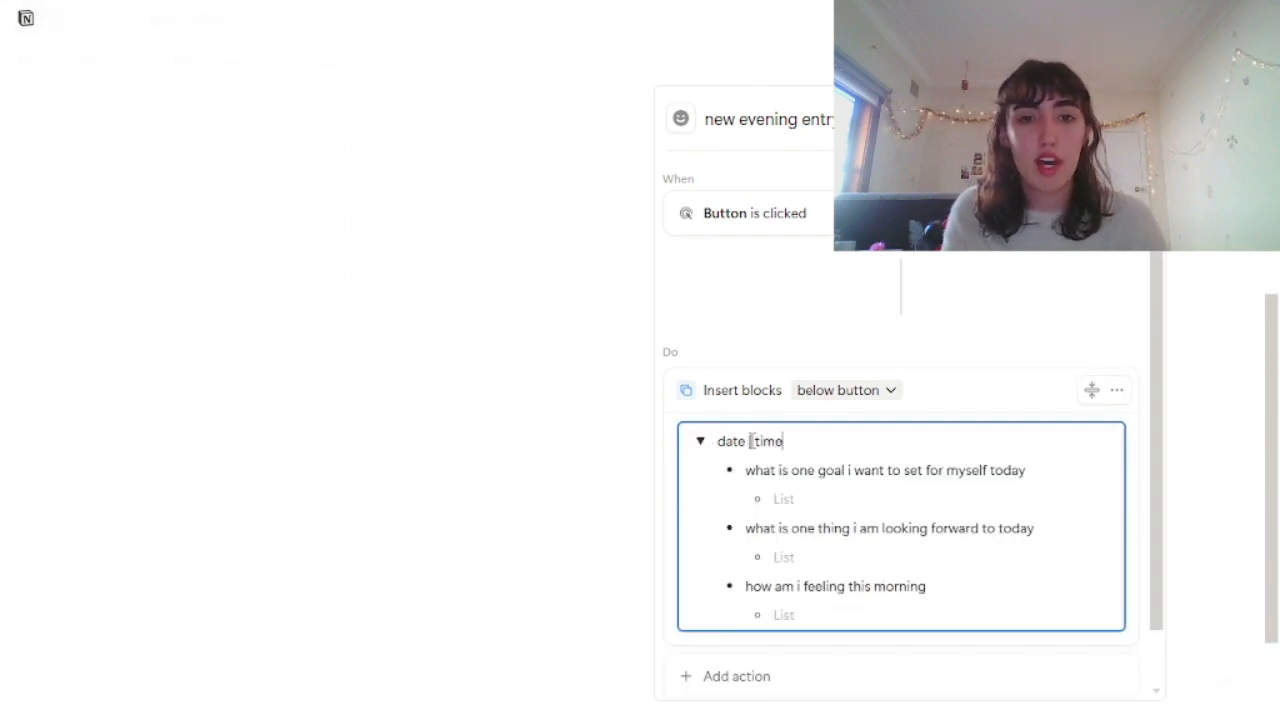
scroll(346, 394, "up", 3)
left_click(256, 324)
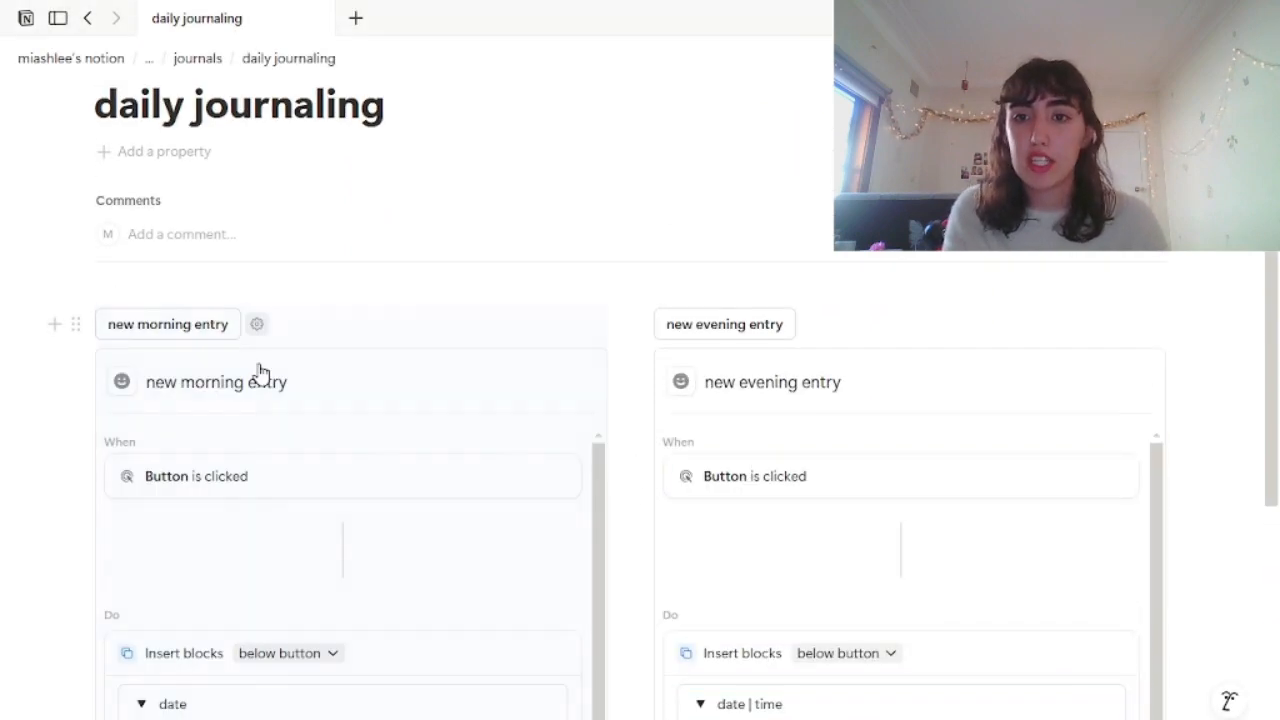
scroll(260, 469, "down", 1)
scroll(229, 517, "down", 2)
left_click(227, 515)
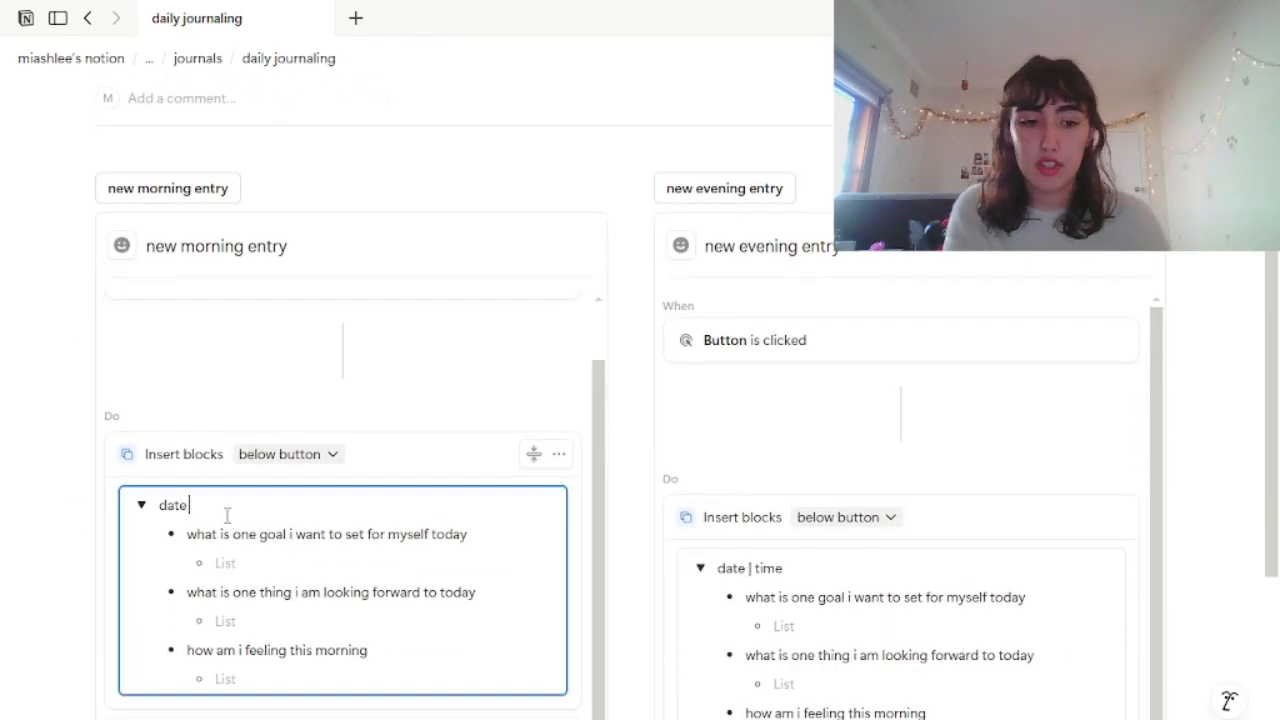
type("| time")
scroll(227, 515, "down", 1)
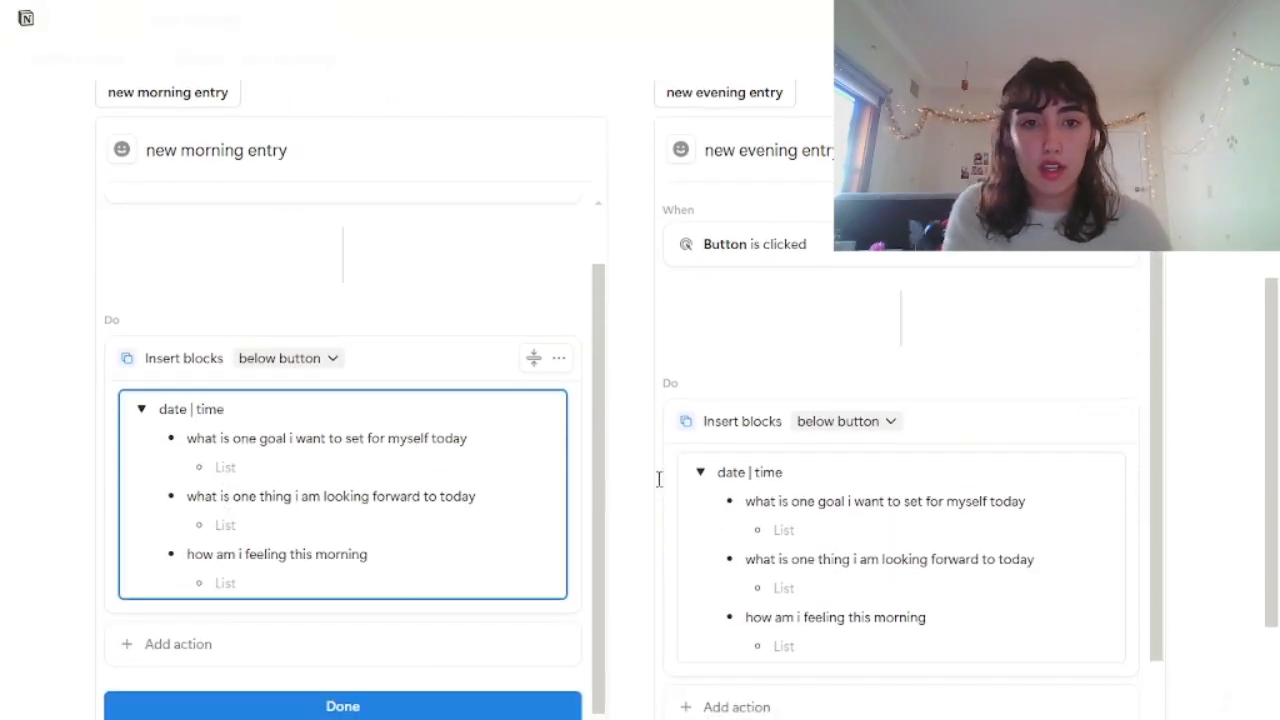
Replace the evening button's first prompt with "did i complete my goal?" and change the last to "how am i feeling this evening".
scroll(268, 272, "up", 2)
scroll(533, 330, "down", 2)
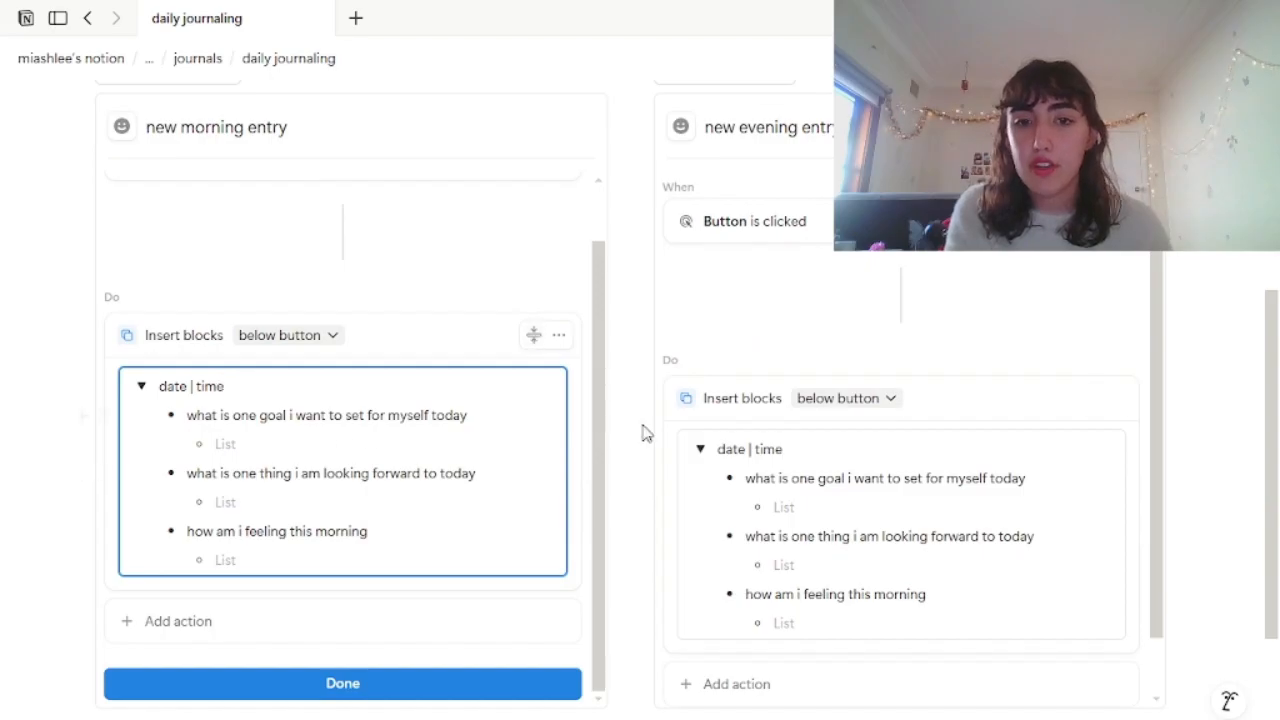
left_click_drag(746, 480, 1001, 490)
type("did ")
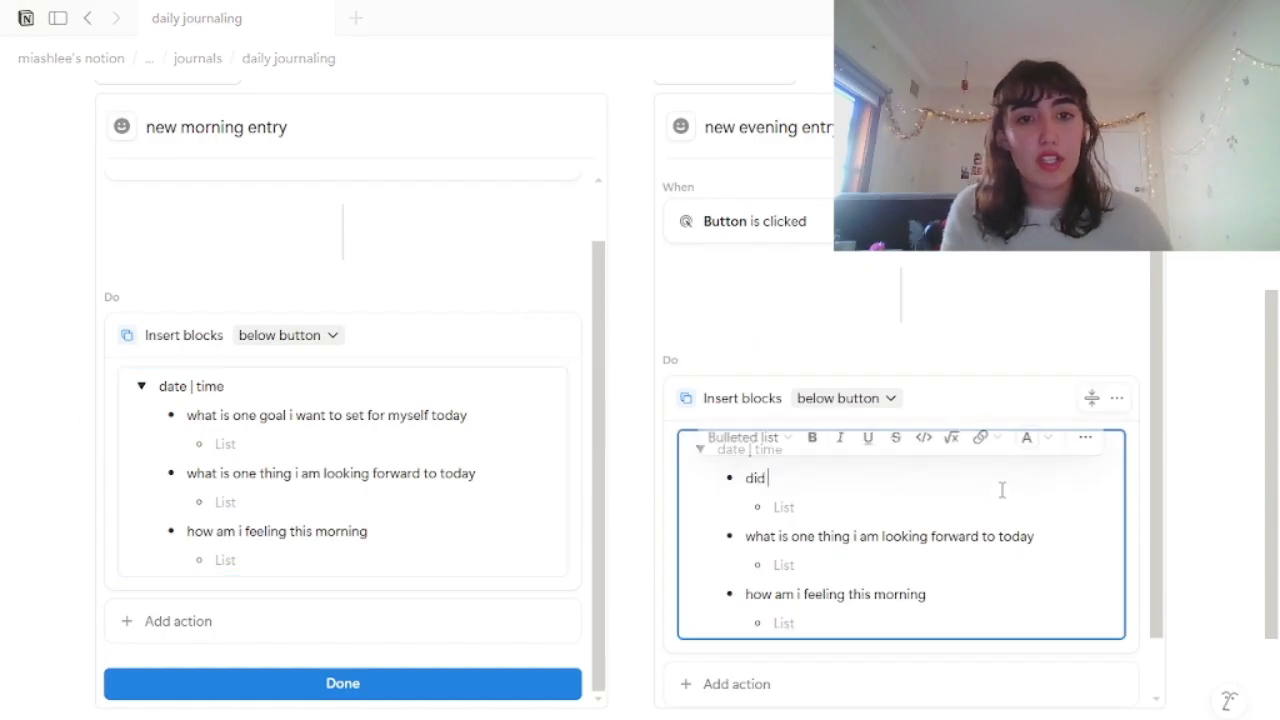
type("i complete my goal")
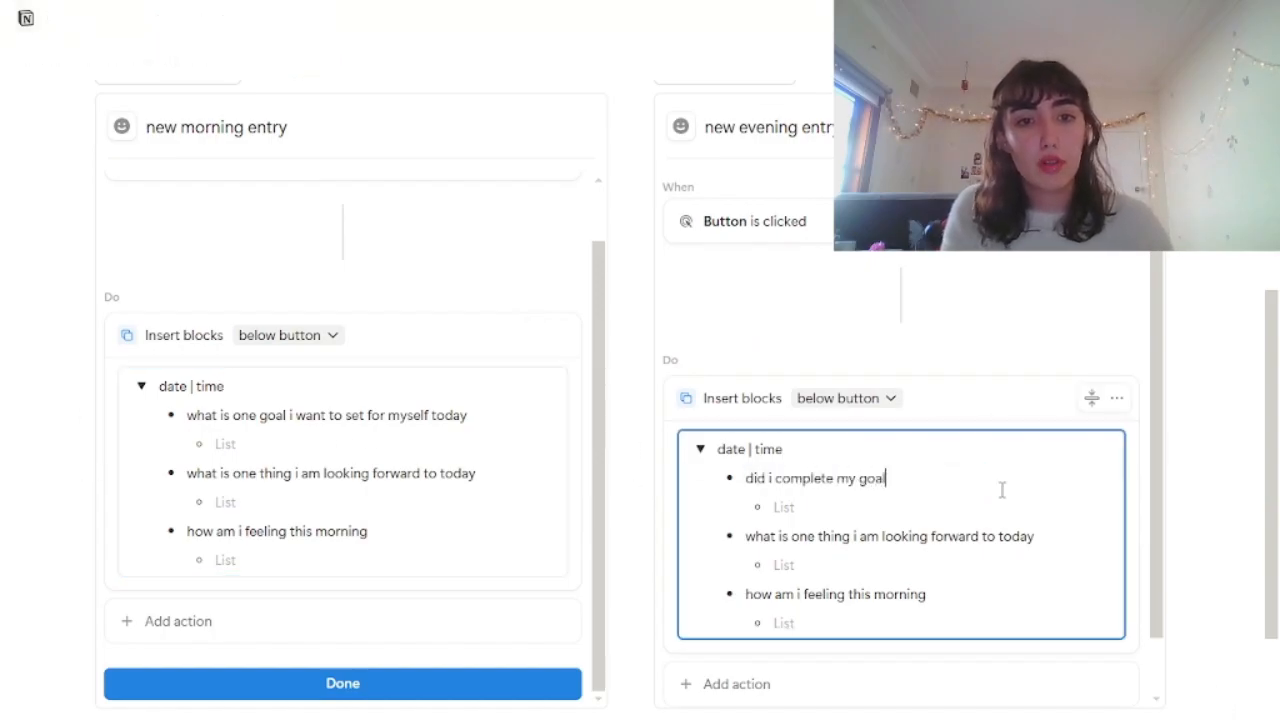
type("?")
double_click(896, 594)
type("evening")
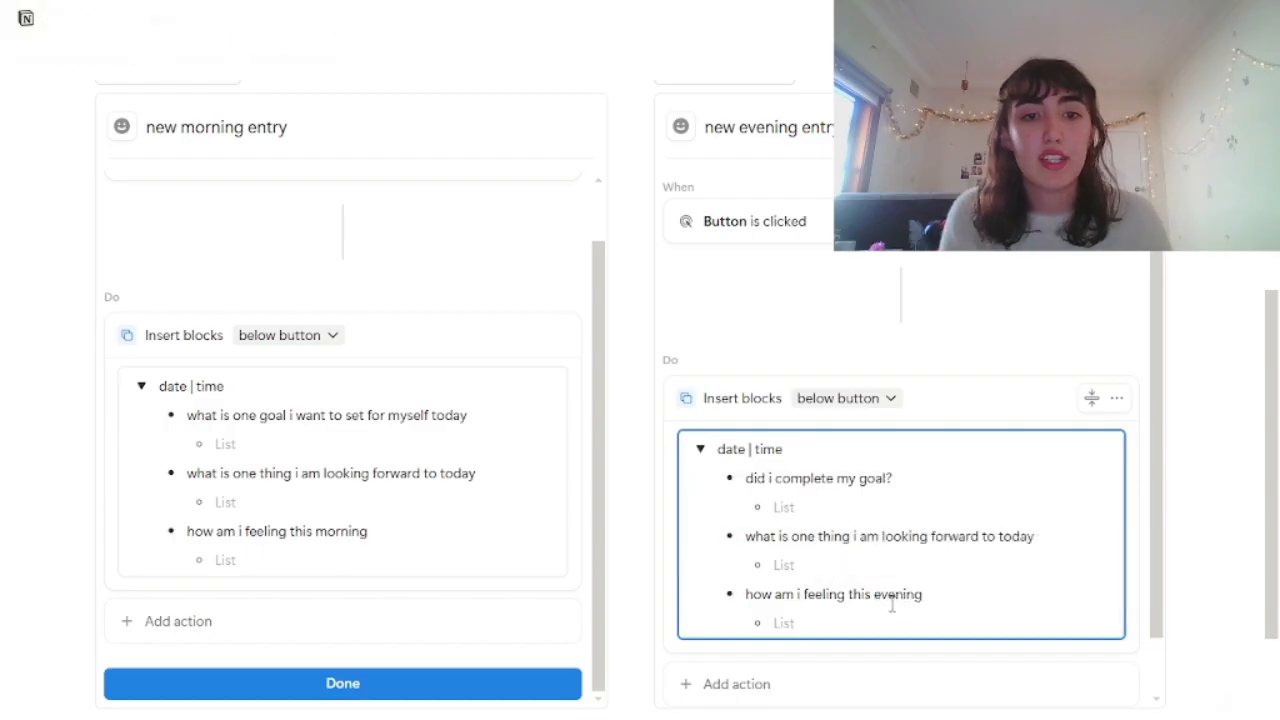
Replace the evening button's second prompt with "what is one thing i am grateful for today".
left_click_drag(740, 535, 1015, 527)
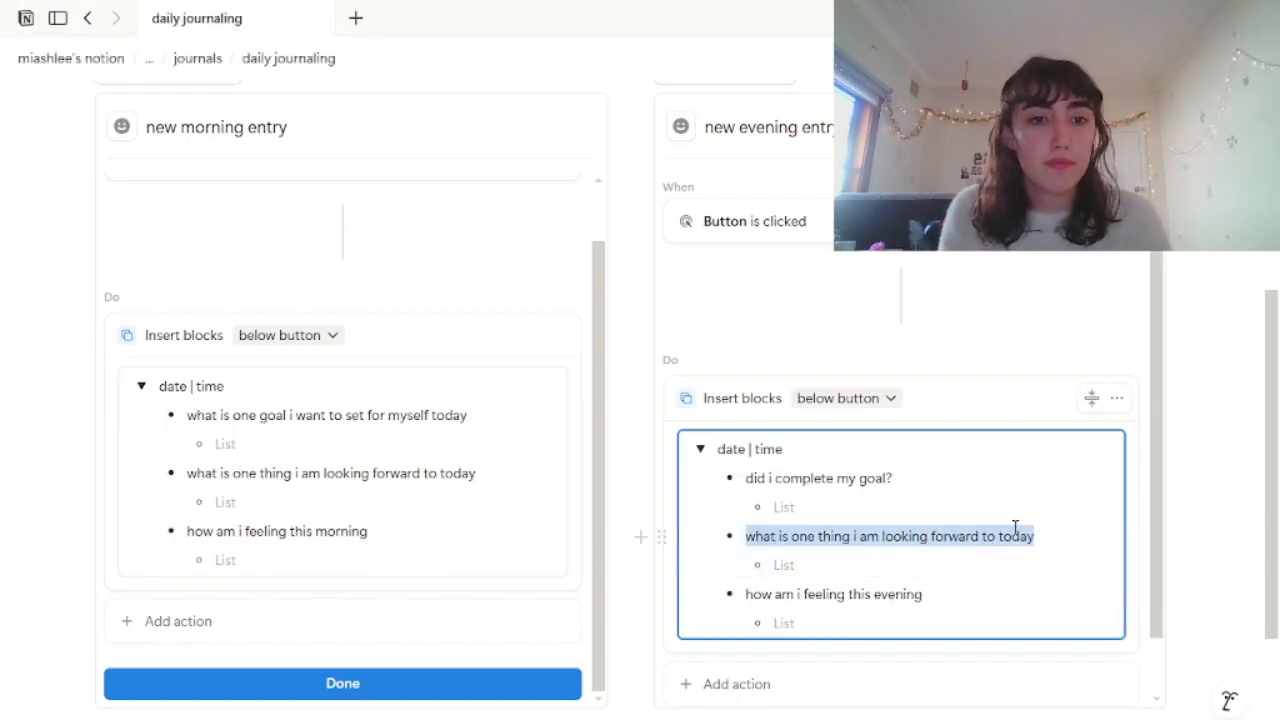
type("what is one t")
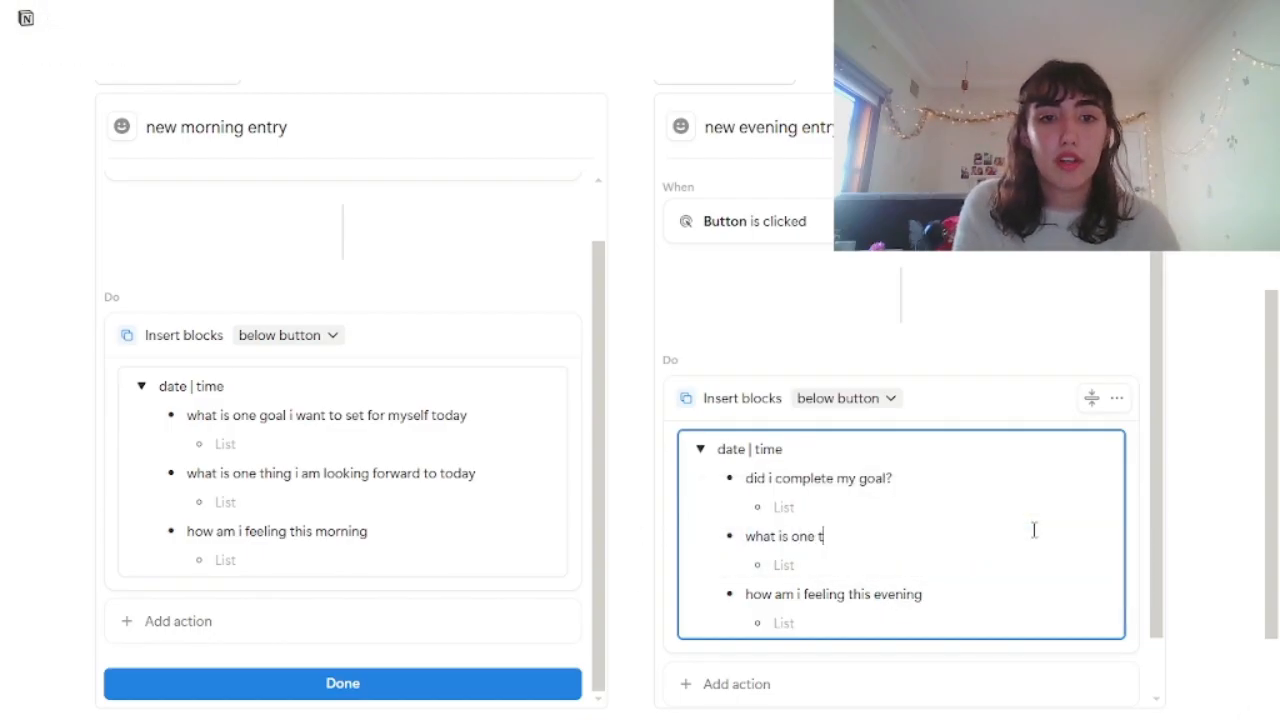
type("hing i am grateful for ")
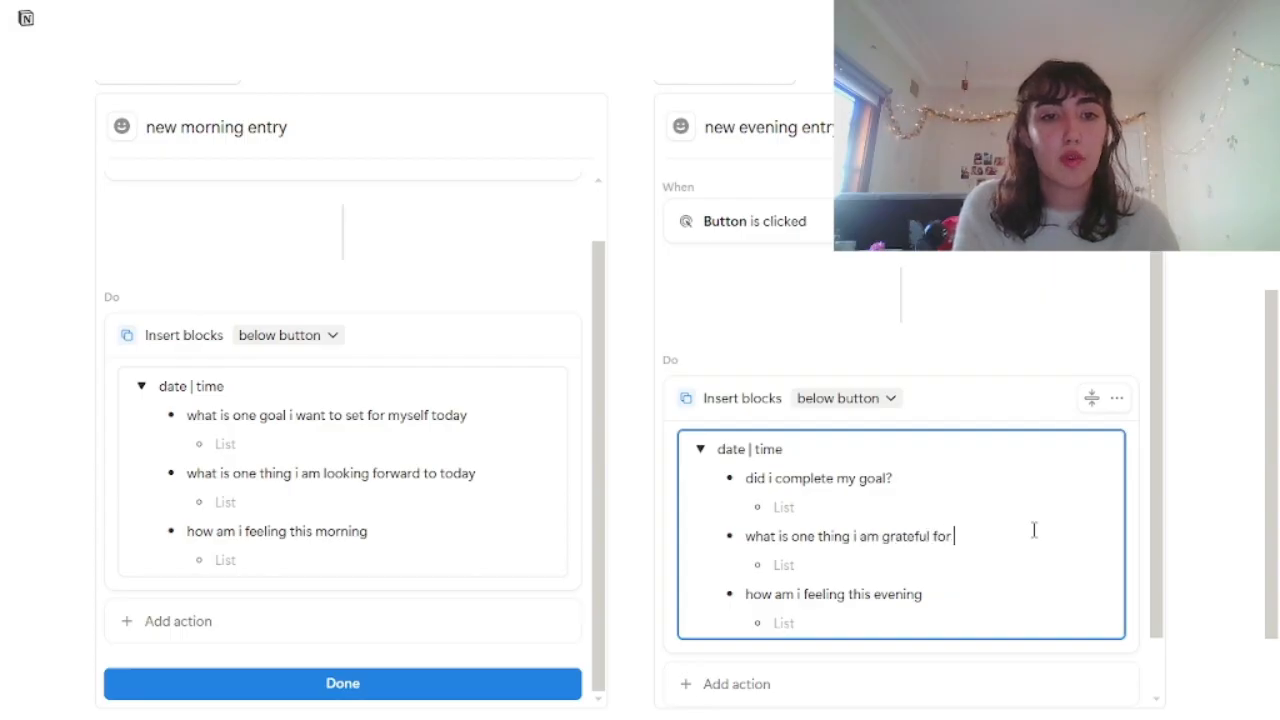
type("todat")
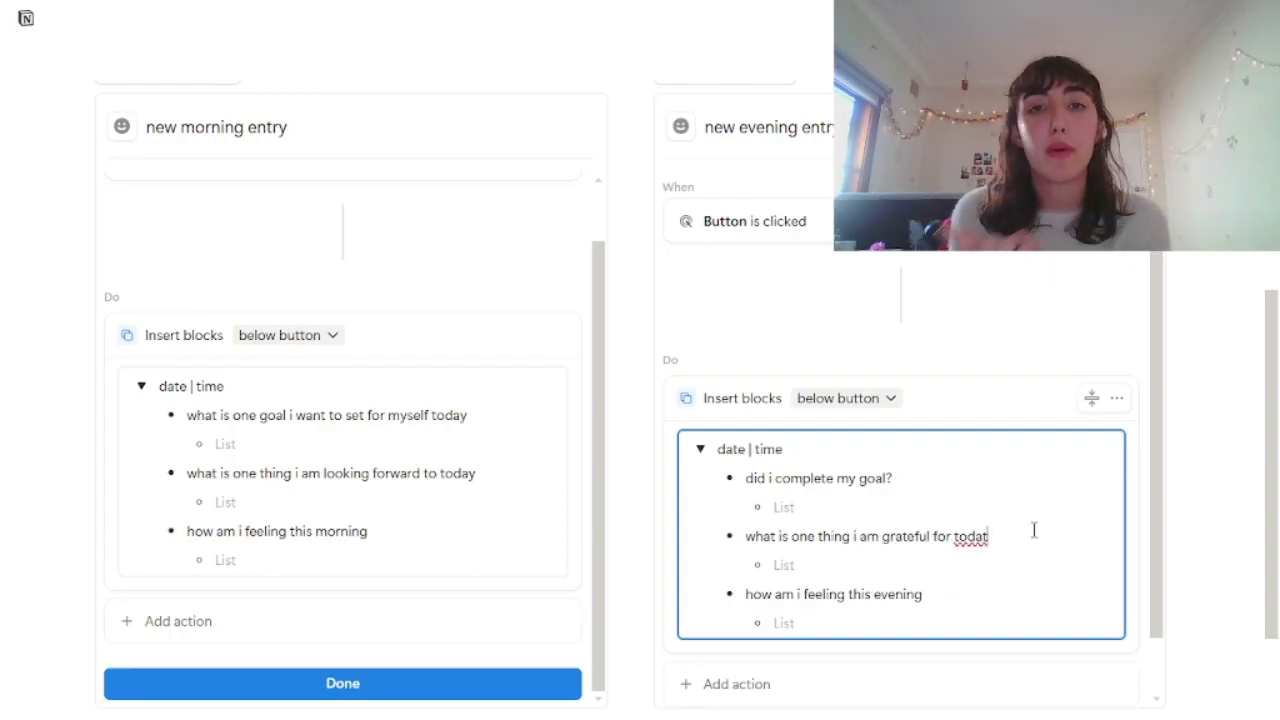
key("BackSpace")
type("y")
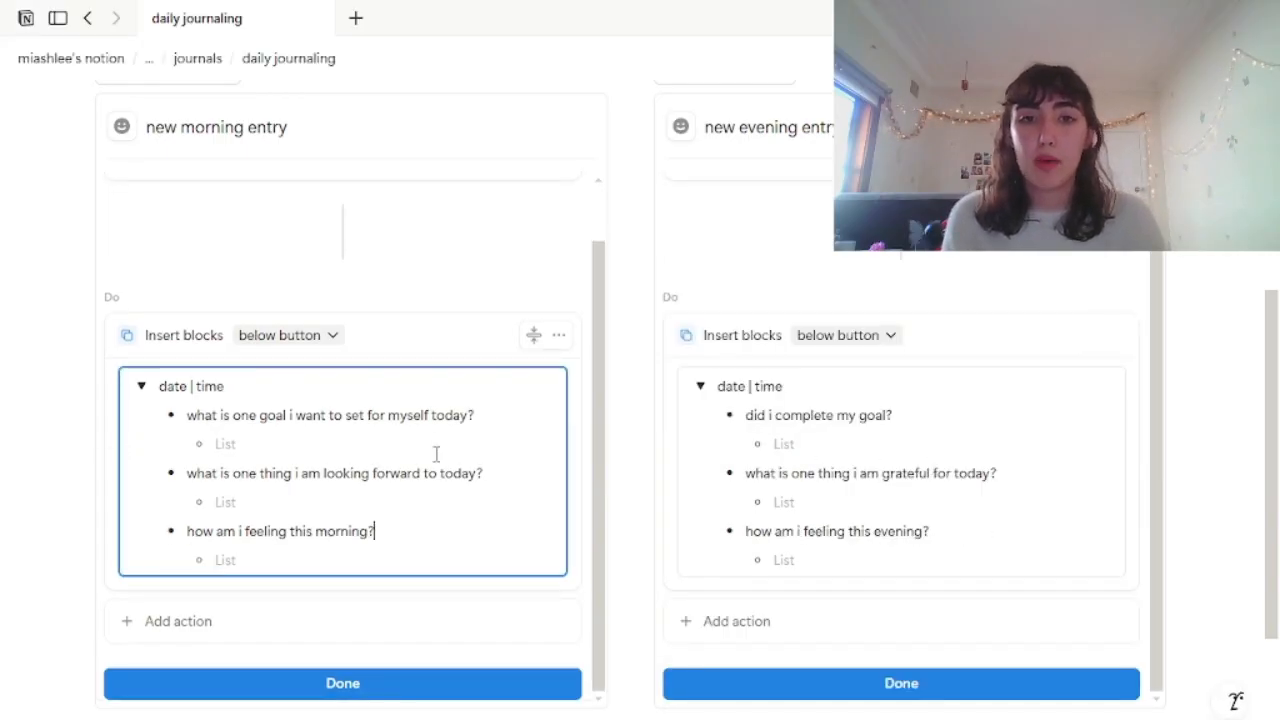
Collapse the "date | time" toggle in the morning and evening buttons and finish editing each one.
left_click(142, 387)
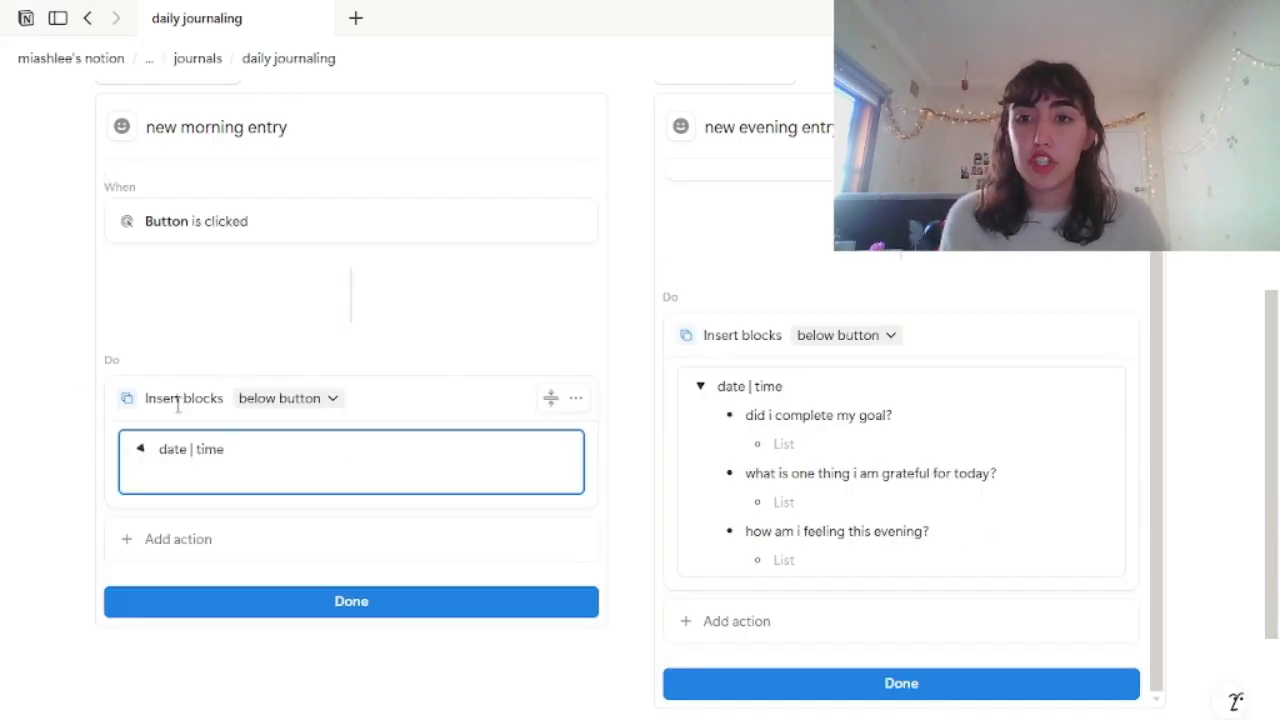
left_click(265, 604)
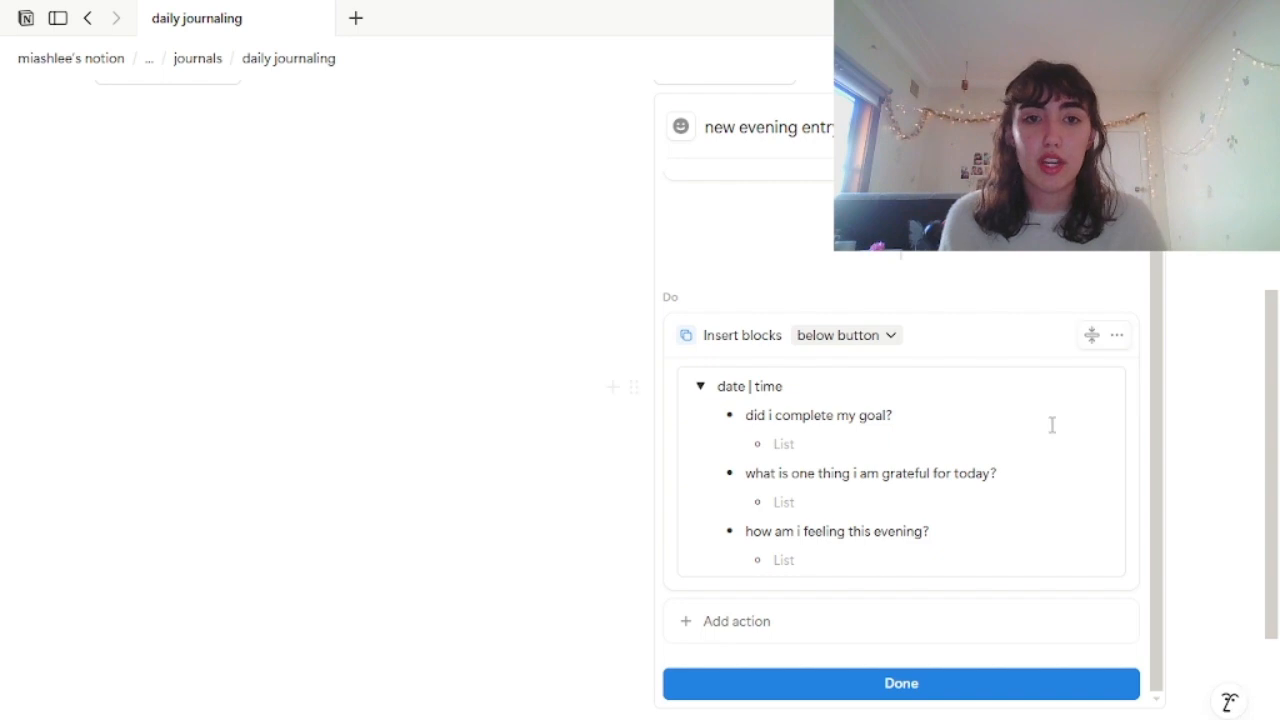
left_click(701, 393)
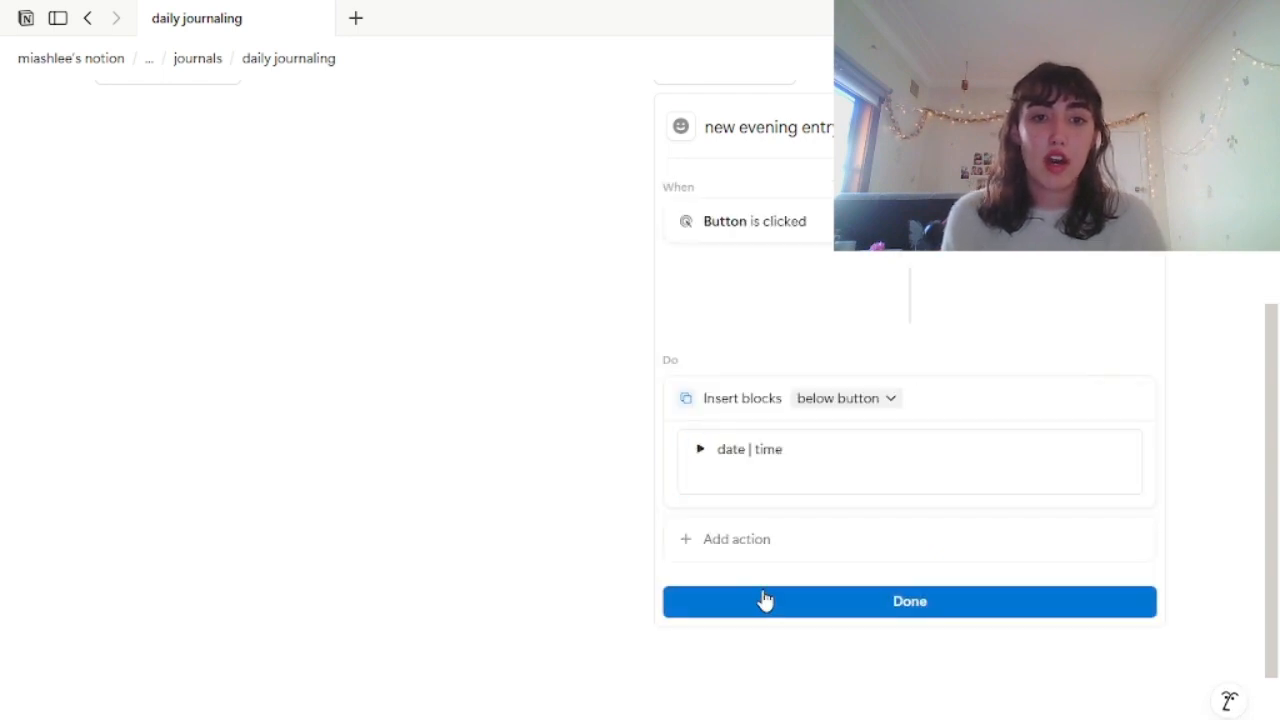
left_click(764, 598)
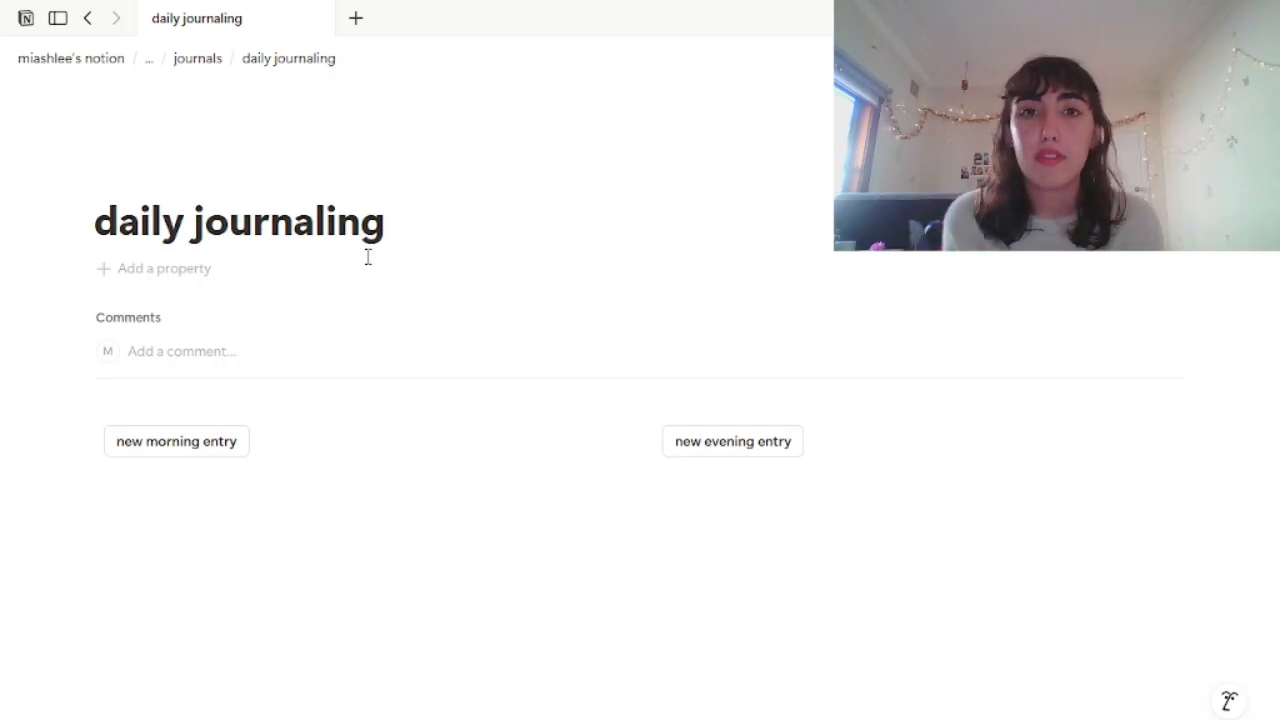
Return to the journals page and strike through "daily journaling" in the bulleted list below the calendar.
left_click(199, 60)
scroll(374, 391, "down", 10)
left_click_drag(124, 498, 262, 501)
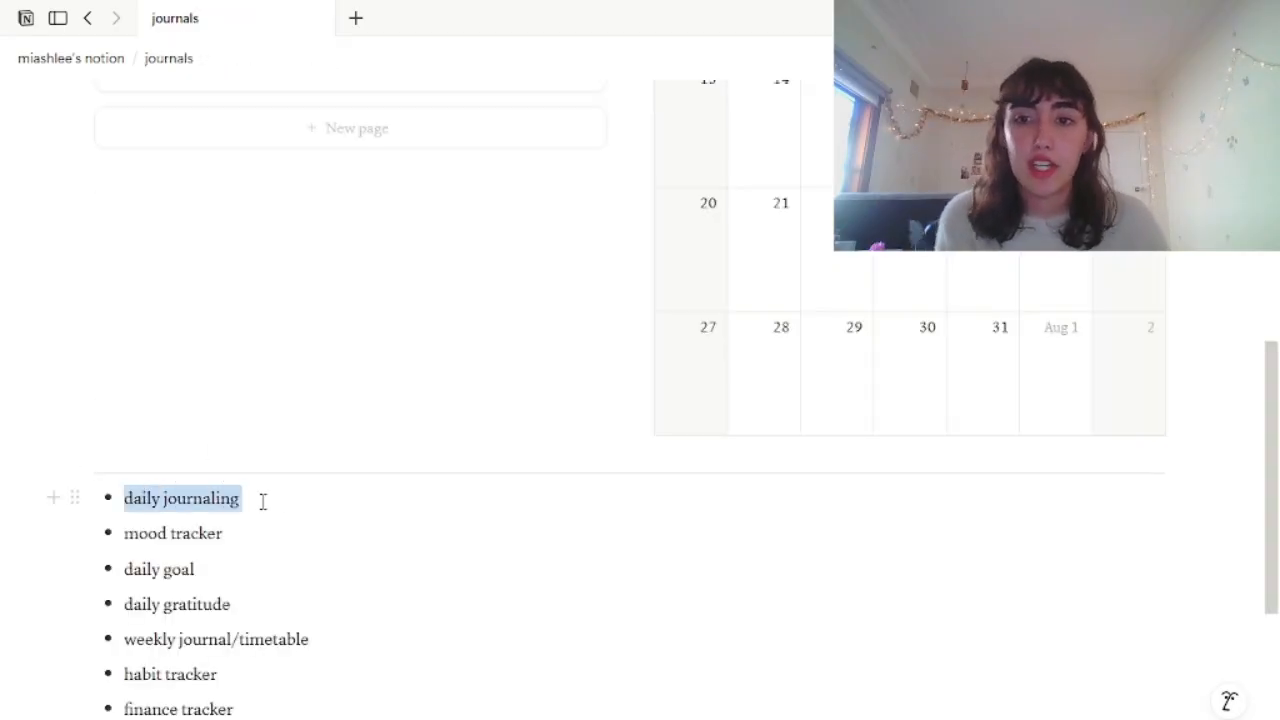
key("ctrl+shift+s")
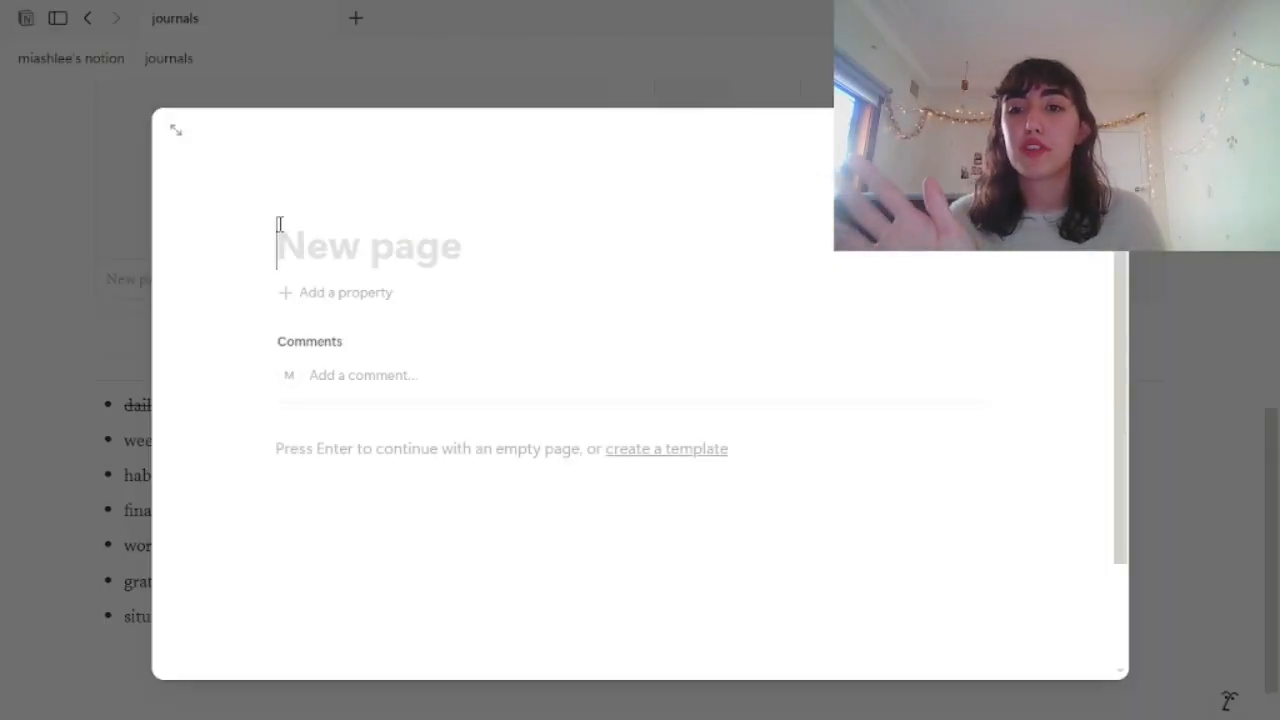
Title the new journals gallery page "weekly timetable".
type("weekly ")
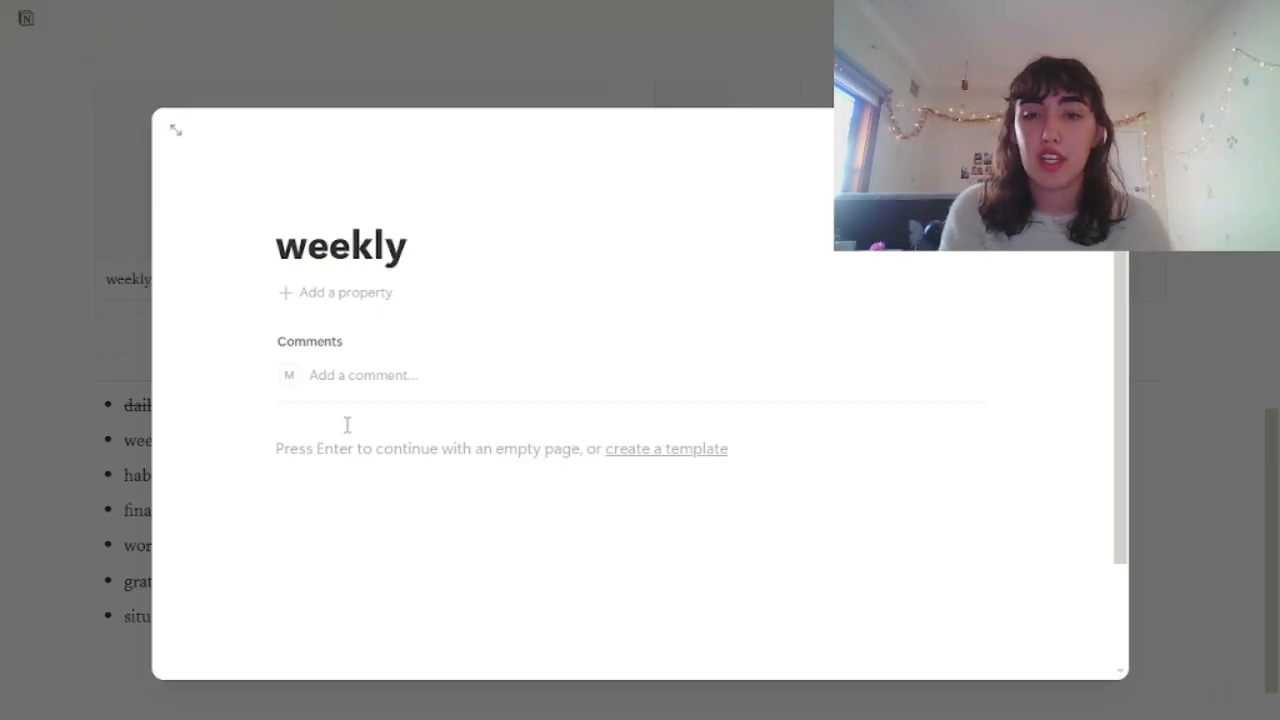
type("journal")
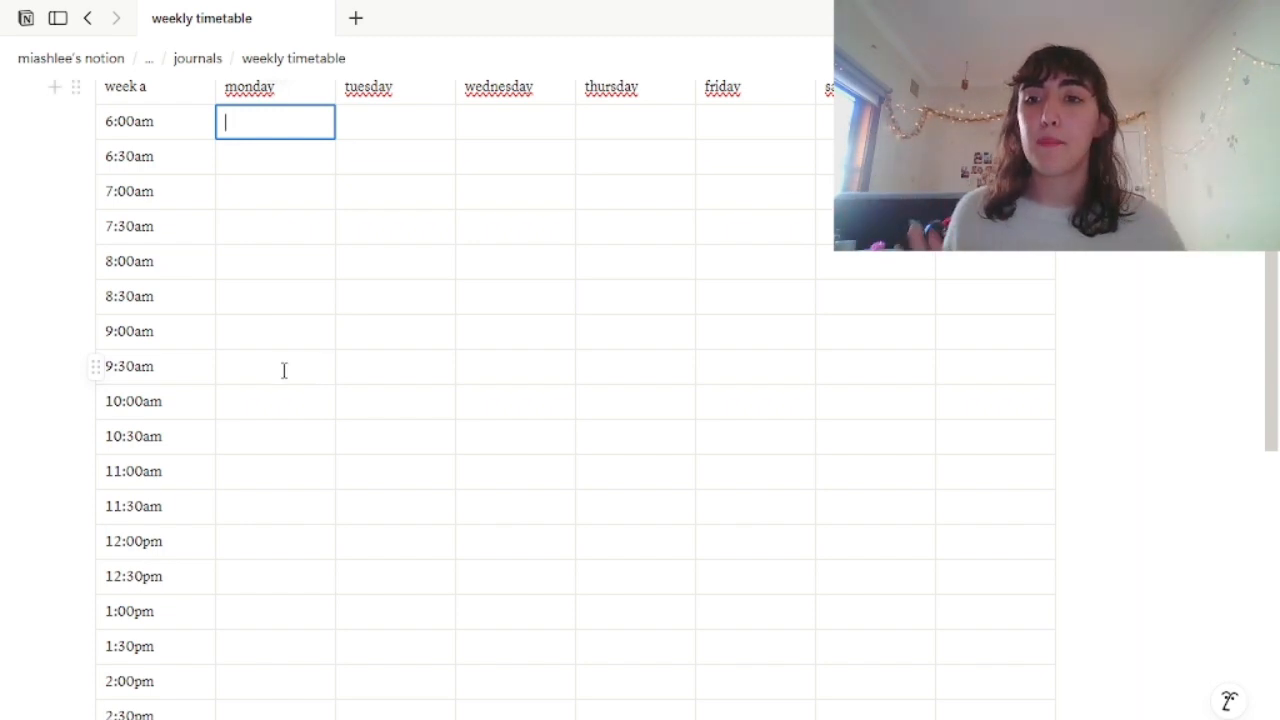
Fill the Monday to Friday cells from 9:00am to about 3:00pm with "school" in blue text on a blue background.
left_click(282, 369)
left_click(259, 343)
left_click_drag(254, 335, 717, 568)
left_click_drag(772, 605, 769, 658)
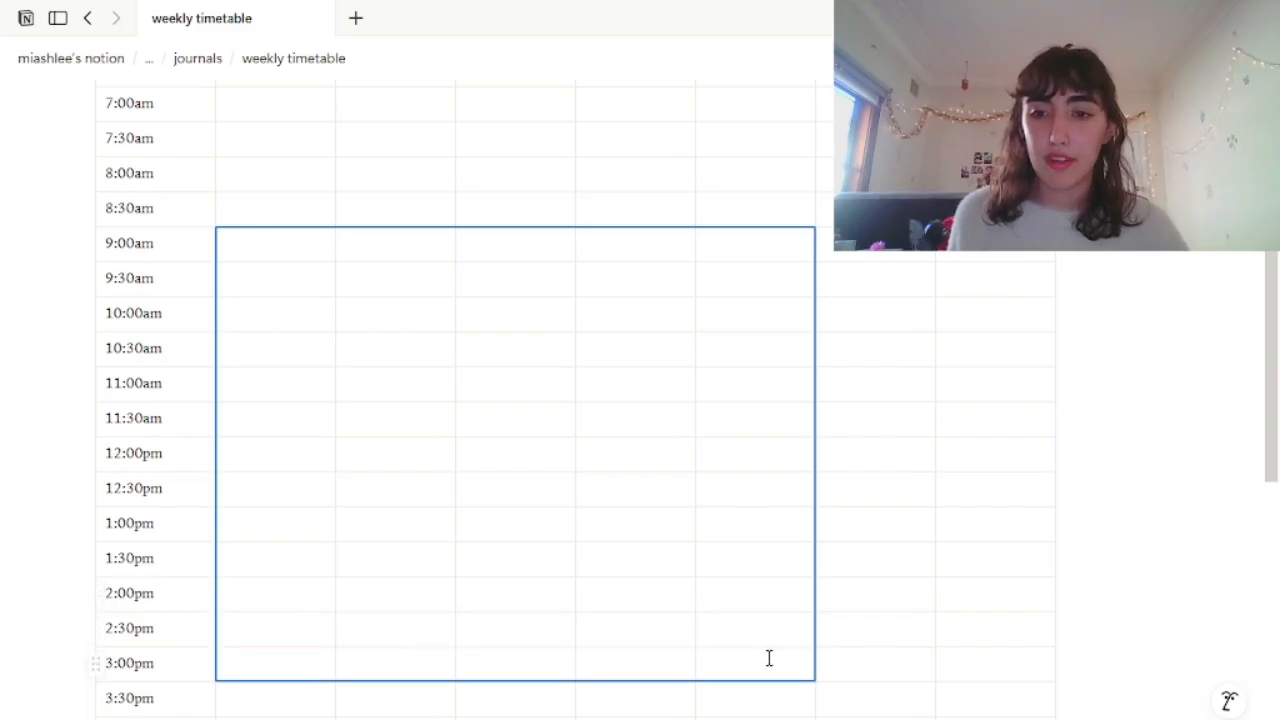
right_click(610, 370)
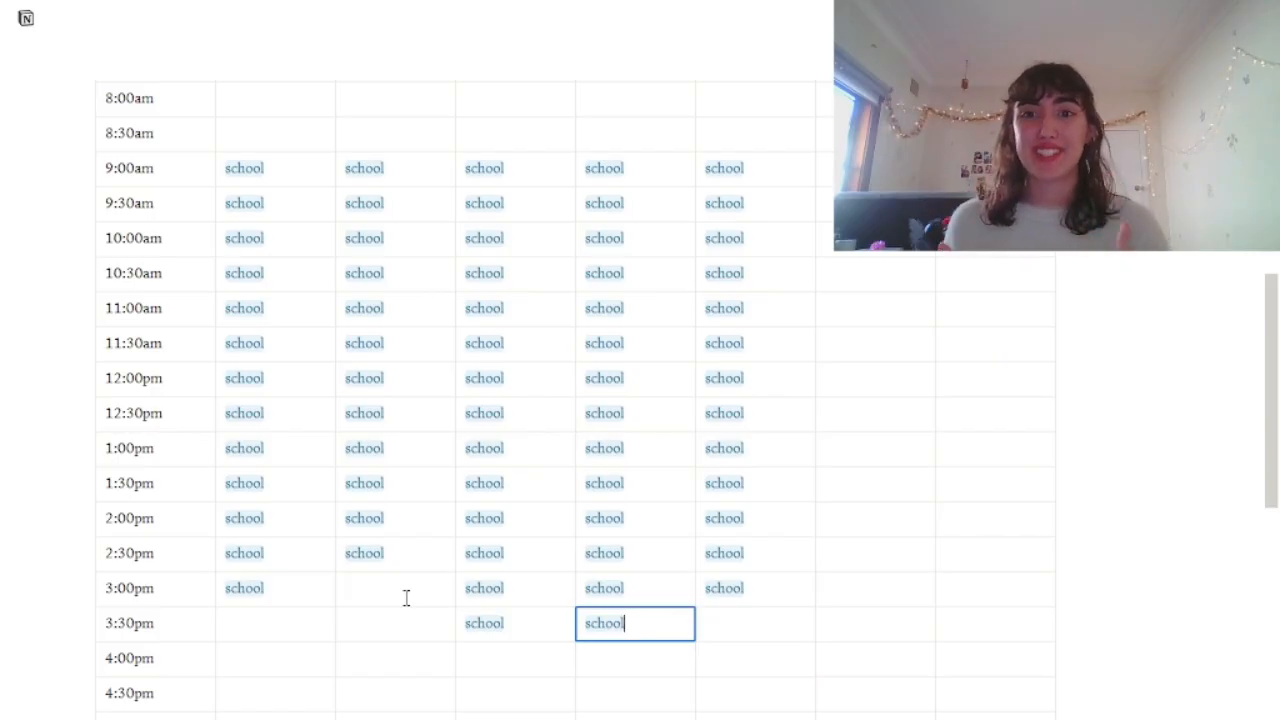
Try filling the Monday to Friday cells from 6:00am to 8:30am with "morning routine".
scroll(406, 597, "up", 5)
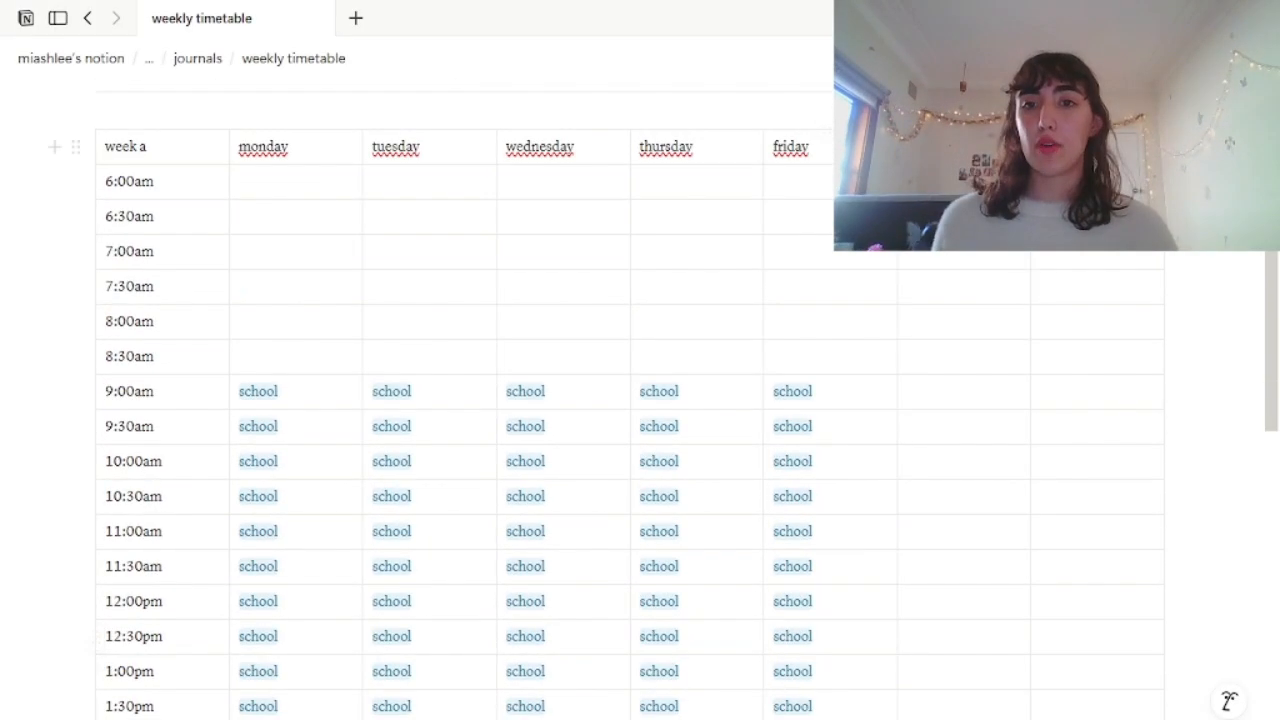
left_click(259, 190)
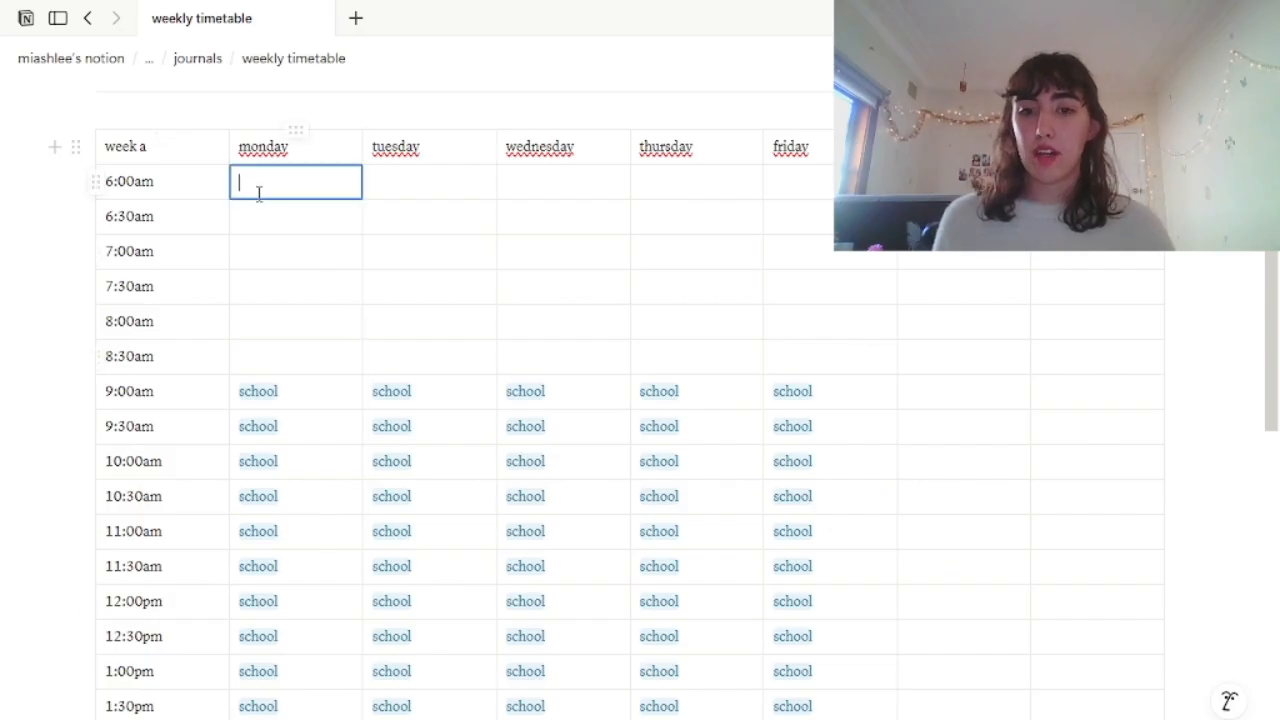
type("morning routine")
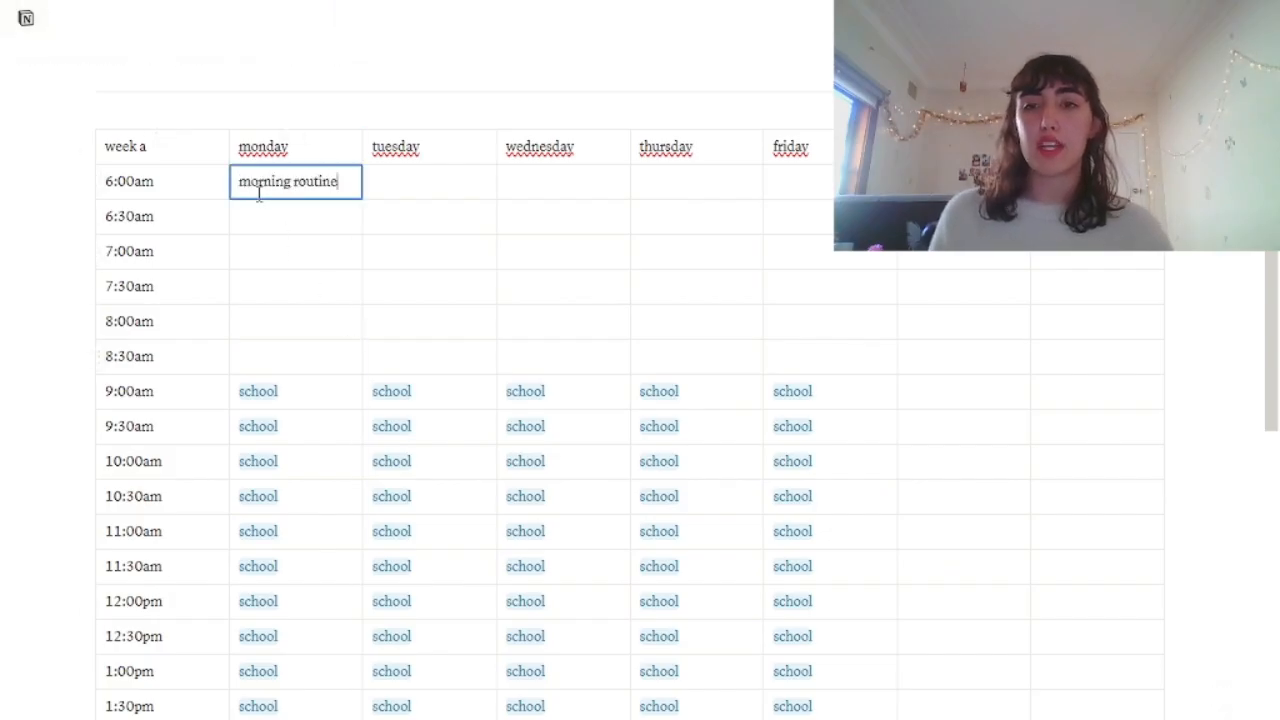
key("Return")
left_click_drag(263, 188, 786, 346)
type("morning routine")
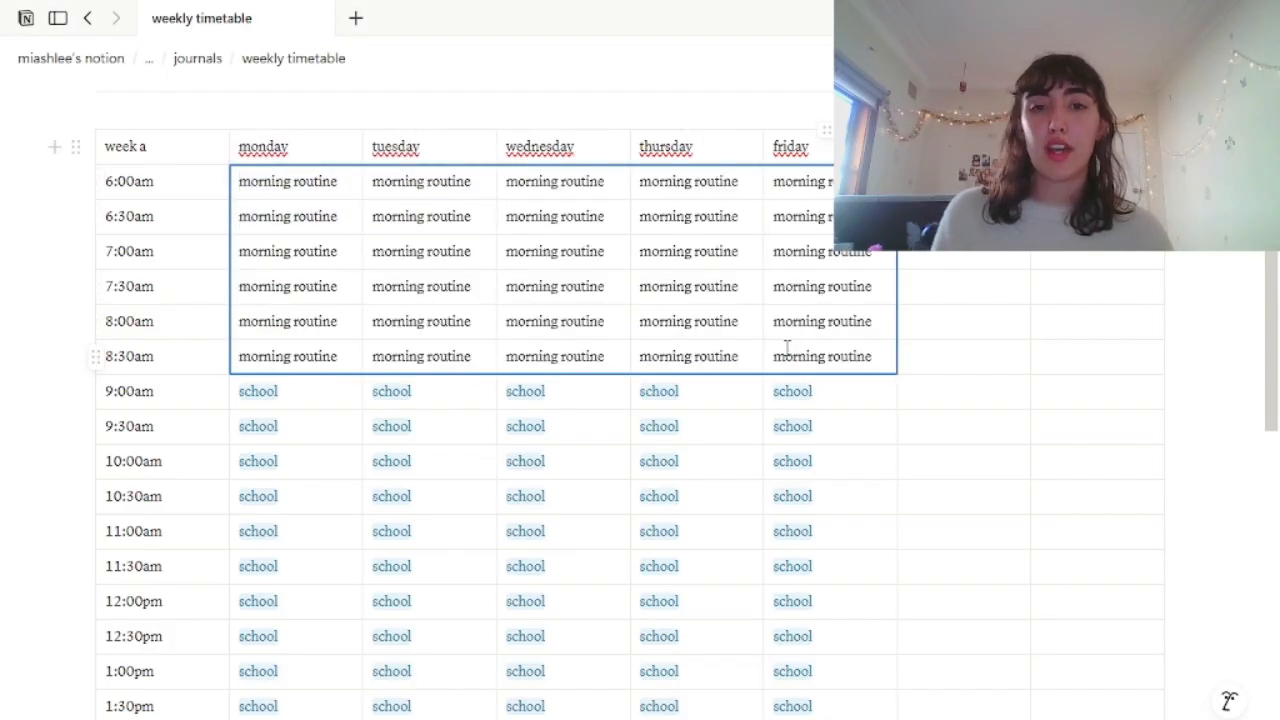
key("ctrl+z")
triple_click(306, 183)
key("BackSpace")
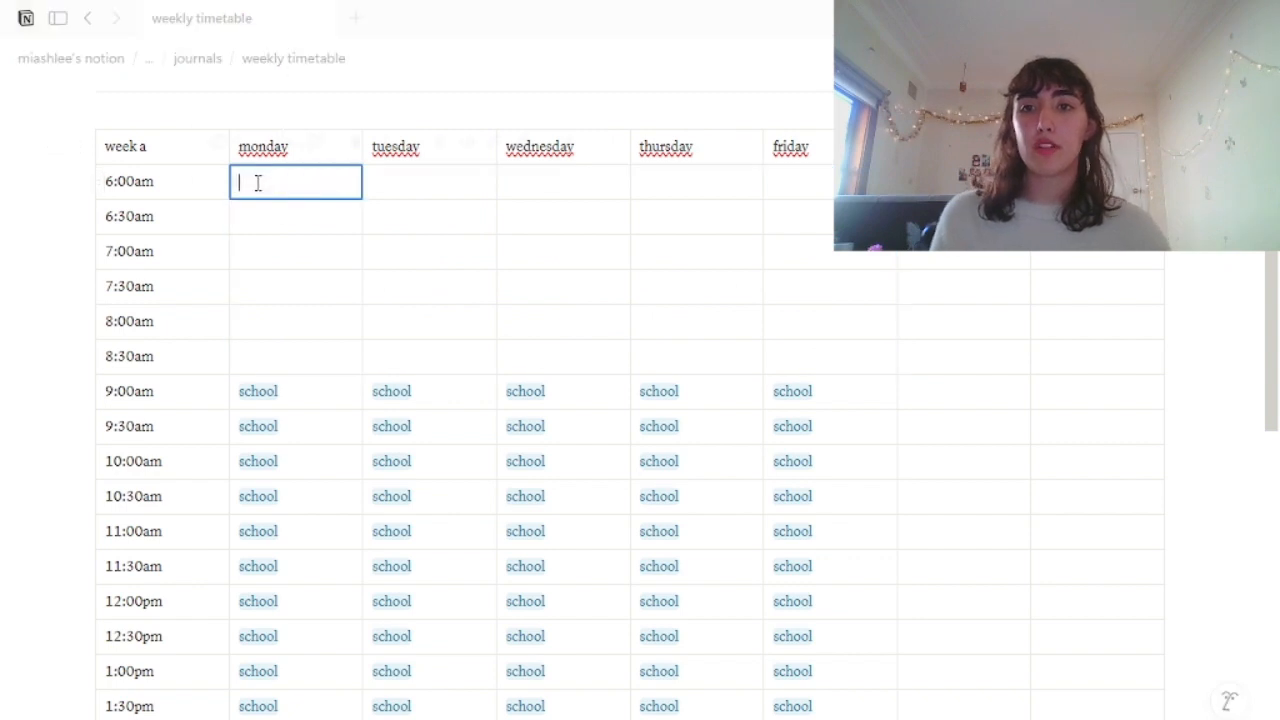
Fill Friday's 7:00am to 8:30am cells with "gym" and enter "prep" in Monday's 6:00am cell.
left_click_drag(805, 255, 808, 350)
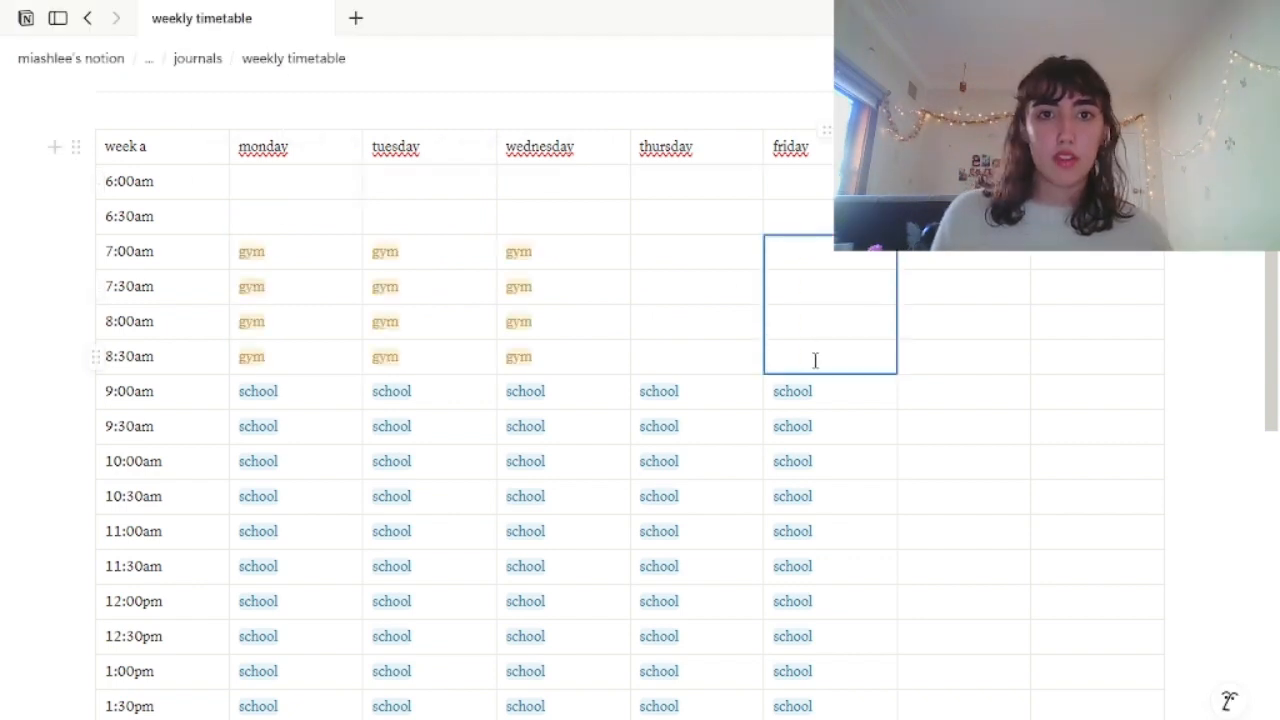
type("gym gym gym gym")
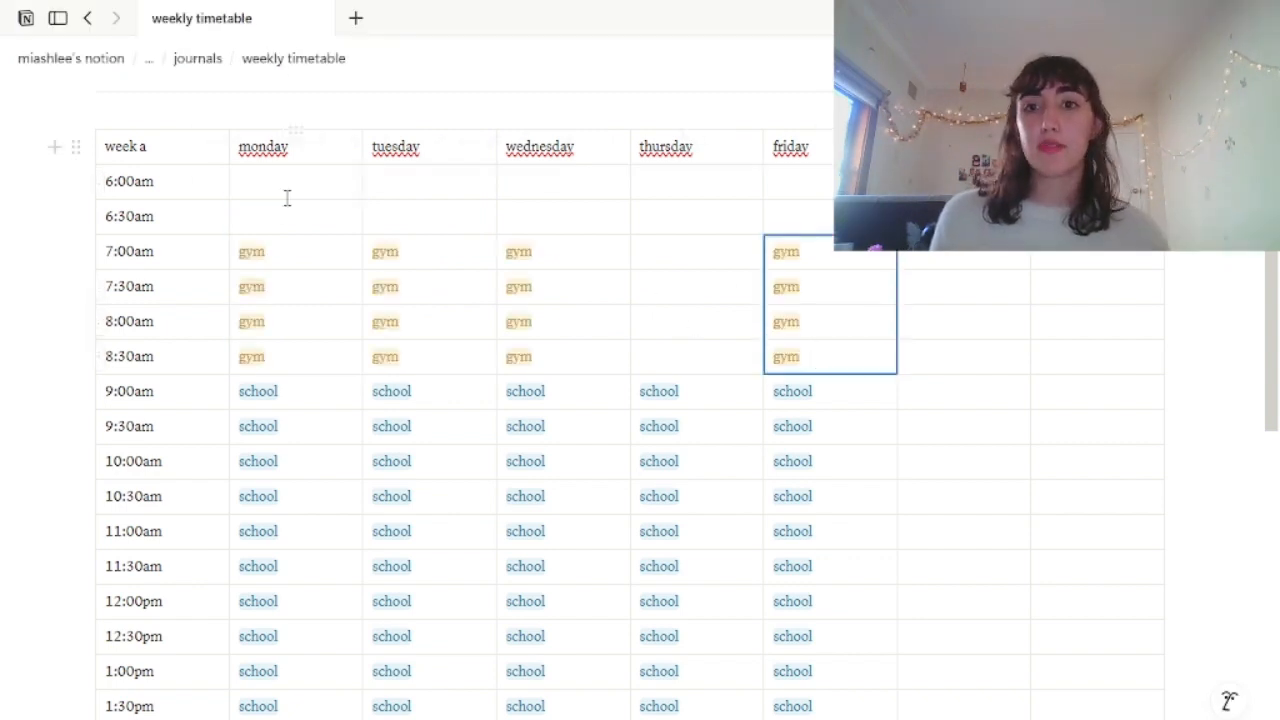
left_click(263, 172)
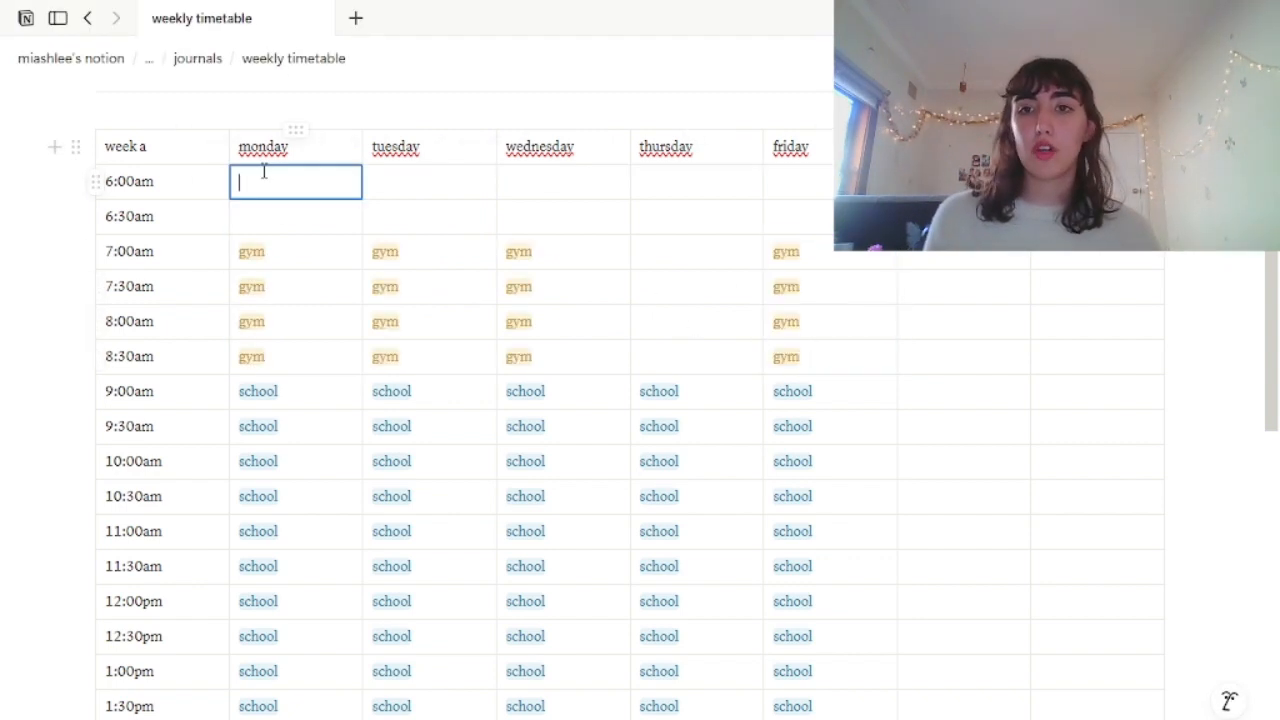
type("prep")
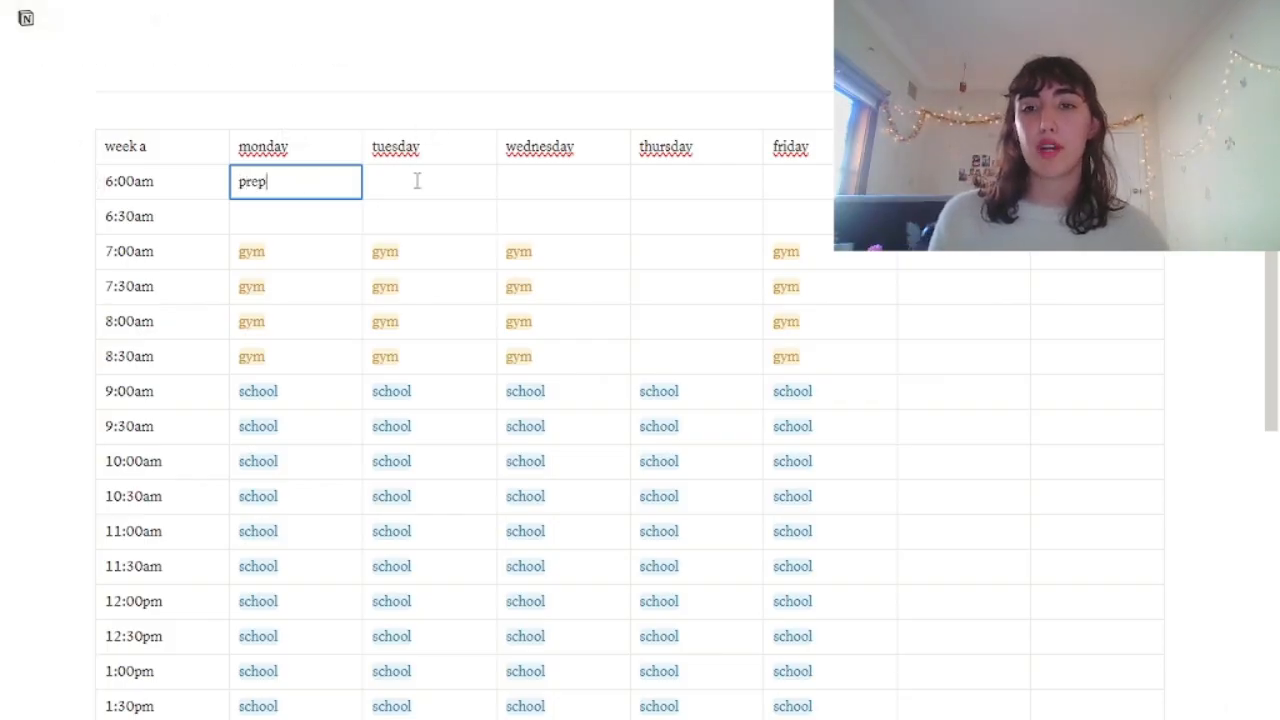
key("Return")
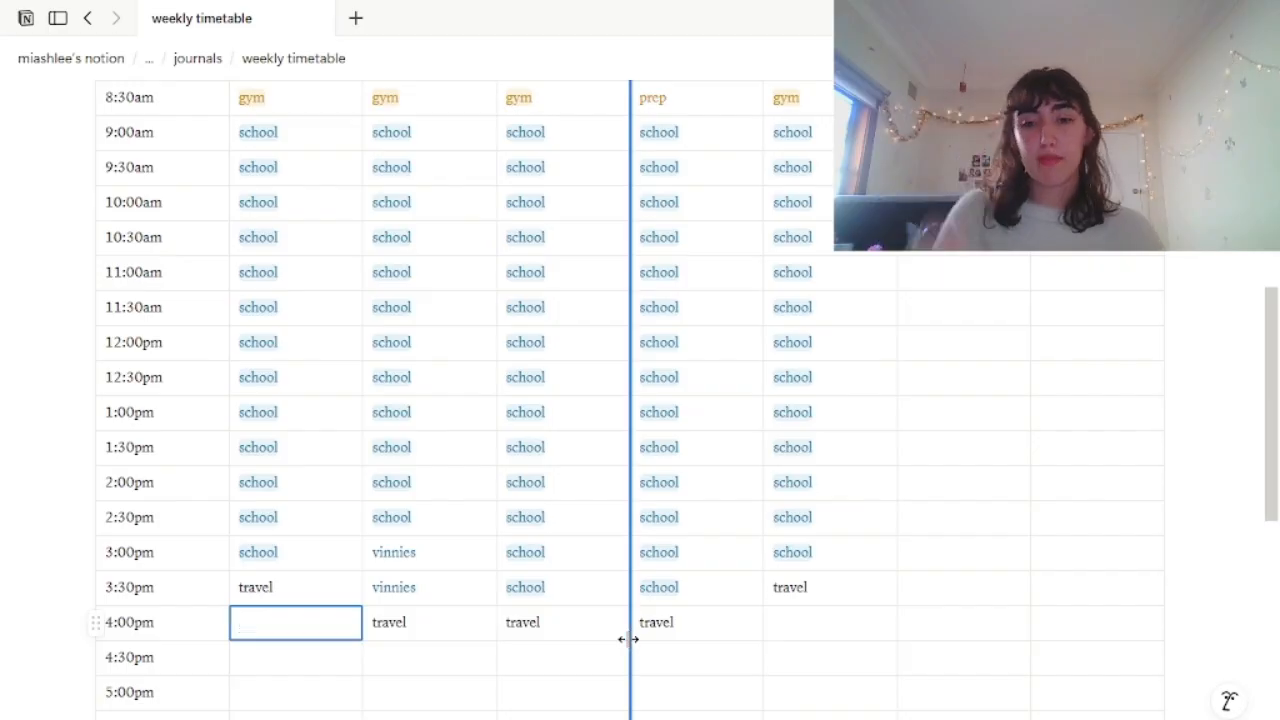
type("u")
key("BackSpace")
type("unpack")
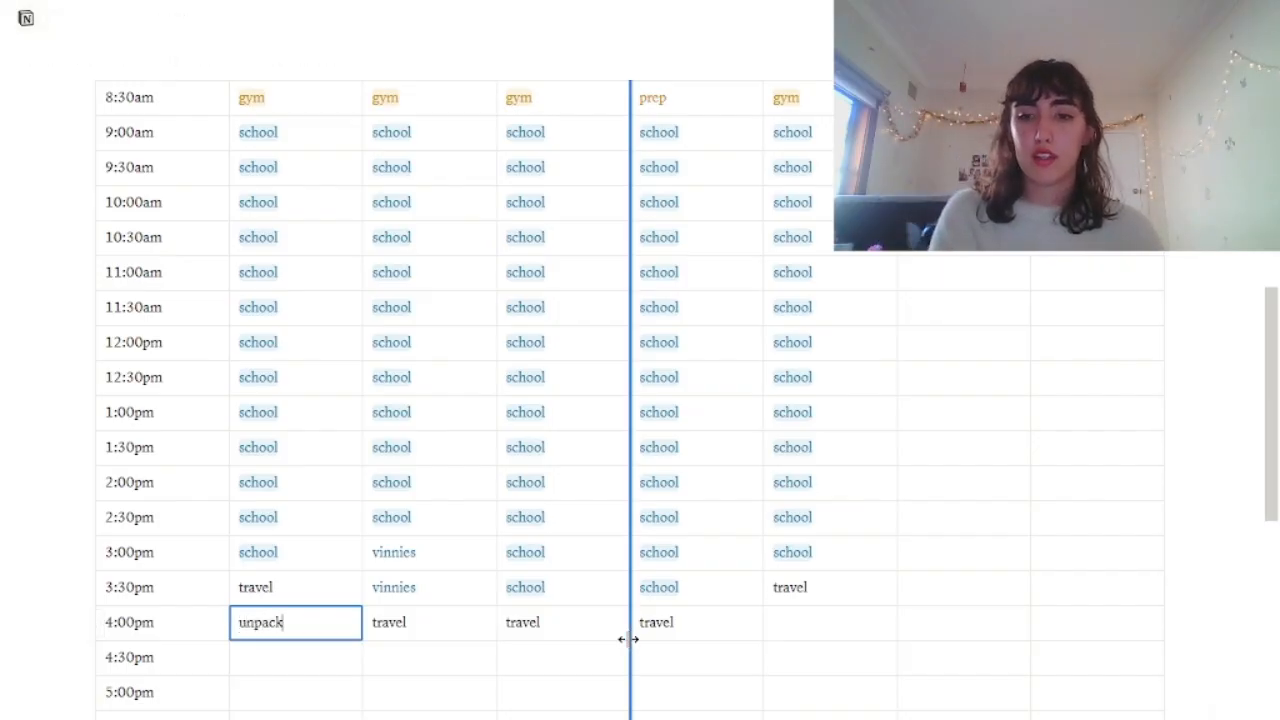
key("ctrl+BackSpace")
Enter "prep" in Monday's 4:00pm cell and copy it to the Tuesday, Wednesday and Thursday cells at 4:30pm.
type("prep")
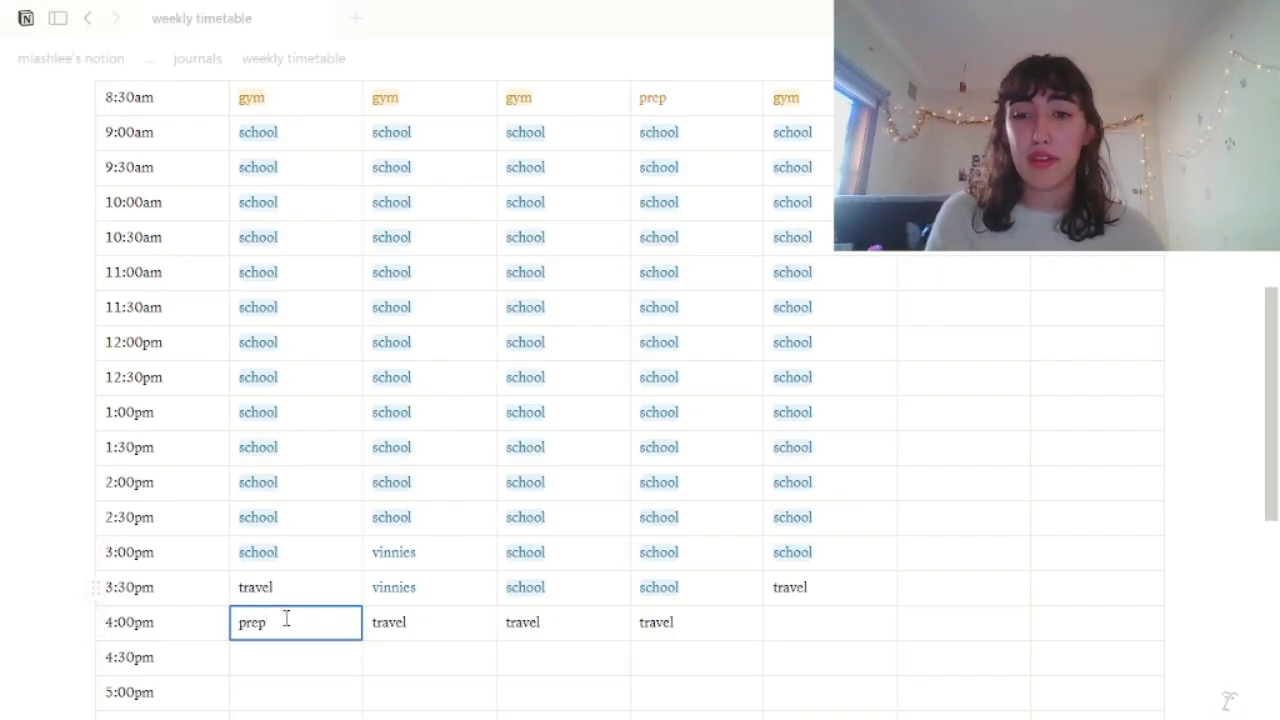
double_click(288, 622)
key("ctrl+c")
left_click(414, 668)
key("ctrl+v")
left_click(555, 663)
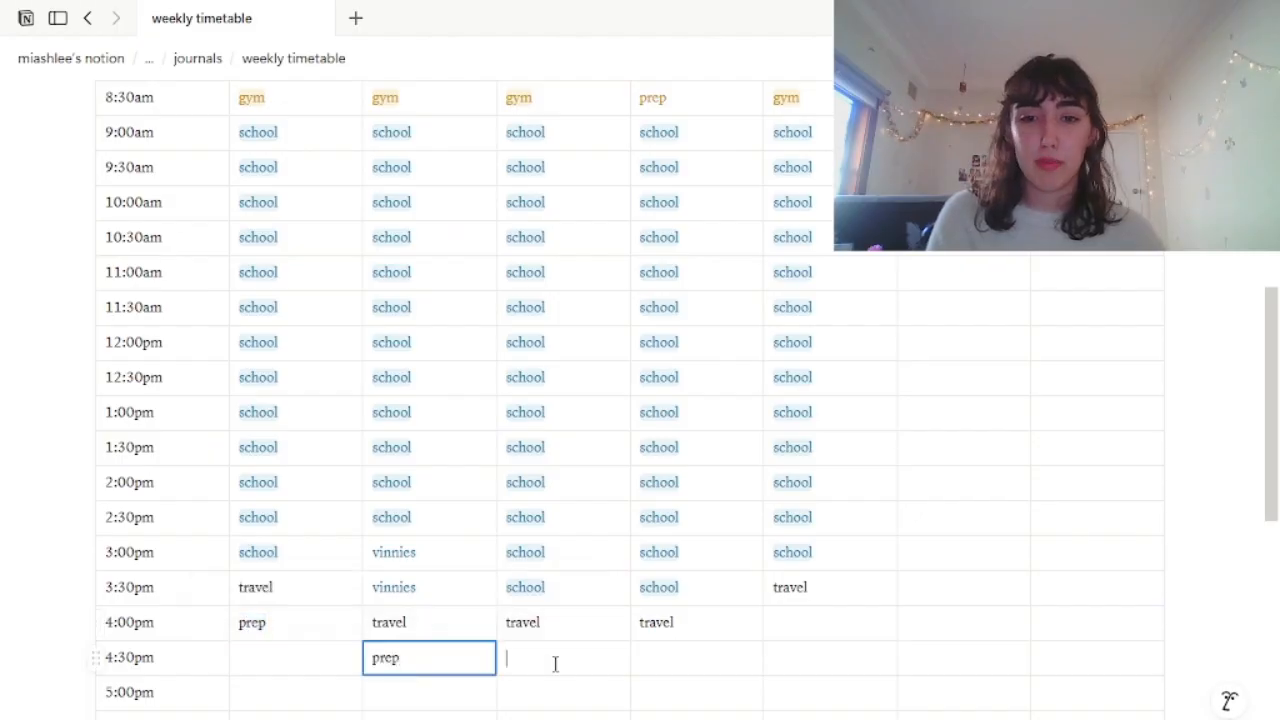
key("ctrl+v")
left_click(657, 666)
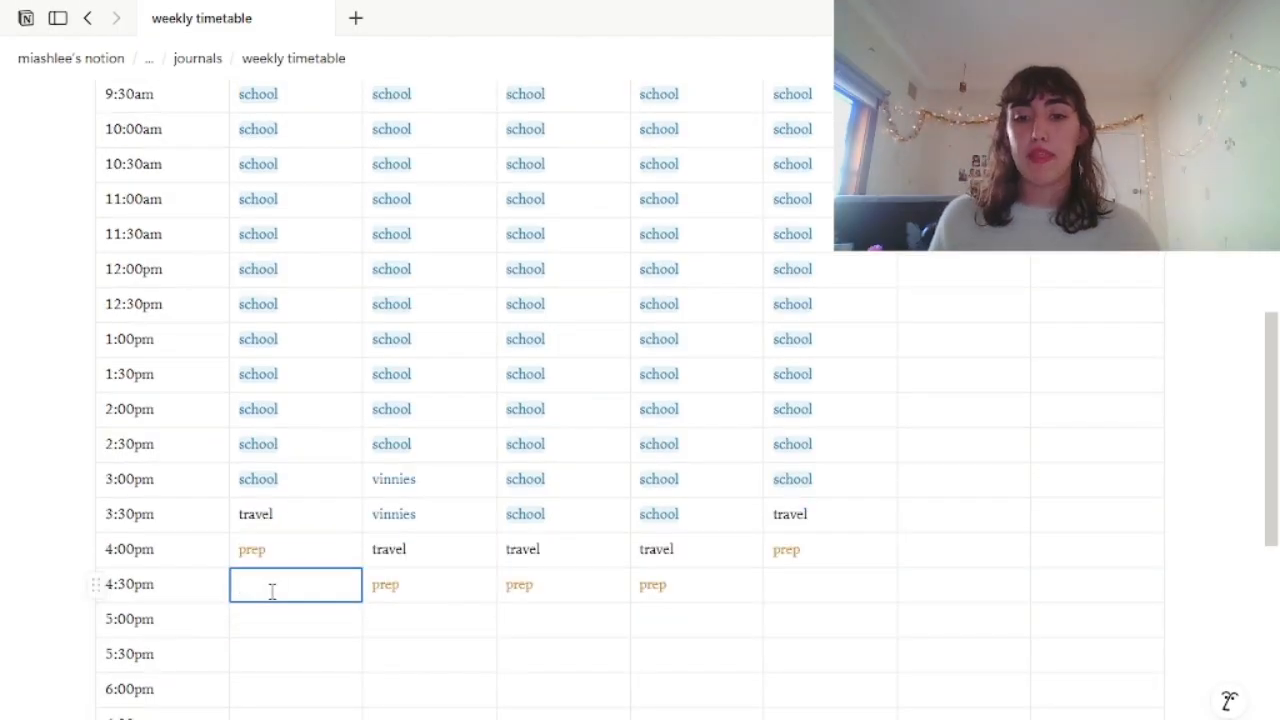
Enter "study" in Monday's 4:30pm cell with purple text and a purple background.
type("study")
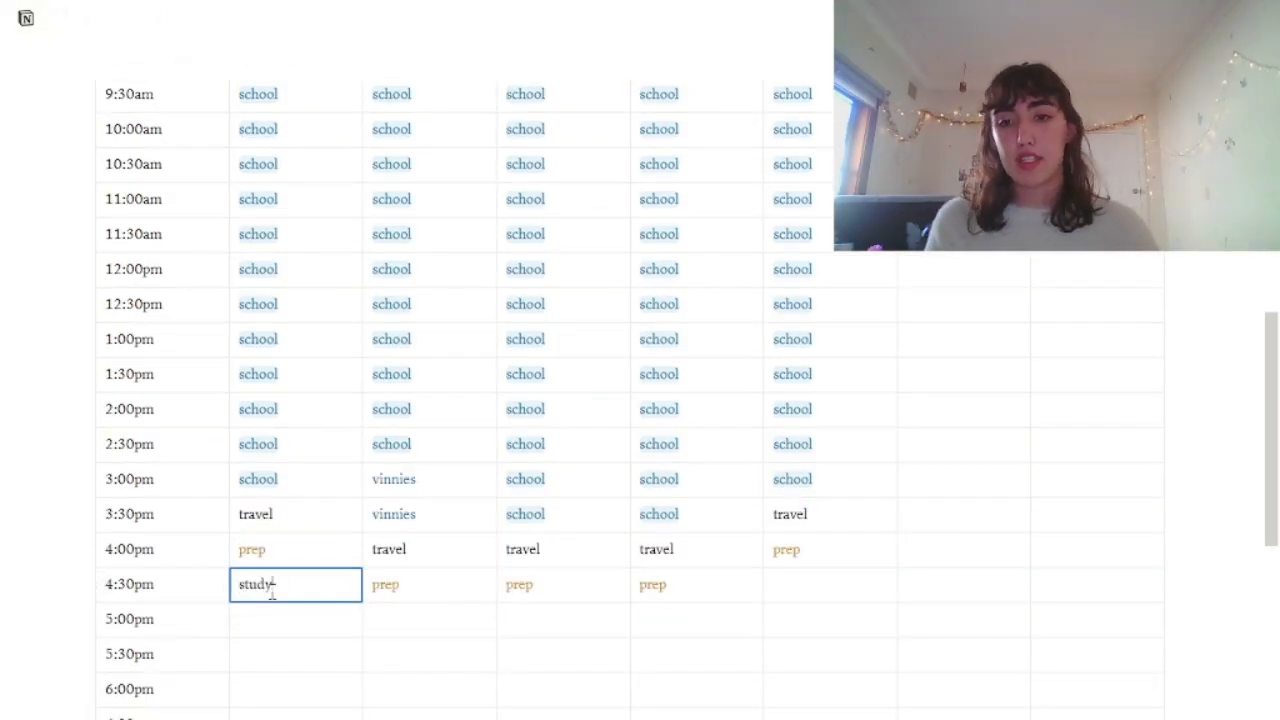
double_click(240, 584)
left_click(586, 547)
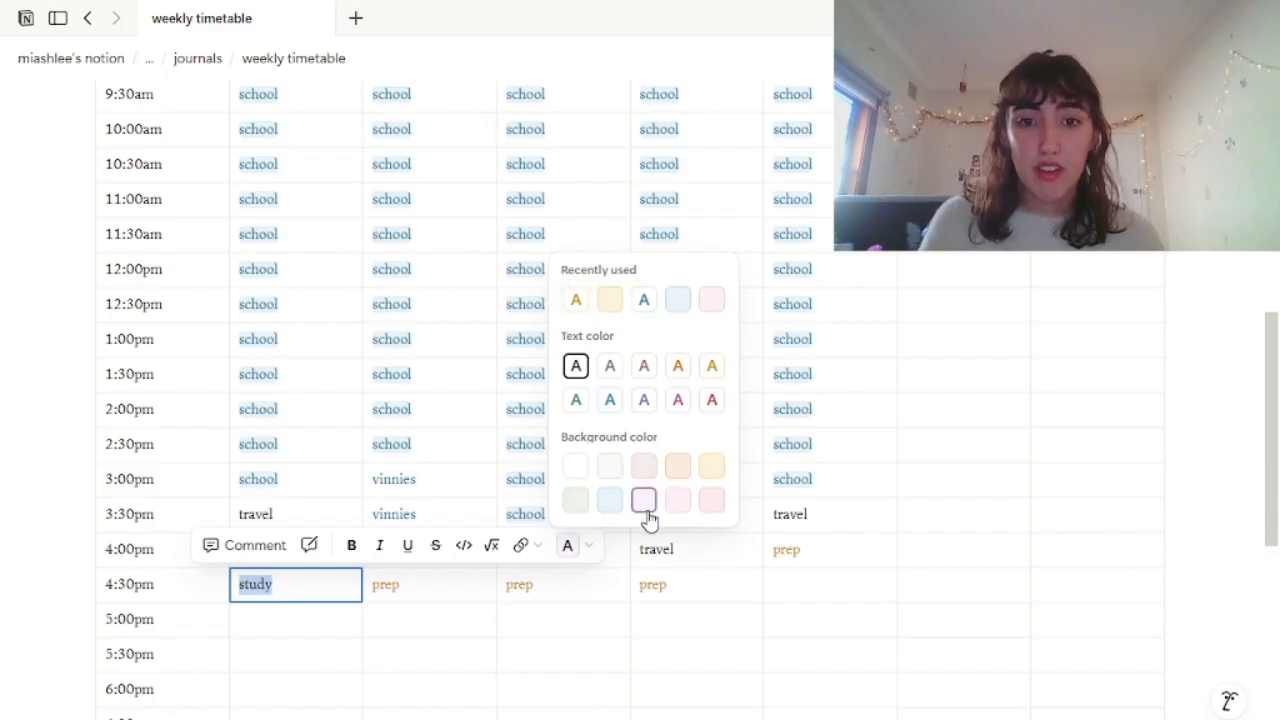
left_click(643, 401)
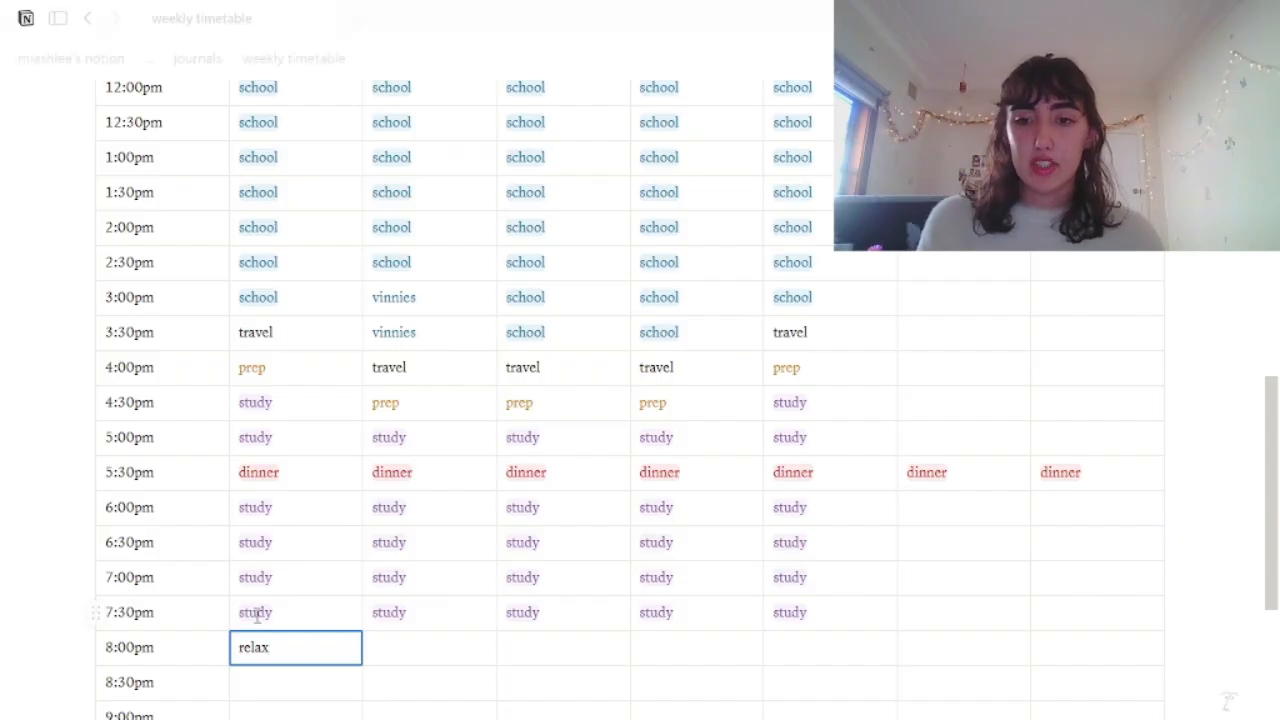
Give "relax" in Monday's 8:00pm cell a pink background and pink text.
double_click(253, 647)
left_click(570, 608)
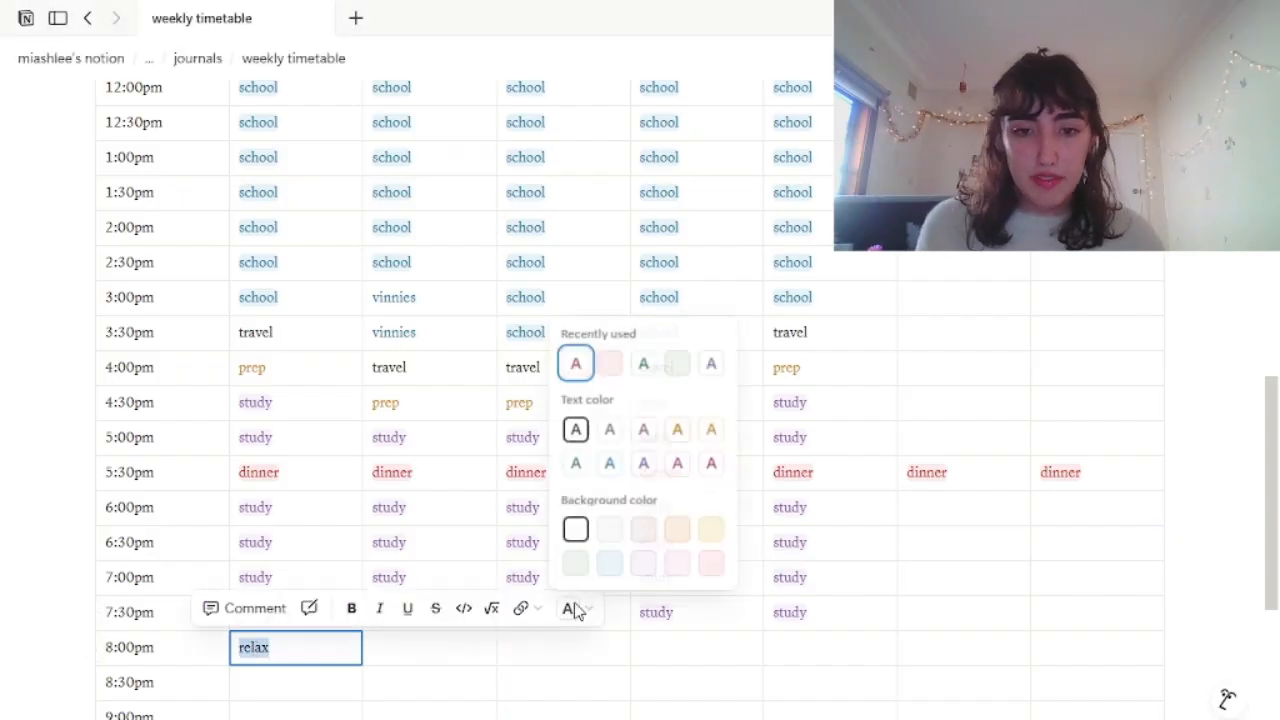
left_click(677, 563)
left_click(679, 464)
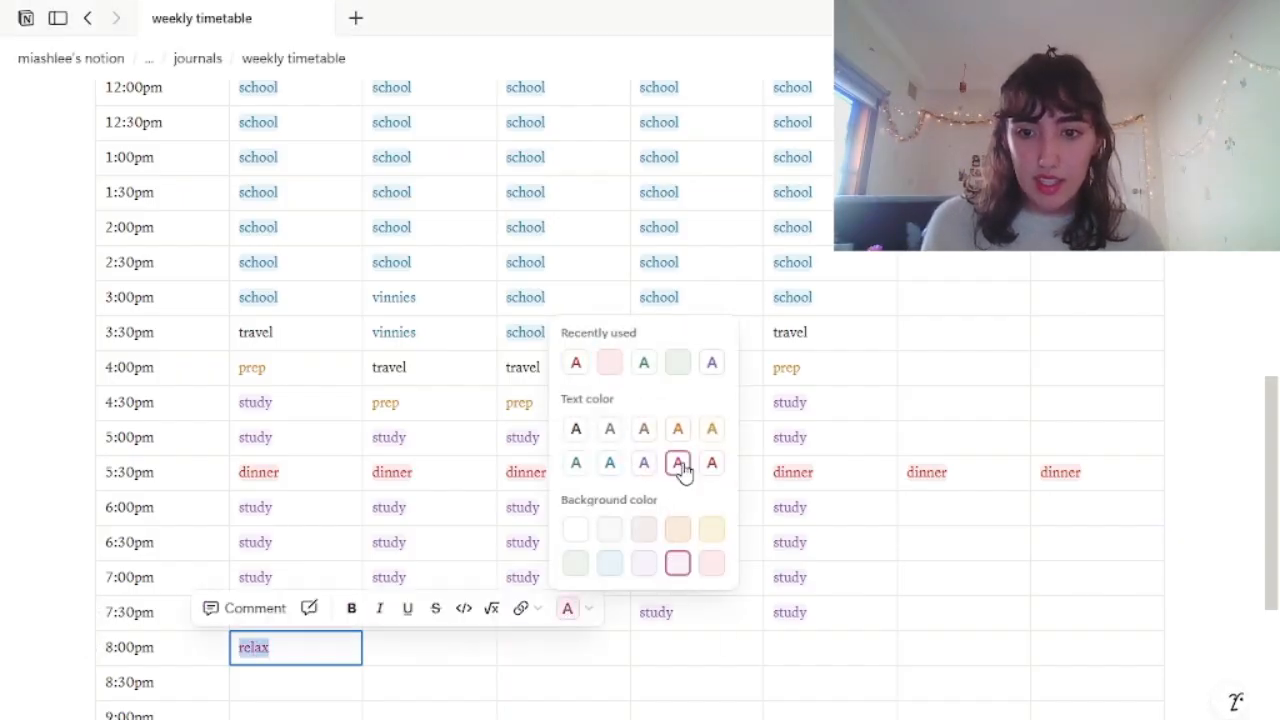
Copy the pink "relax" entry into the Tuesday to Friday cells at 8:00pm.
left_click(249, 655)
key("ctrl+v")
key("ctrl+v")
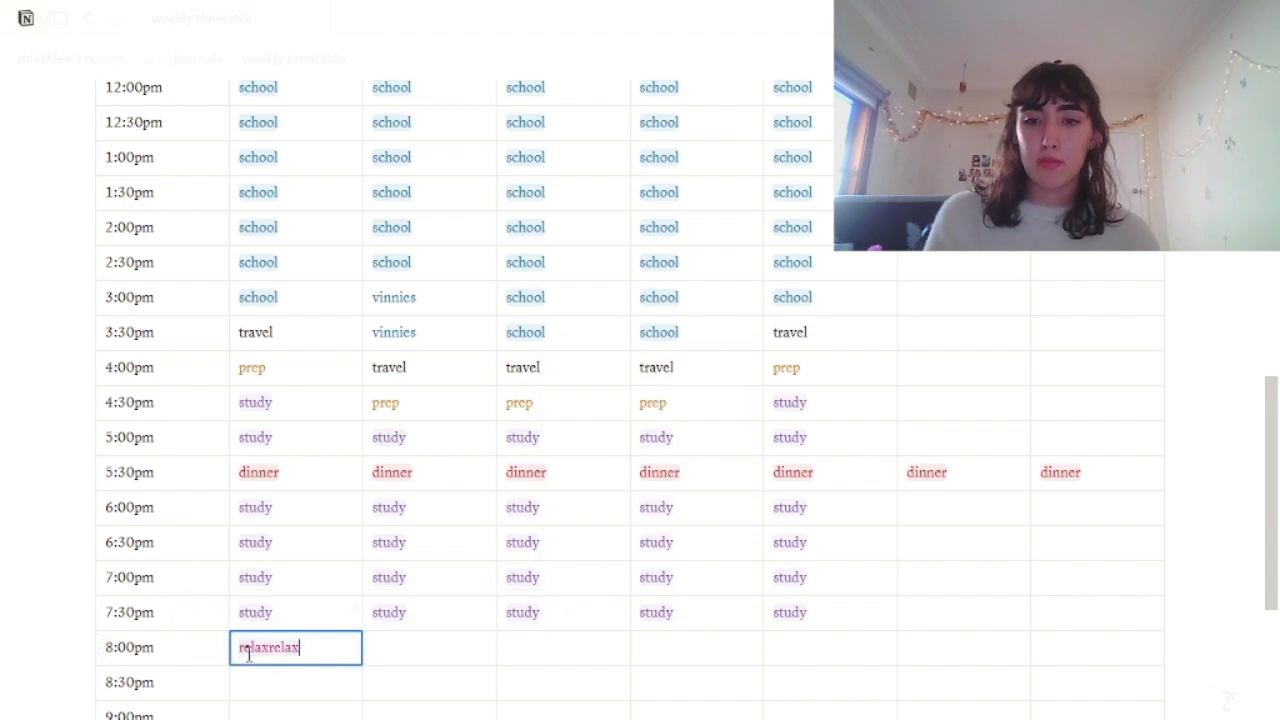
key("ctrl+z")
key("Tab")
key("ctrl+v")
key("Tab")
key("ctrl+v")
key("Tab")
key("ctrl+v")
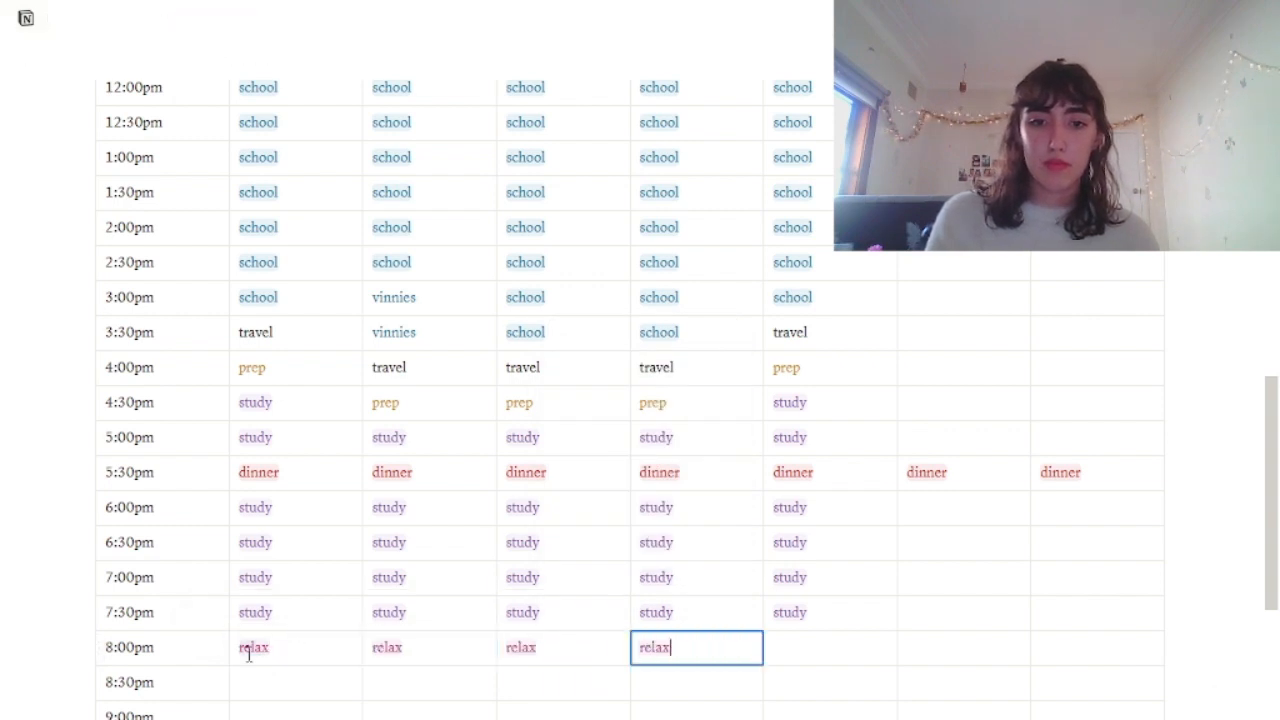
key("Tab")
key("ctrl+v")
key("Tab")
key("ctrl+v")
key("ctrl+z")
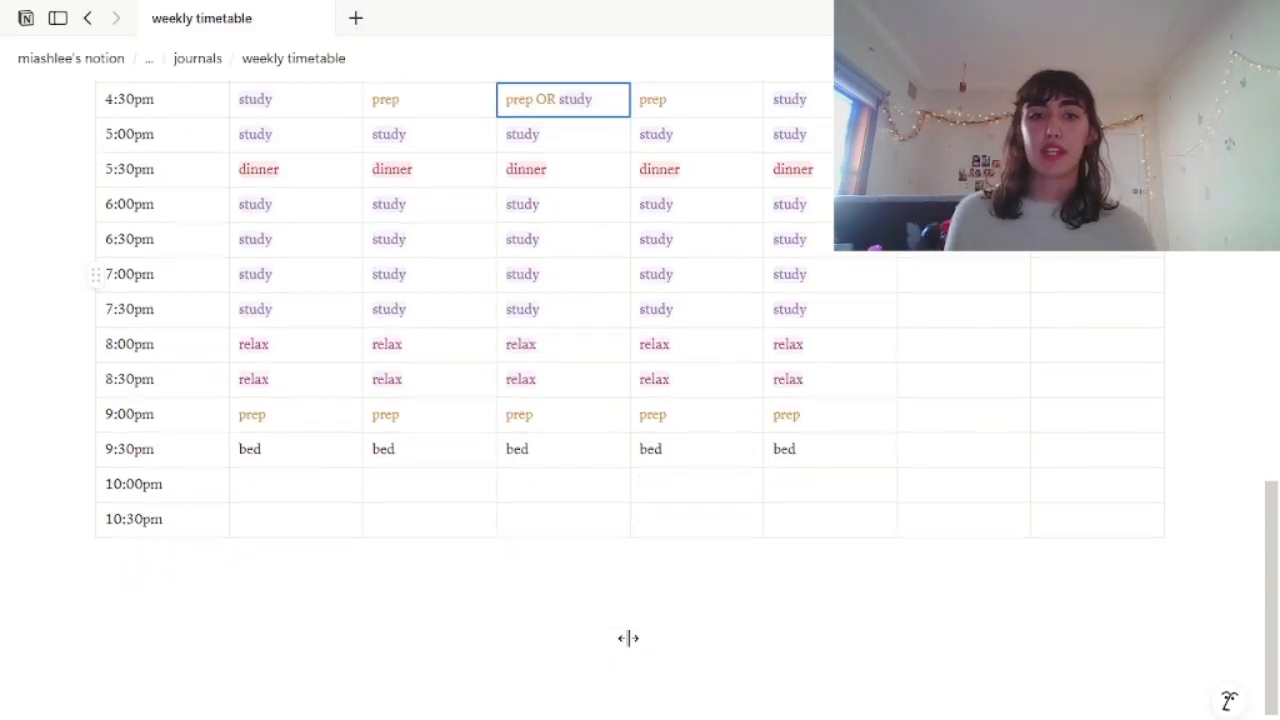
Review the filled timetable, including Wednesday's alternative entries between 3:30pm and 4:30pm and the evening rows.
scroll(629, 639, "down", 1)
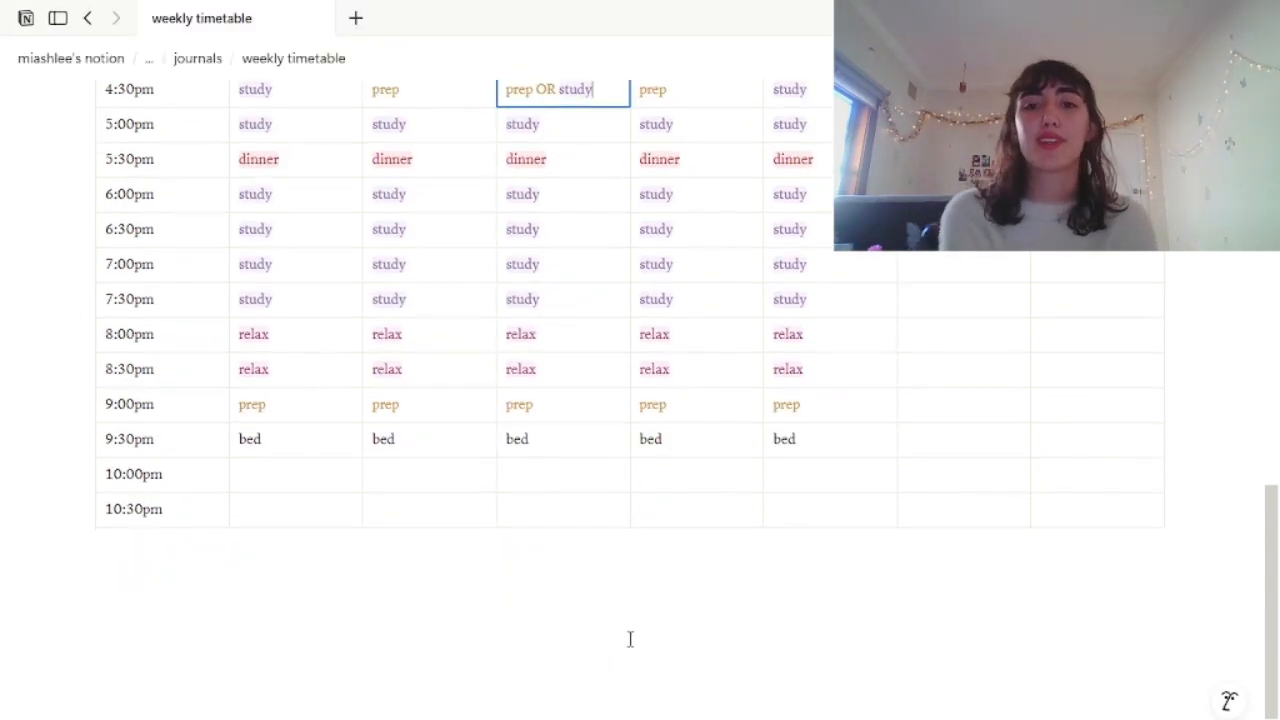
scroll(630, 639, "up", 1)
scroll(630, 639, "up", 10)
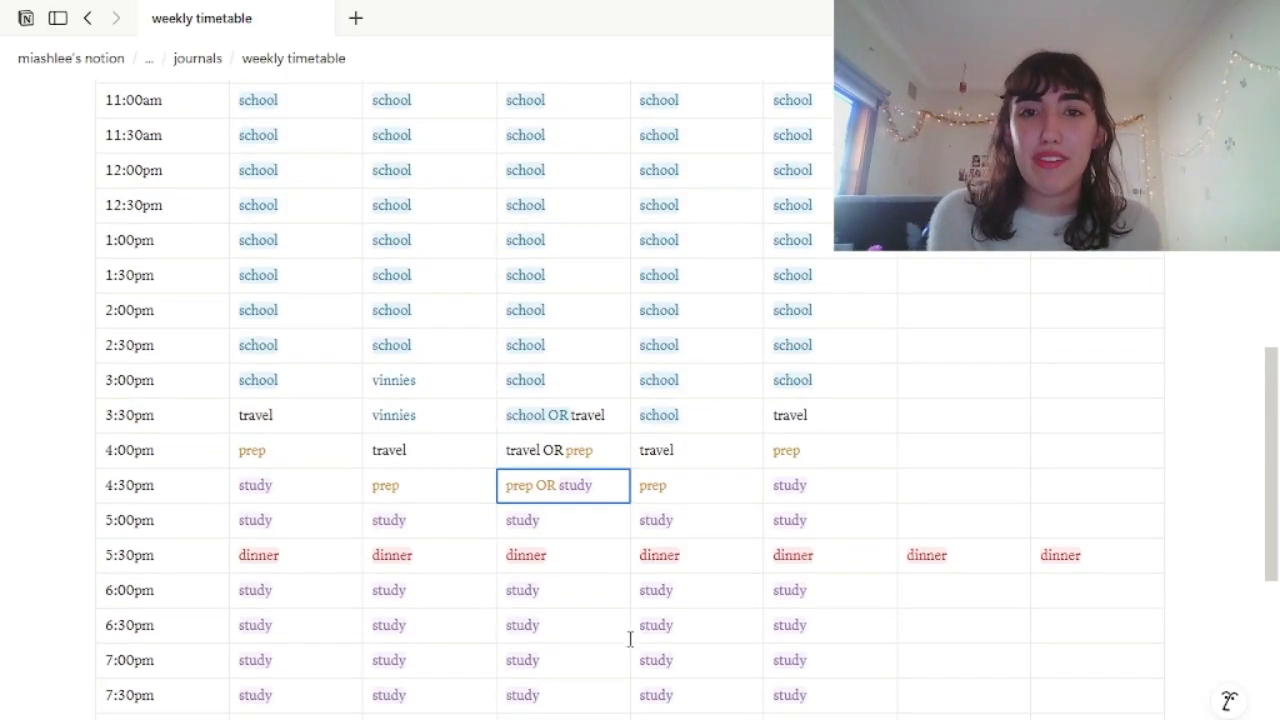
scroll(629, 636, "down", 5)
scroll(628, 638, "down", 3)
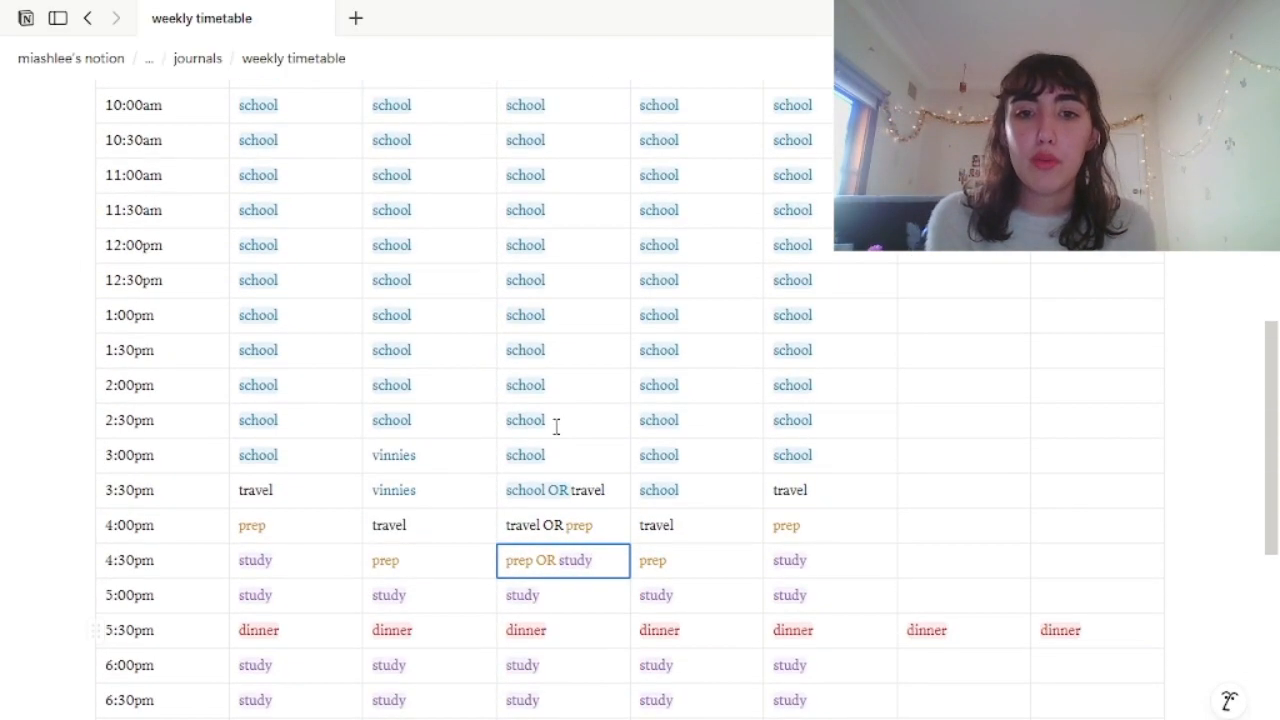
scroll(554, 426, "up", 5)
scroll(555, 450, "down", 5)
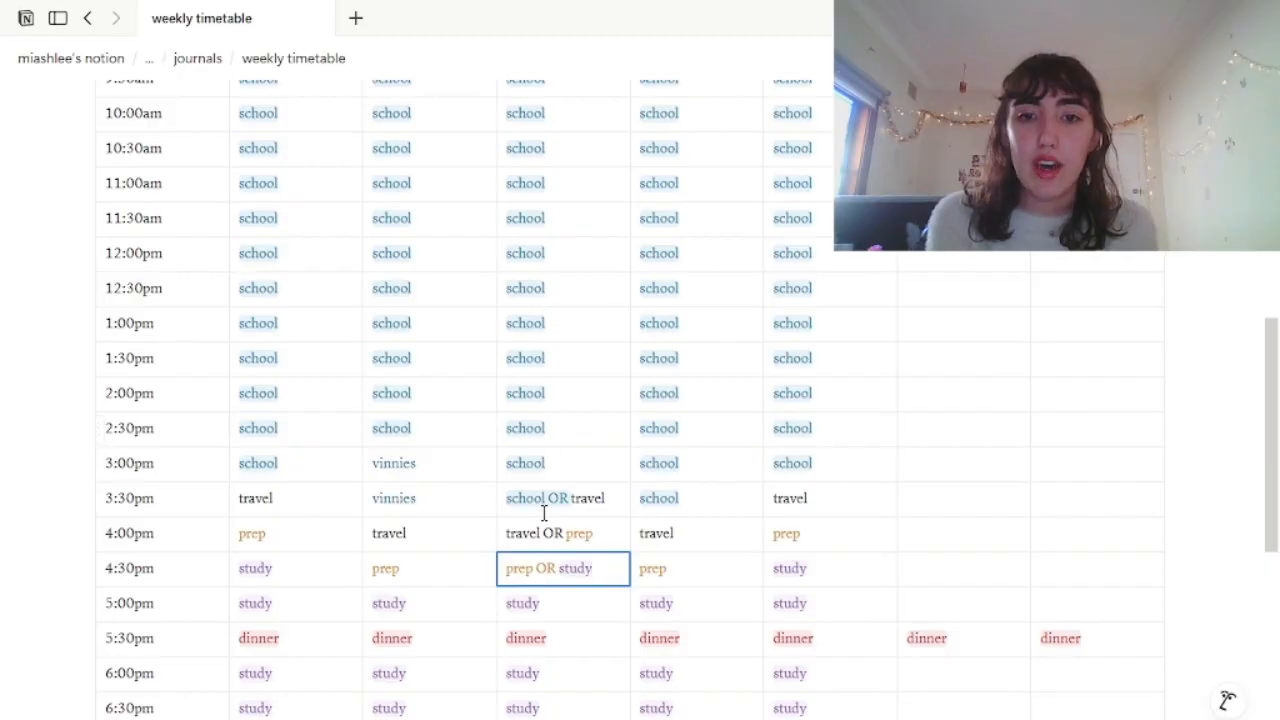
scroll(569, 597, "up", 5)
scroll(570, 598, "down", 5)
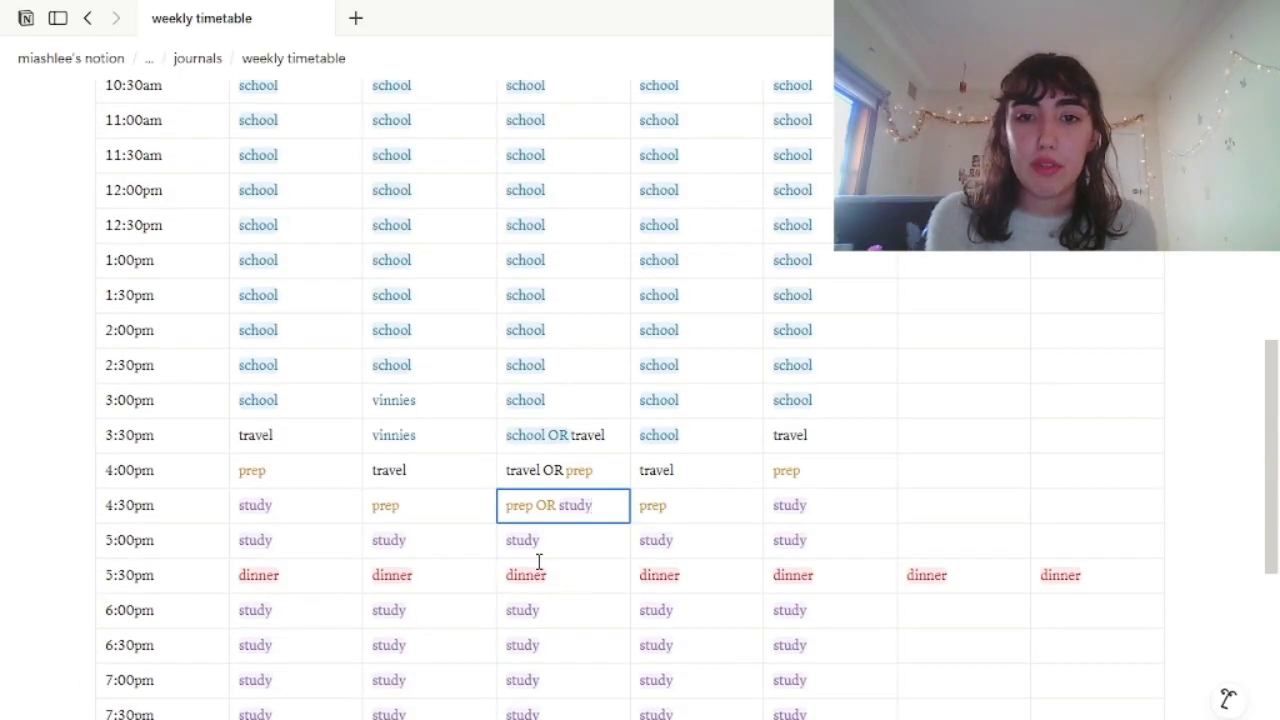
scroll(548, 452, "up", 1)
Strike through "weekly journal/timetable" in the journals page's bulleted list.
left_click(535, 463)
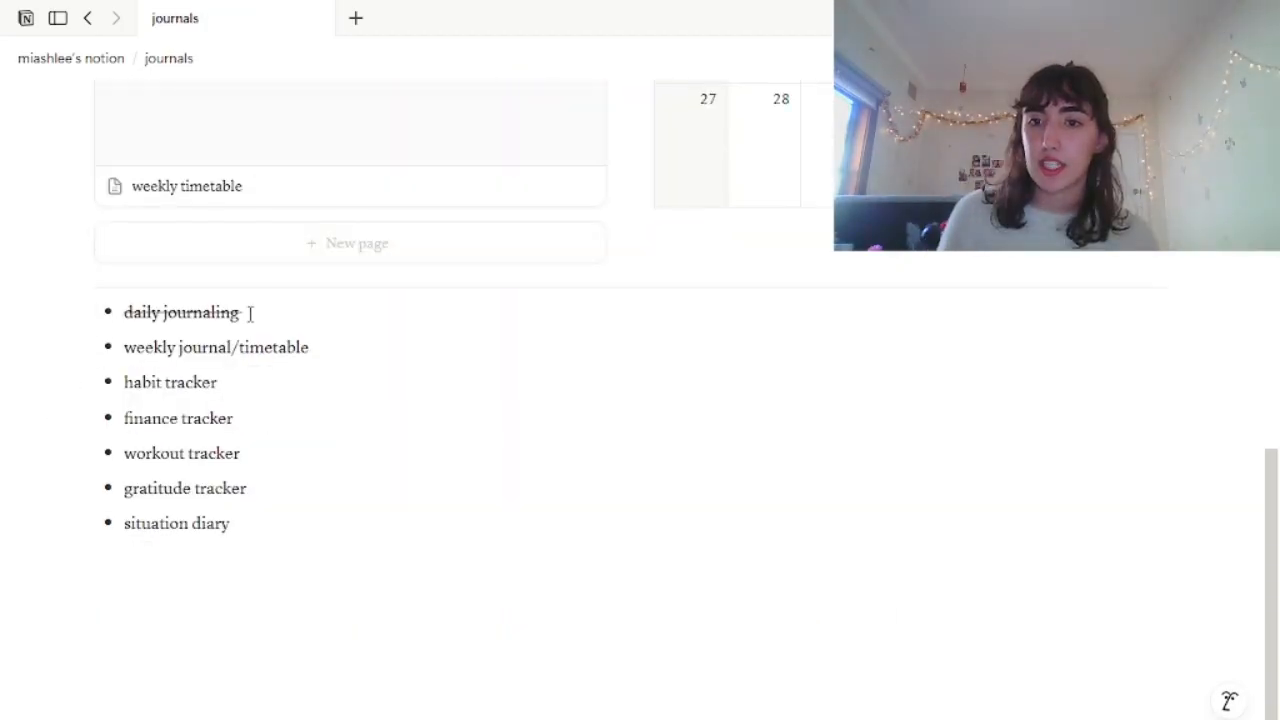
left_click_drag(136, 357, 291, 357)
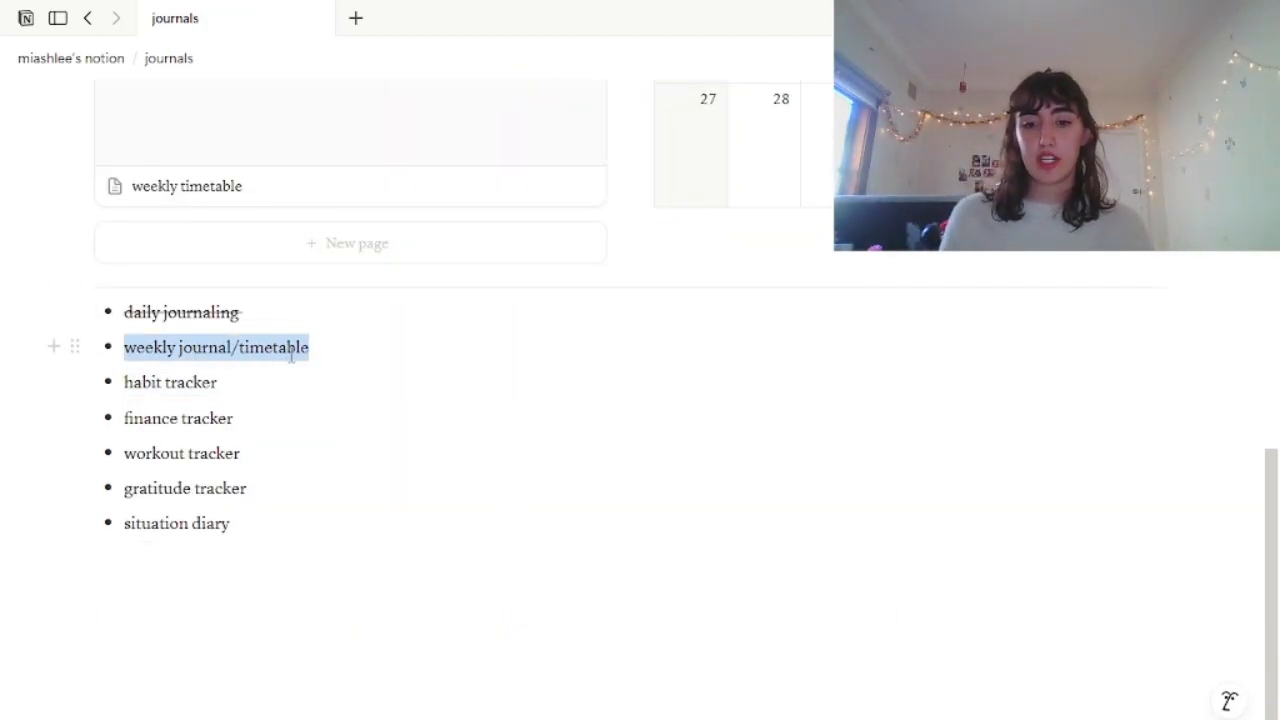
key("ctrl+shift+s")
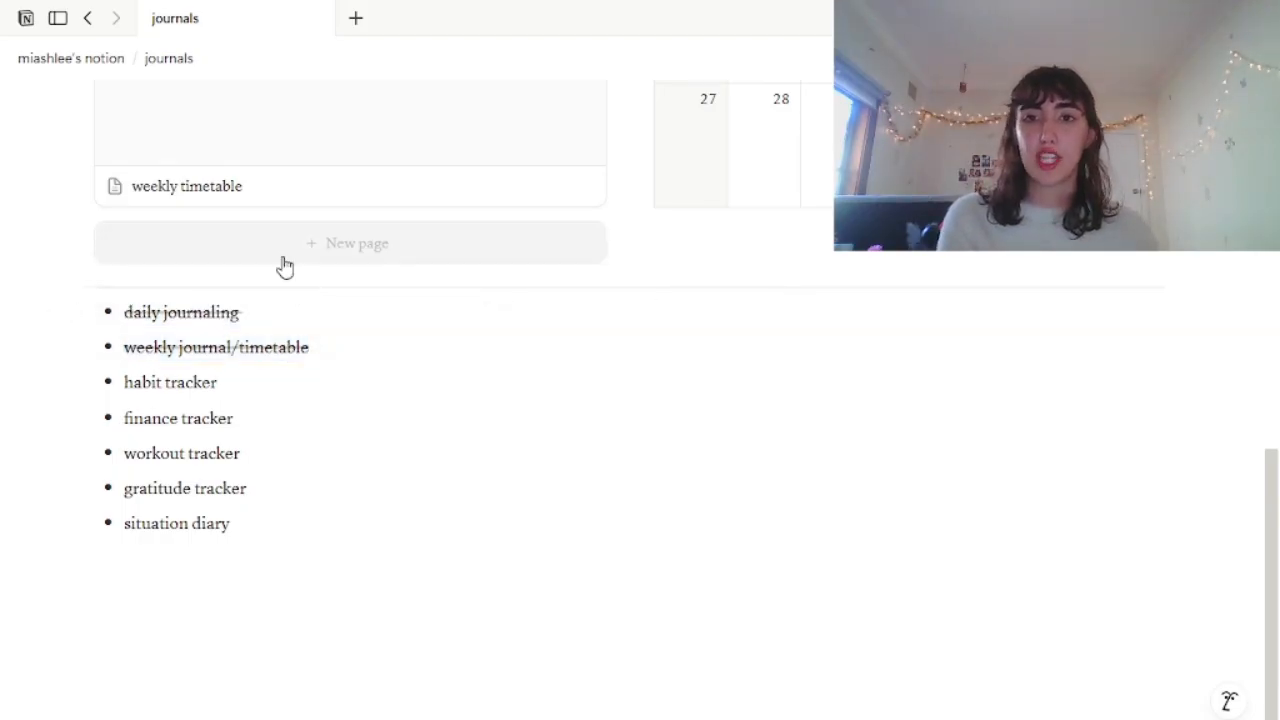
Add a new journals gallery page titled "habit tracker" and switch its font to the serif style.
left_click(280, 258)
left_click(175, 132)
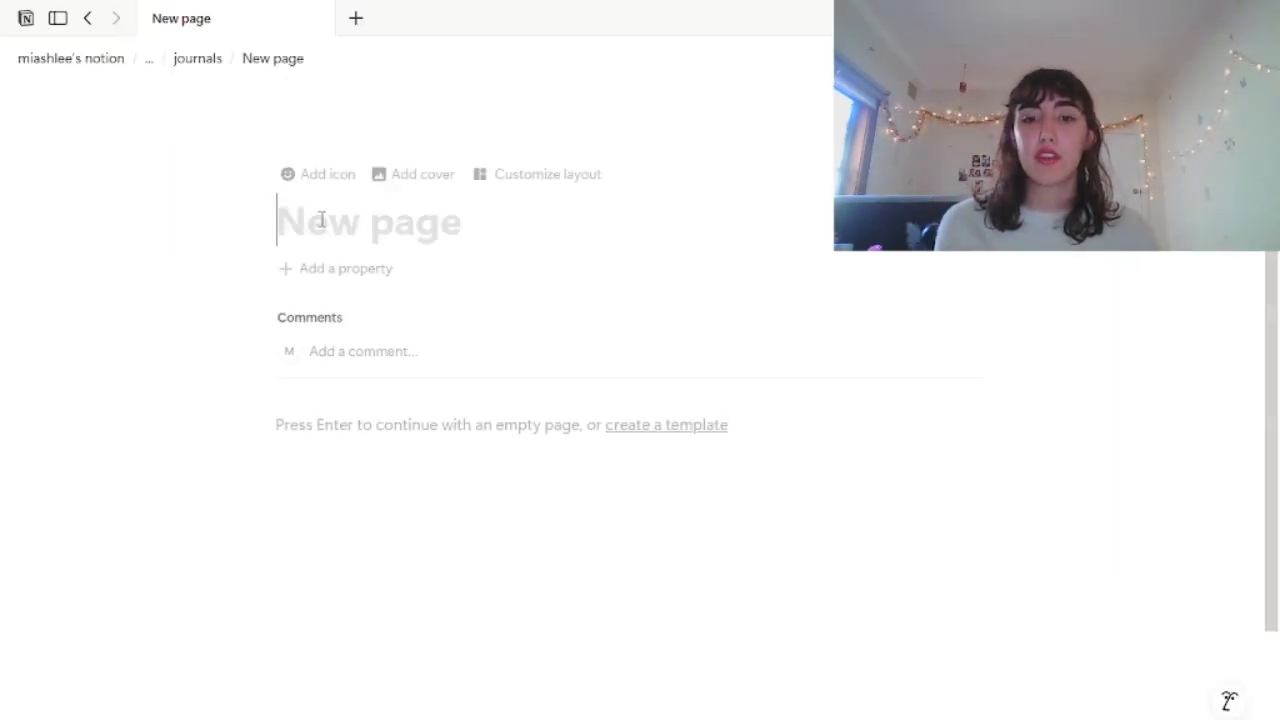
type("habit tracker")
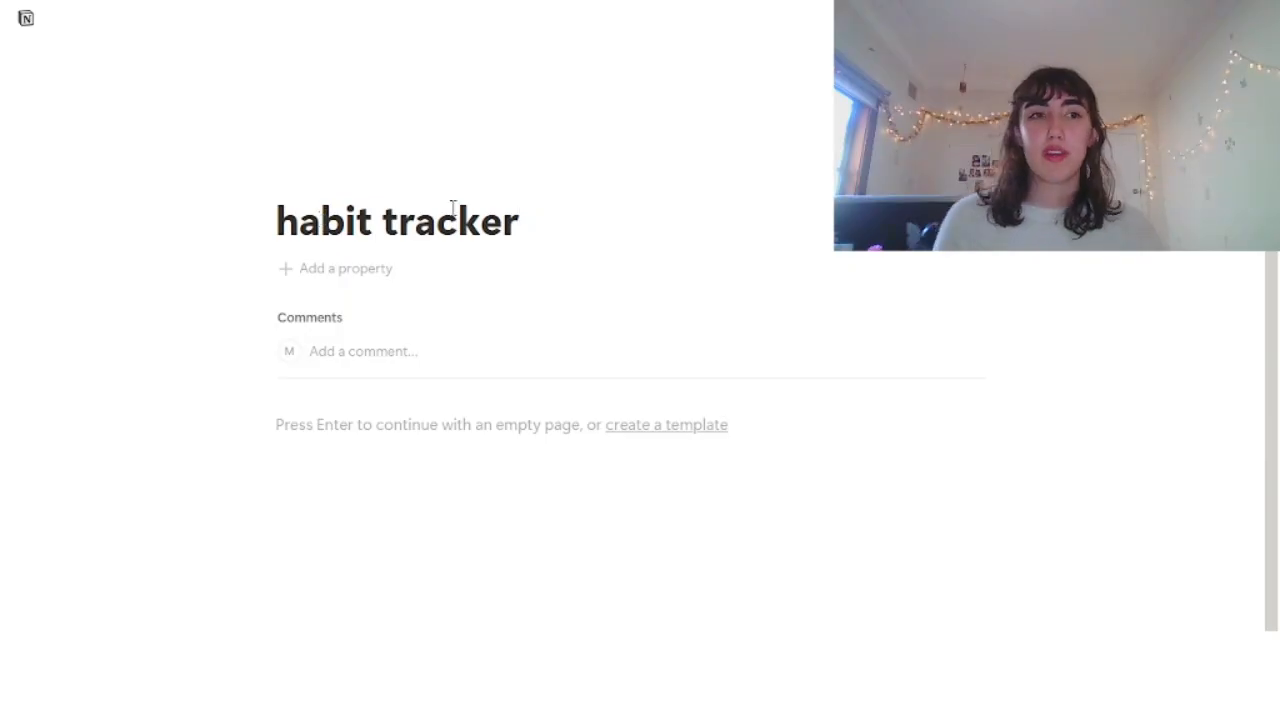
left_click(1250, 58)
left_click(1131, 142)
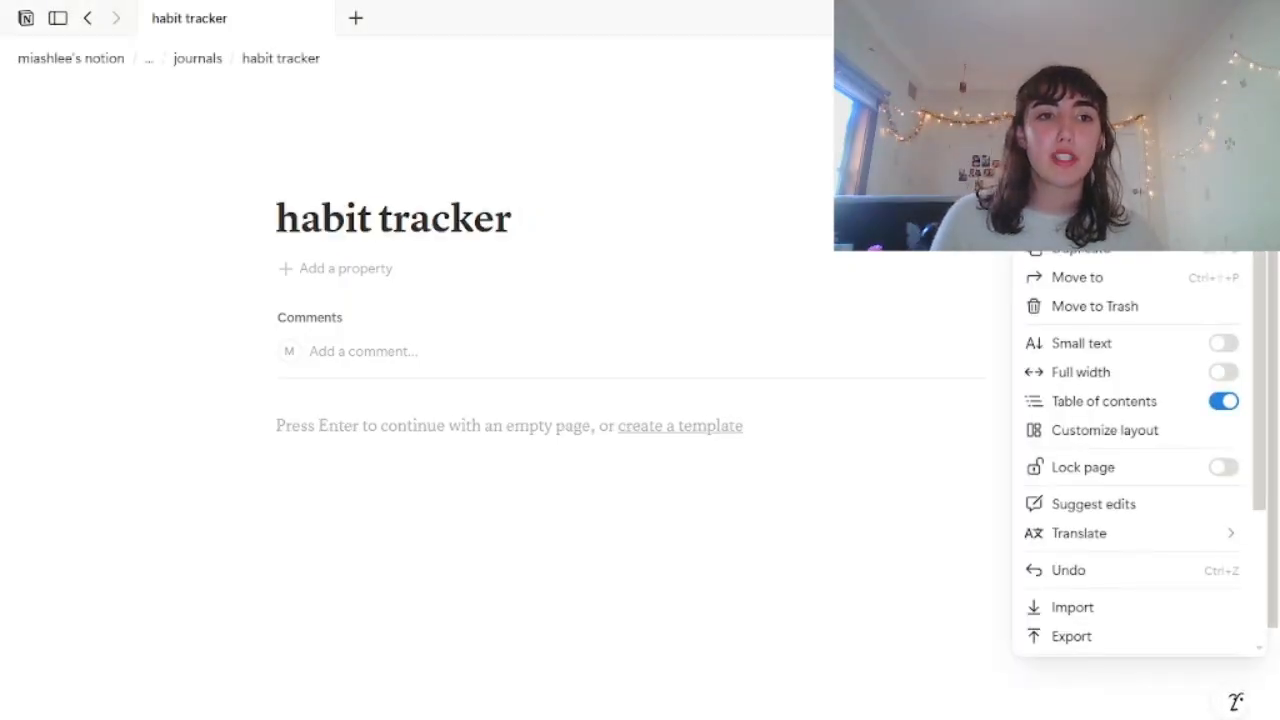
Set the habit tracker page to full width and start its empty body.
left_click(1100, 381)
left_click(551, 469)
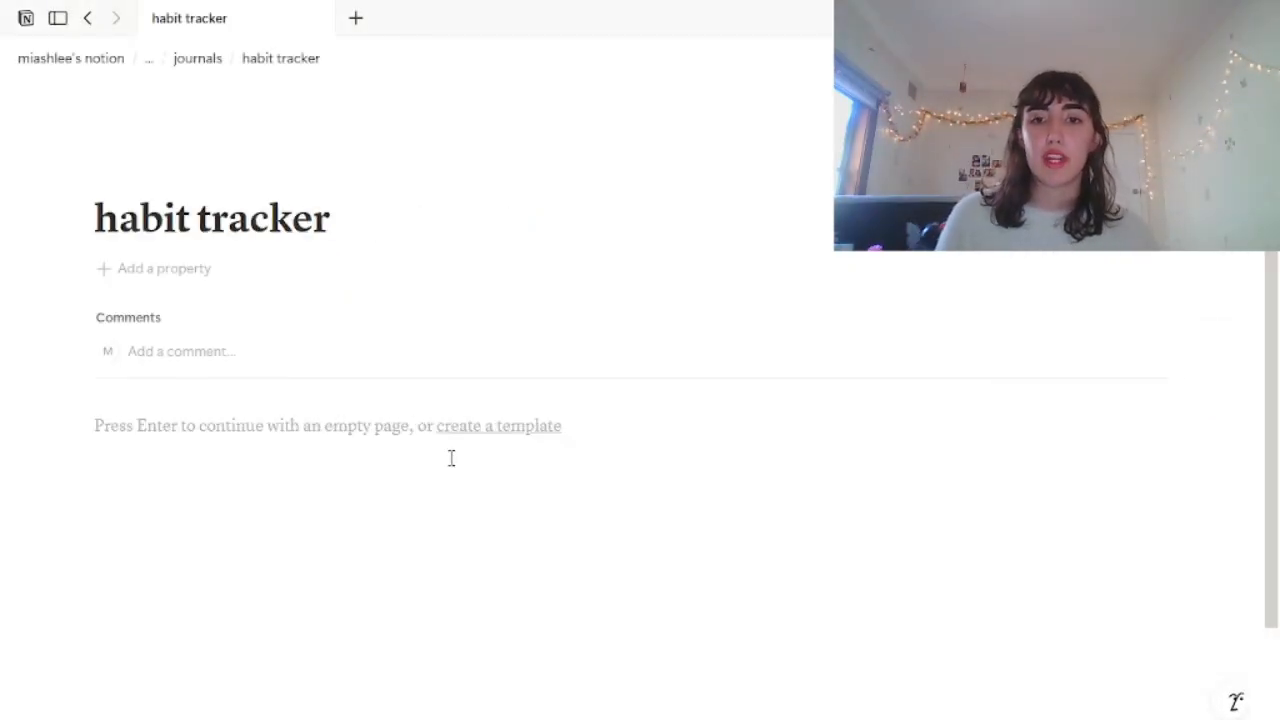
left_click(451, 457)
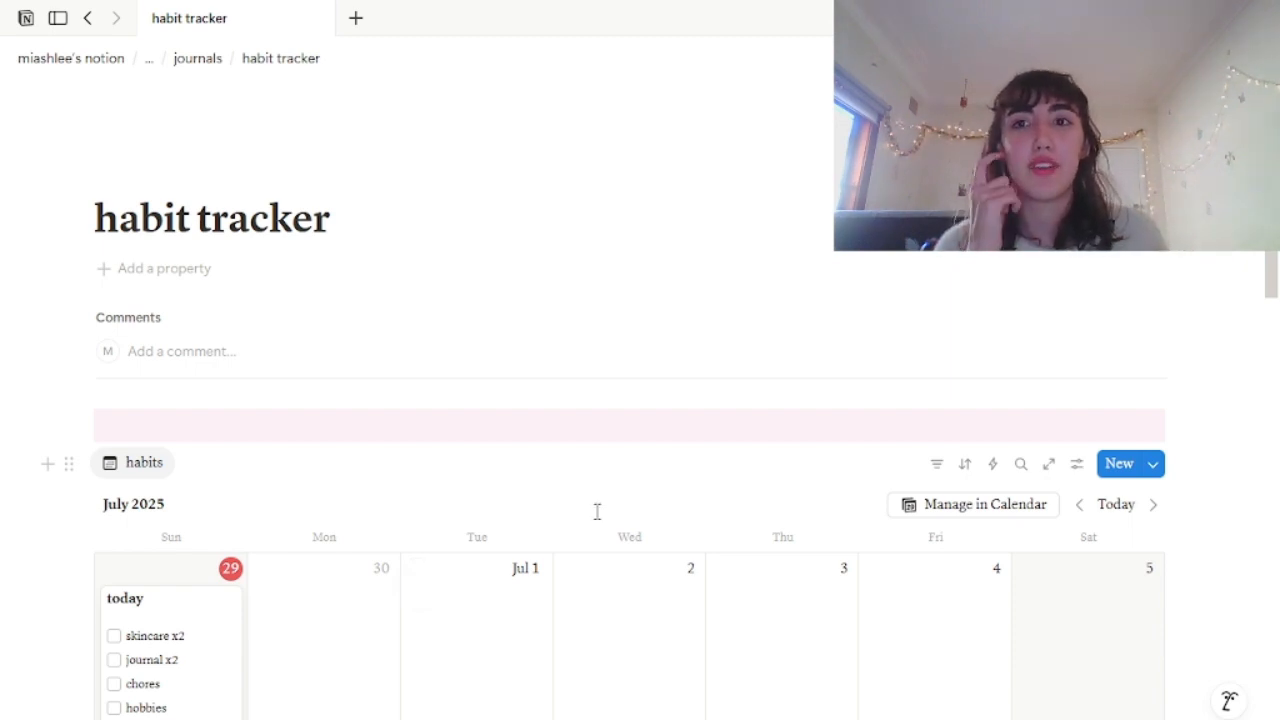
Tick all seven habits on the "today" card in the habits calendar, from "no scrolling" up to "skincare x2".
scroll(597, 511, "down", 3)
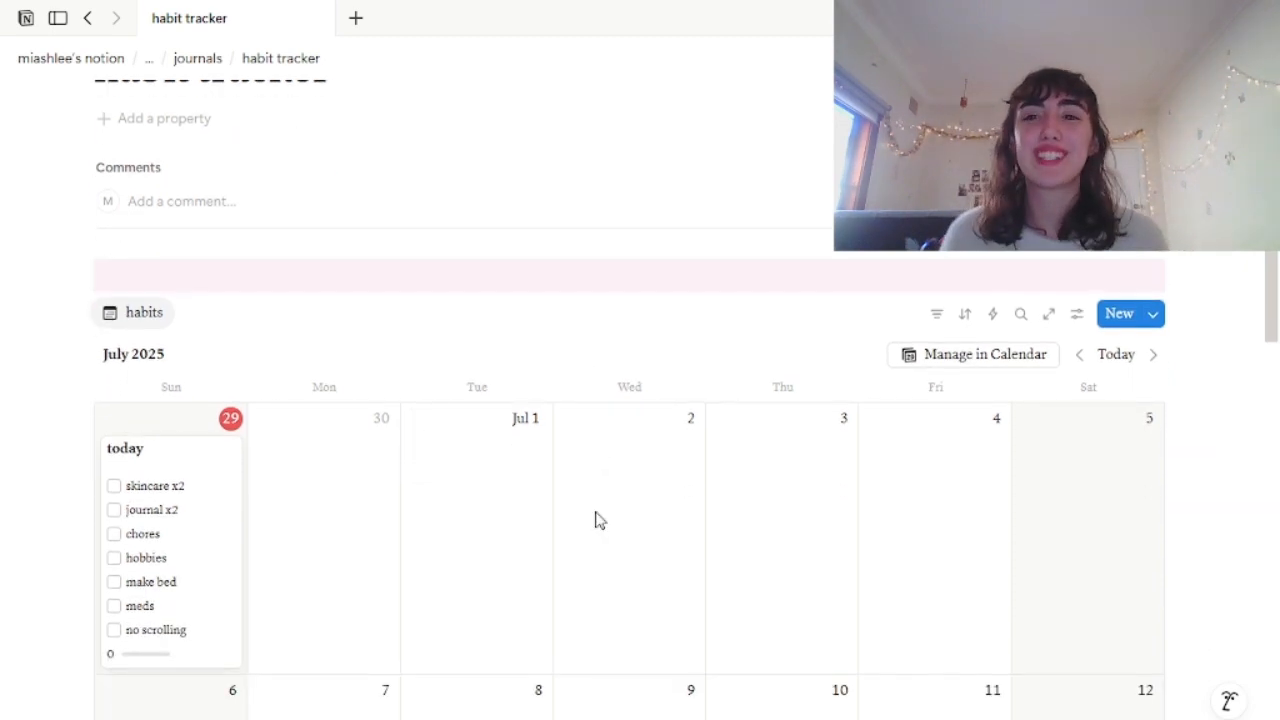
scroll(597, 520, "down", 1)
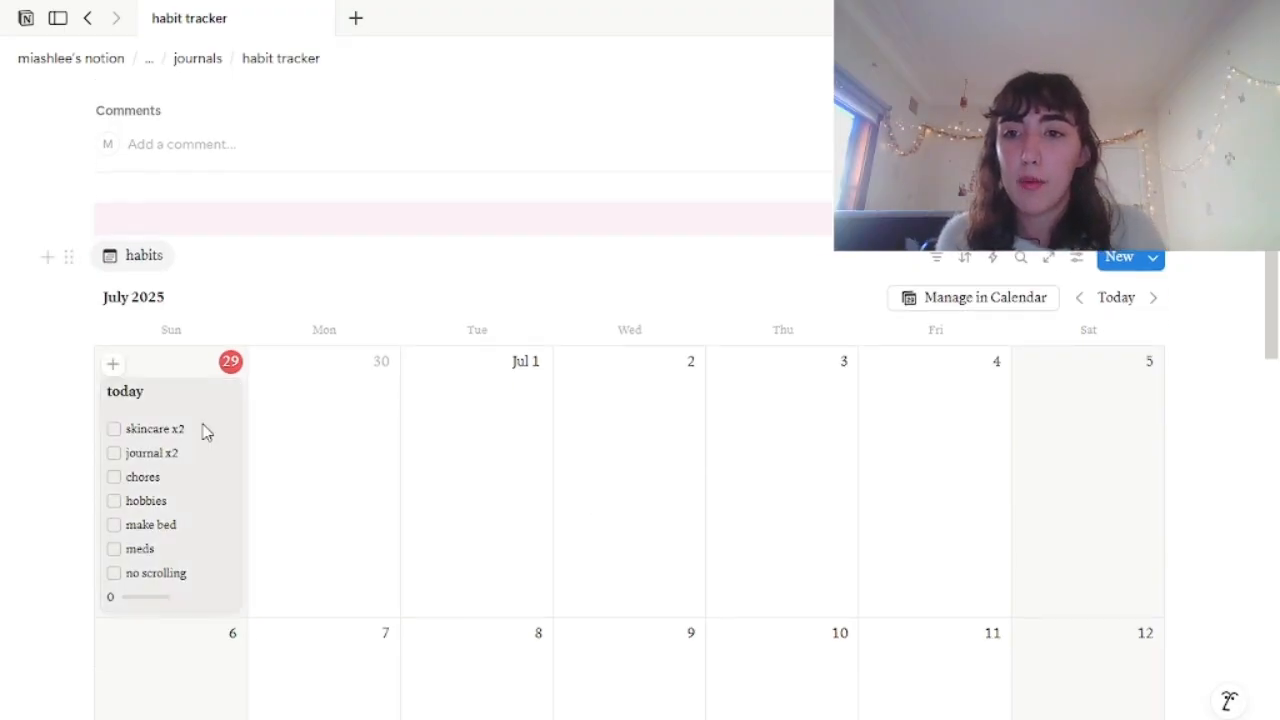
scroll(203, 429, "down", 2)
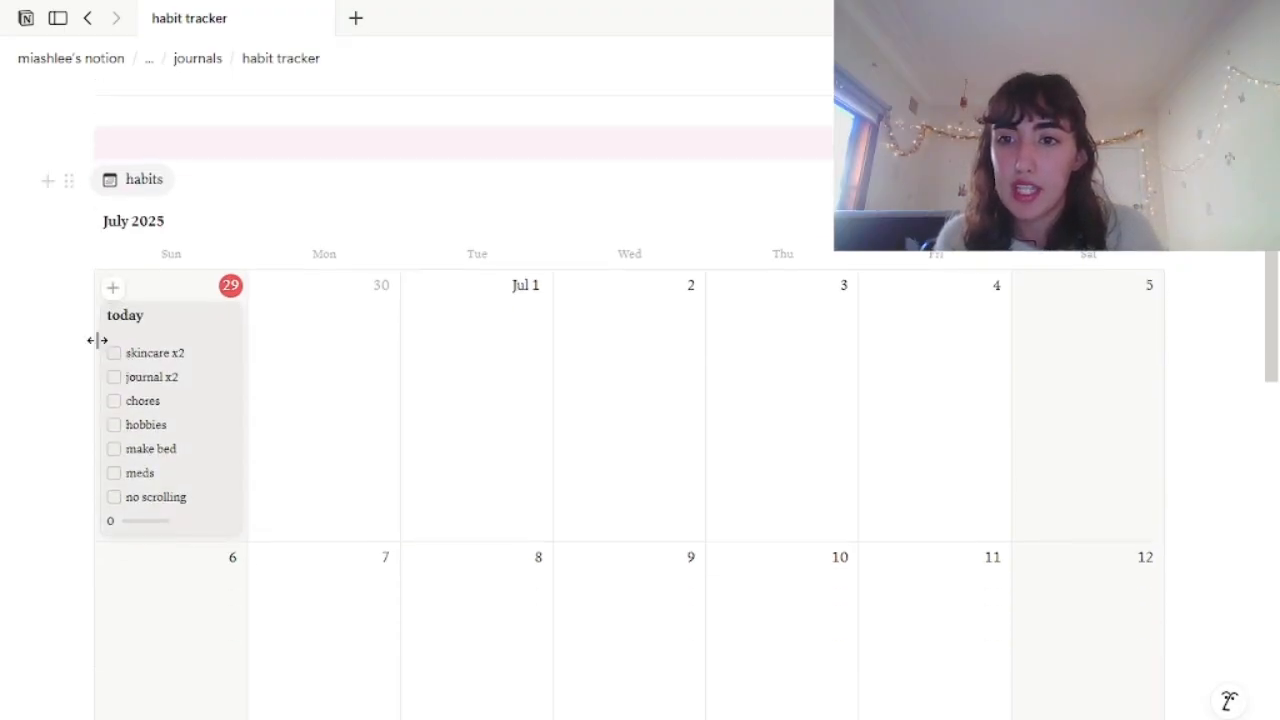
left_click(114, 354)
left_click(114, 354)
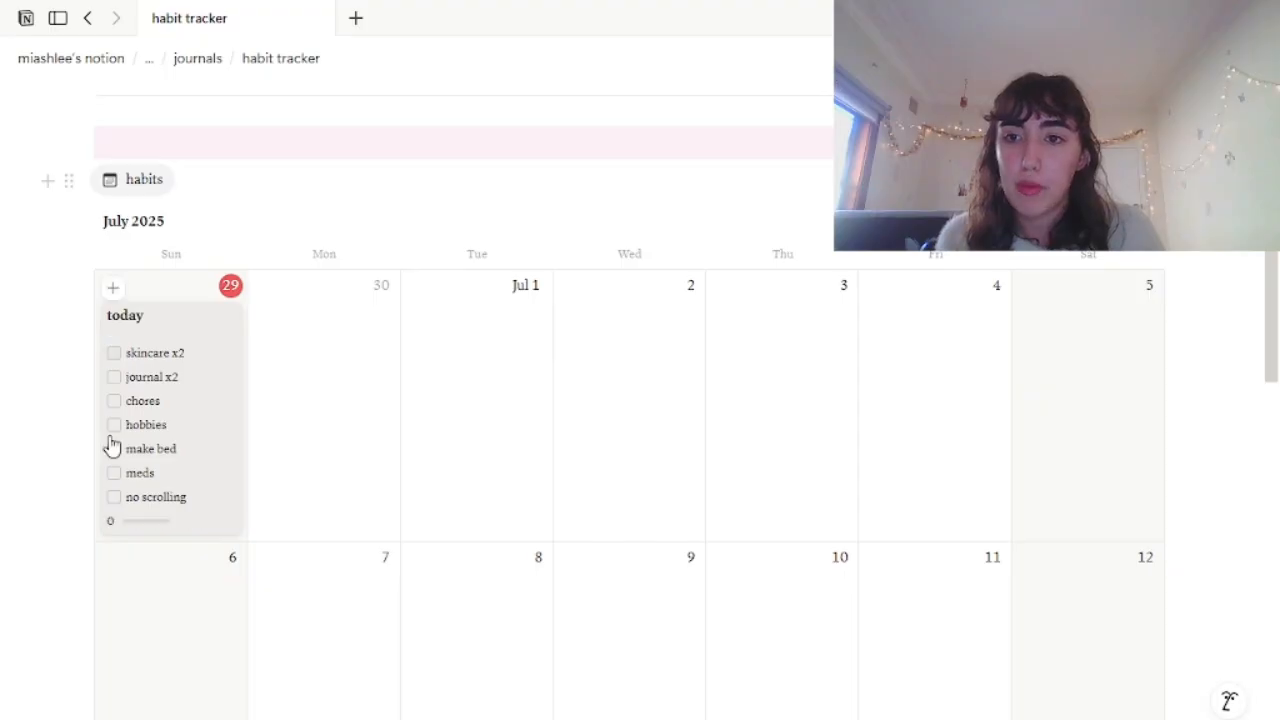
left_click(120, 507)
left_click(115, 488)
left_click(114, 497)
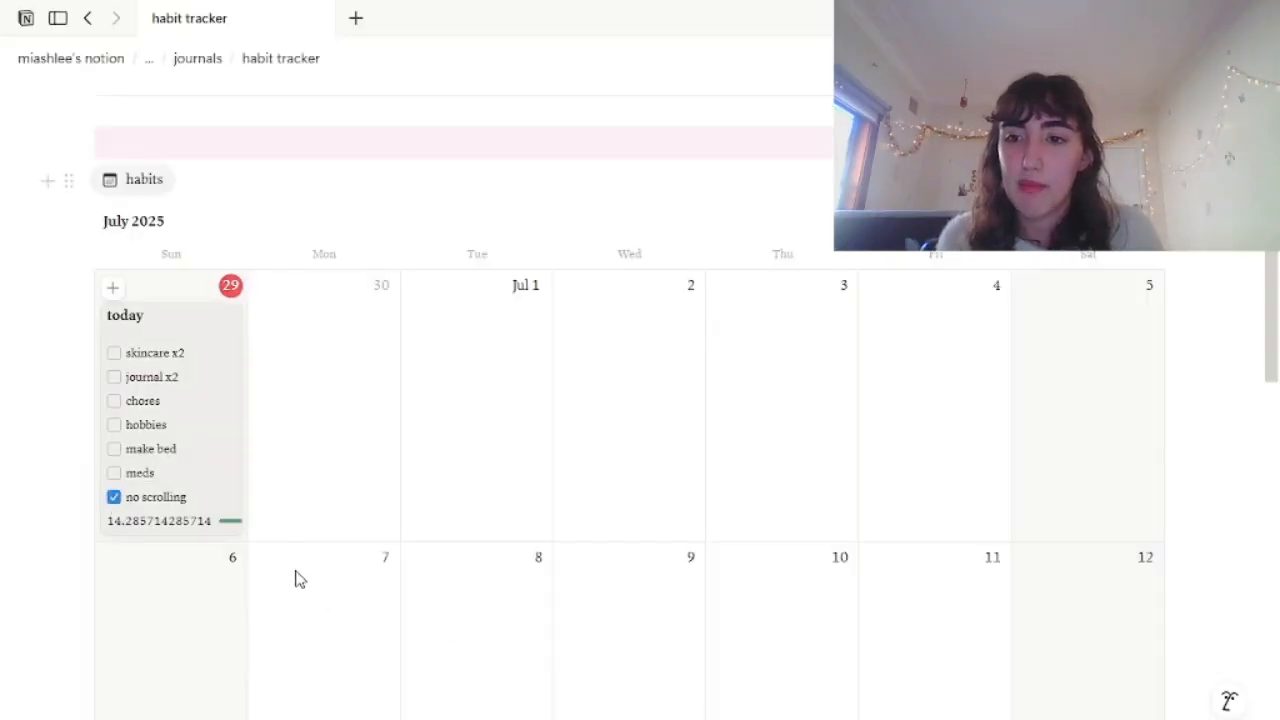
left_click(114, 473)
left_click(114, 449)
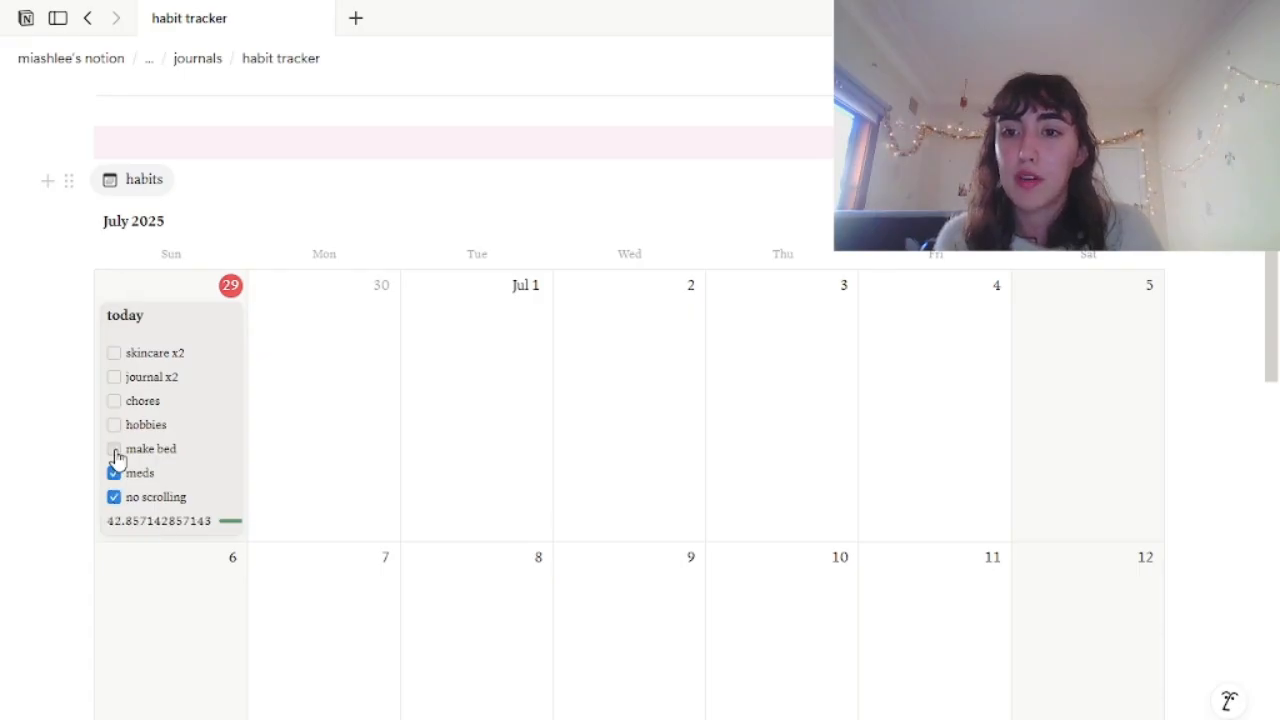
left_click(114, 425)
left_click(114, 401)
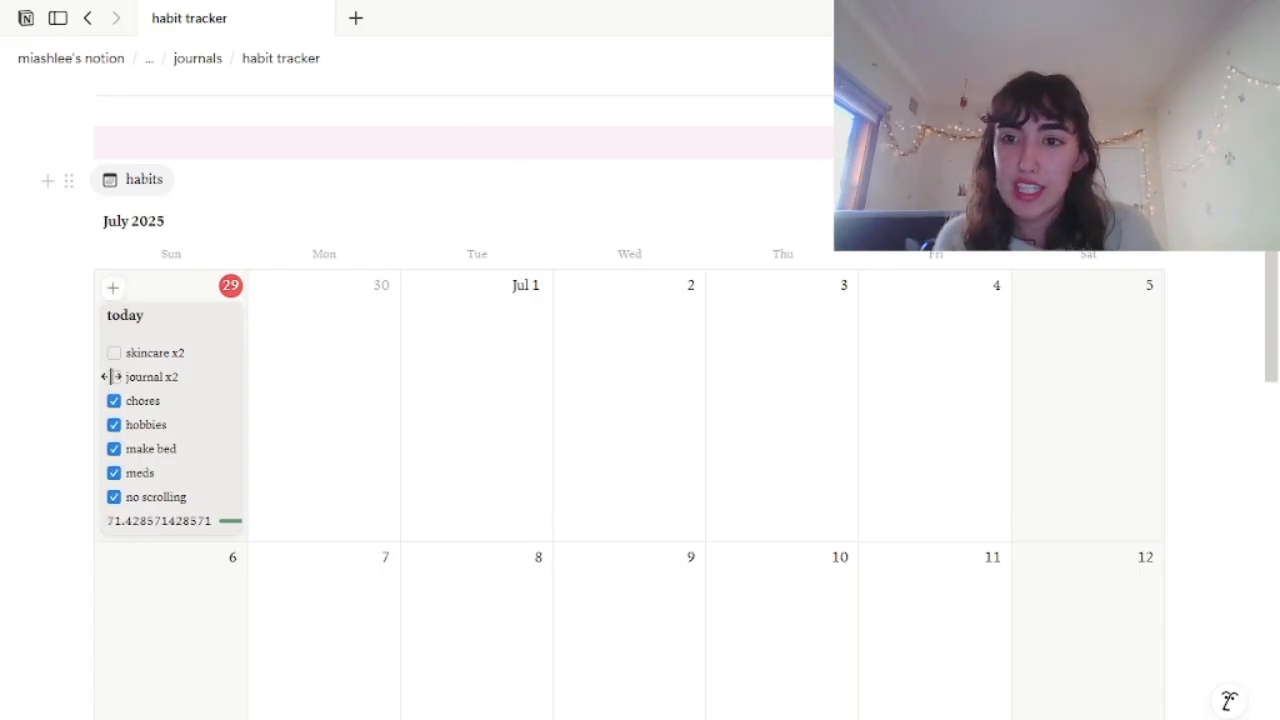
left_click(114, 377)
left_click(114, 353)
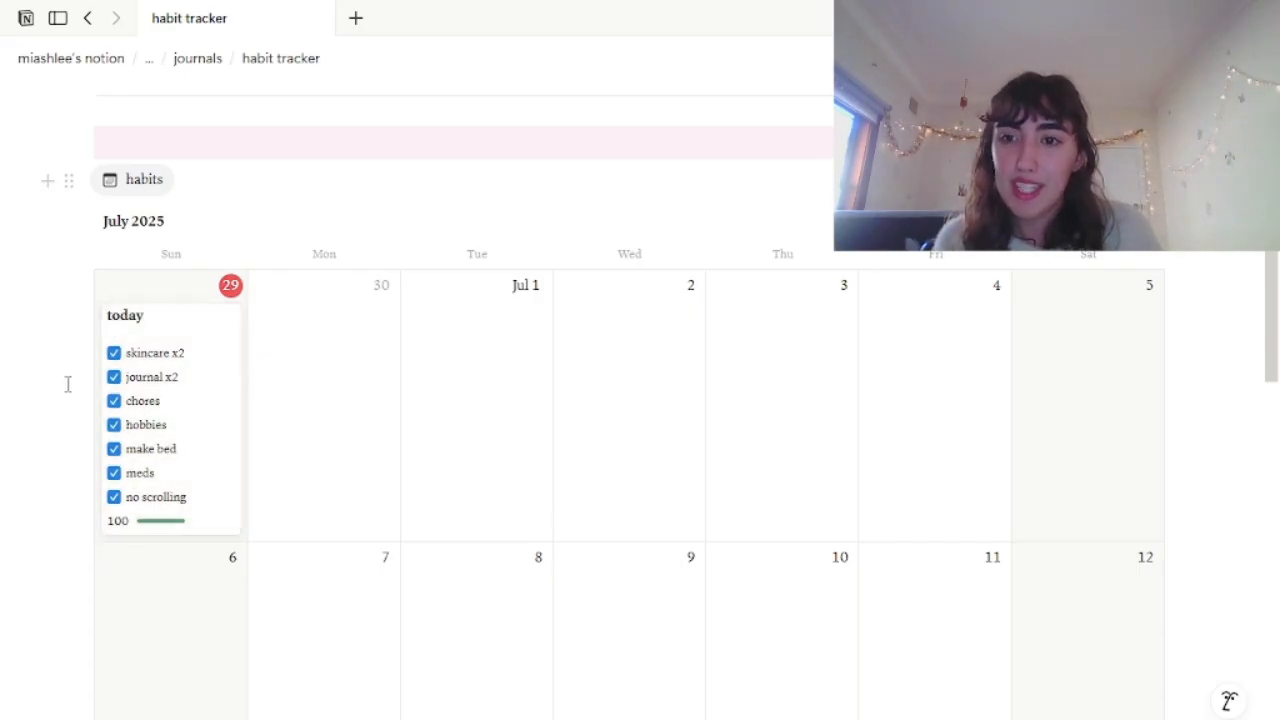
Untick the habits on the "today" card, working from "skincare x2" down to "no scrolling".
left_click(114, 355)
left_click(114, 377)
left_click(114, 401)
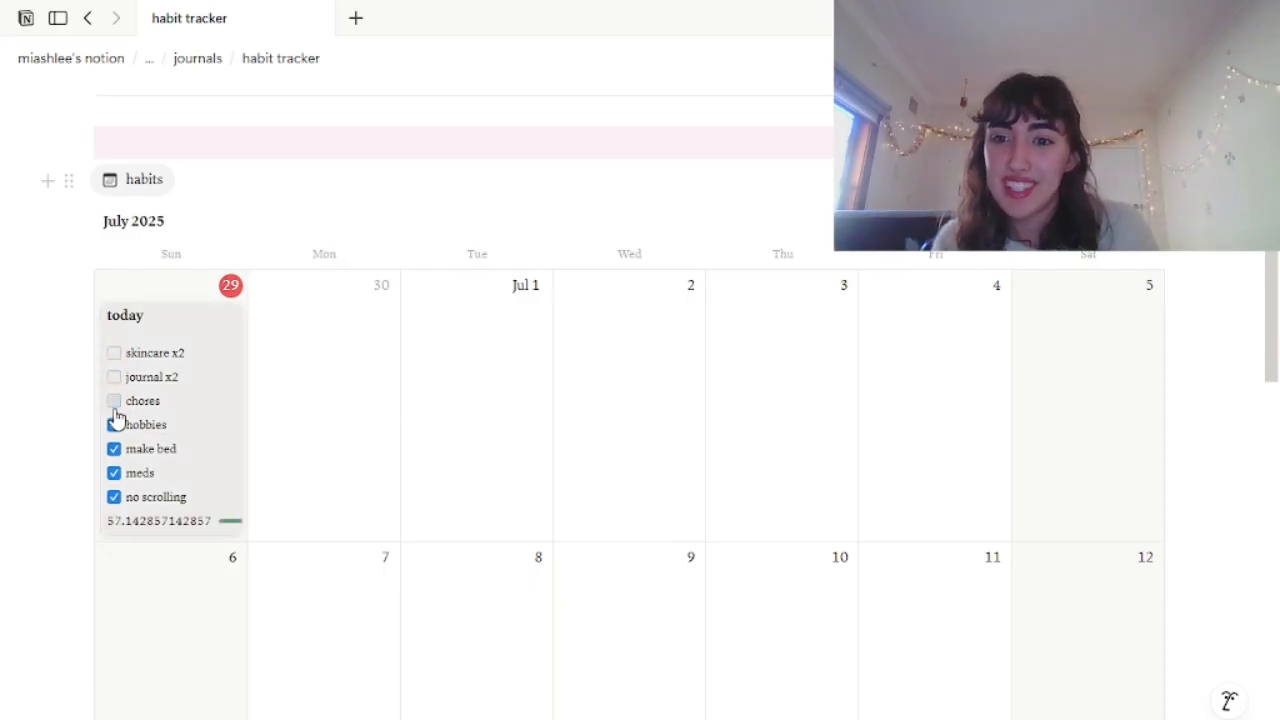
left_click(114, 425)
left_click(114, 449)
left_click(114, 473)
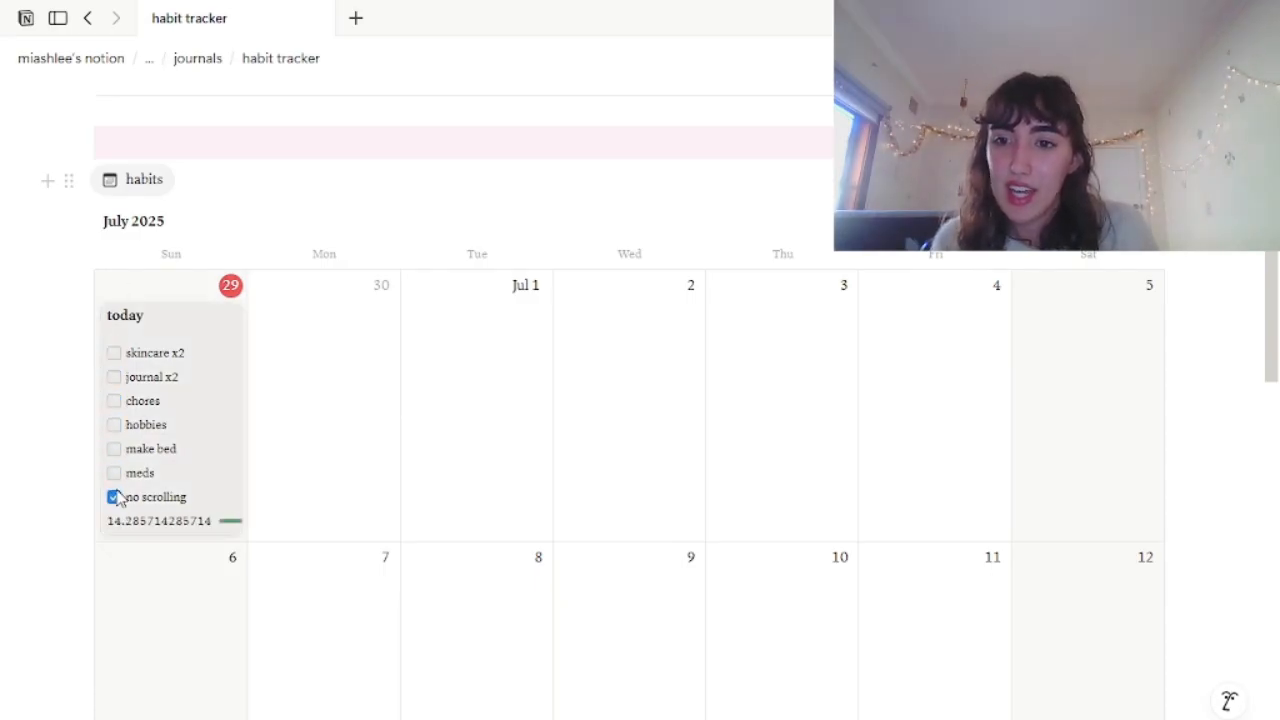
left_click(116, 497)
left_click(117, 500)
left_click(117, 500)
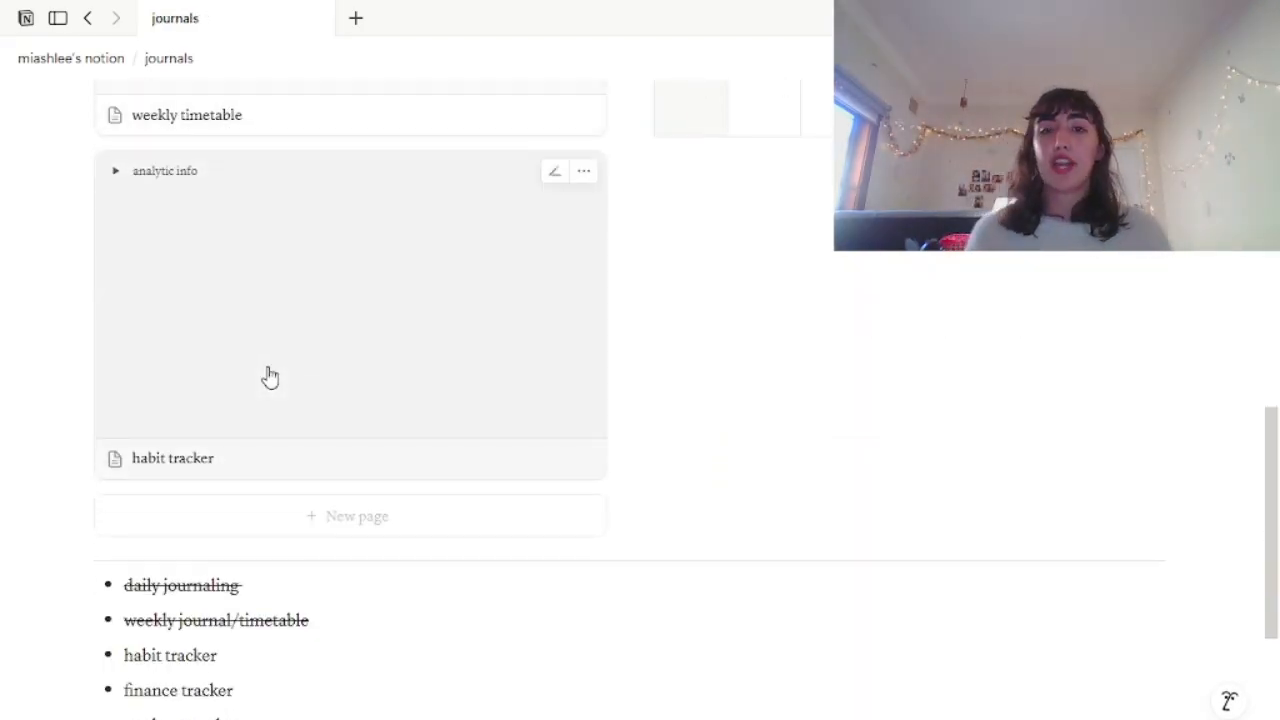
Strike through "habit tracker" in the journals page's bulleted list and add a new gallery page titled "finance tracker".
scroll(269, 376, "down", 3)
left_click_drag(143, 437, 221, 436)
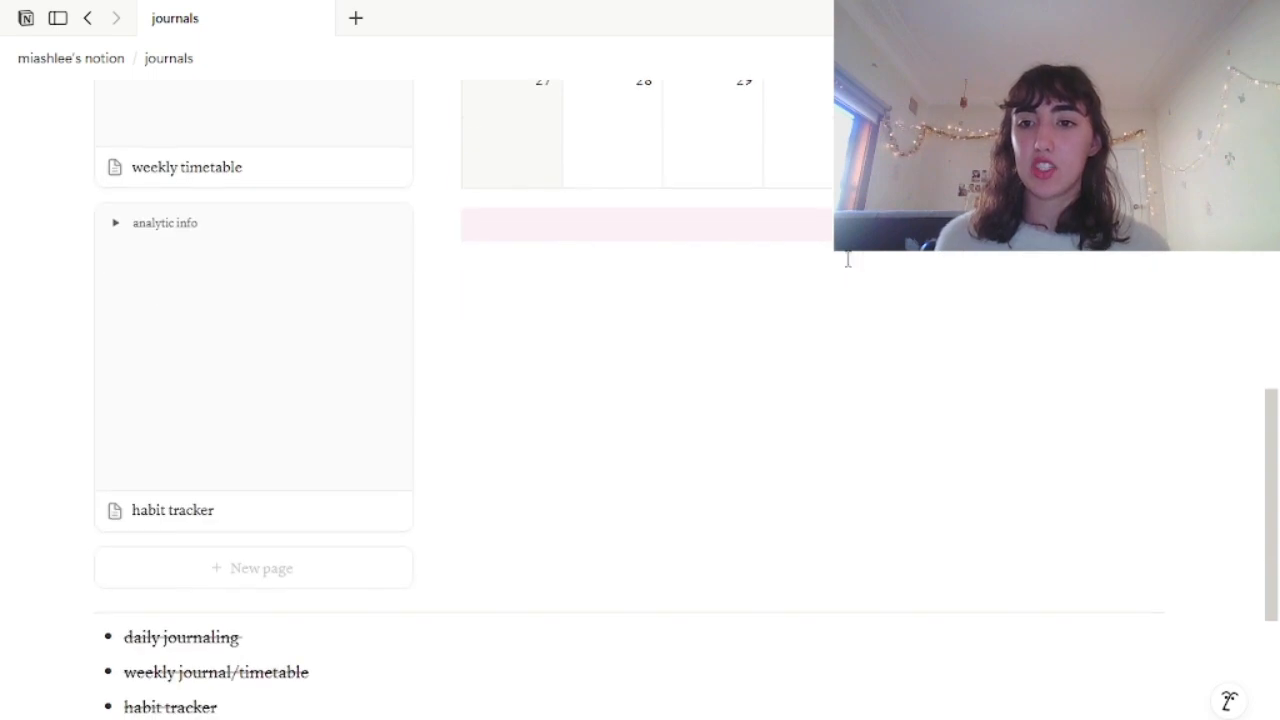
scroll(346, 323, "down", 3)
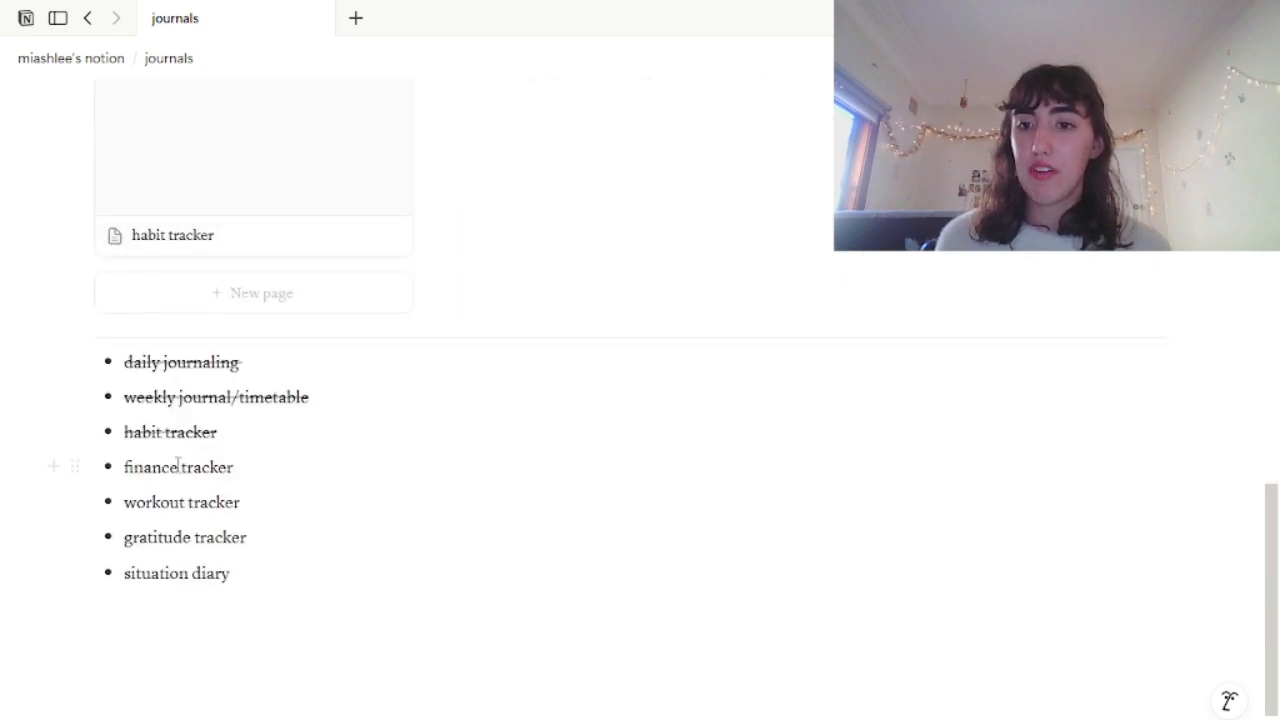
left_click(252, 294)
type("finance tracker")
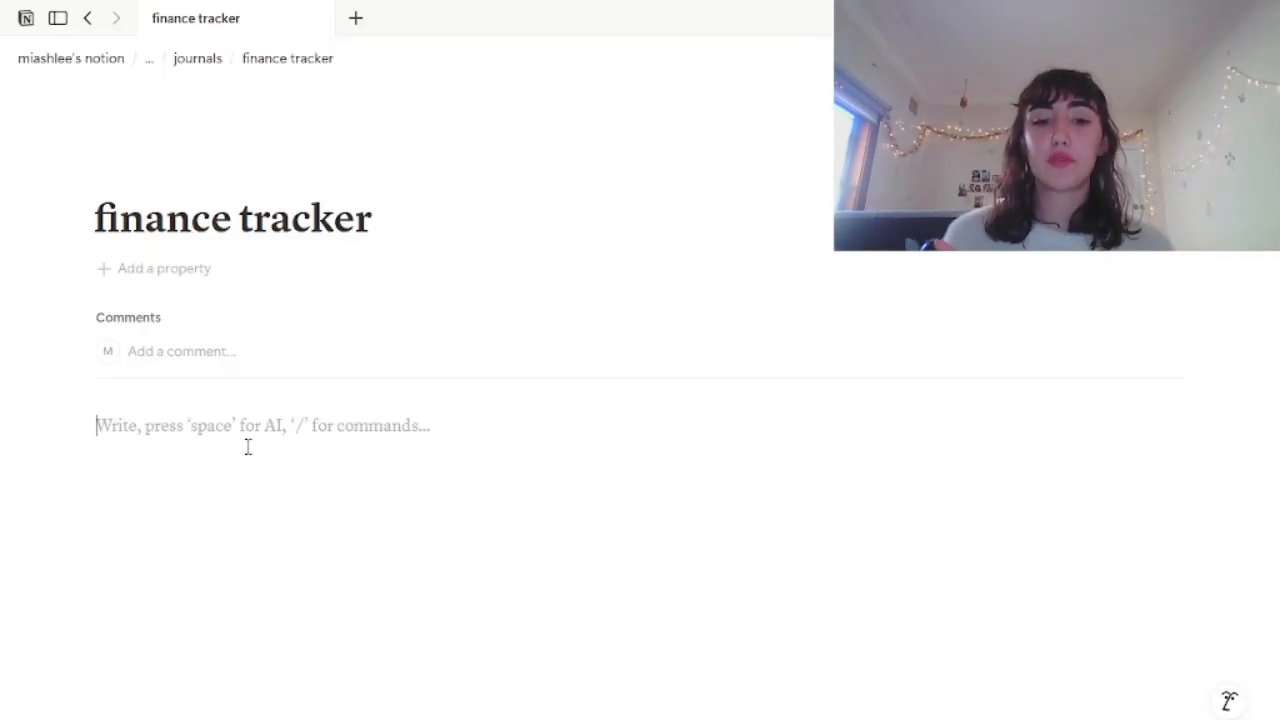
Insert a button named "new entry" in the finance tracker page's body.
type("/butt")
key("Return")
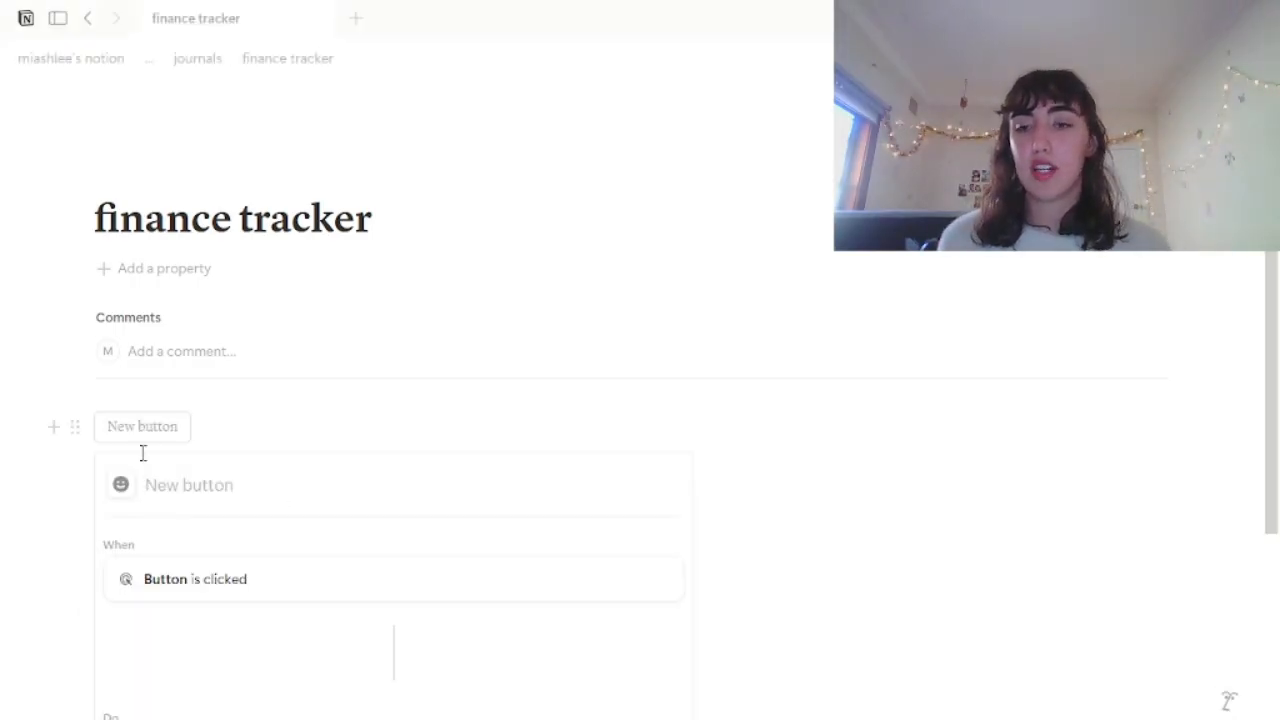
left_click(217, 488)
type("new en")
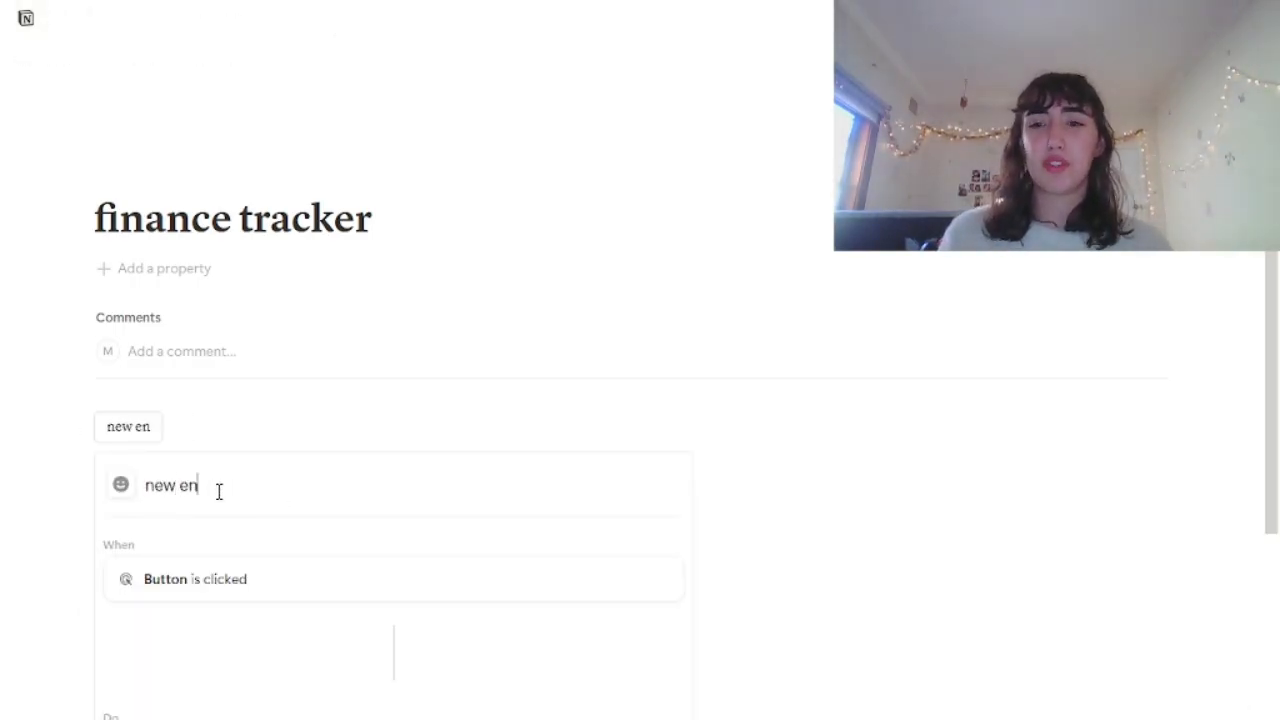
type("try")
Give the button an insert-blocks action containing a "date" toggle with the nested bullet "item purchased".
scroll(240, 586, "down", 3)
left_click(159, 480)
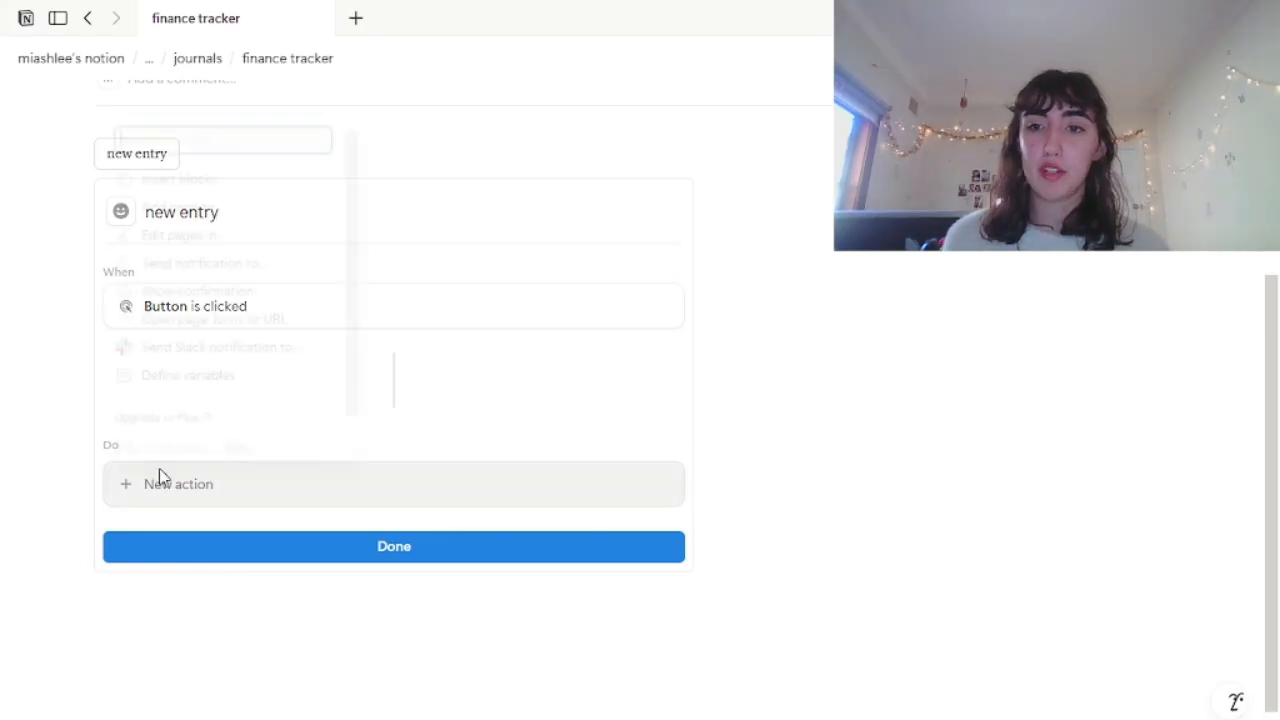
left_click(180, 174)
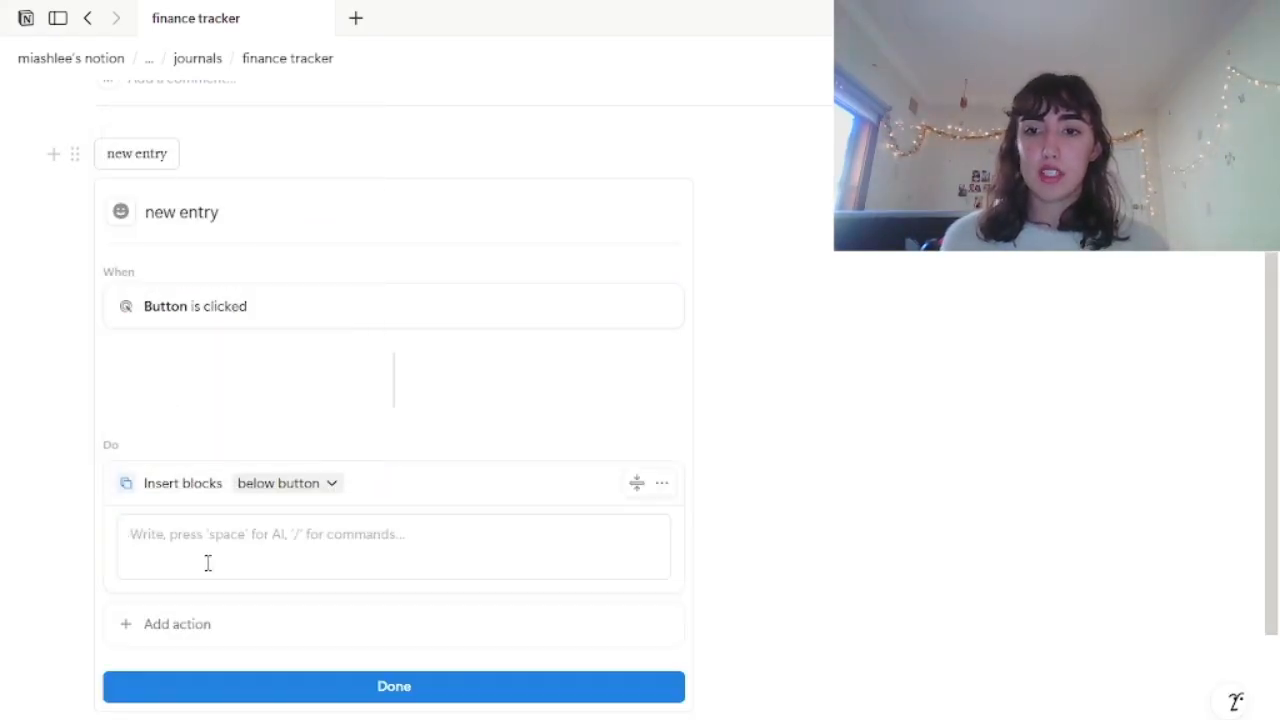
left_click(178, 543)
type("> date")
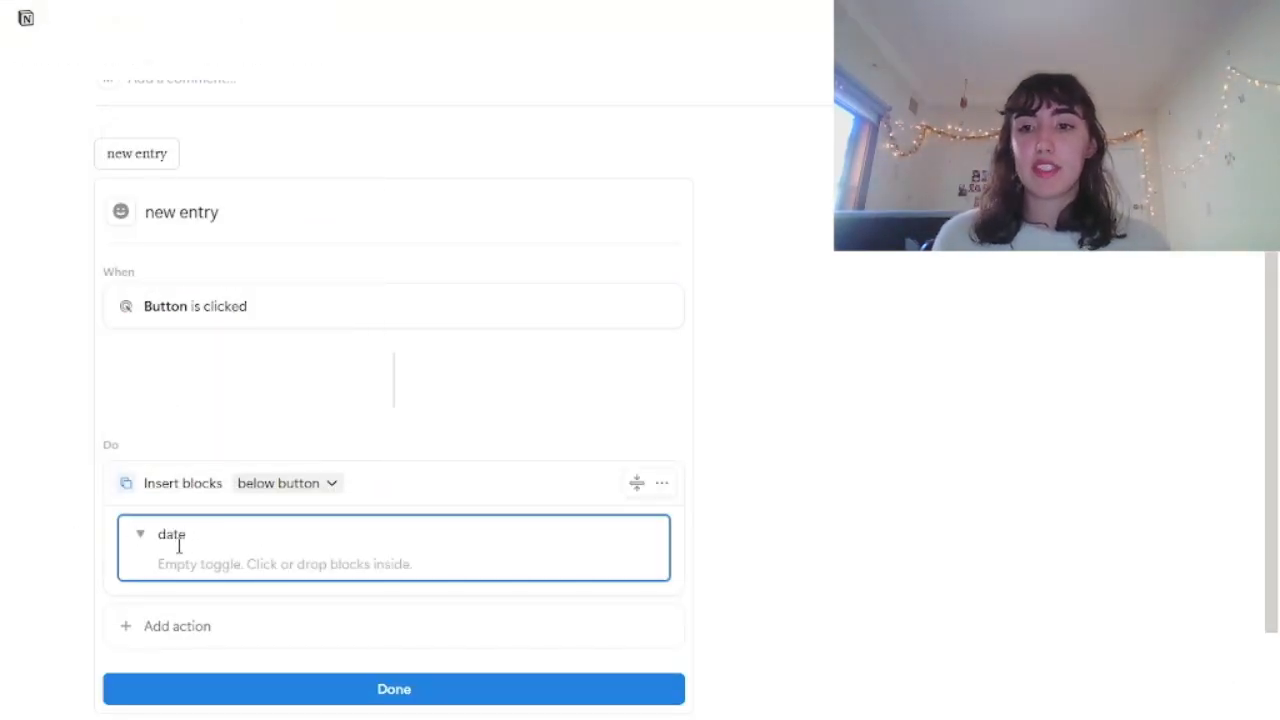
key("Return")
type("-")
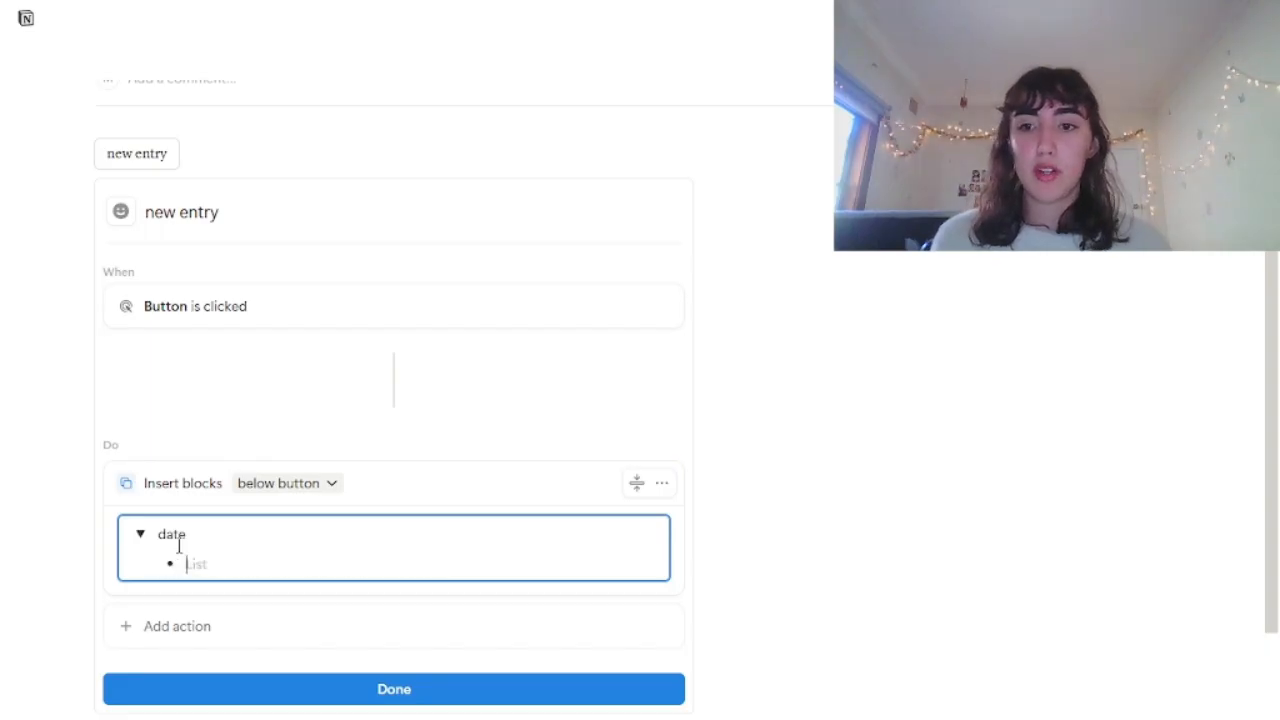
scroll(459, 418, "down", 2)
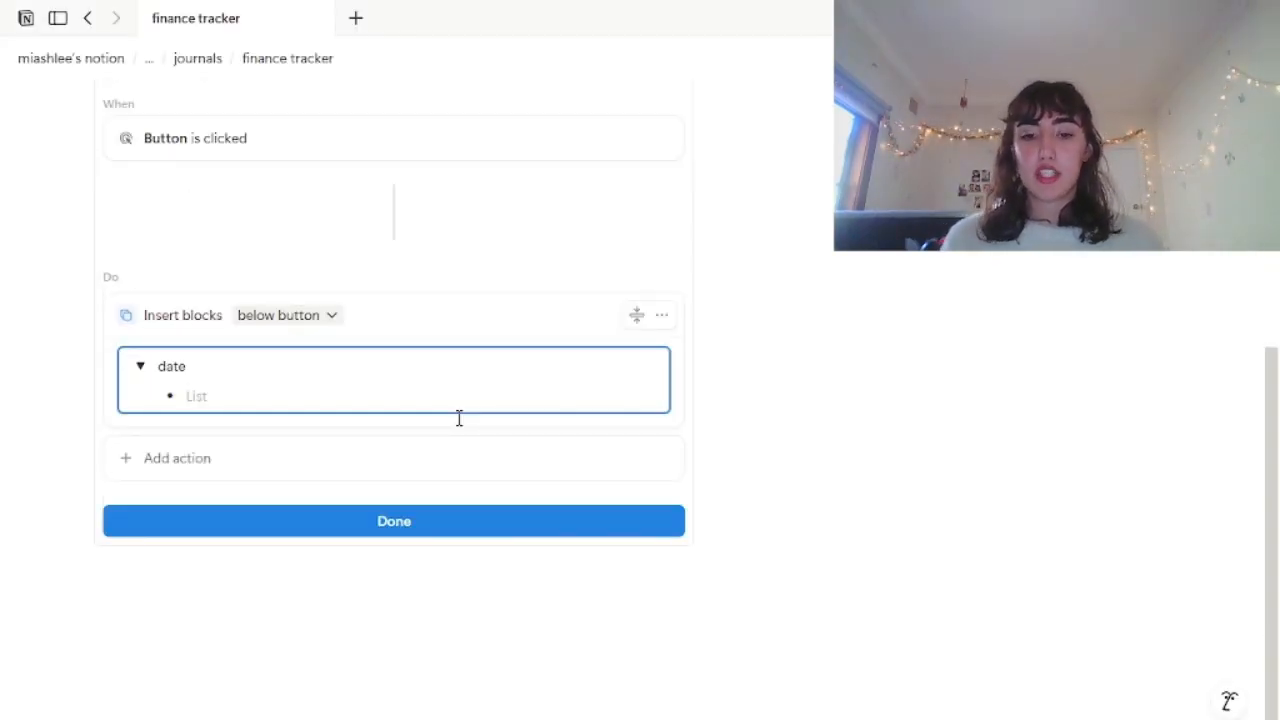
type("item purchased")
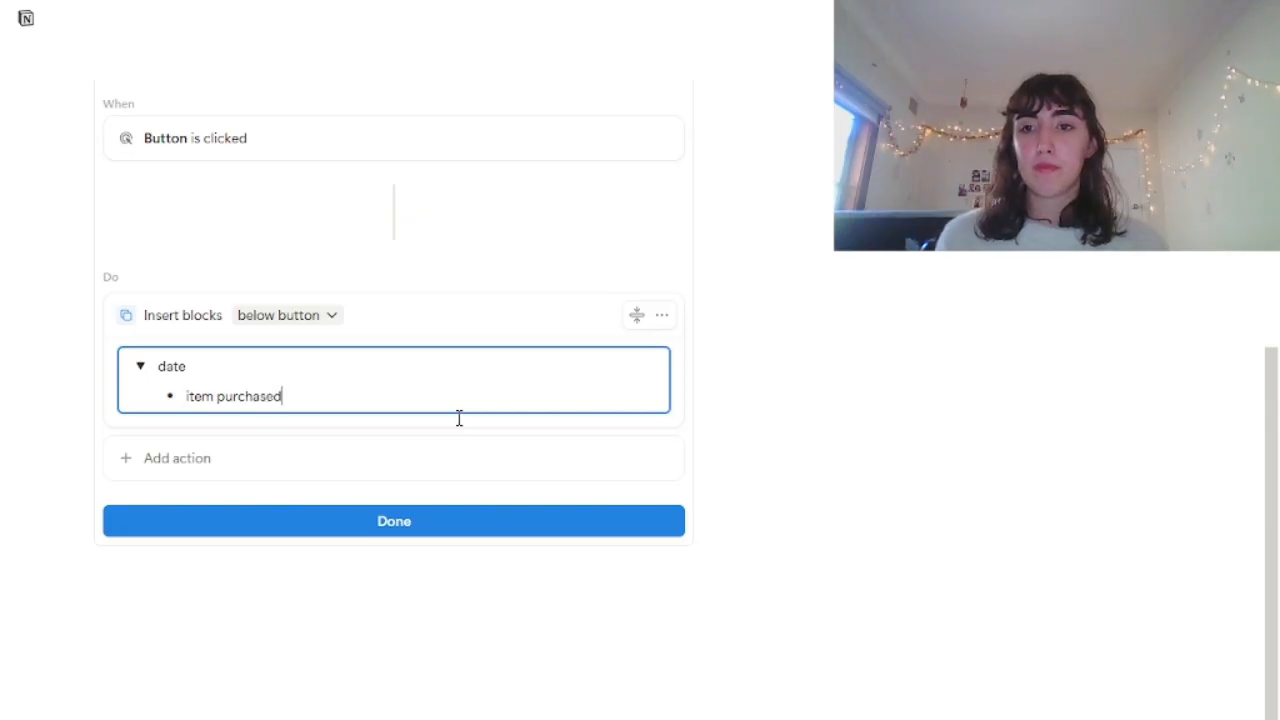
Rename the finance tracker button as "new entry | outcome".
scroll(459, 418, "up", 2)
left_click(207, 180)
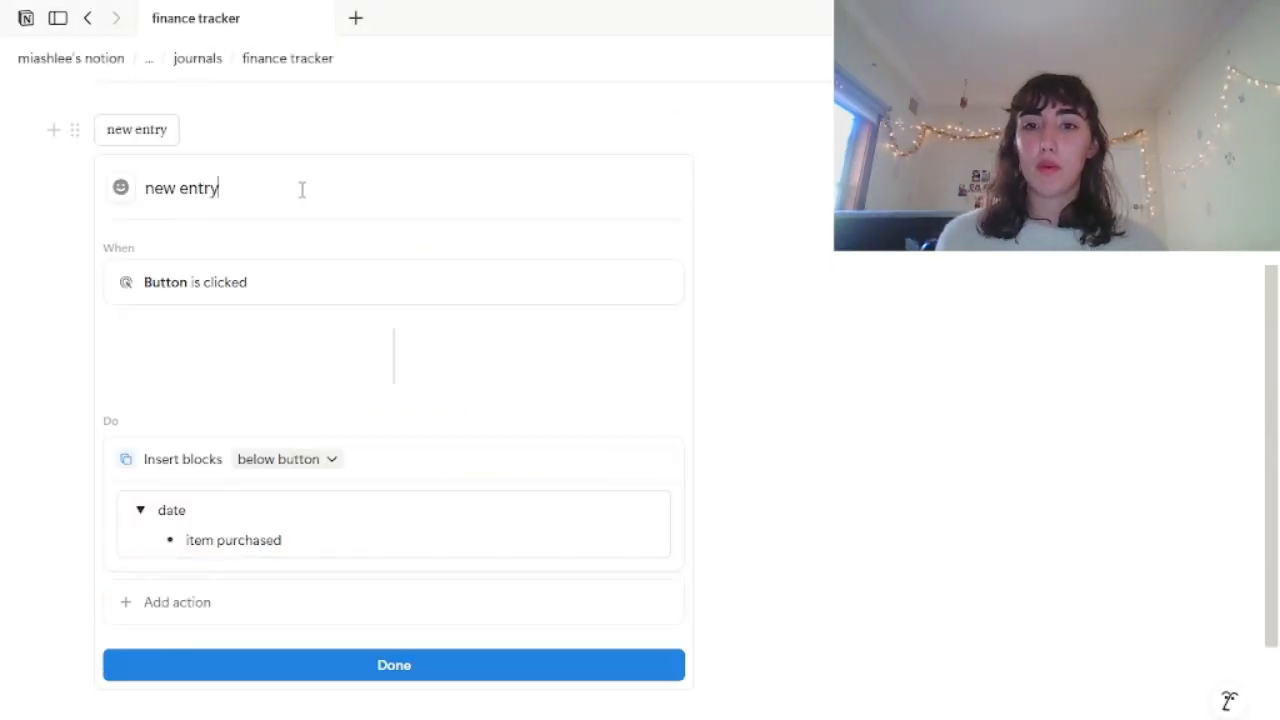
type("- ")
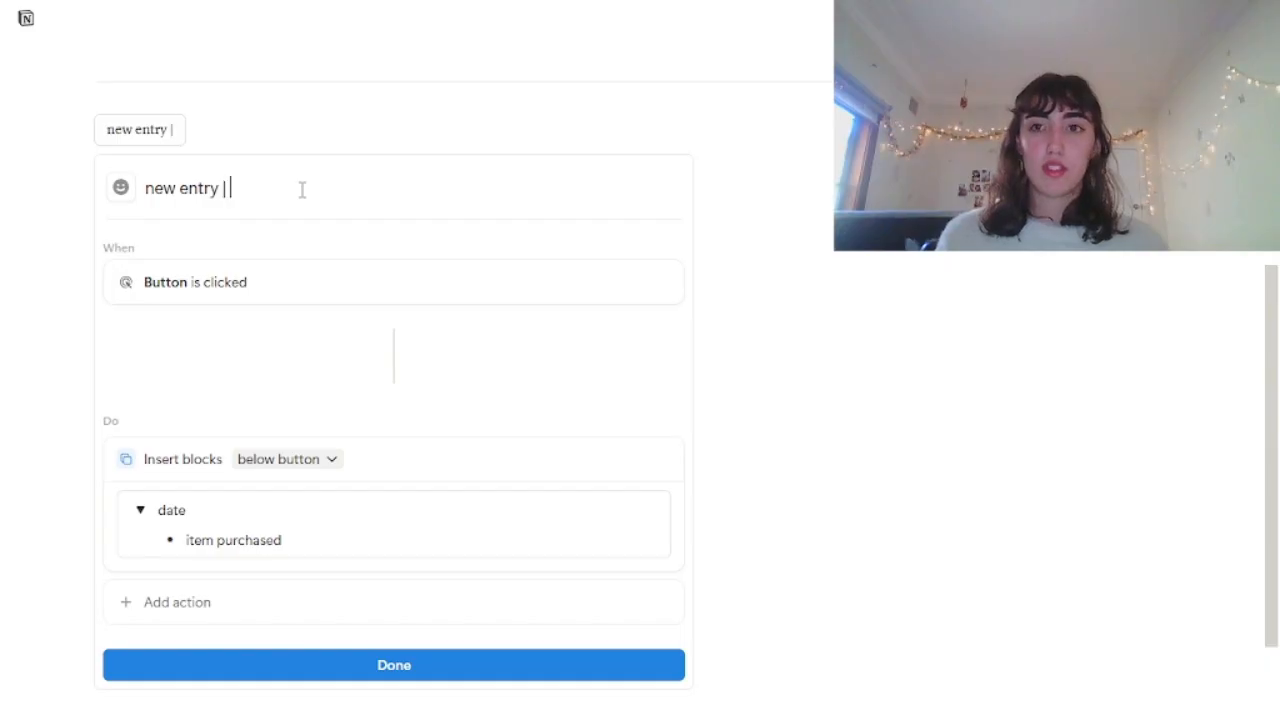
type("outcome")
Add a colon after "item purchased", add the bullets "price of item:" and "balance remaining" under the date toggle, and close the button editor.
scroll(330, 447, "down", 1)
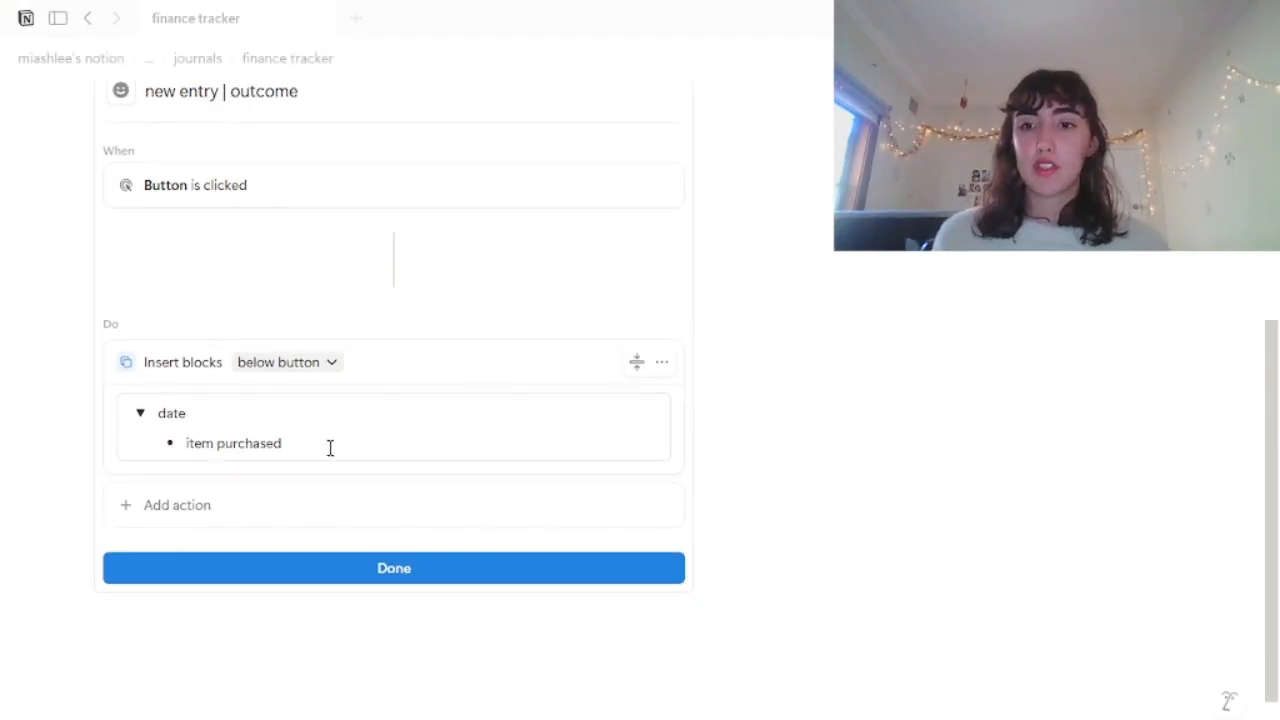
left_click(330, 447)
type(":")
key("Return")
type("pra")
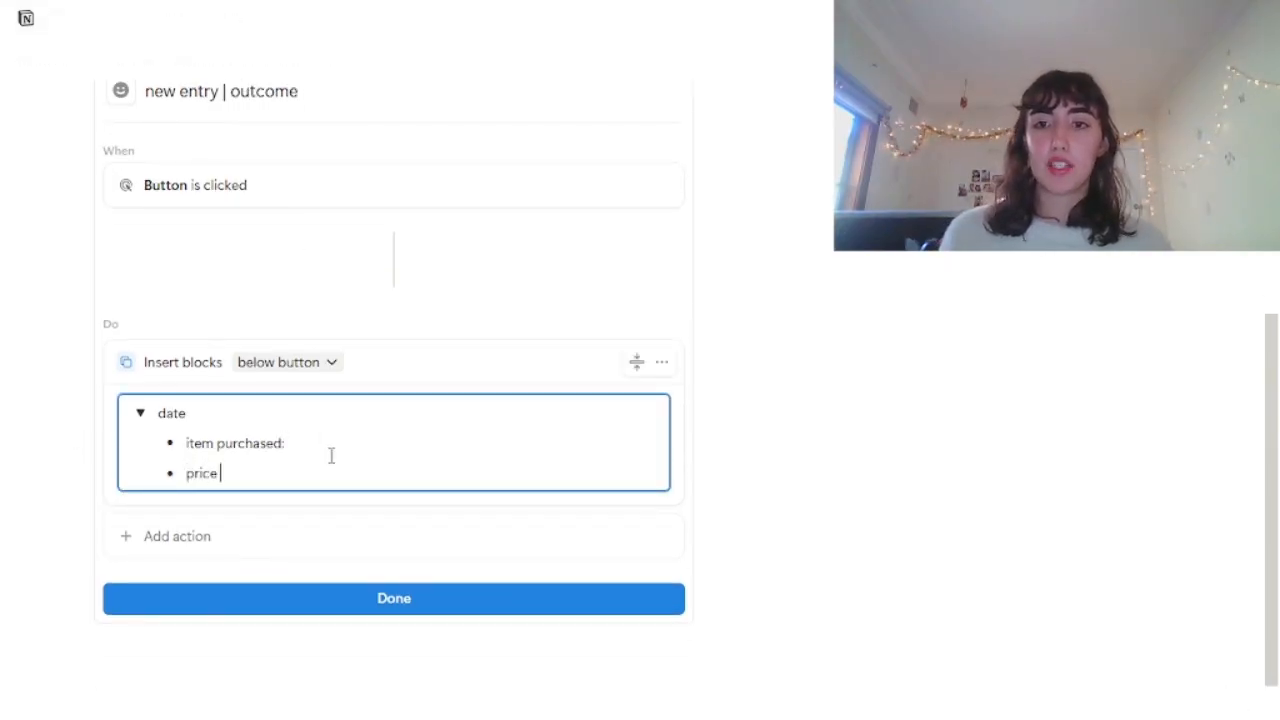
type("ce of item:")
key("Return")
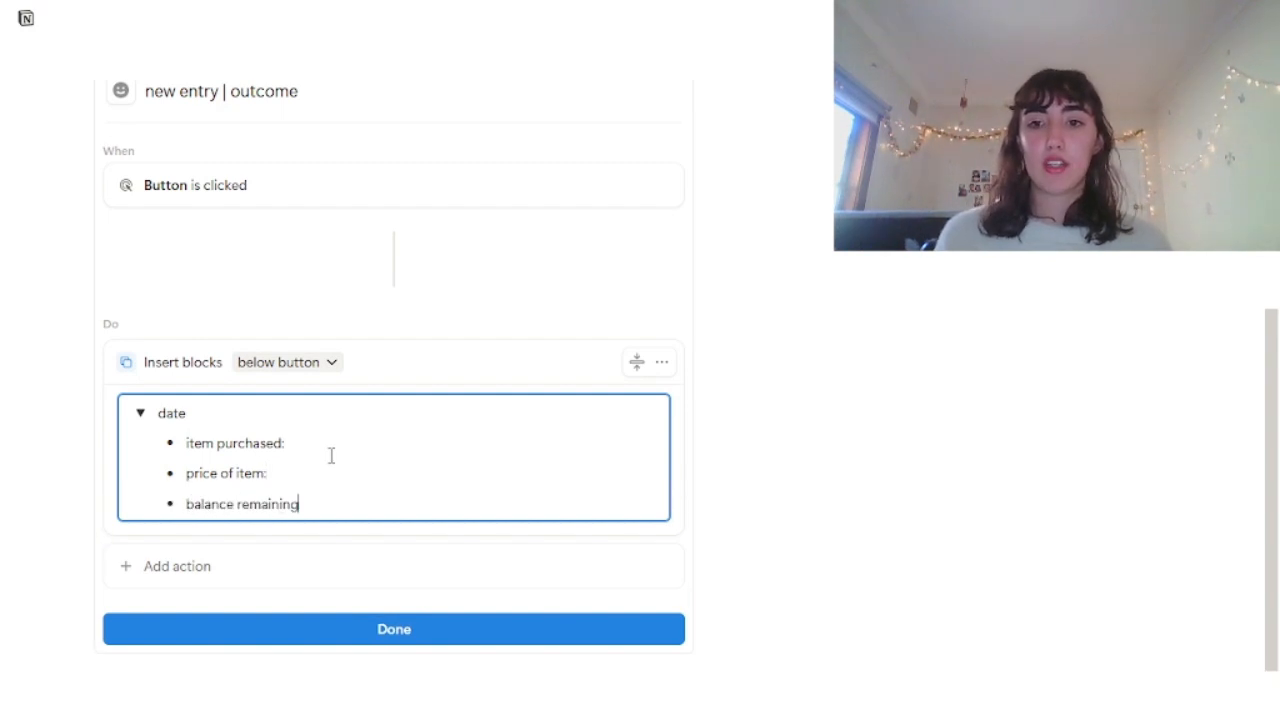
key("Escape")
Insert a second button named "new entry | income" below the outcome button.
left_click(383, 457)
type("/butt")
key("Return")
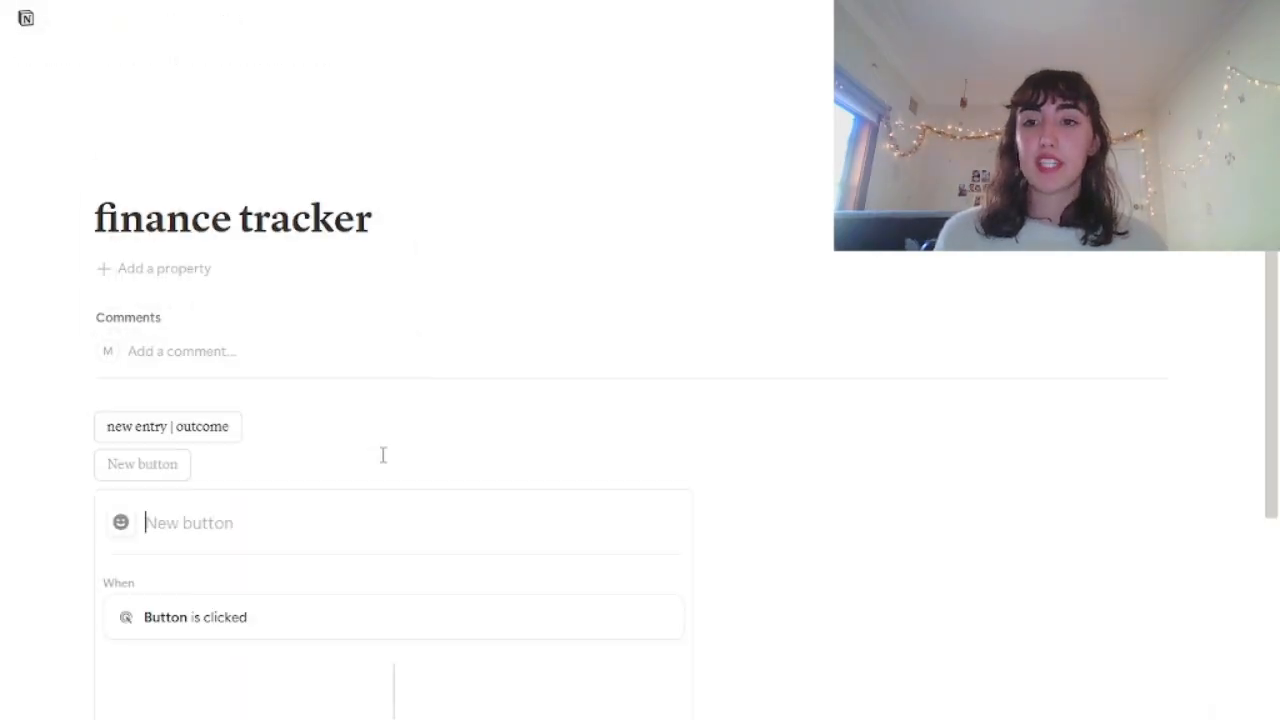
type("new e")
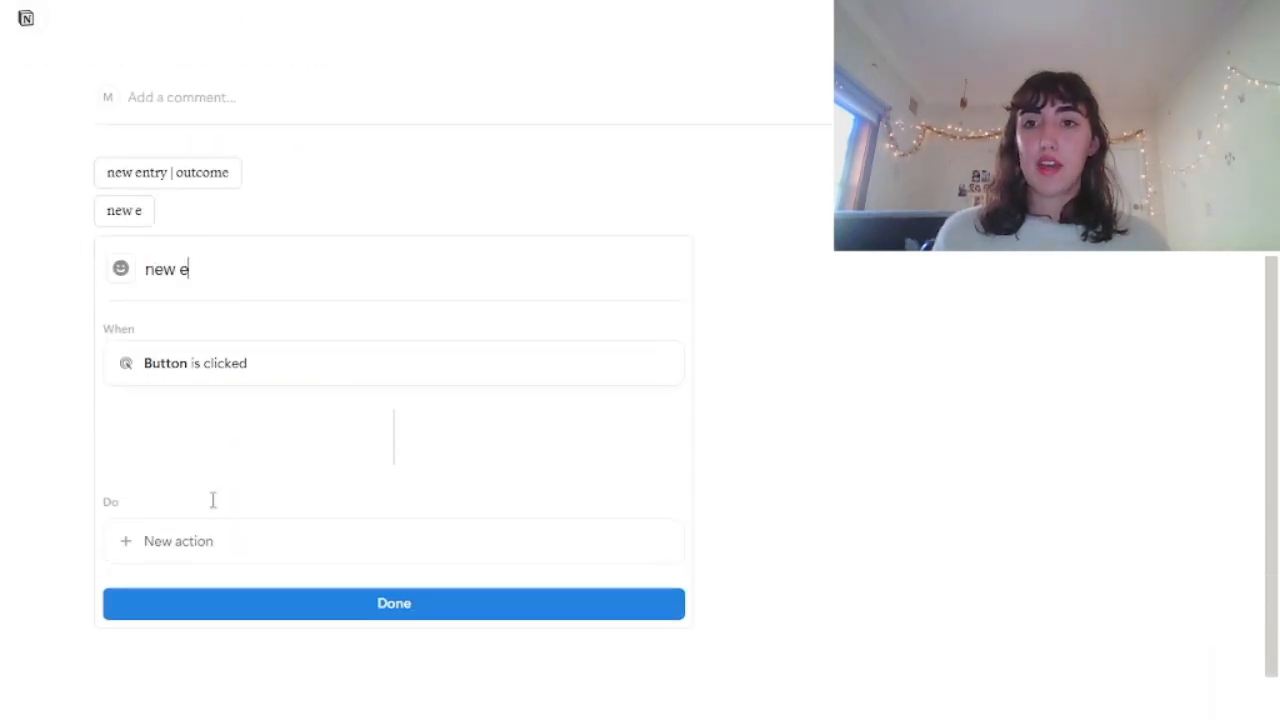
type("ntry | income")
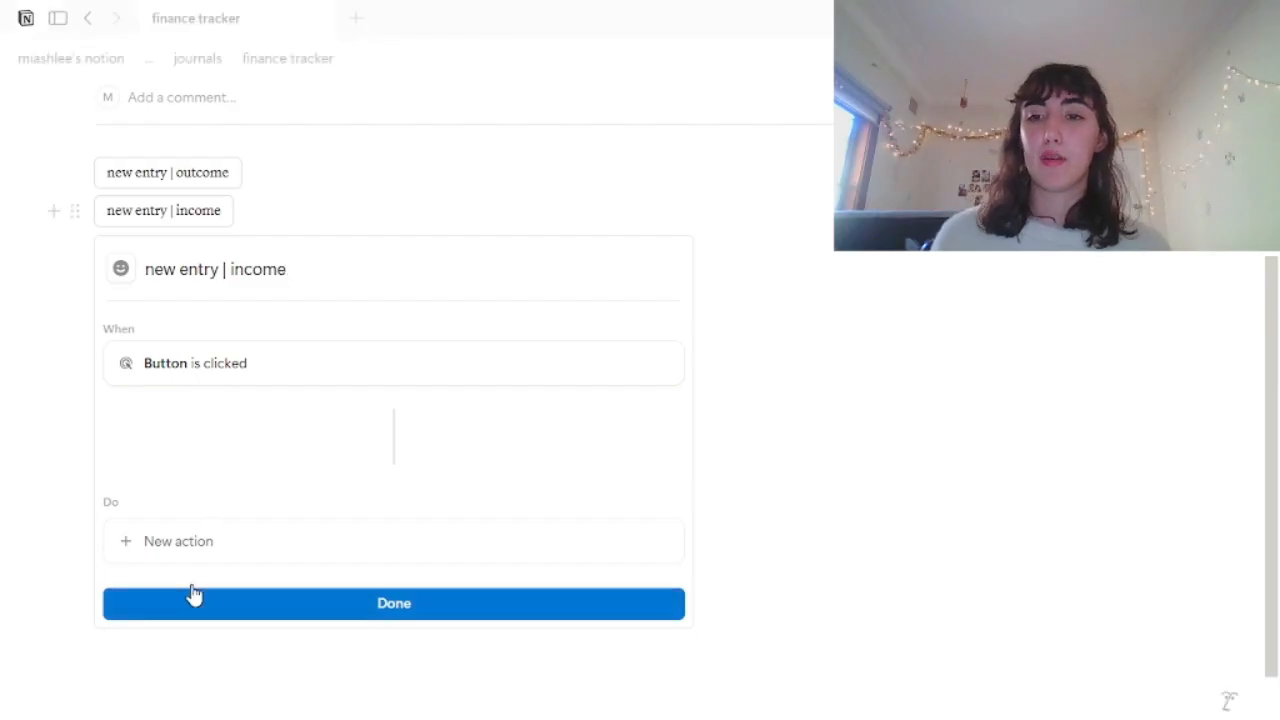
Give the income button an insert-blocks action containing a "date" toggle with an empty nested bullet.
left_click(177, 560)
left_click(181, 226)
type(">")
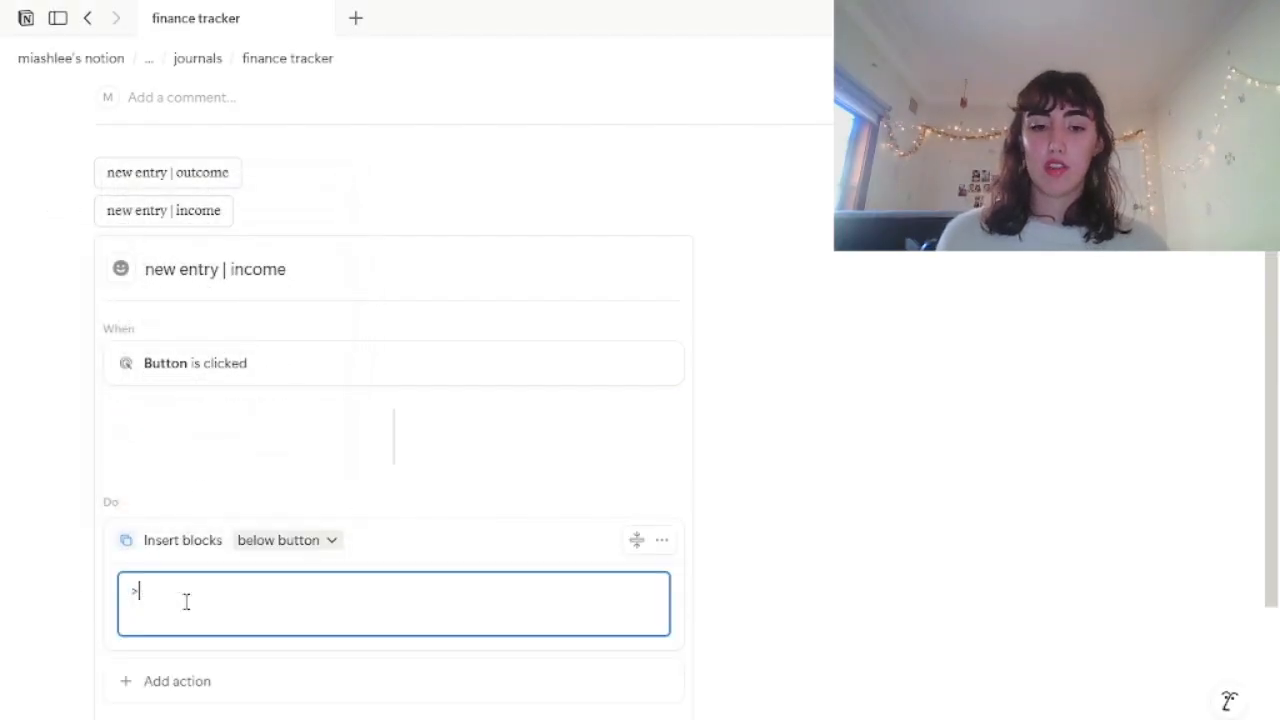
type(" date.")
key("Return")
type("-")
scroll(617, 464, "down", 2)
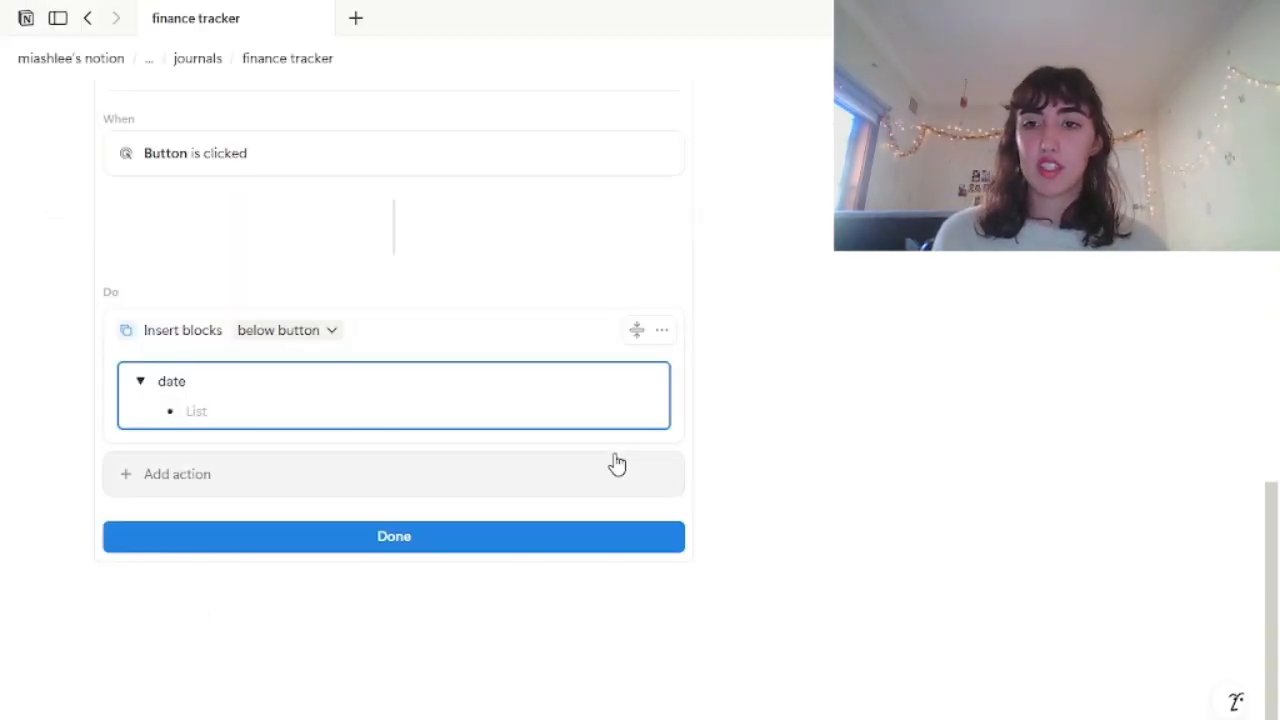
Enter the bullets "amount of income:" and "balance remaining" under the income button's date toggle and leave the editor.
type("amount of")
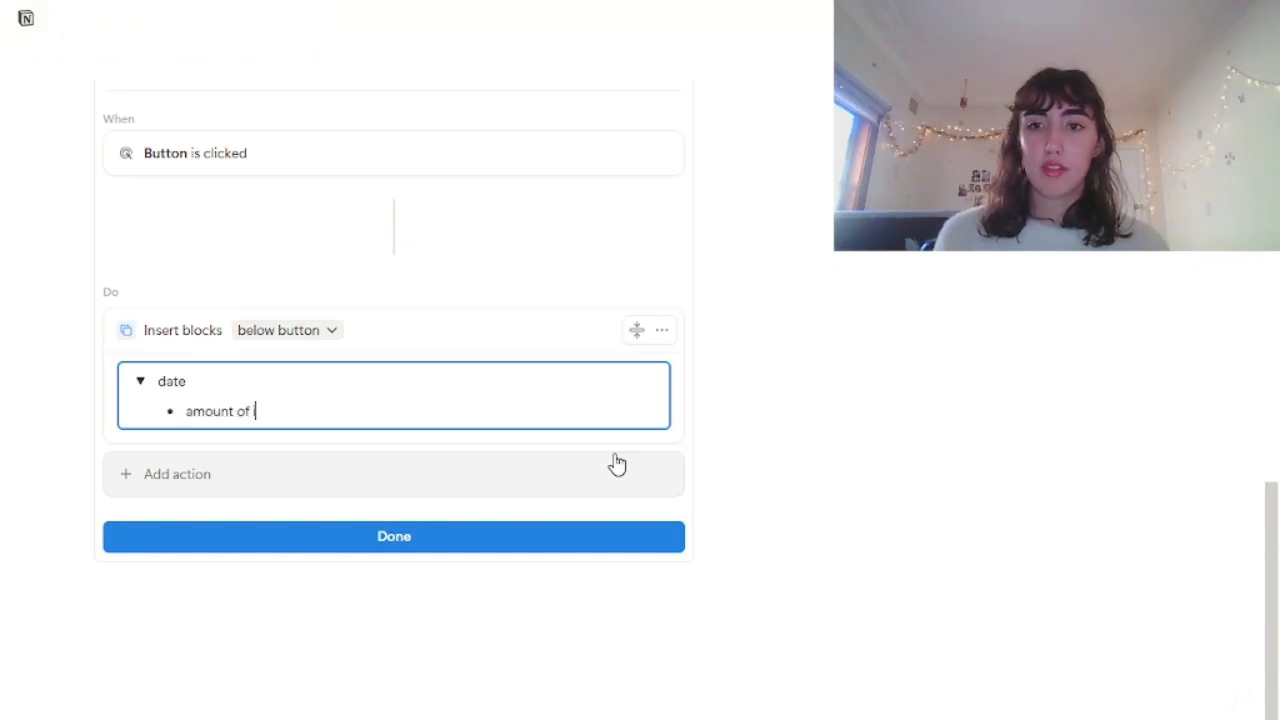
type(" income:")
key("Return")
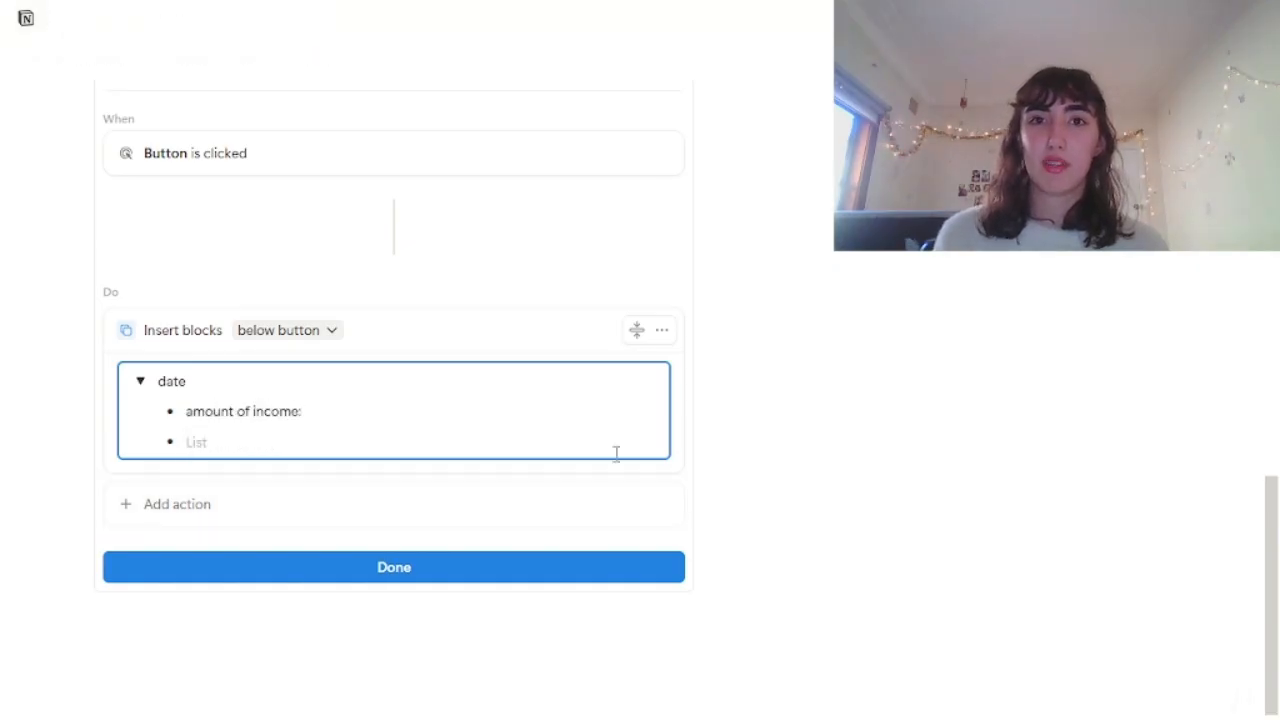
scroll(617, 455, "up", 4)
scroll(617, 455, "down", 3)
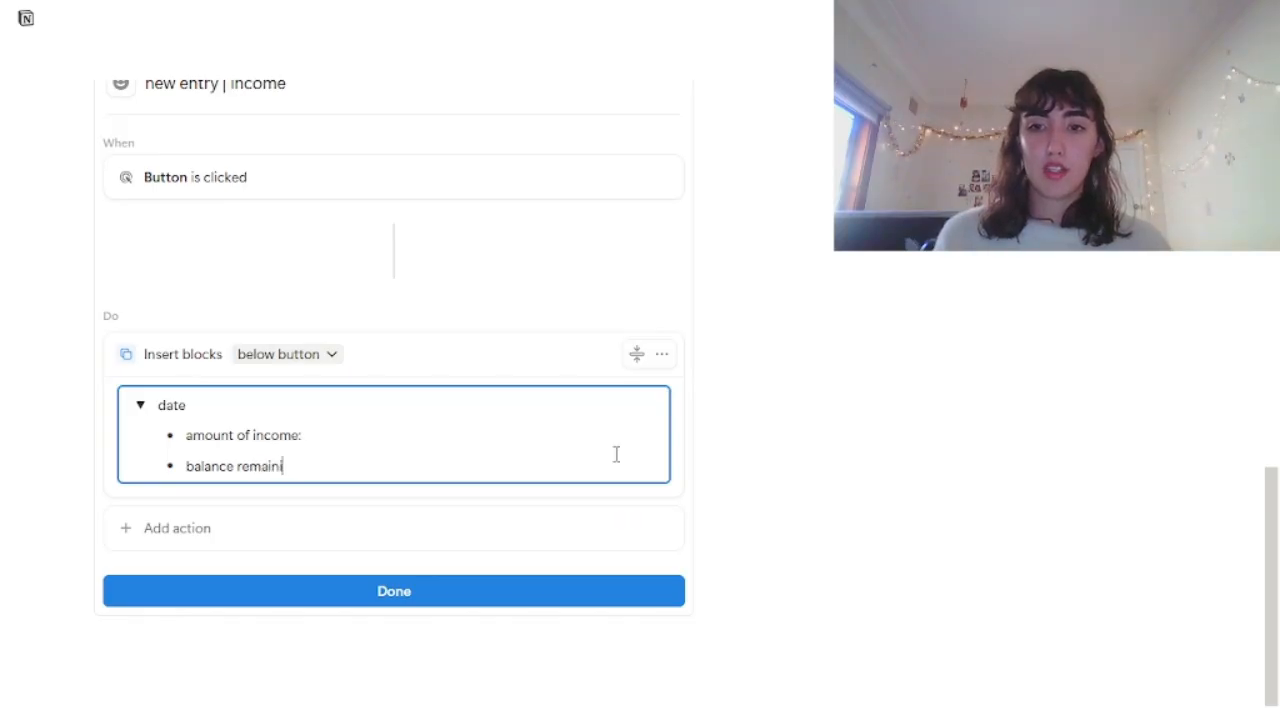
key("Escape")
Return to the main journals page and strike through "finance tracker" in the bullet list below the gallery.
left_click(214, 60)
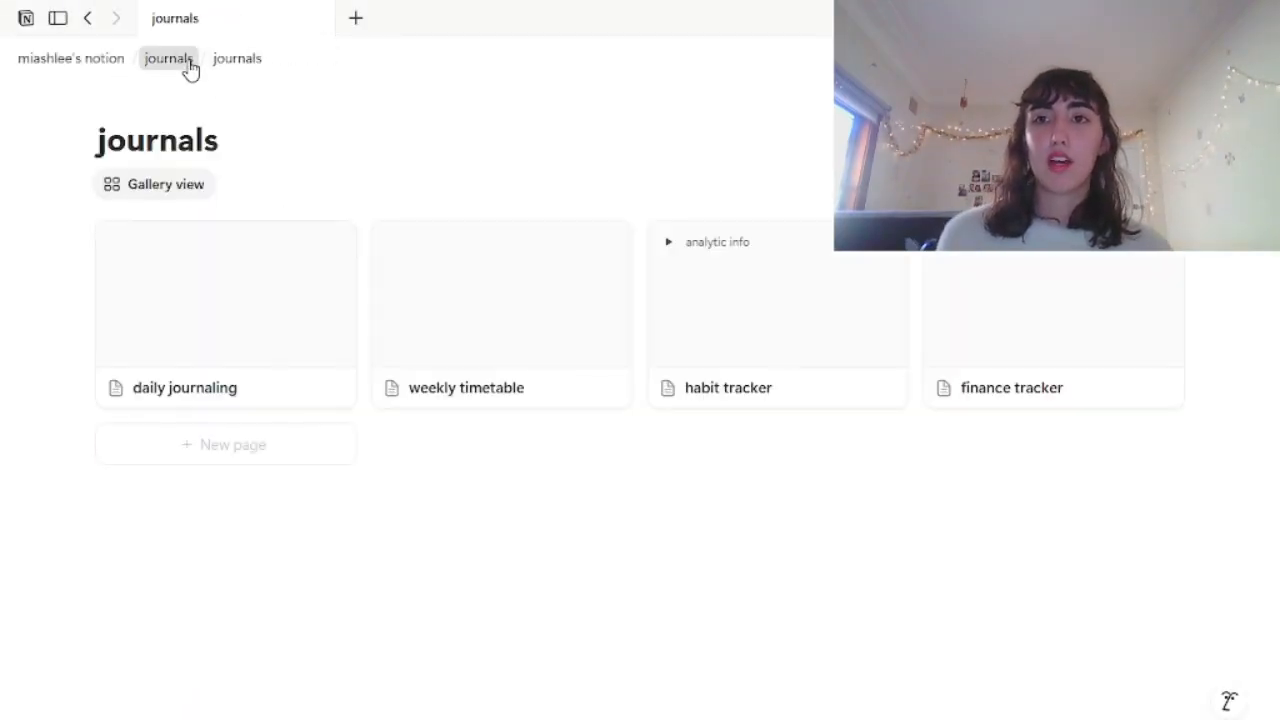
scroll(379, 300, "down", 10)
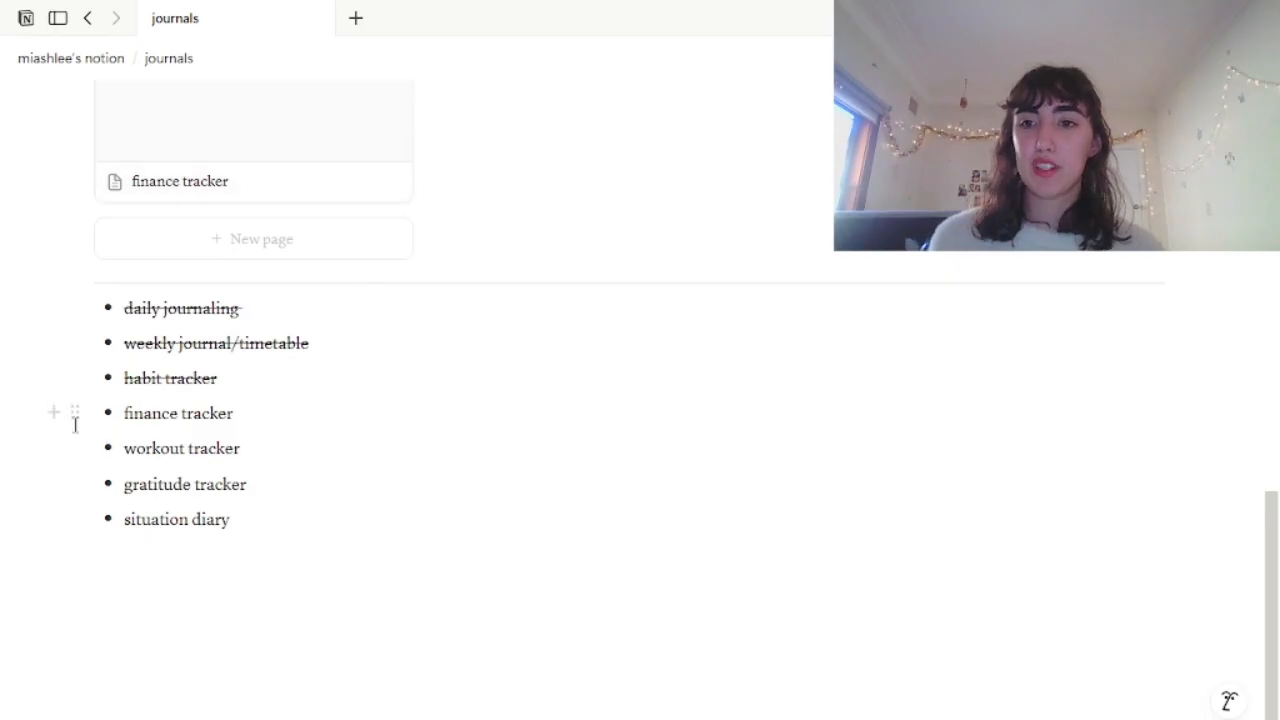
double_click(122, 420)
right_click(205, 415)
left_click(160, 428)
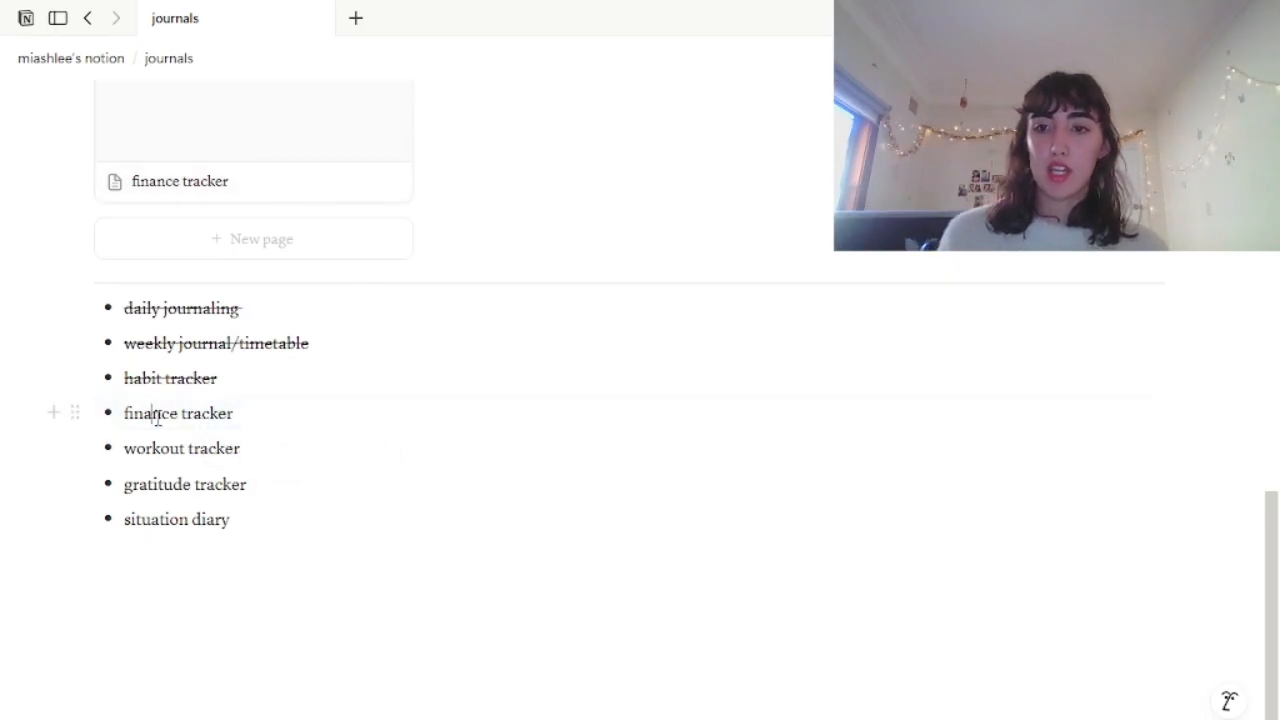
right_click(154, 416)
left_click(203, 415)
triple_click(203, 415)
key("ctrl+shift+s")
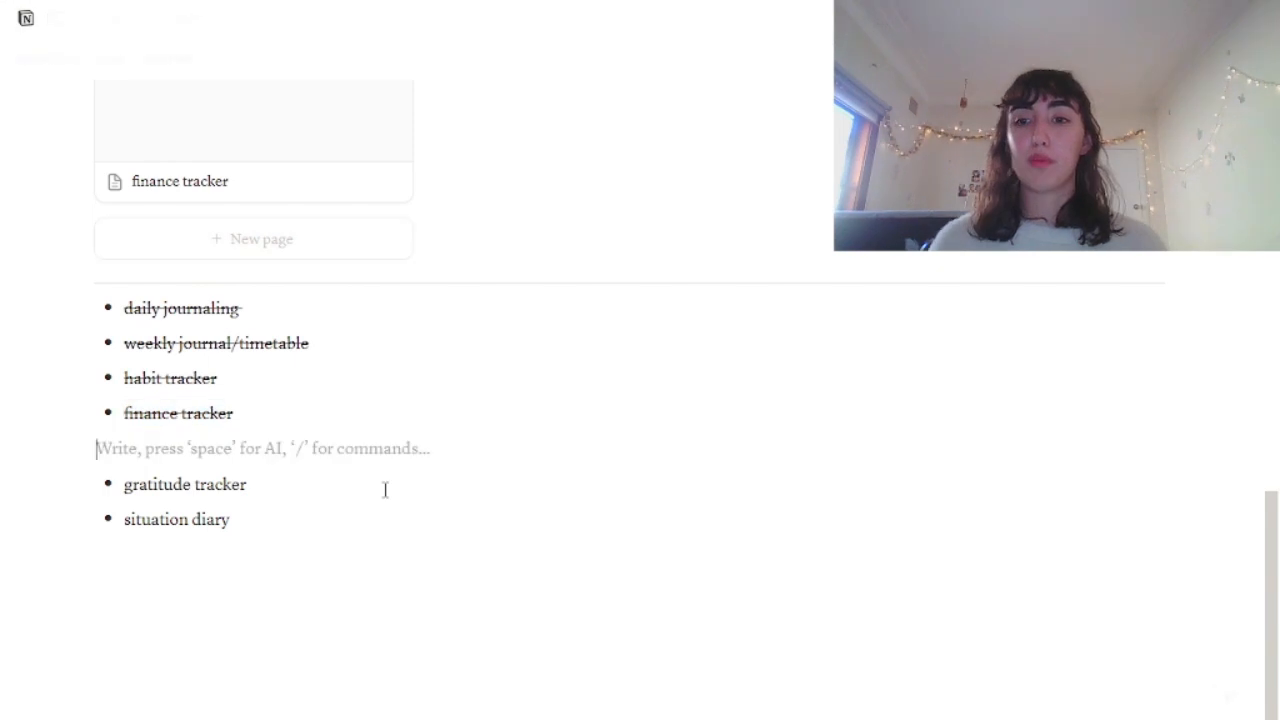
Remove the "workout tracker" bullet from the list and change "gratitude tracker" to "gratitude diary".
key("BackSpace")
double_click(223, 488)
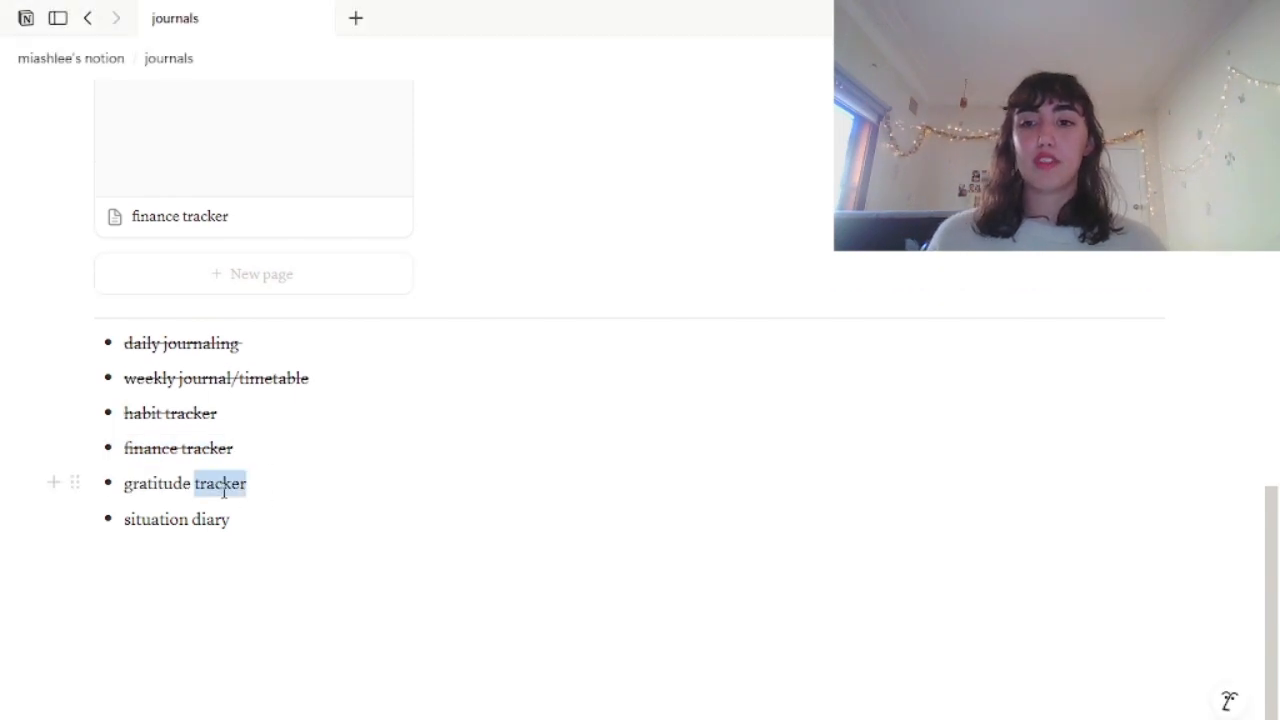
type("diary")
Create a new gallery page named "gratitude diary" and open it as a full page.
left_click(199, 272)
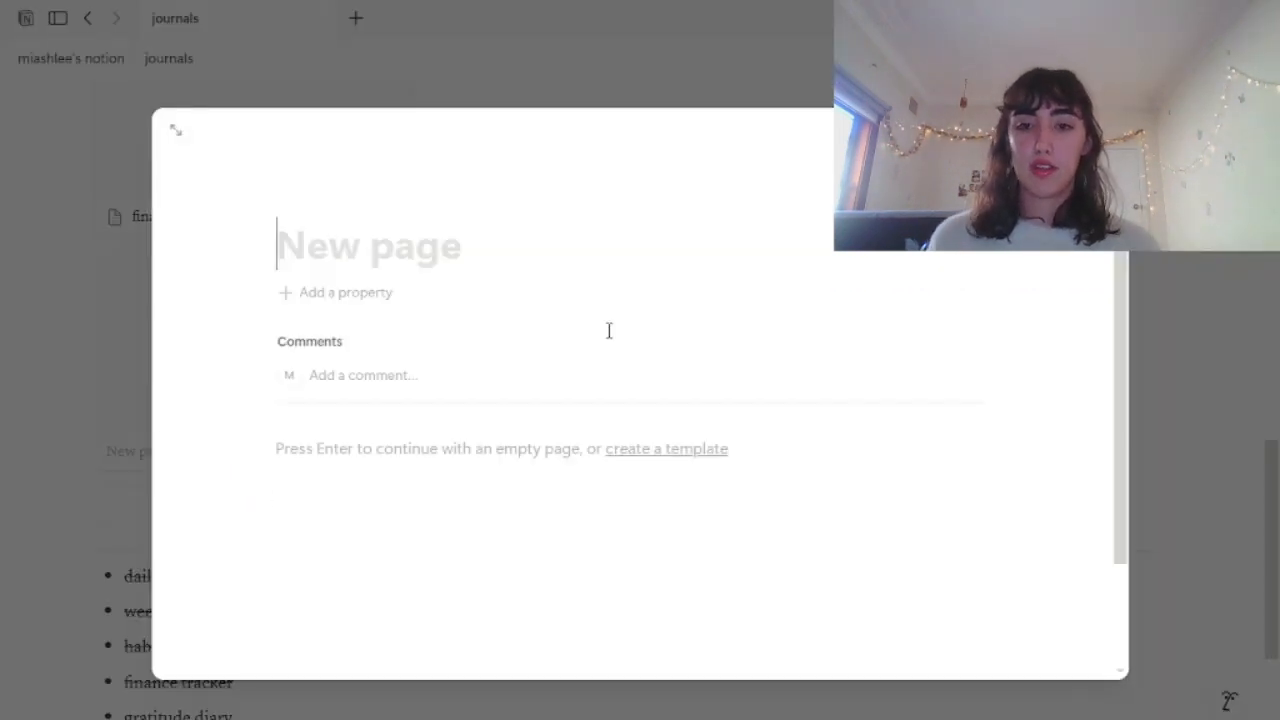
type("gratitude diary")
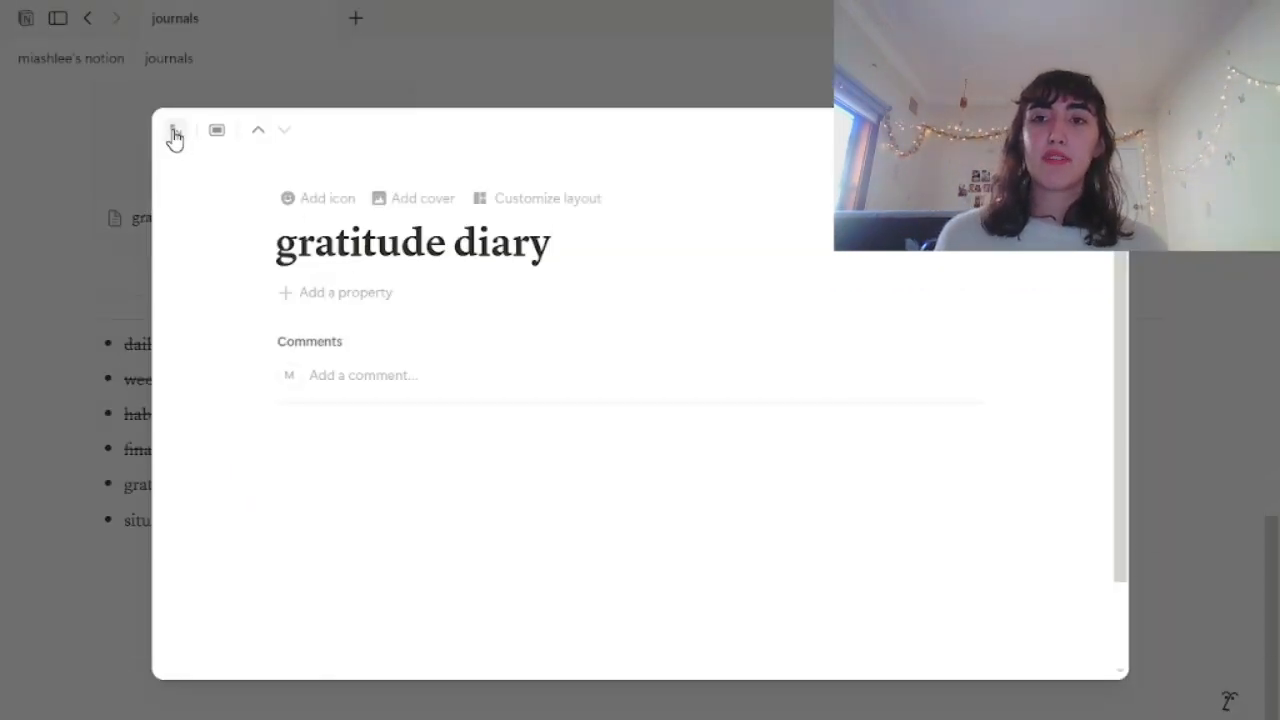
left_click(173, 131)
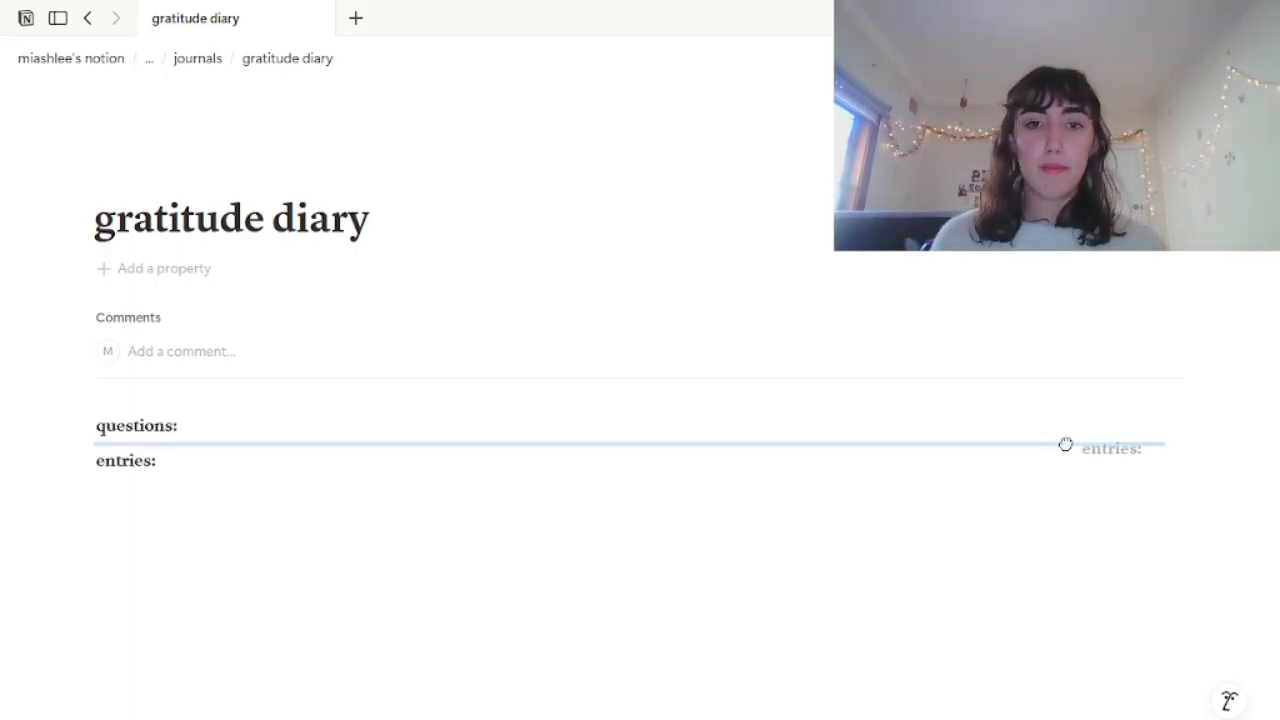
Move the "entries:" heading into a second column beside "questions:" and place the cursor below it.
left_click_drag(1066, 443, 1170, 433)
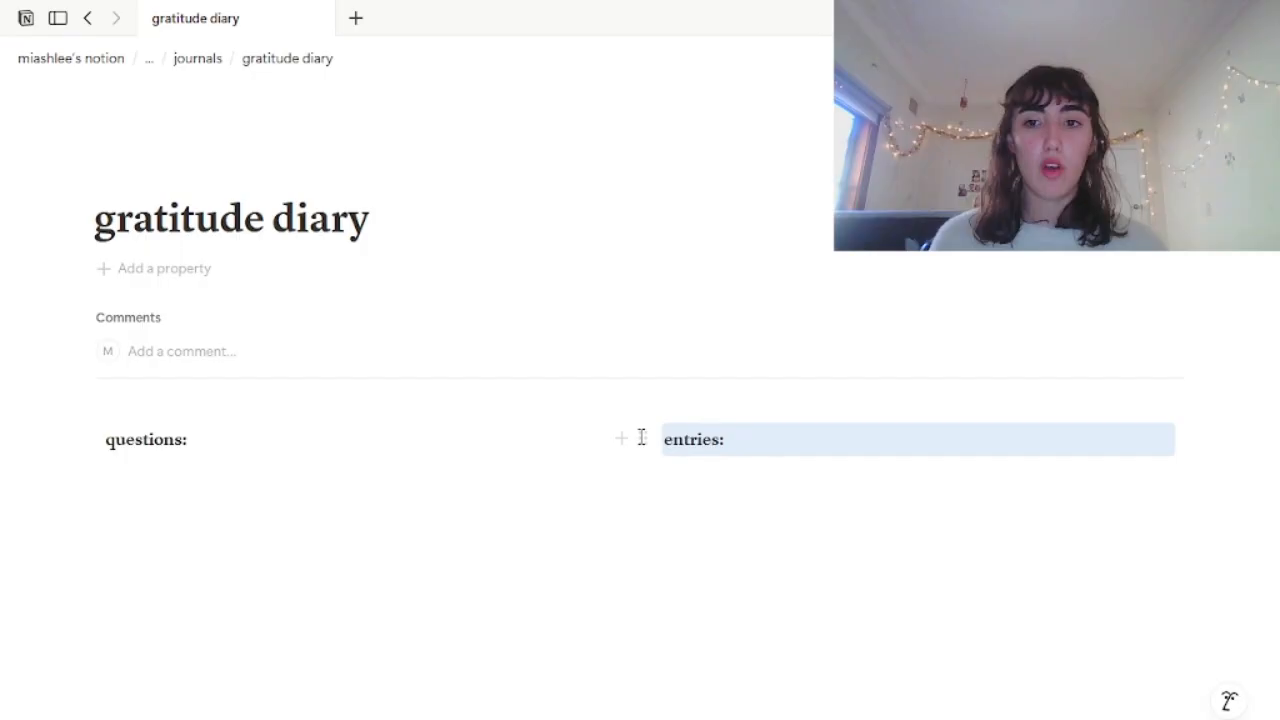
left_click(431, 531)
left_click(893, 461)
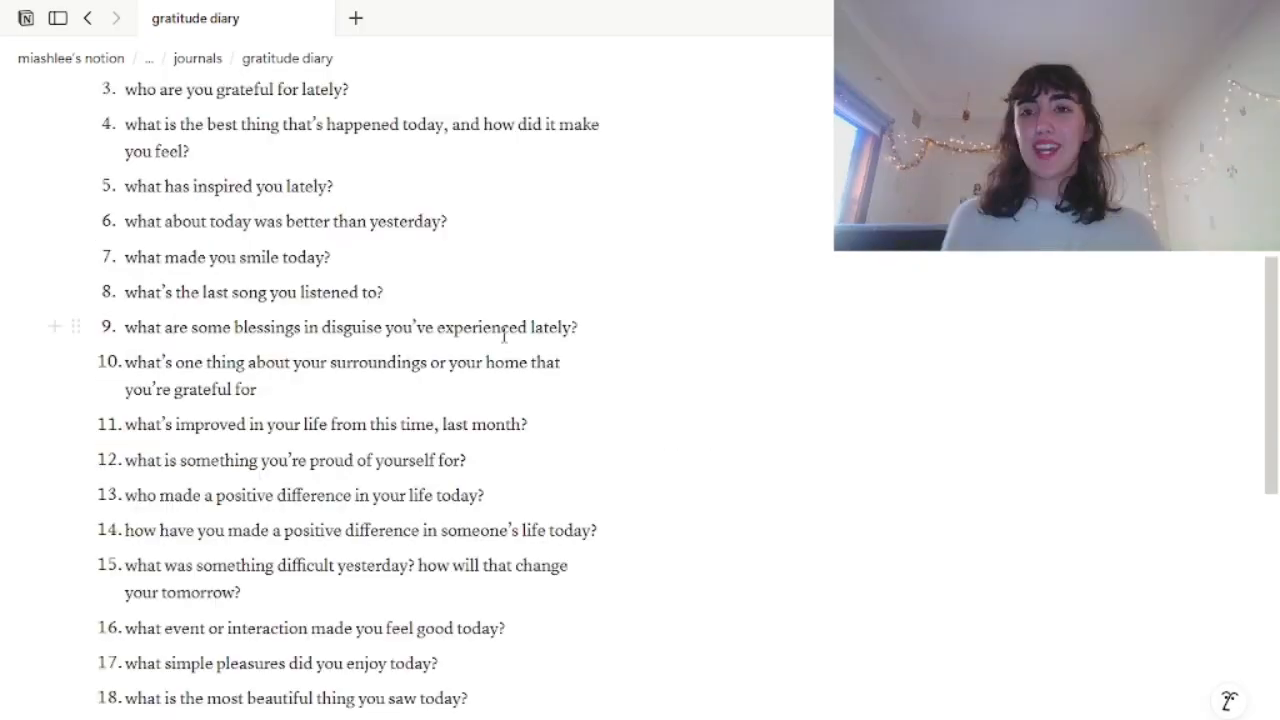
Review the numbered list of gratitude questions on the gratitude diary page.
scroll(503, 334, "up", 3)
scroll(504, 335, "down", 8)
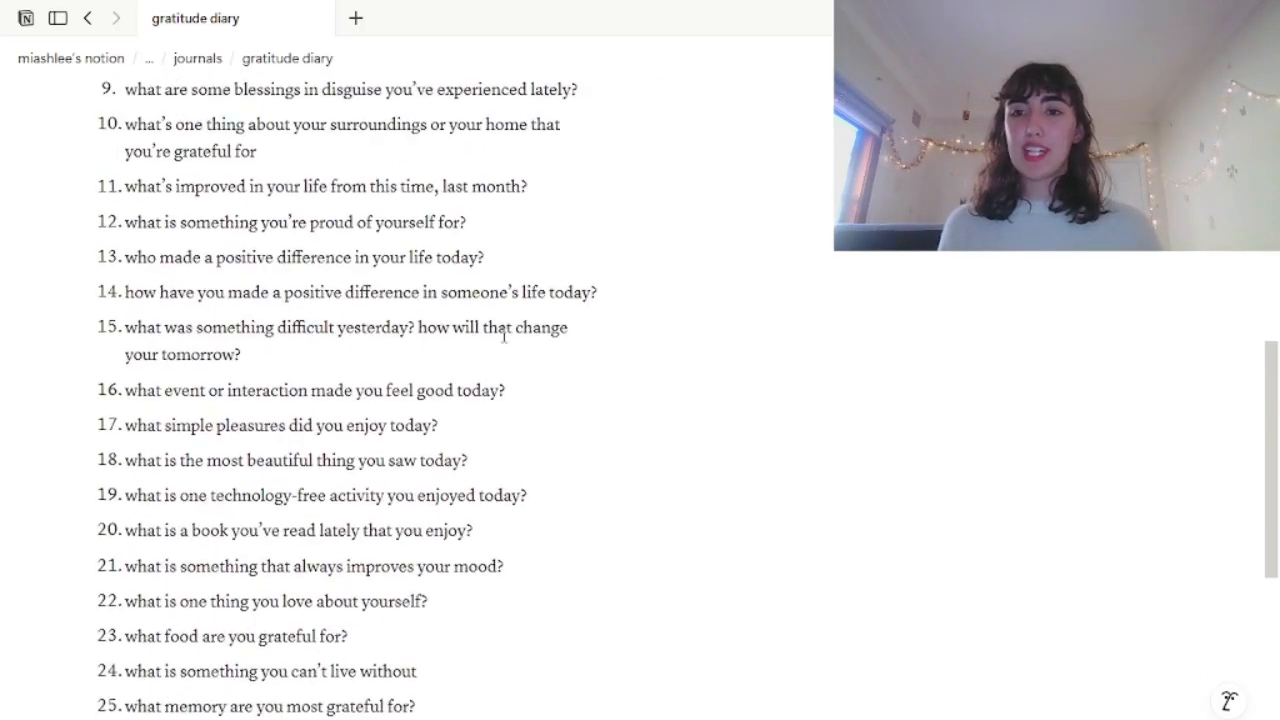
scroll(597, 334, "up", 10)
scroll(786, 343, "down", 5)
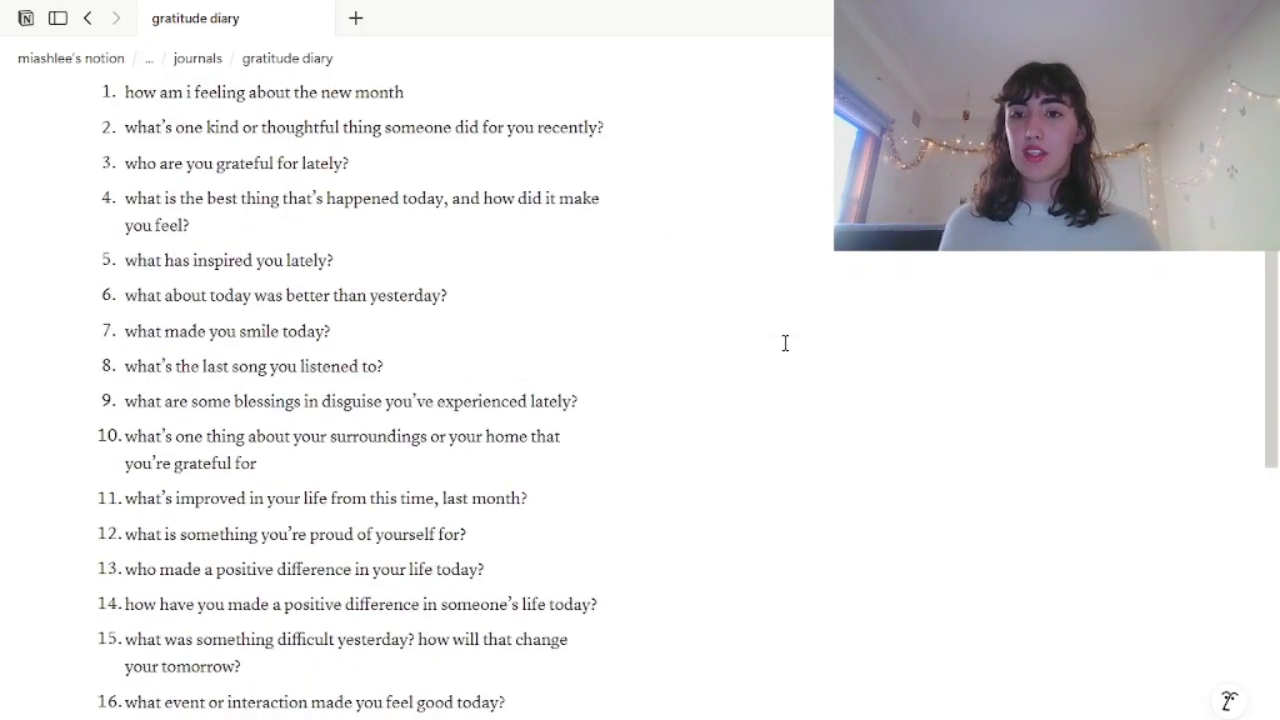
scroll(785, 343, "down", 2)
scroll(785, 343, "down", 2)
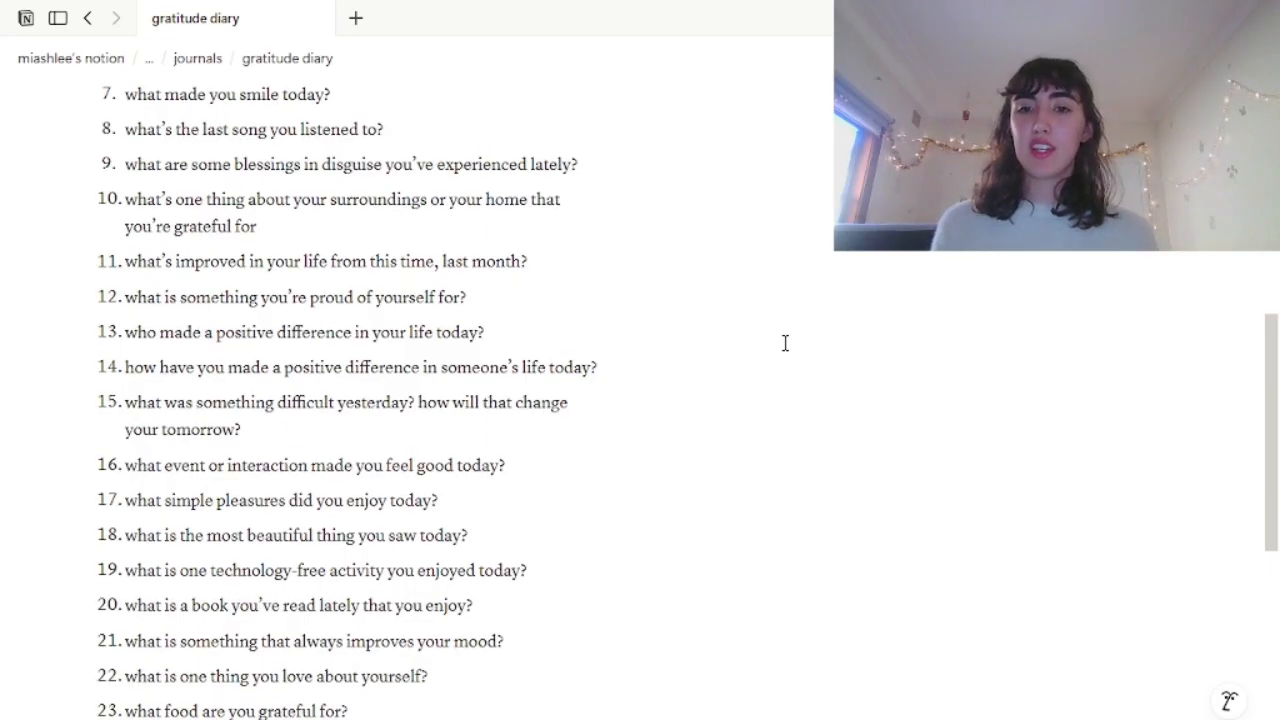
scroll(785, 343, "up", 5)
scroll(714, 260, "down", 2)
scroll(716, 260, "up", 1)
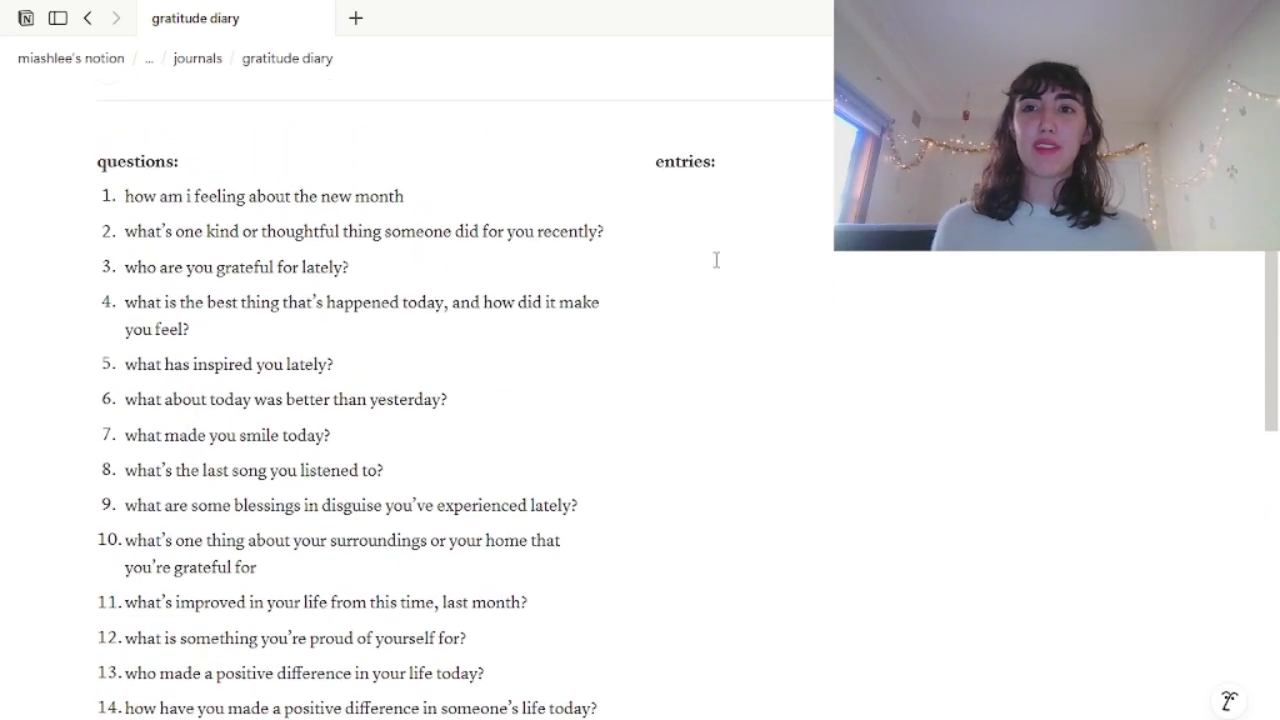
Delete the "entries:" heading from the column beside the questions.
left_click(697, 204)
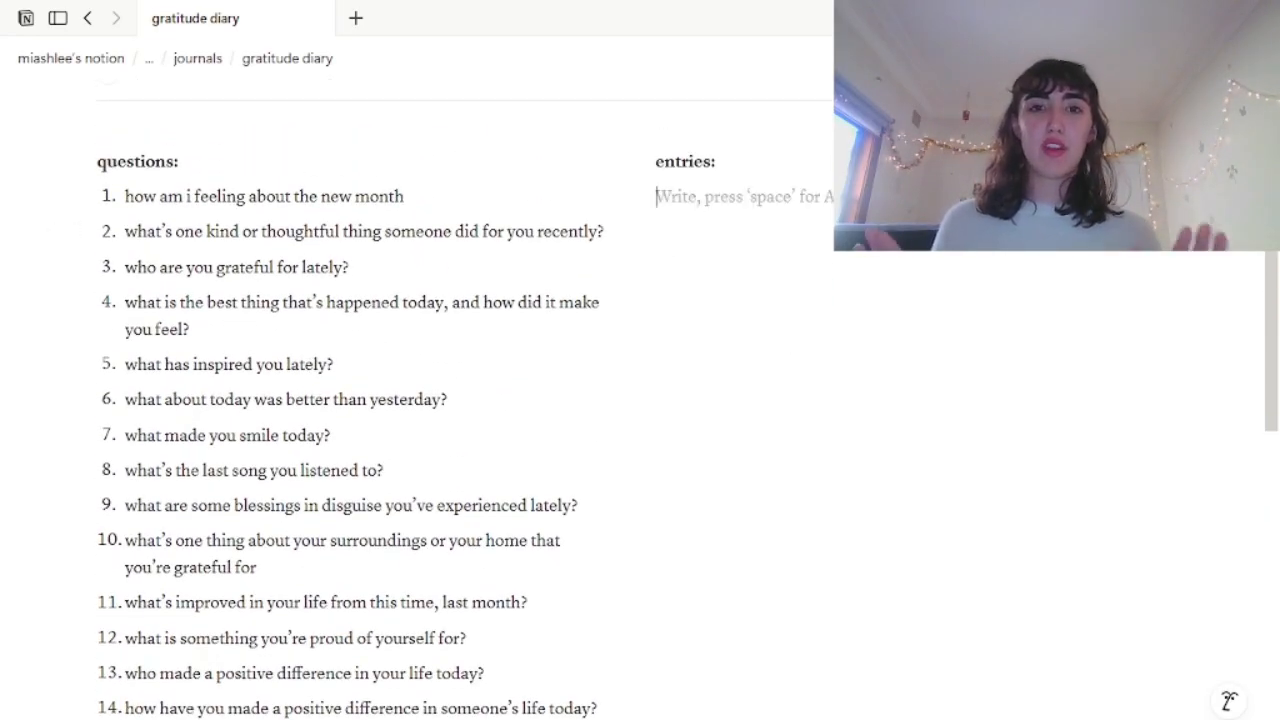
key("BackSpace")
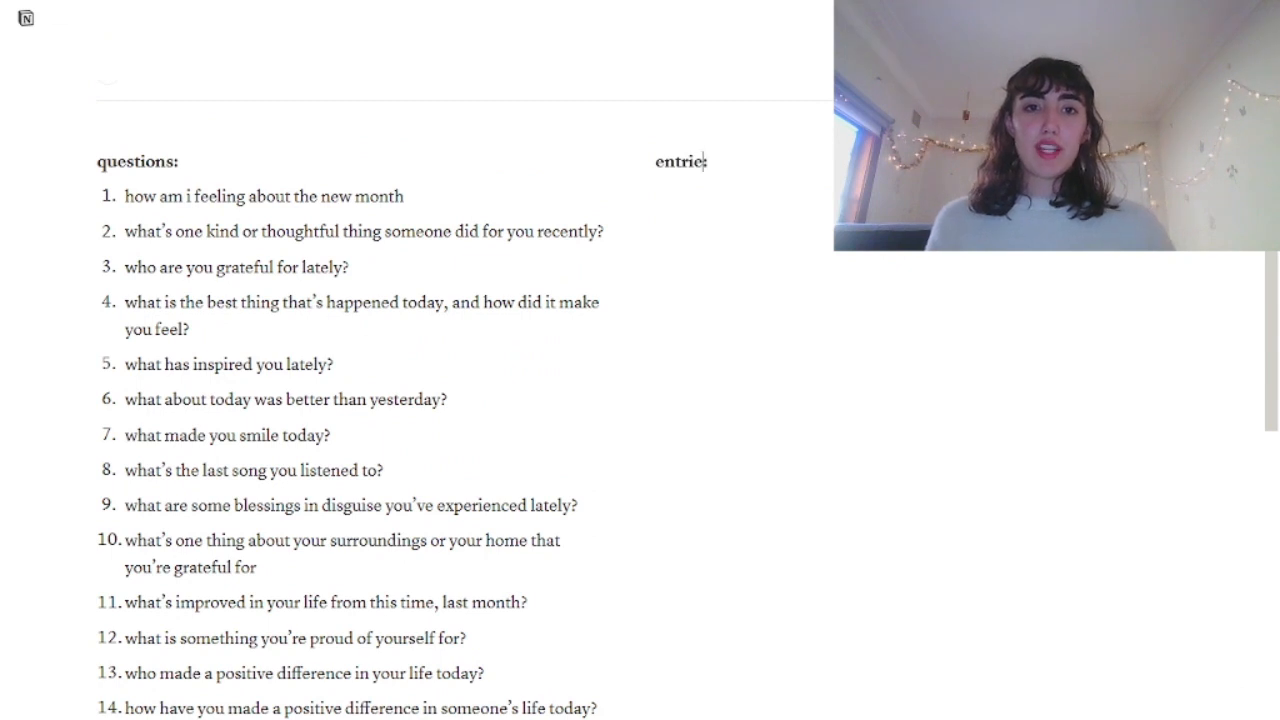
key("BackSpace")
key("BackSpace")
key("BackSpace")
key("BackSpace")
key("BackSpace")
key("BackSpace")
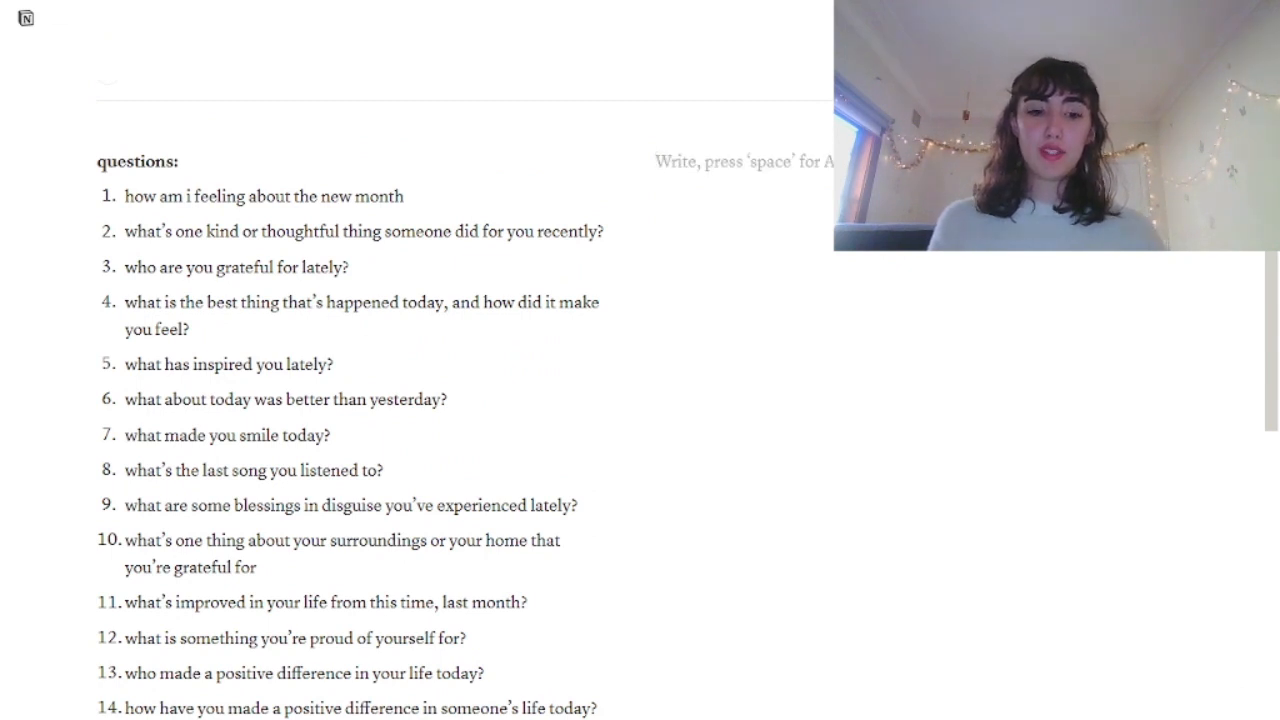
Insert a button named "entries" in the empty column beside the questions.
type("/button")
key("Return")
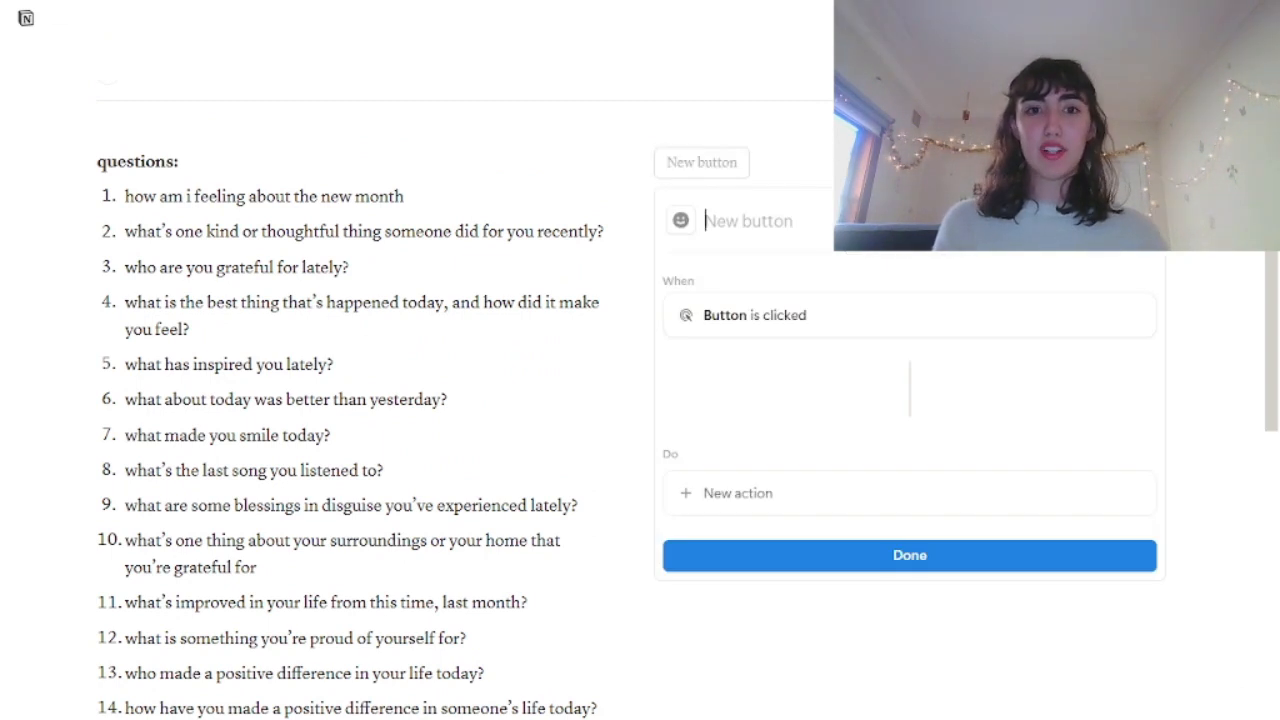
type("ent")
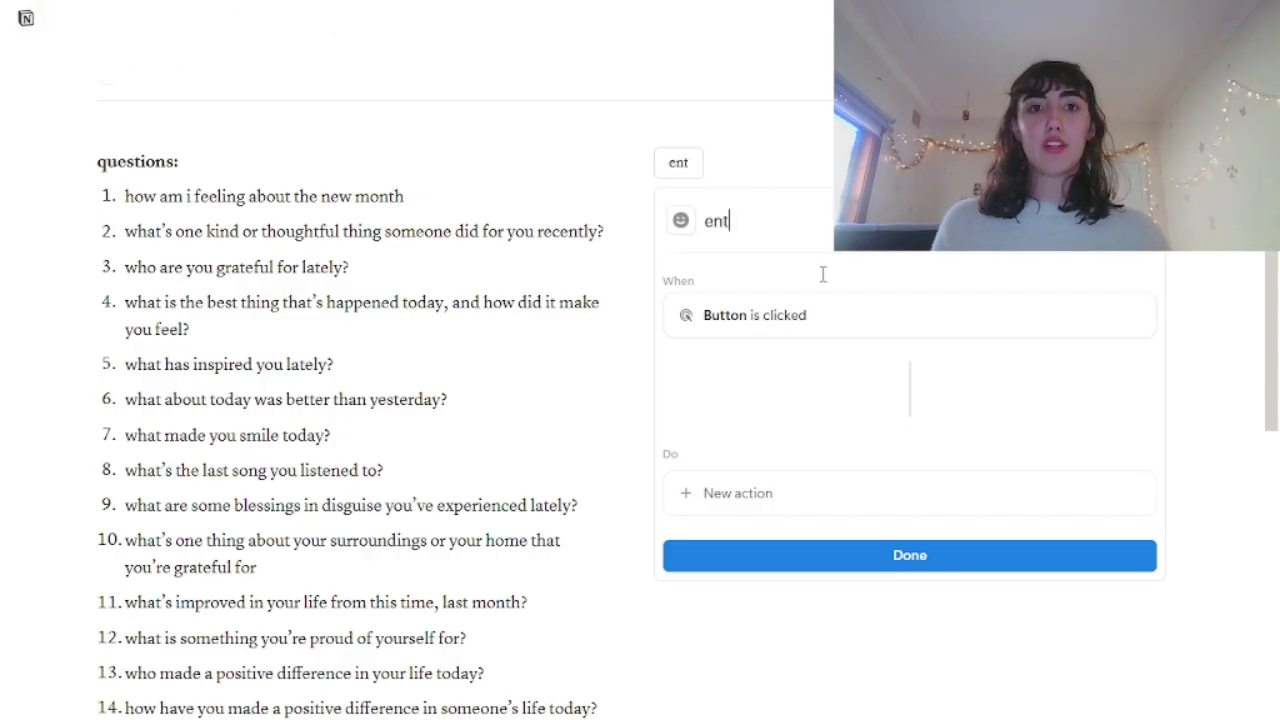
type("ries")
Add an insert-blocks action with a "date" toggle holding "question:", "what are three things that you are grateful for?" and "who are you grateful for today?", each with a sub-bullet.
left_click(766, 510)
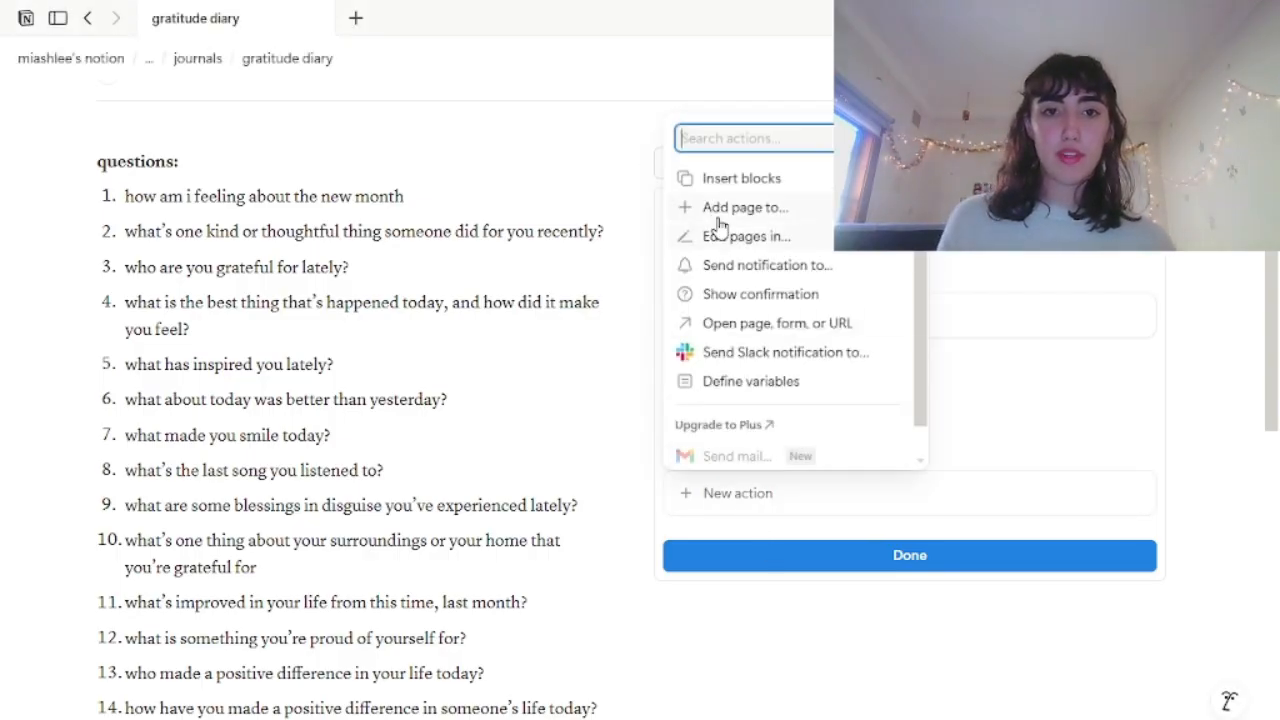
left_click(711, 180)
type("> date")
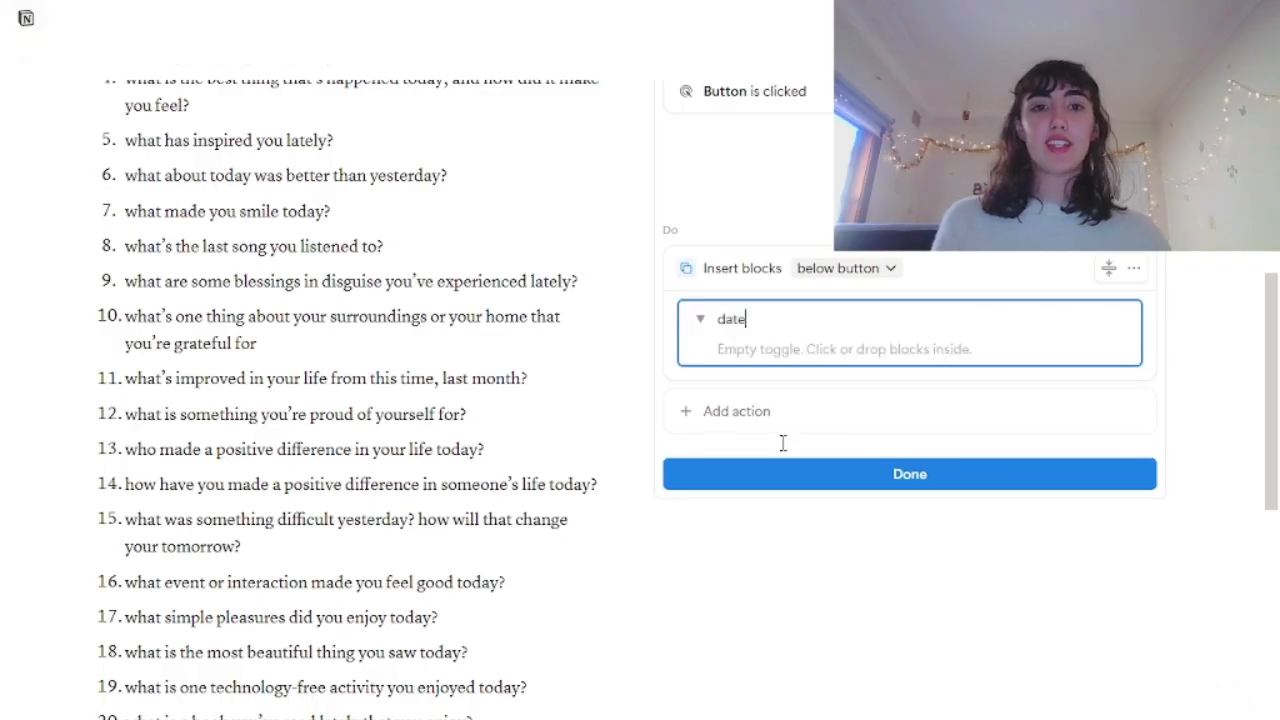
key("Return")
type("-")
scroll(780, 440, "up", 1)
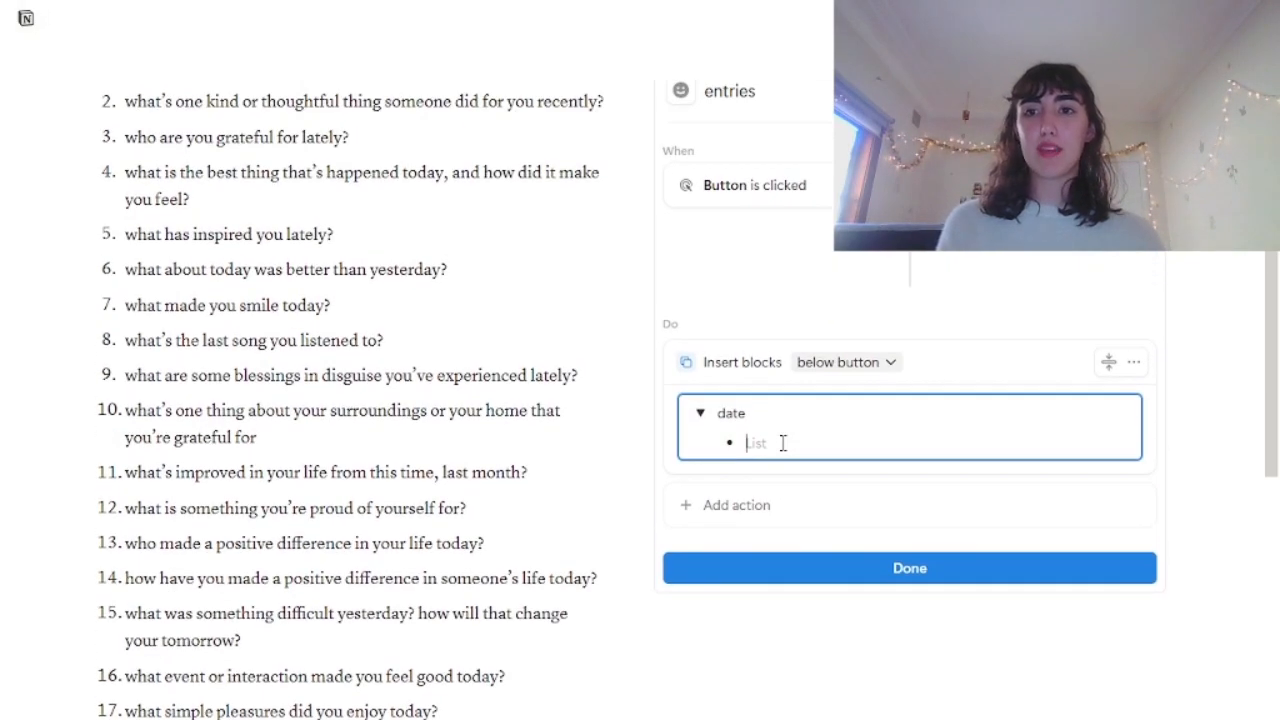
type("question: what are three things that you are grateful for? who are you grateful for today?")
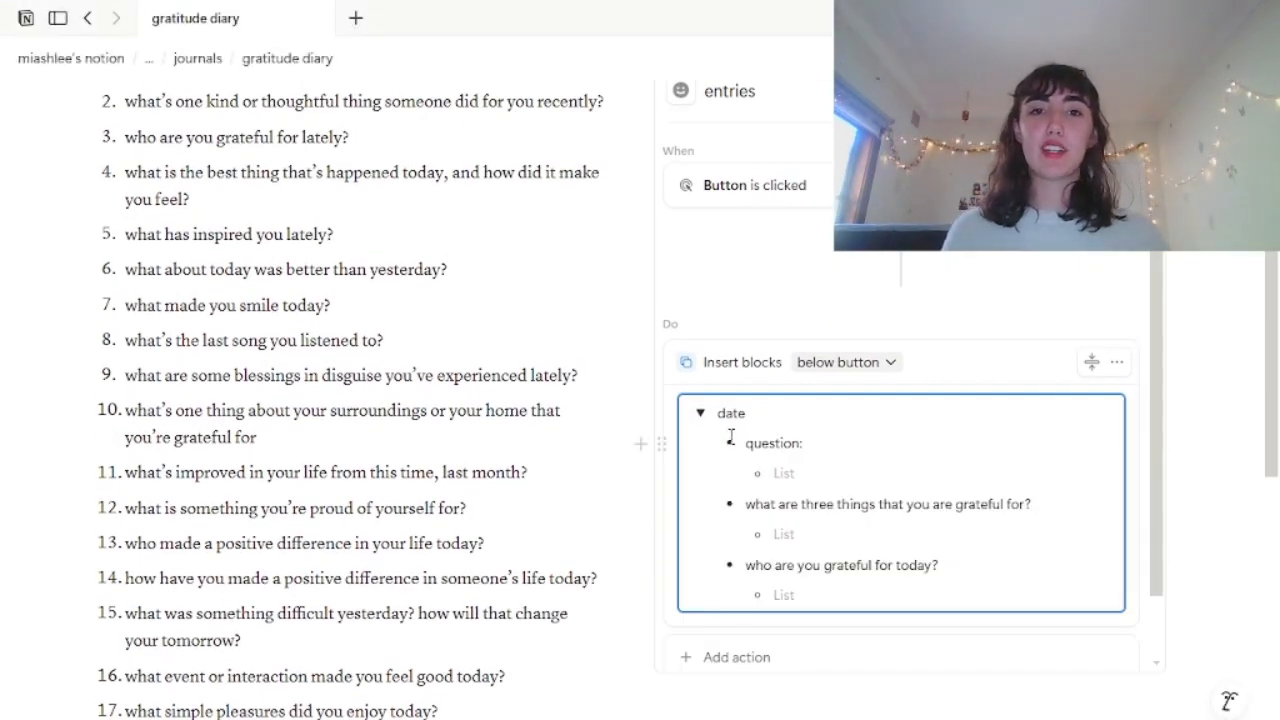
left_click(703, 413)
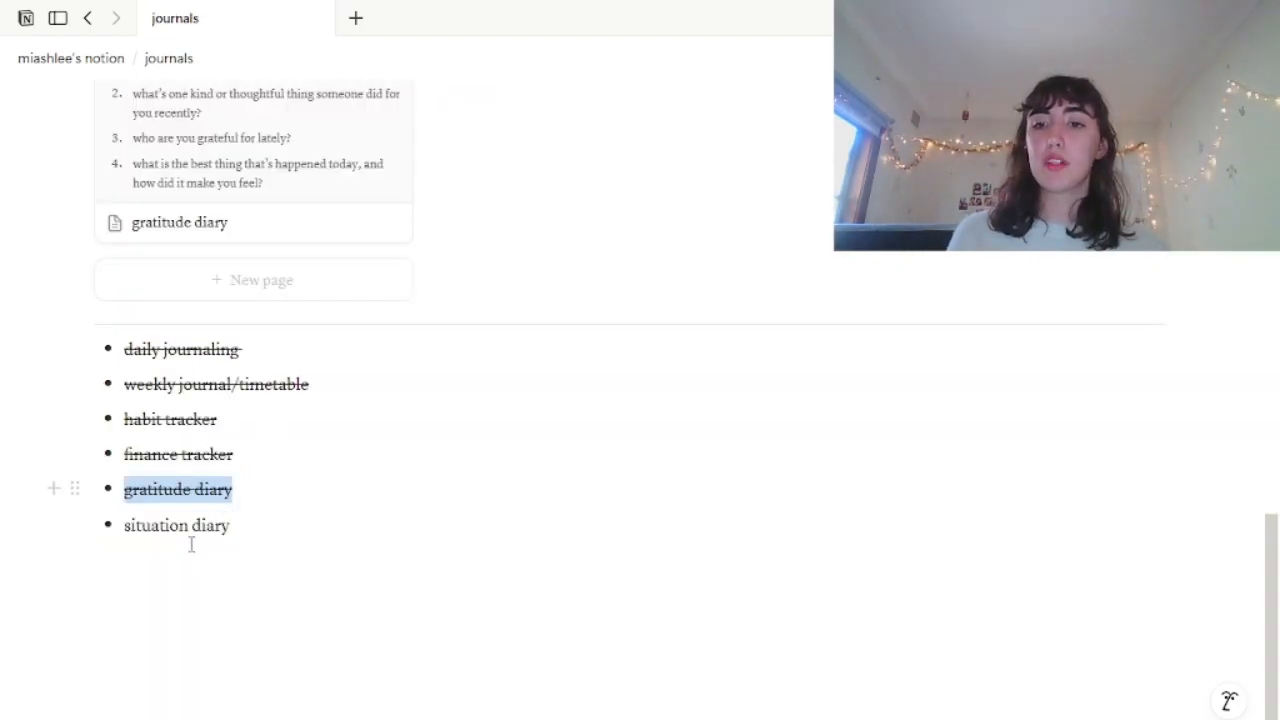
Strike through "situation diary" in the journals list and create a gallery page of that name, opened as a full page.
left_click_drag(127, 527, 230, 527)
key("ctrl+shift+s")
left_click(184, 281)
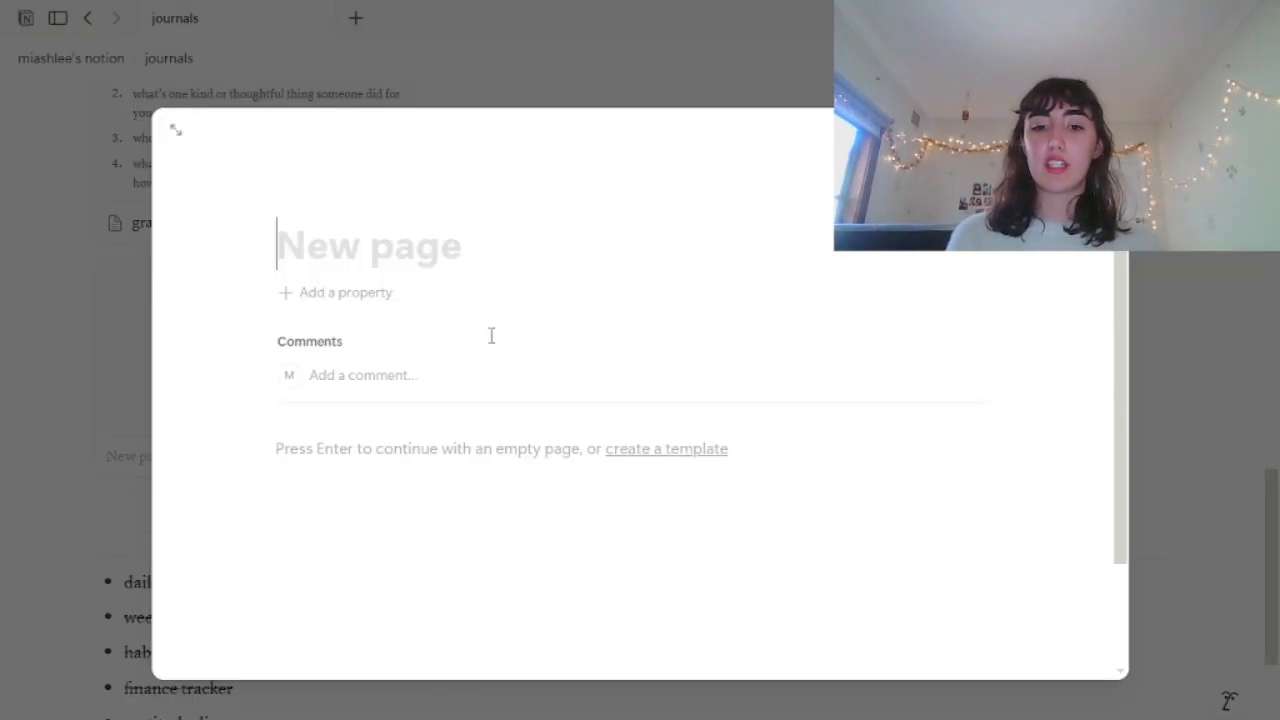
type("situation diary")
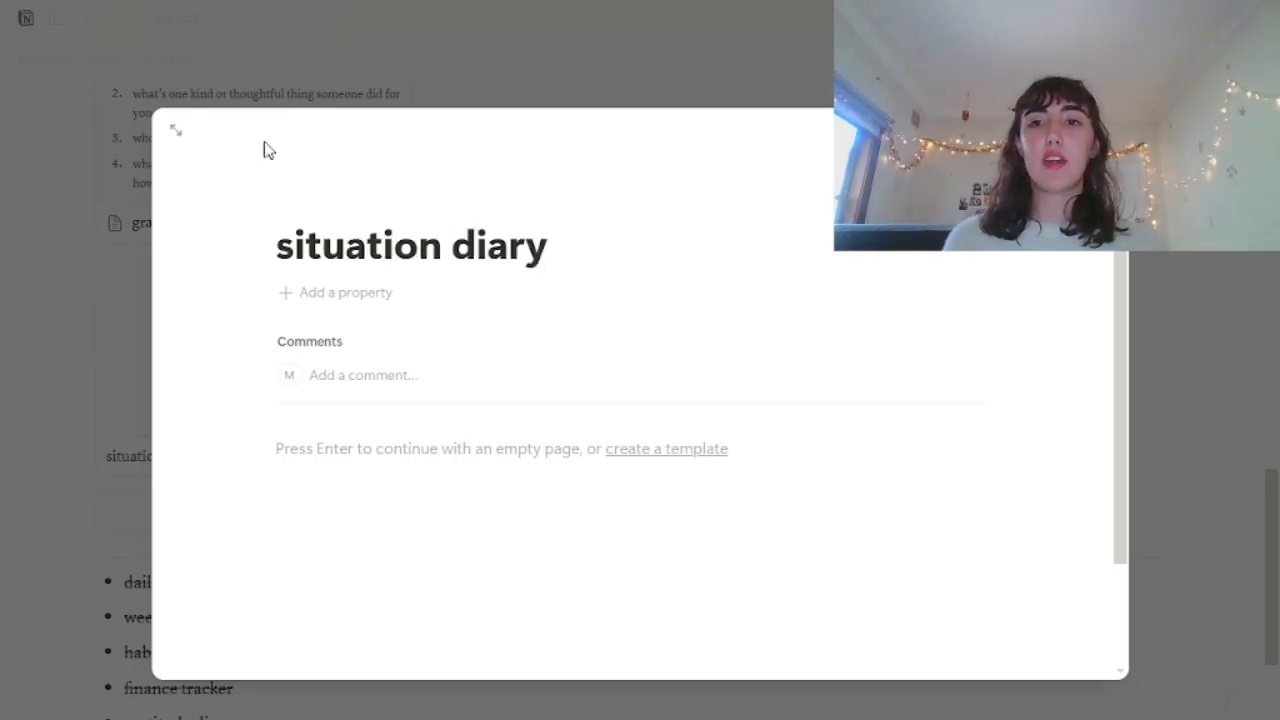
left_click(175, 131)
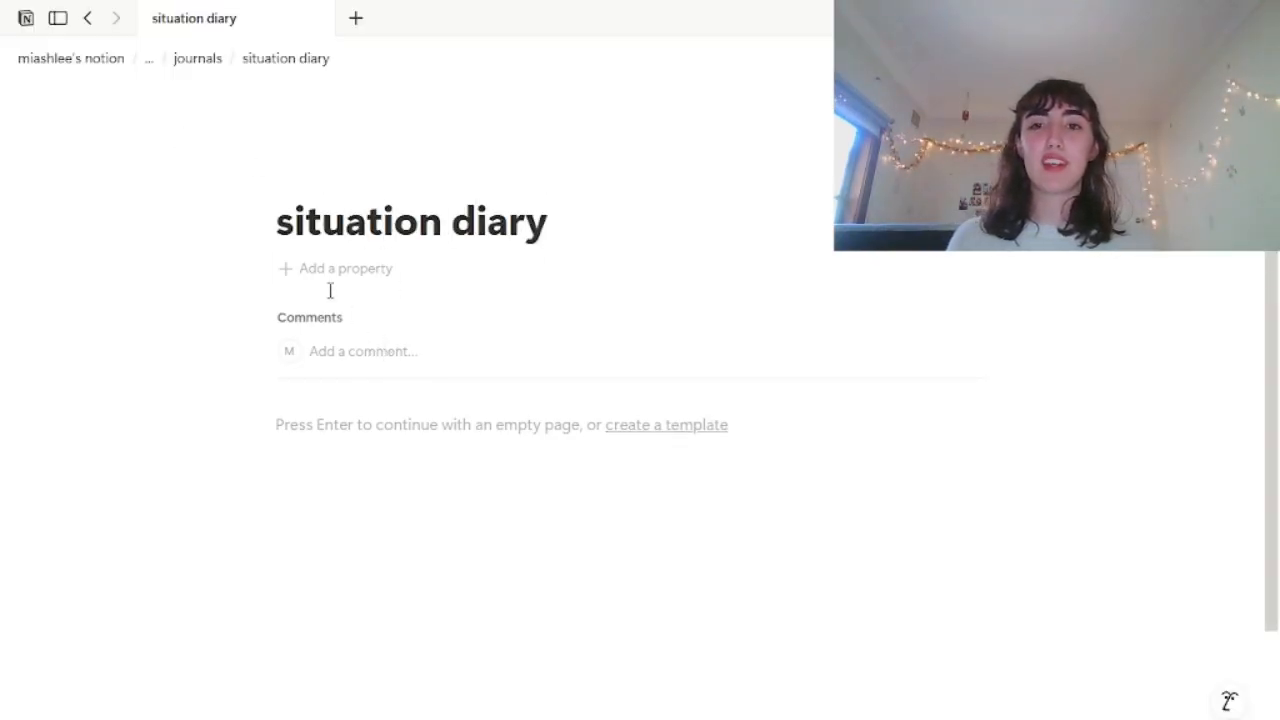
Start the situation diary as an empty page and set it to the serif font and full width.
left_click(357, 430)
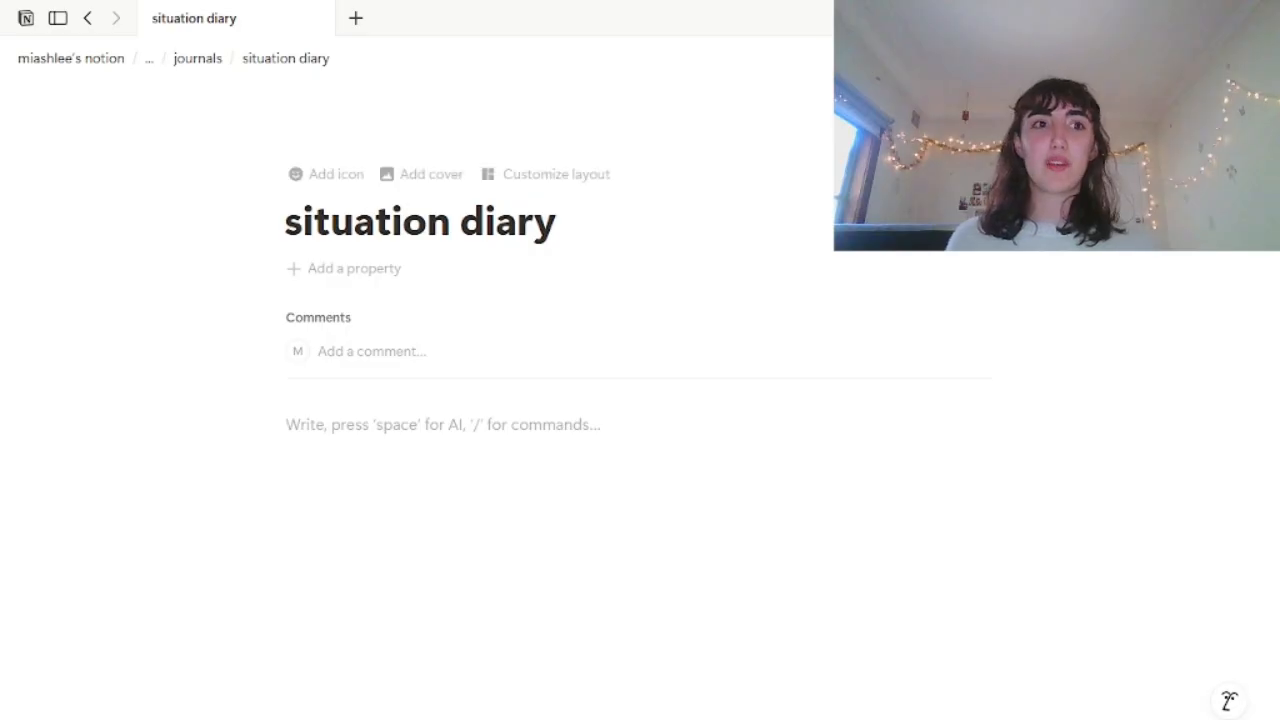
left_click(1254, 58)
left_click(1133, 154)
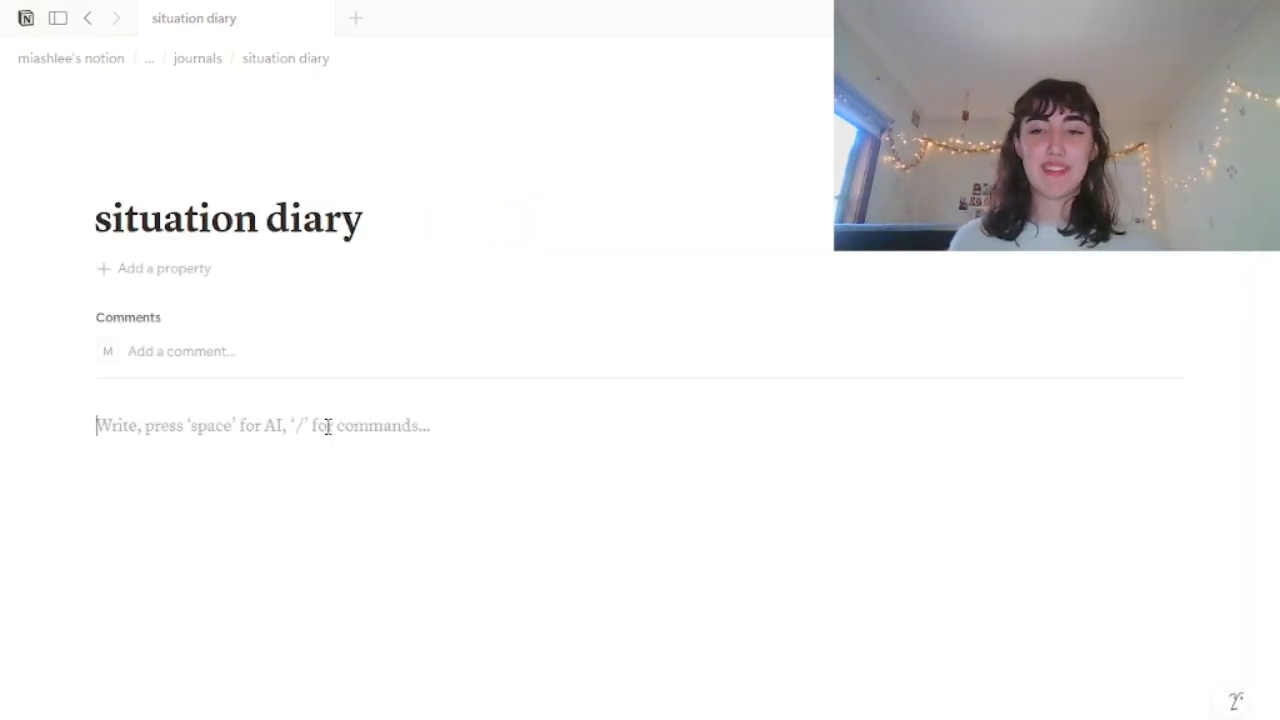
Insert a button named "new entry" in the body of the situation diary page.
type("/")
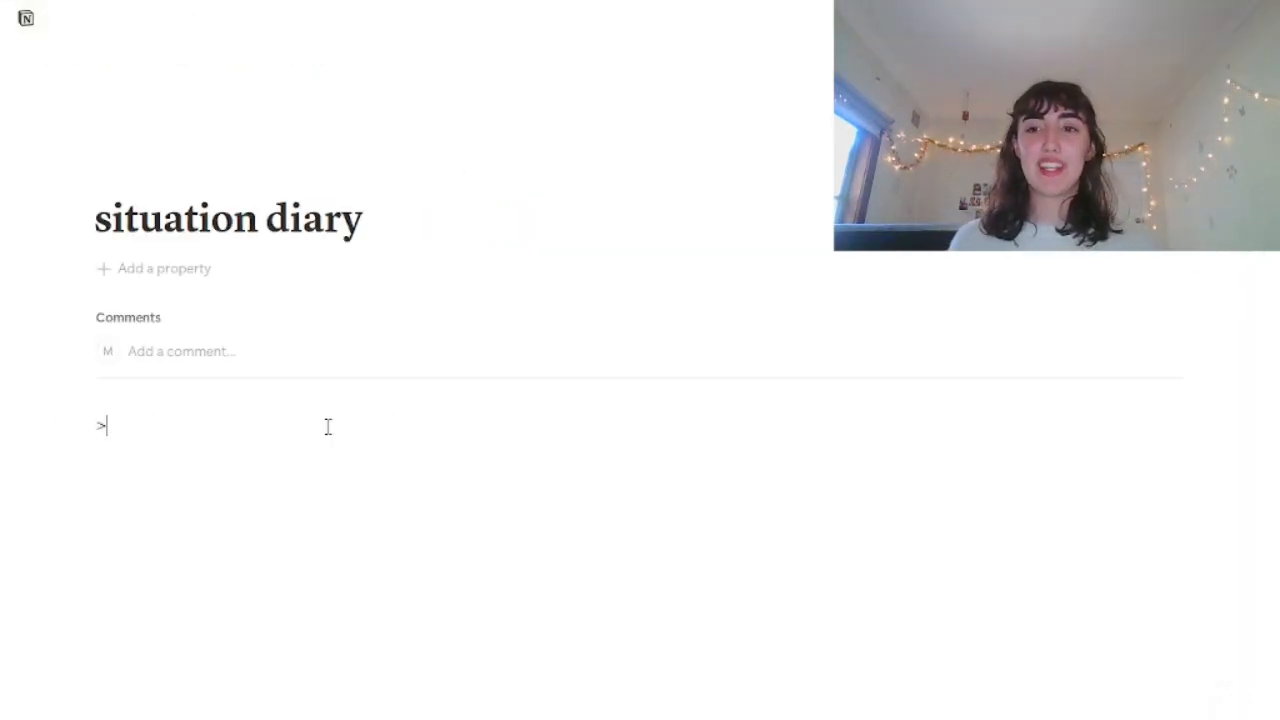
key("BackSpace")
type("/butt")
key("Return")
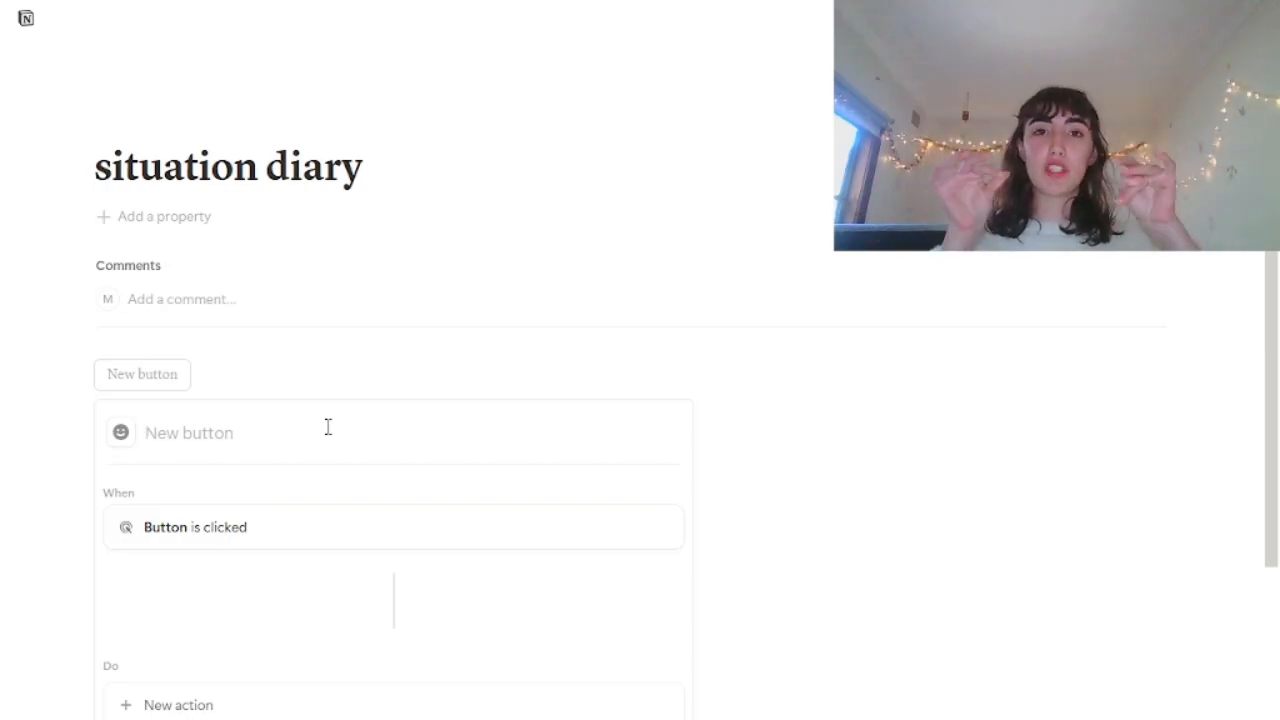
type("new entry")
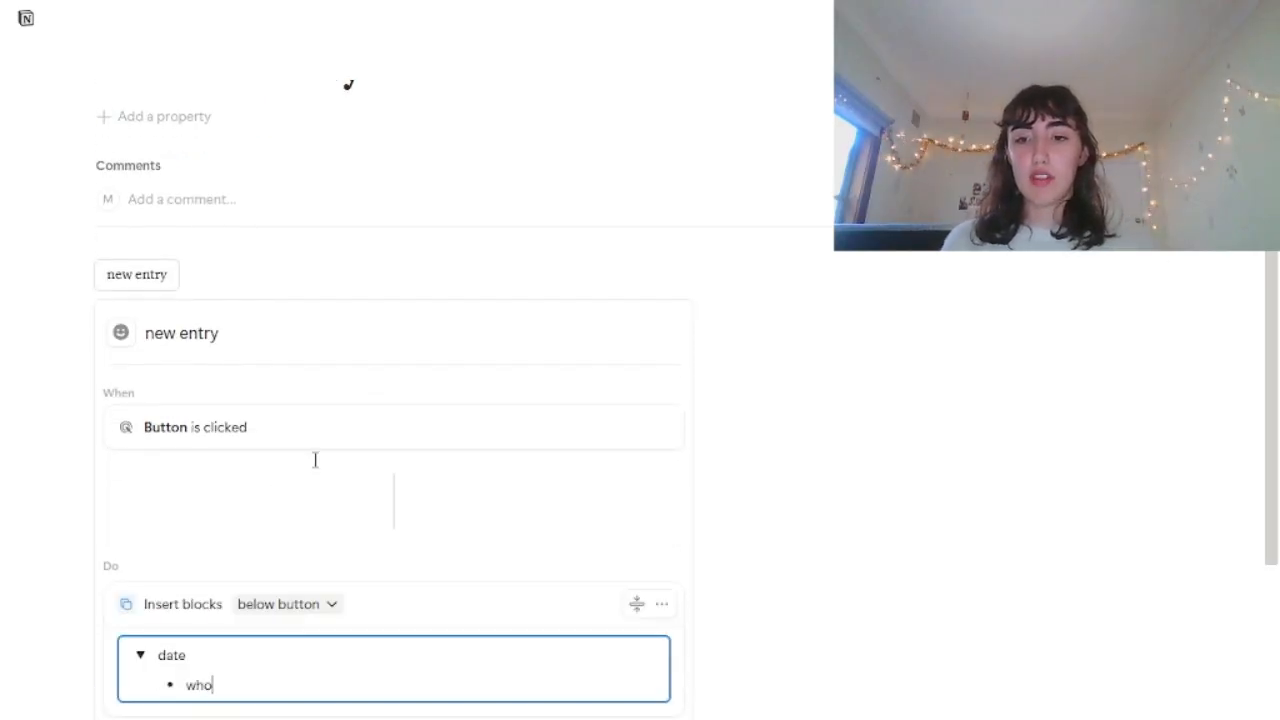
Have the button insert a collapsed "date" toggle with bullets "who:", "what:", "when:", "where:", "why:" and "is it resolved?:", and finish the button setup.
type(":")
key("Return")
type("wwhen:")
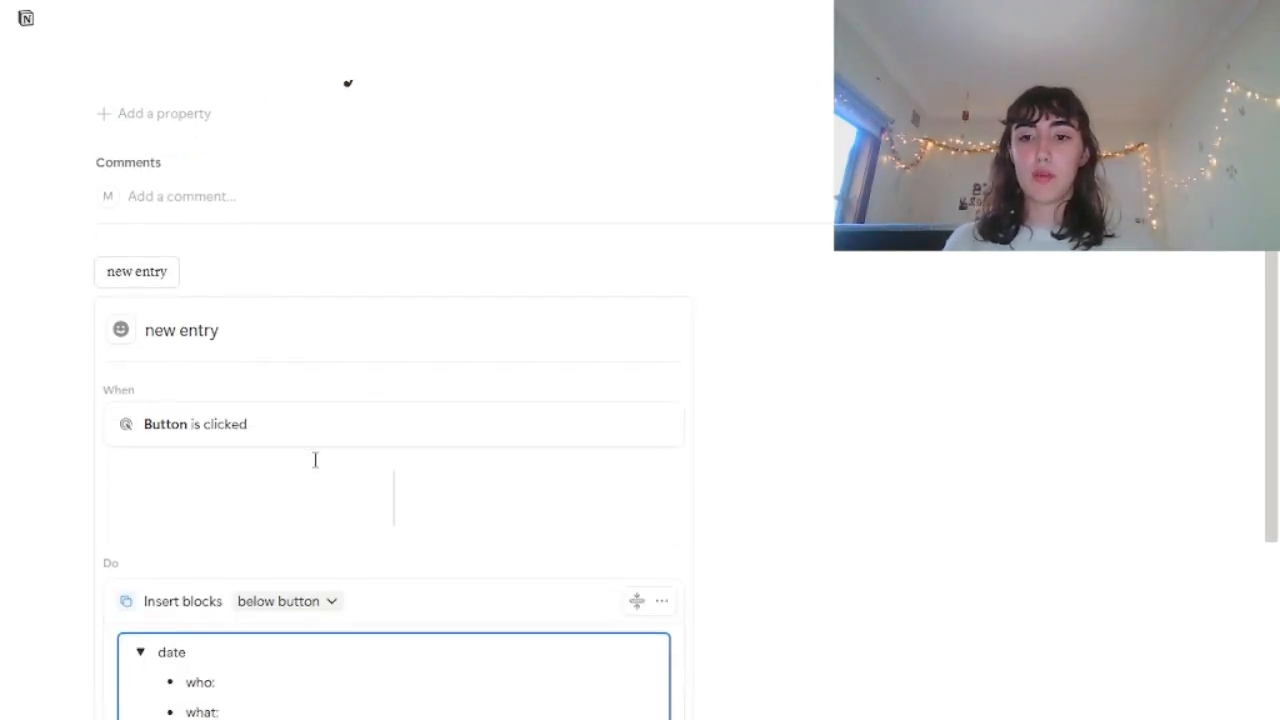
key("Return")
type("where:")
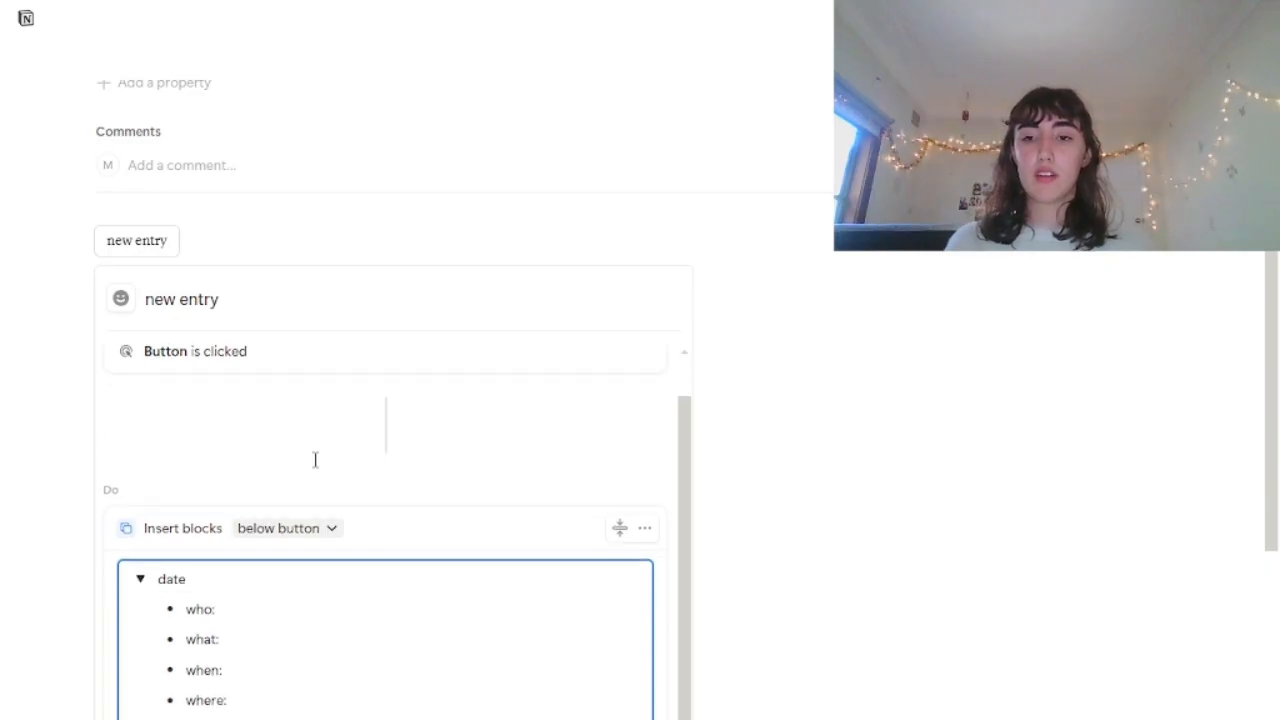
key("Return")
type("why:")
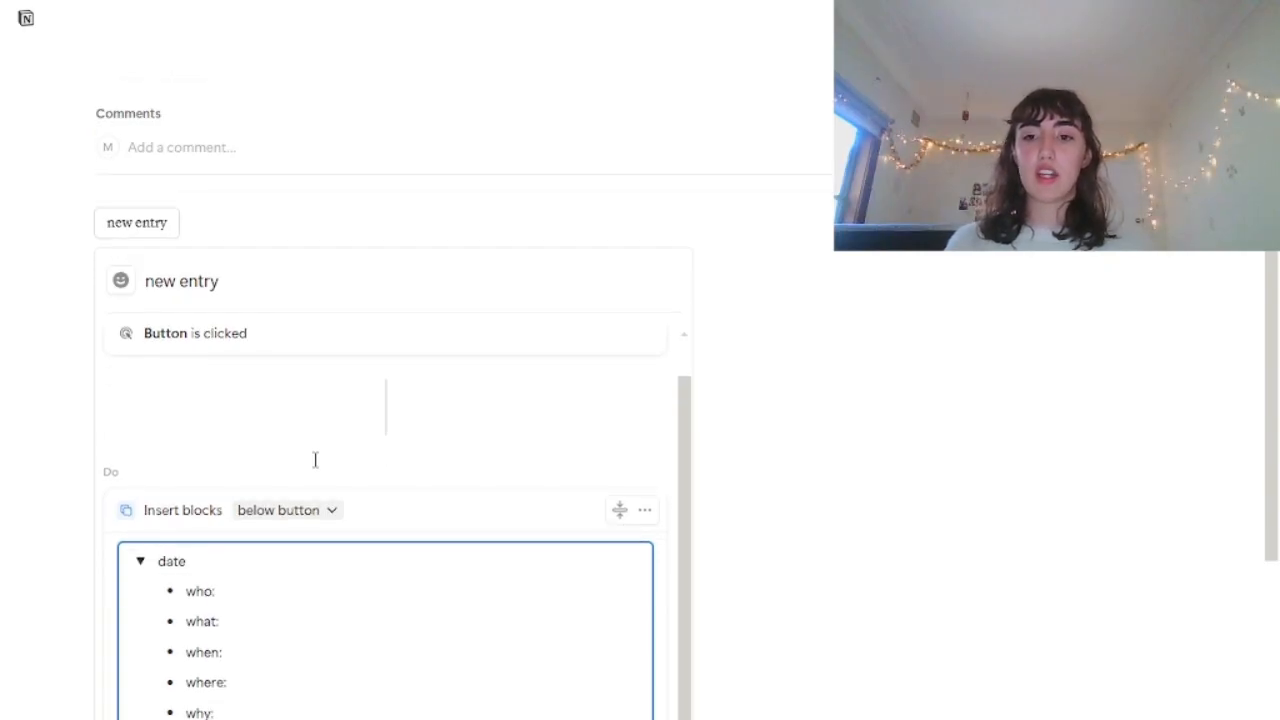
key("Return")
type("is")
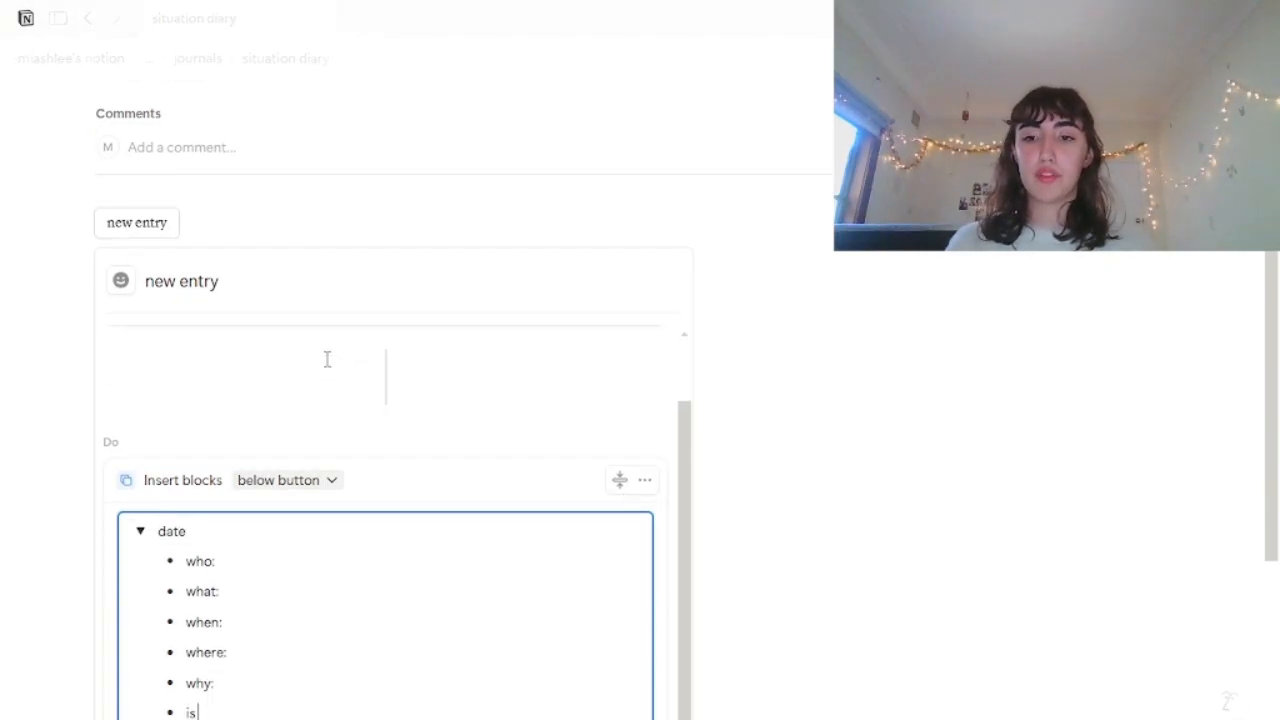
type(" it resolved?")
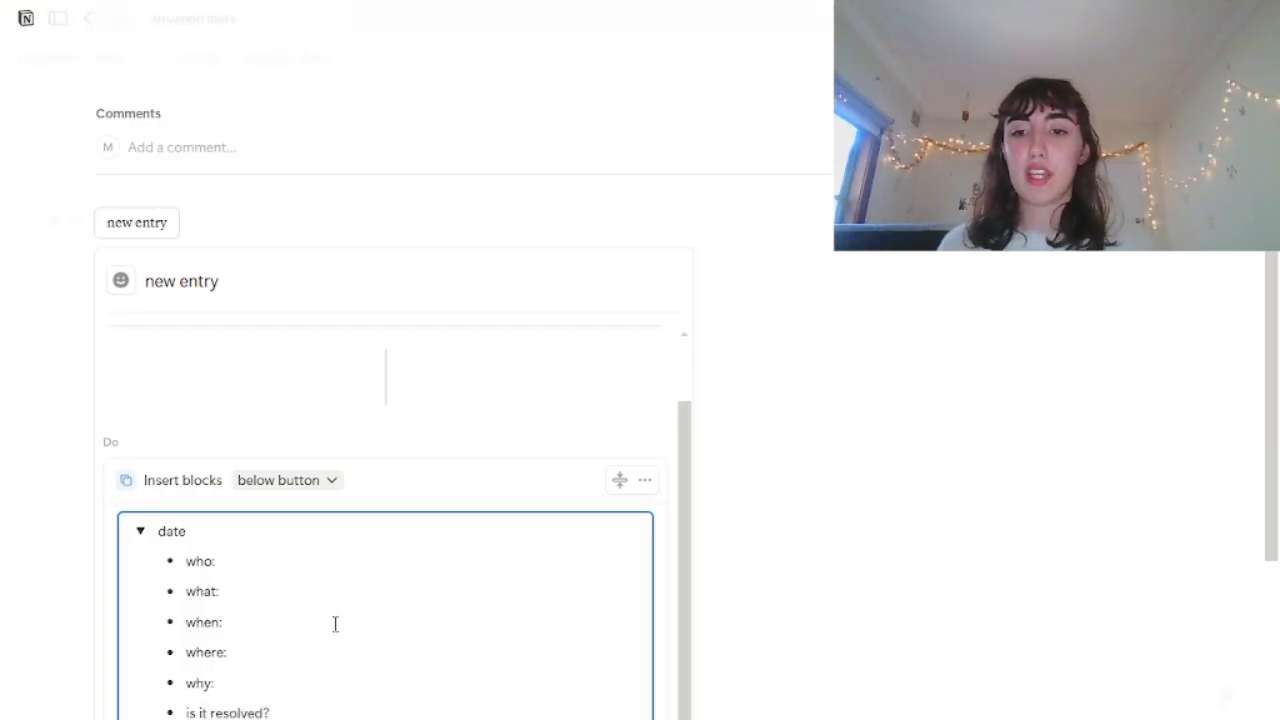
type(":")
scroll(335, 620, "down", 1)
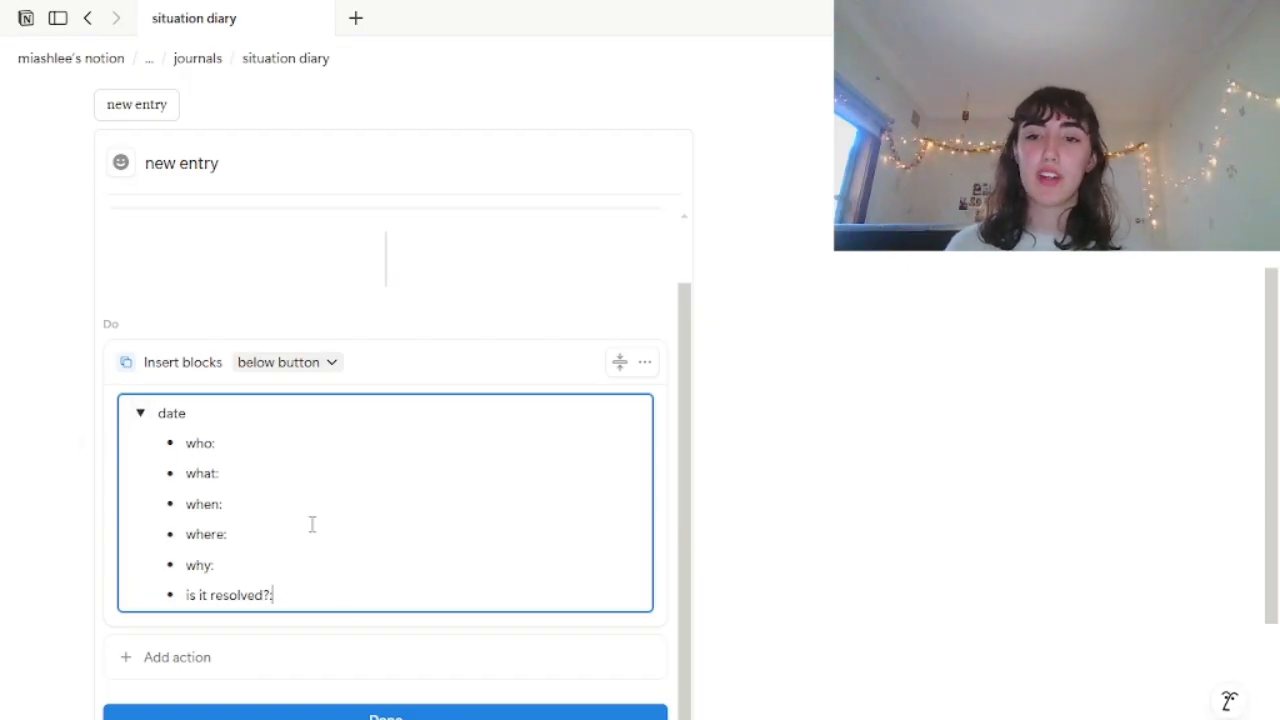
left_click(140, 413)
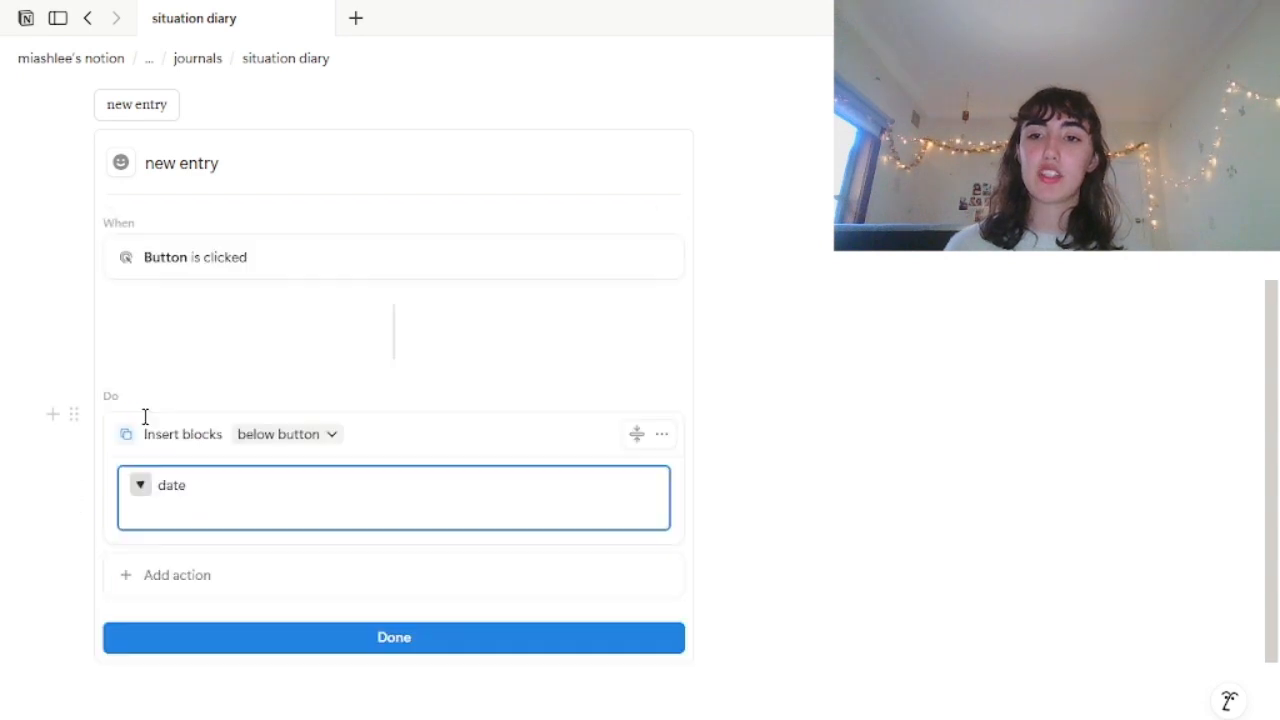
left_click(258, 638)
Add a blank line with a pink background above the "new entry" button.
left_click(424, 221)
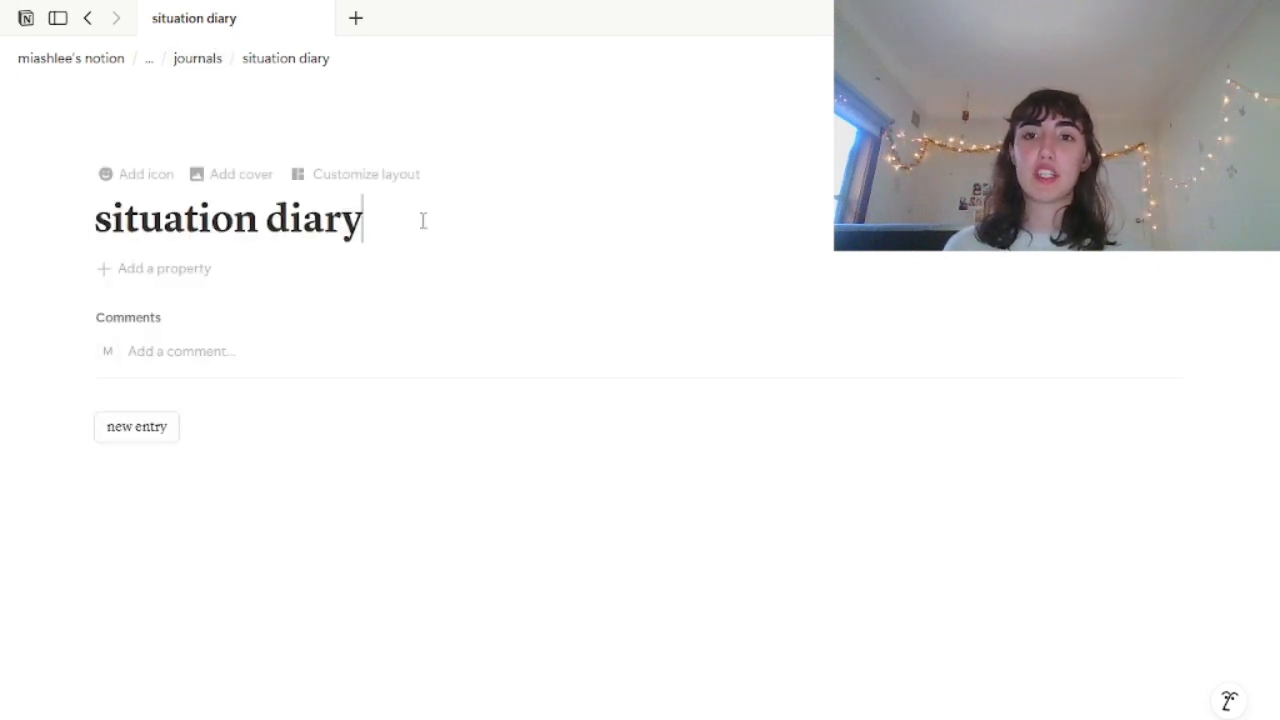
key("Return")
type("/pink")
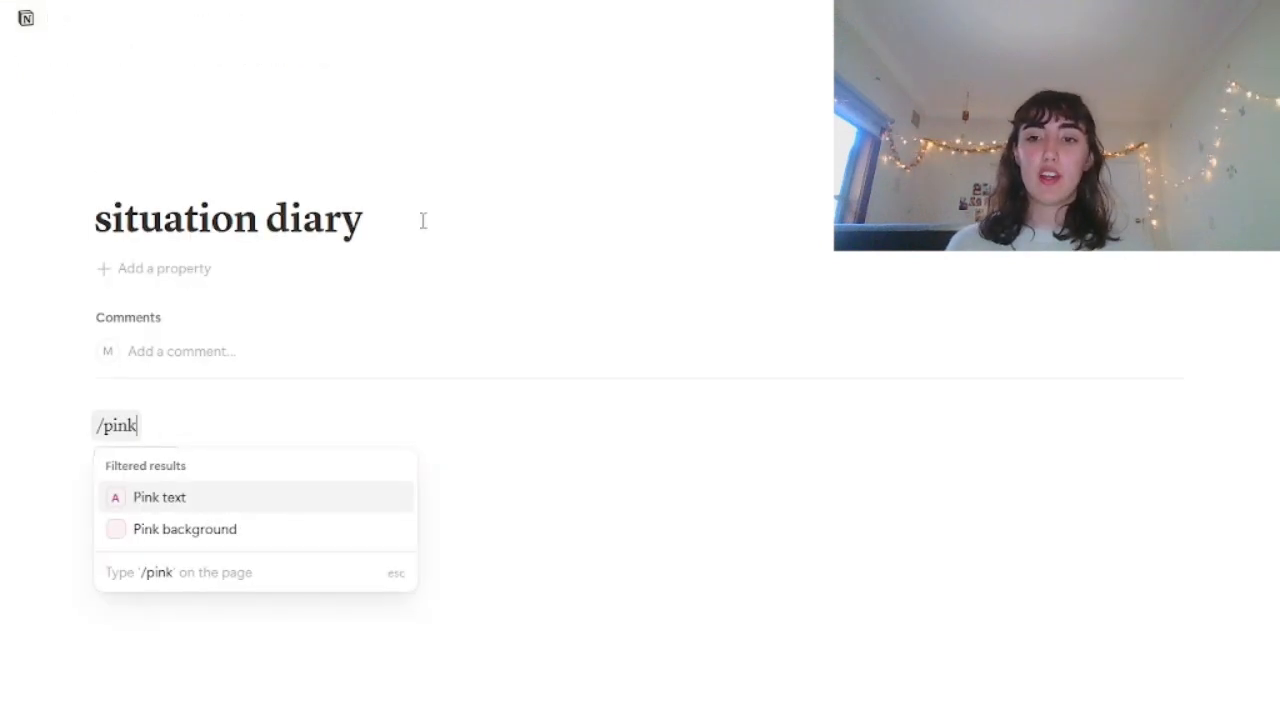
key("Down")
key("Return")
On the journals page, delete the divider and the whole struck-through checklist below the gallery.
left_click(170, 59)
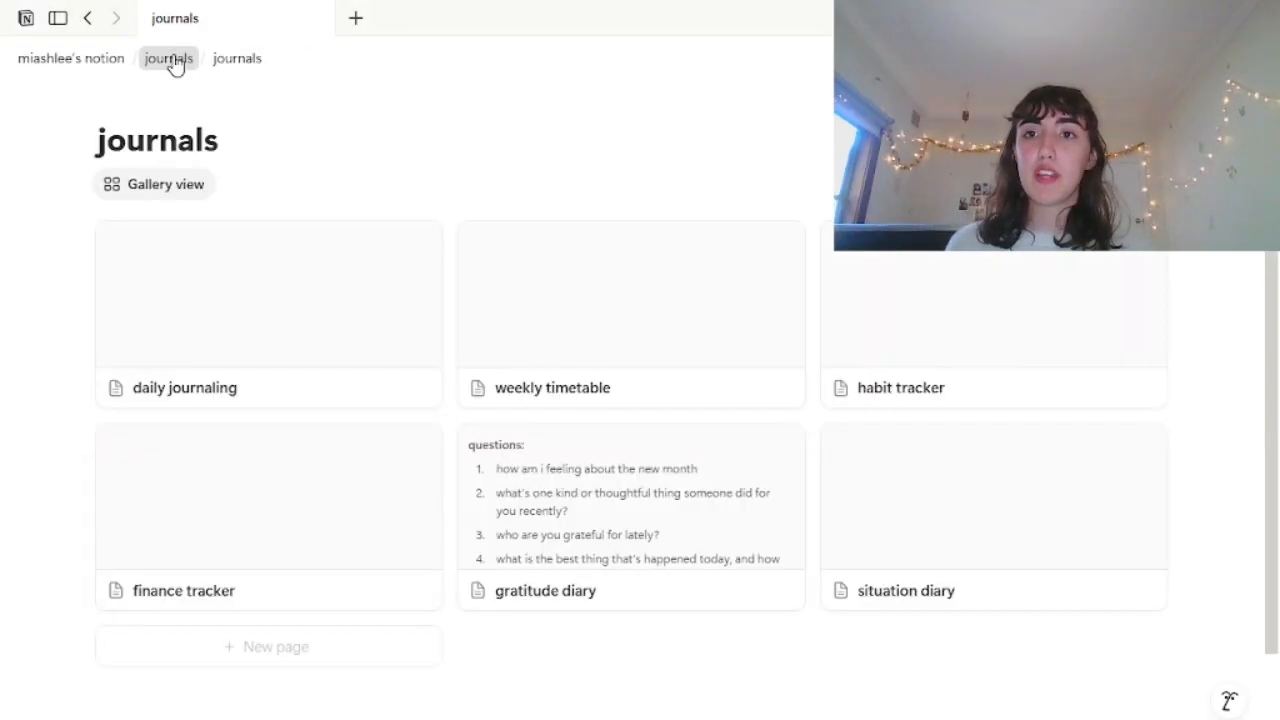
scroll(449, 331, "down", 15)
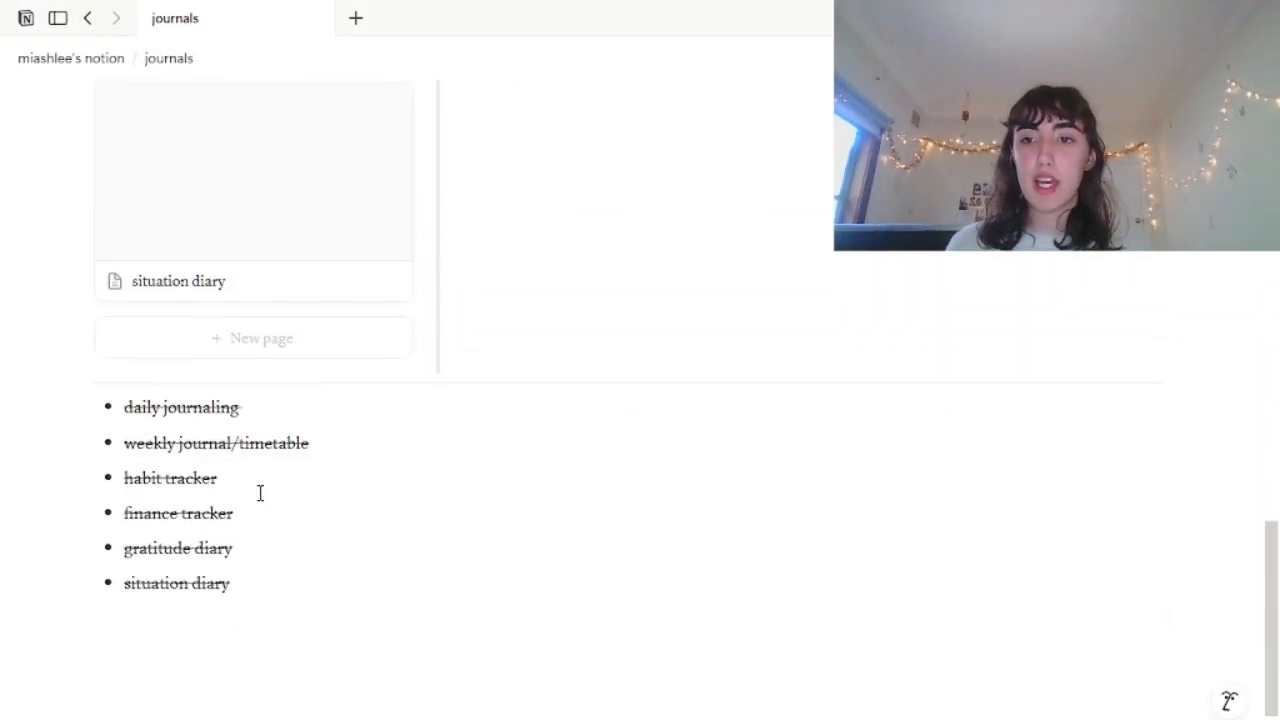
left_click(75, 383)
key("BackSpace")
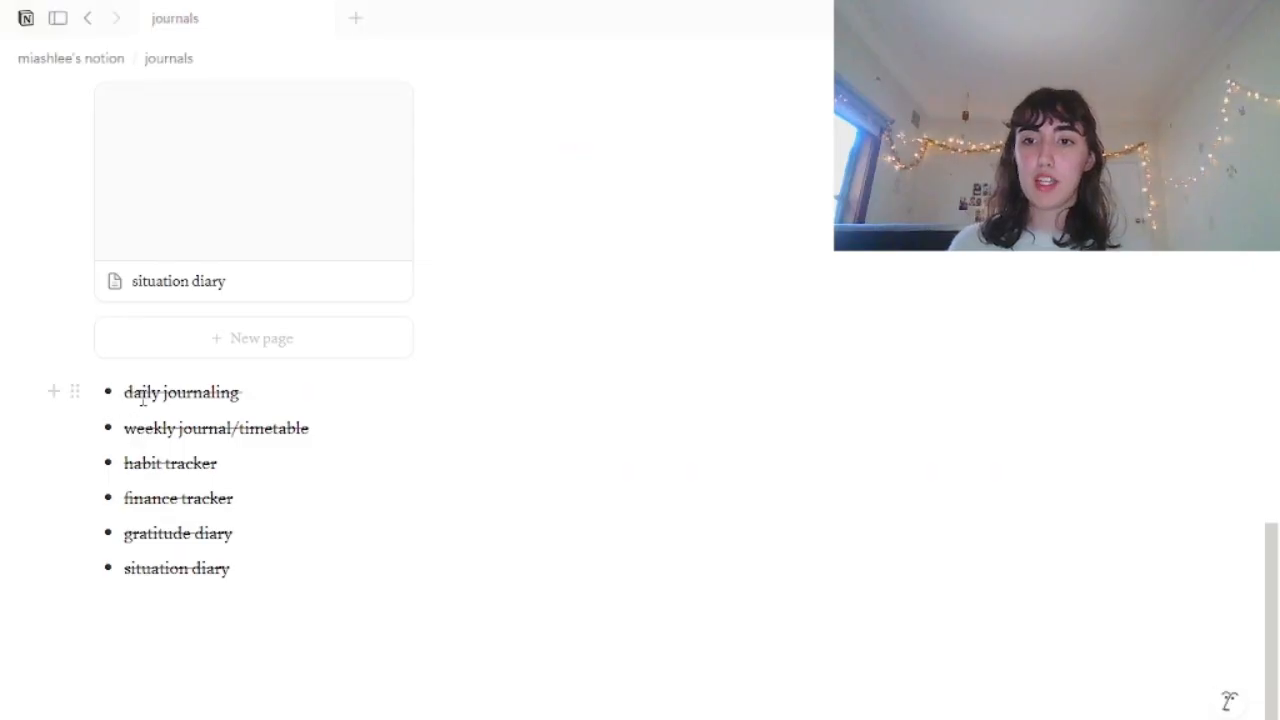
left_click_drag(122, 392, 285, 521)
key("BackSpace")
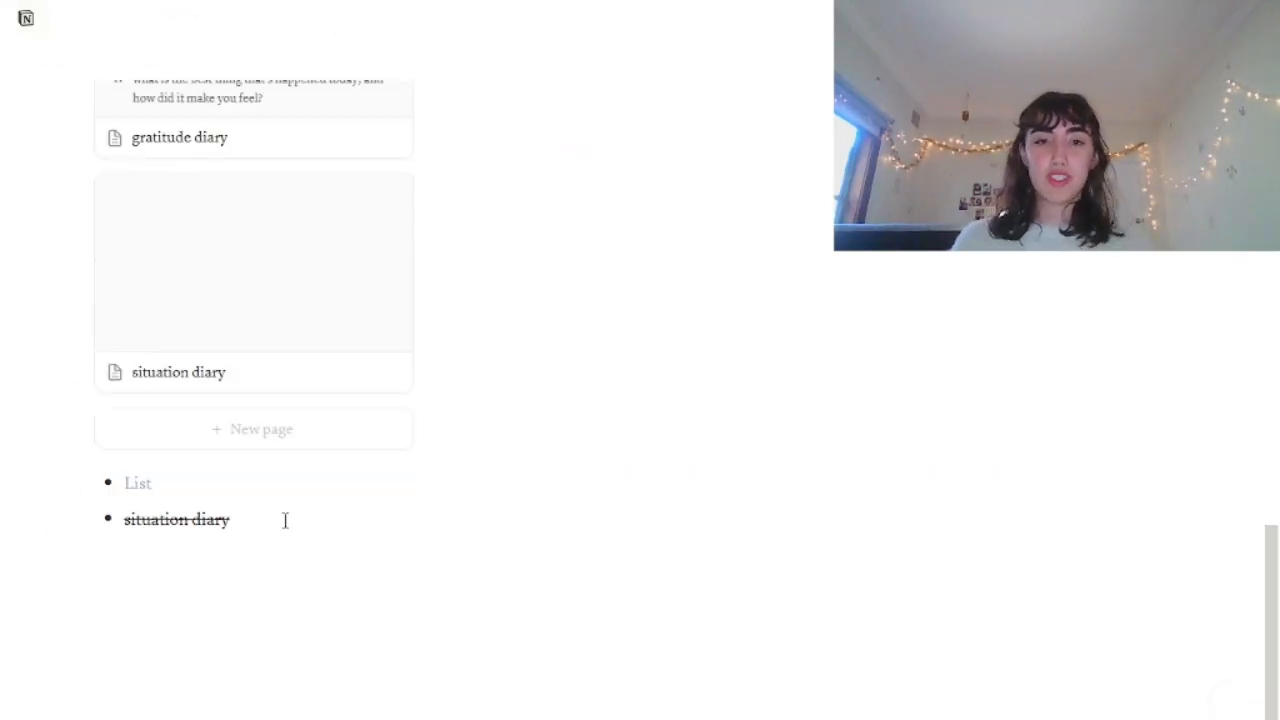
key("Delete")
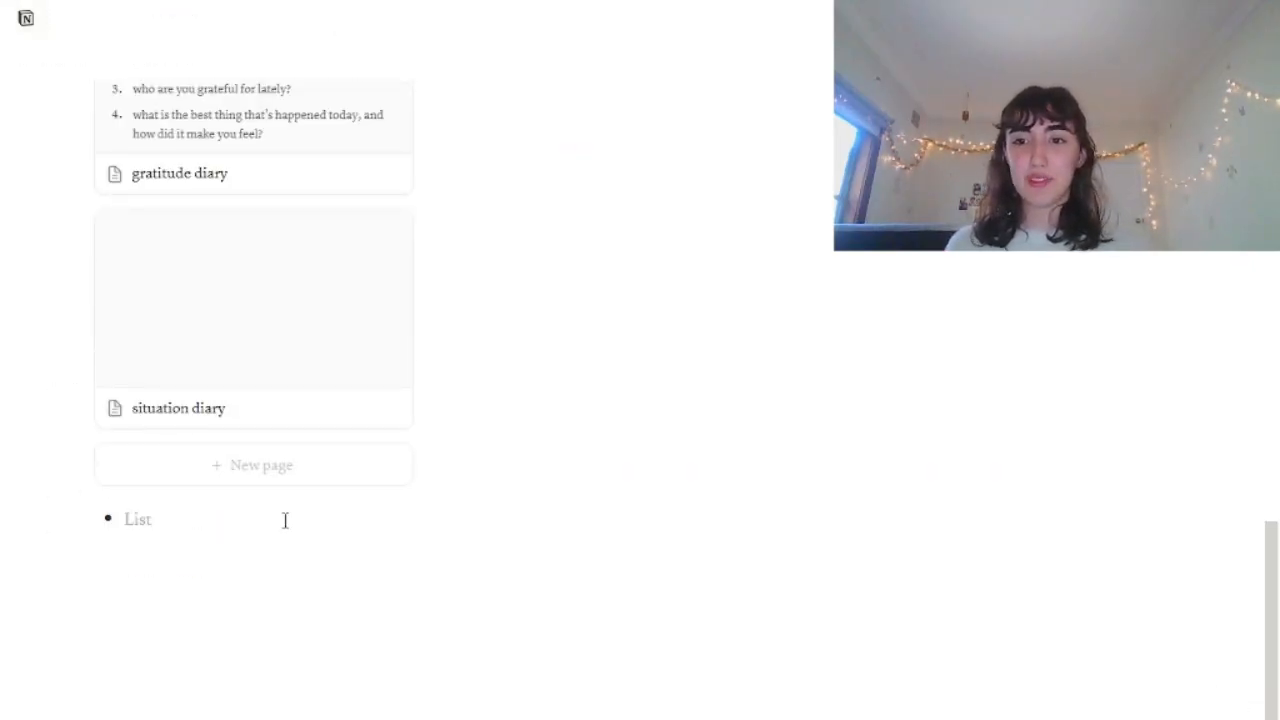
key("BackSpace")
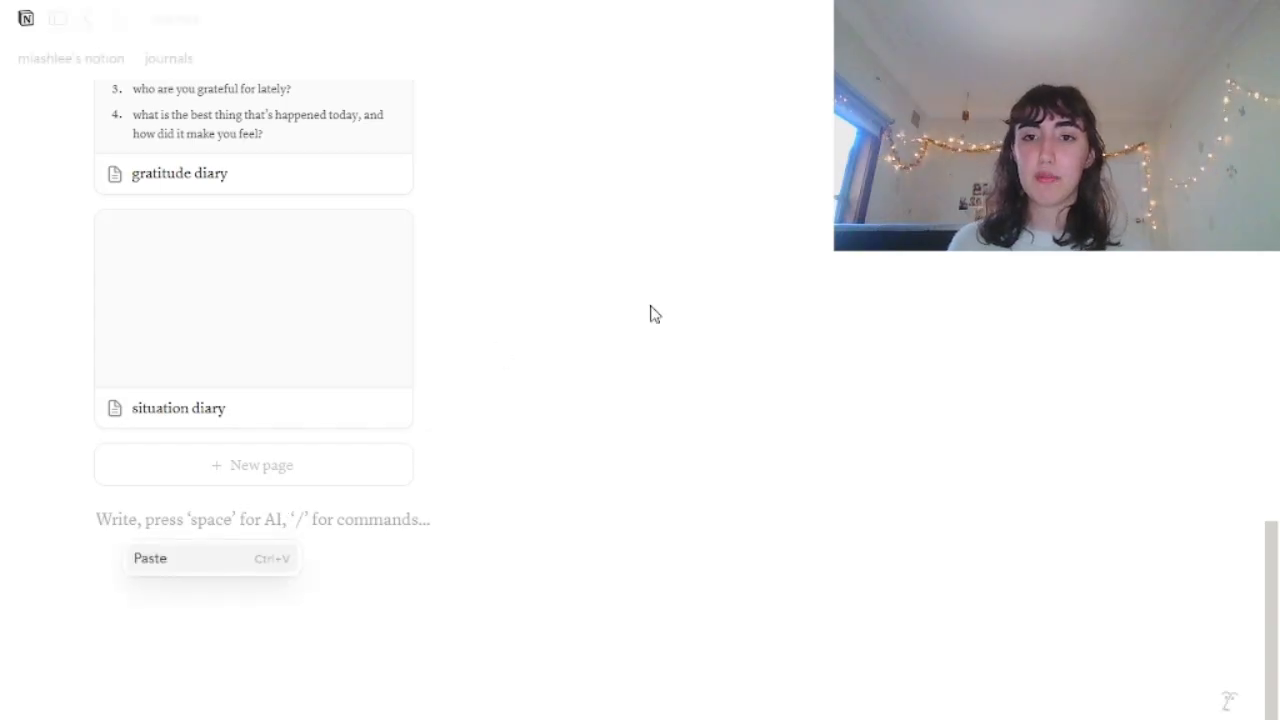
Create a "youtube" page under the lower IMAGE placeholder on the home page and set it to the serif font and full width.
scroll(648, 311, "up", 15)
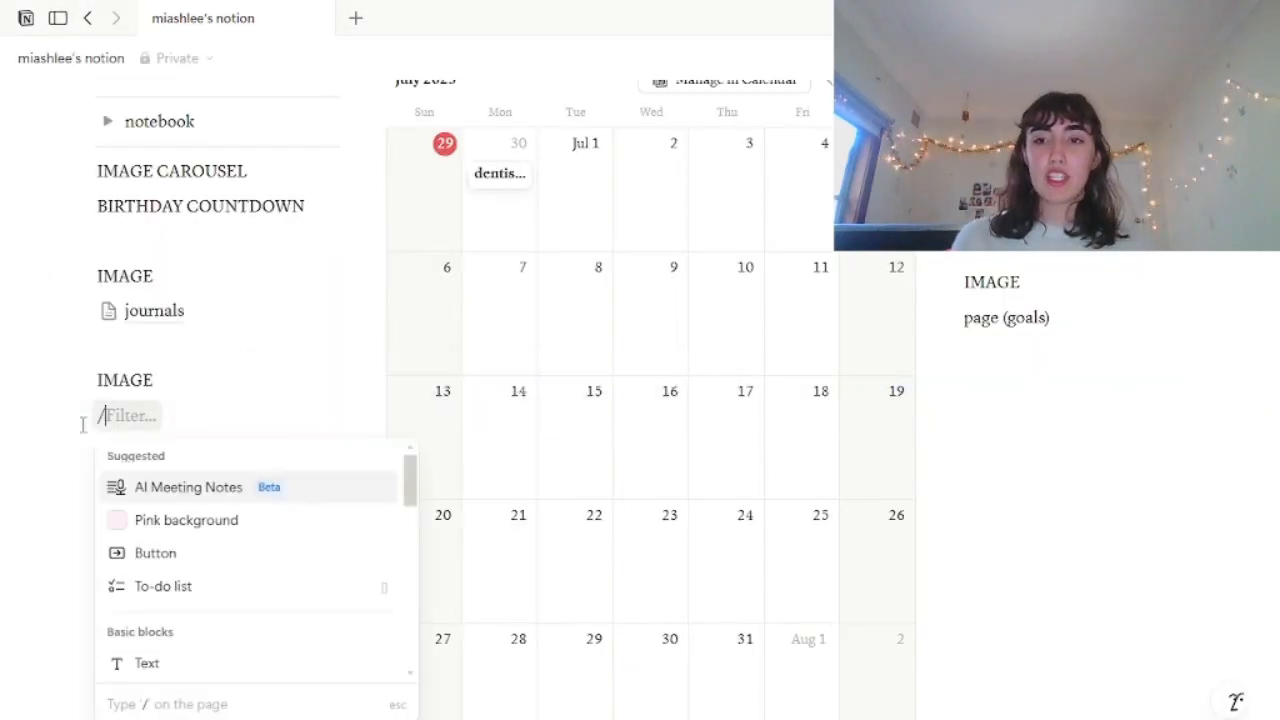
type("page")
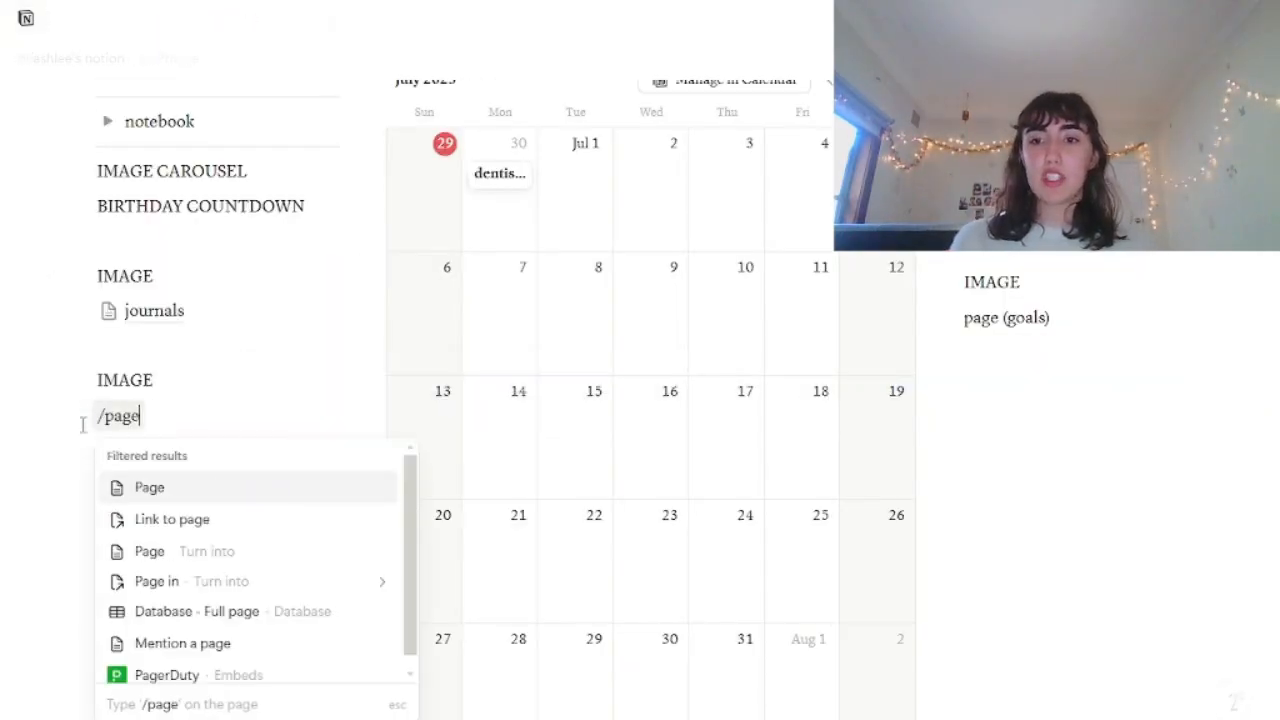
key("Return")
type("youtube")
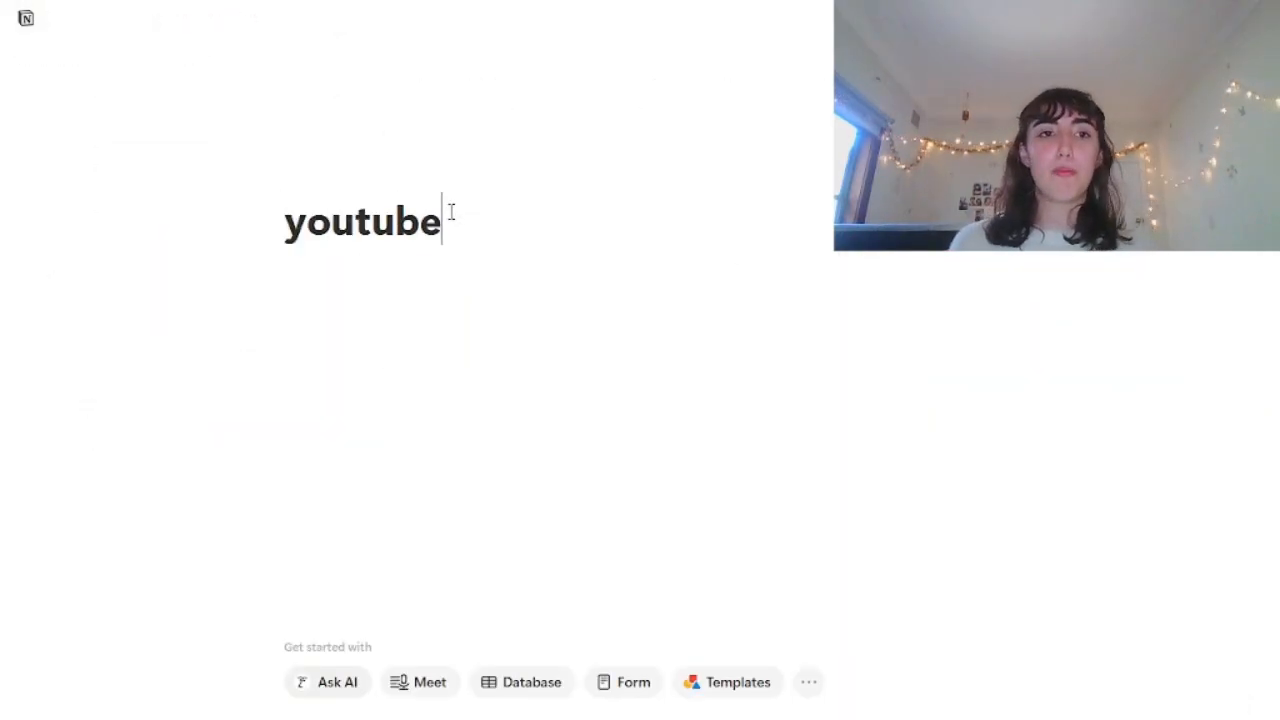
left_click(1252, 58)
left_click(1135, 165)
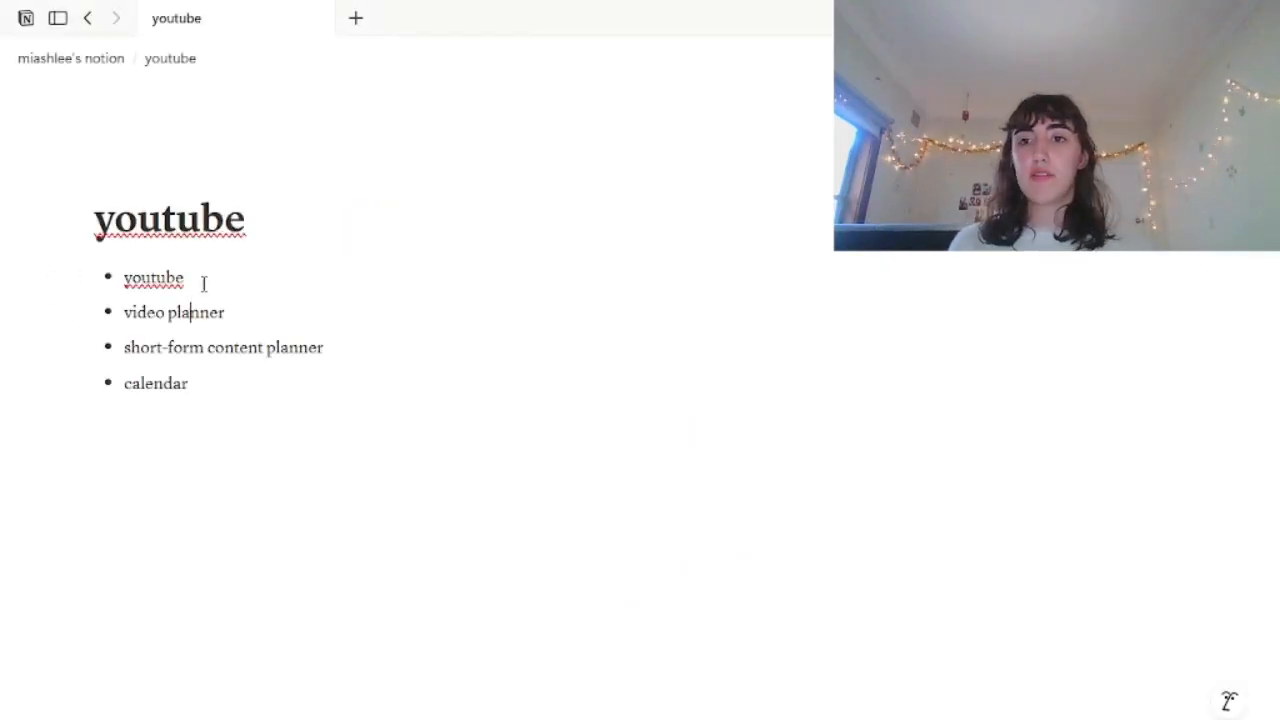
Remove the repeated "youtube" bullet from the outline so the list starts with "video planner".
key("BackSpace")
key("BackSpace")
key("BackSpace")
key("BackSpace")
key("BackSpace")
key("BackSpace")
key("BackSpace")
key("BackSpace")
key("Delete")
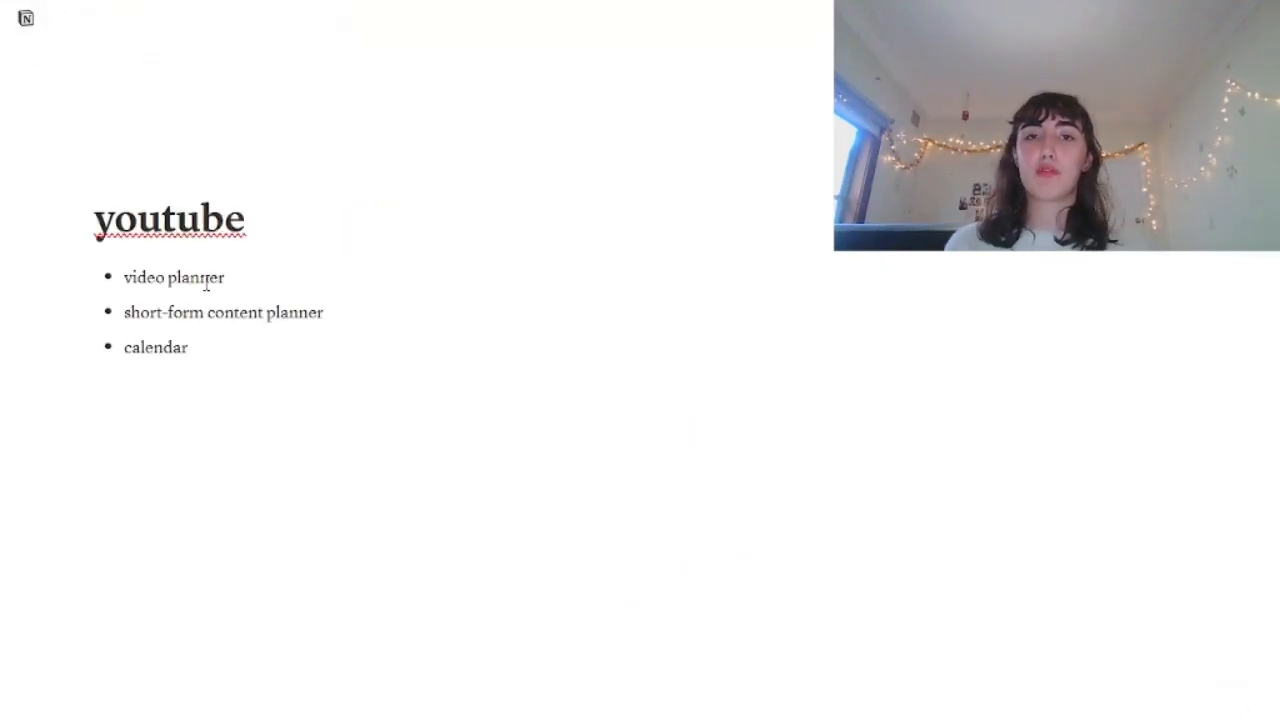
Insert a calendar view database below the youtube outline and delete the outline's bullets above it.
left_click(294, 421)
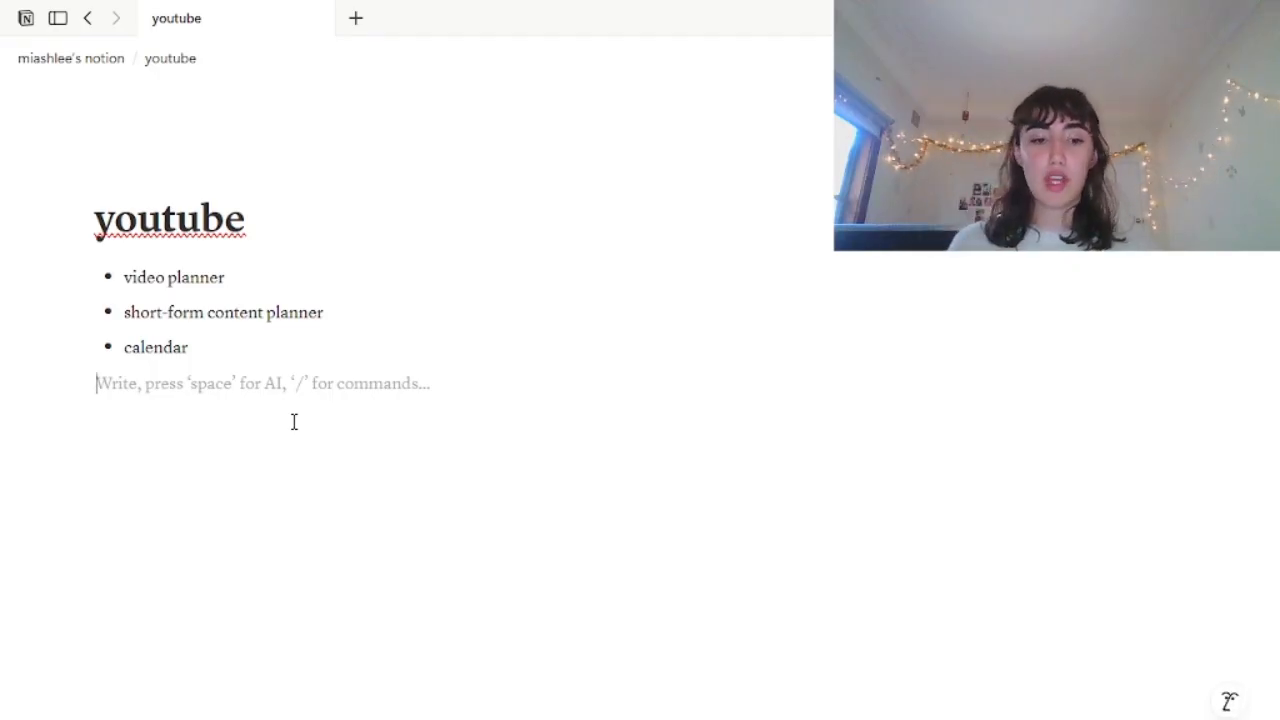
type("/calenda")
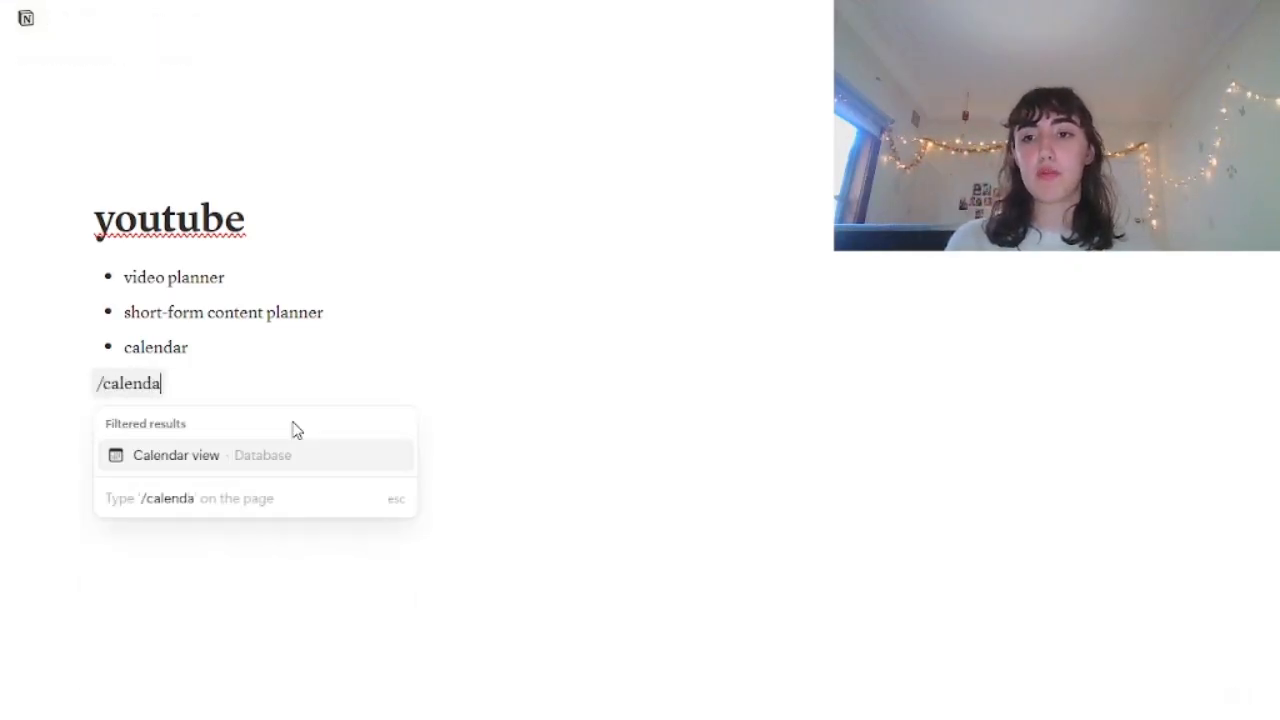
left_click_drag(124, 277, 200, 346)
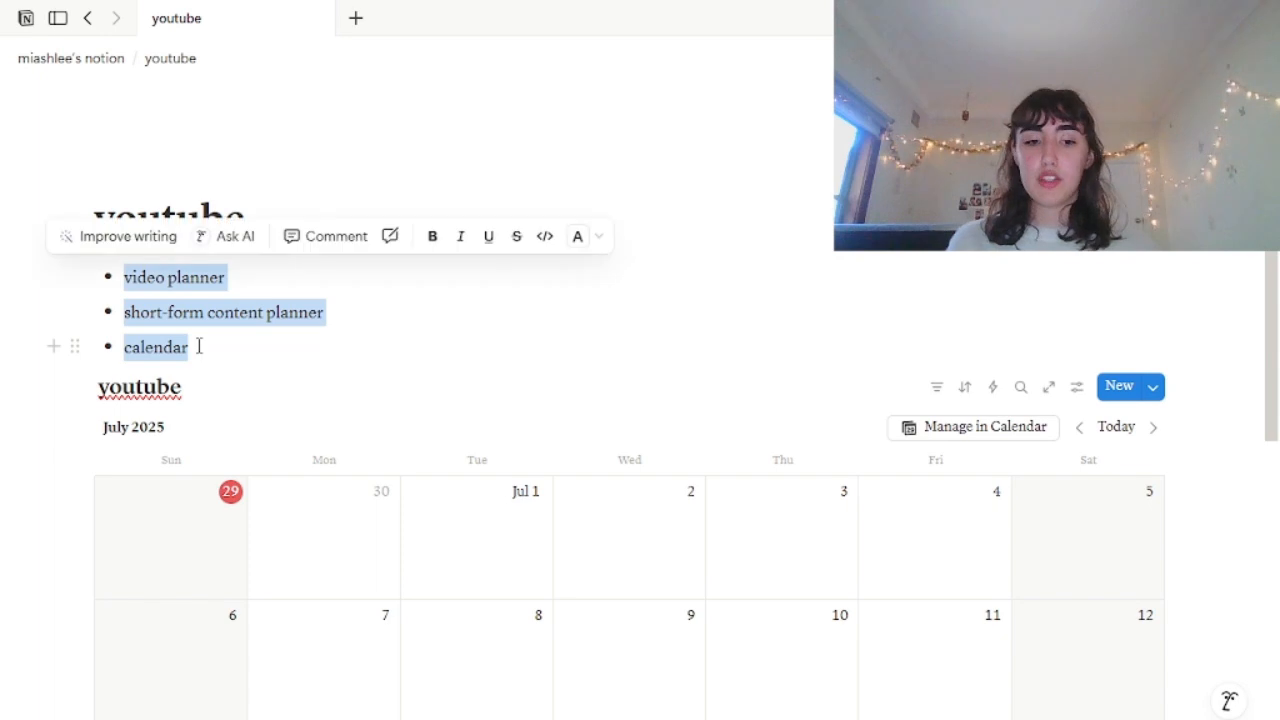
key("BackSpace")
type("/")
key("BackSpace")
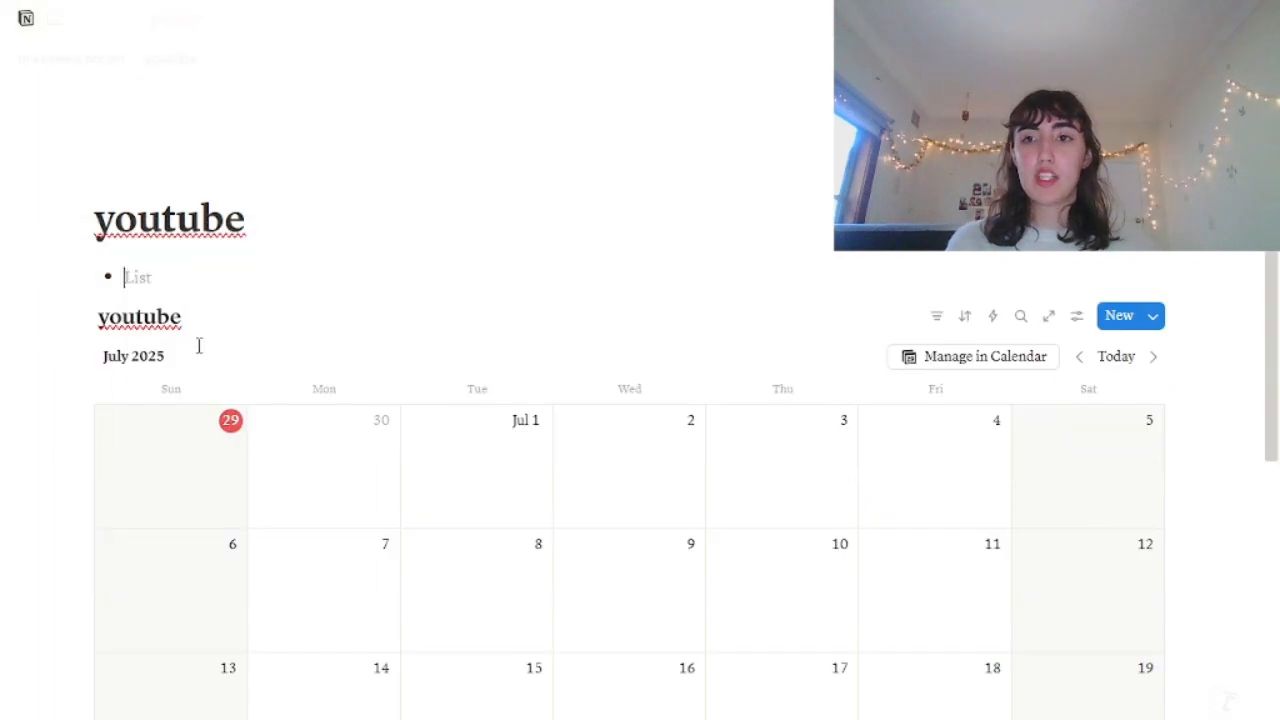
key("BackSpace")
Create a subpage named "video ideas" above the youtube calendar and return to the youtube page.
type("/page")
left_click(199, 350)
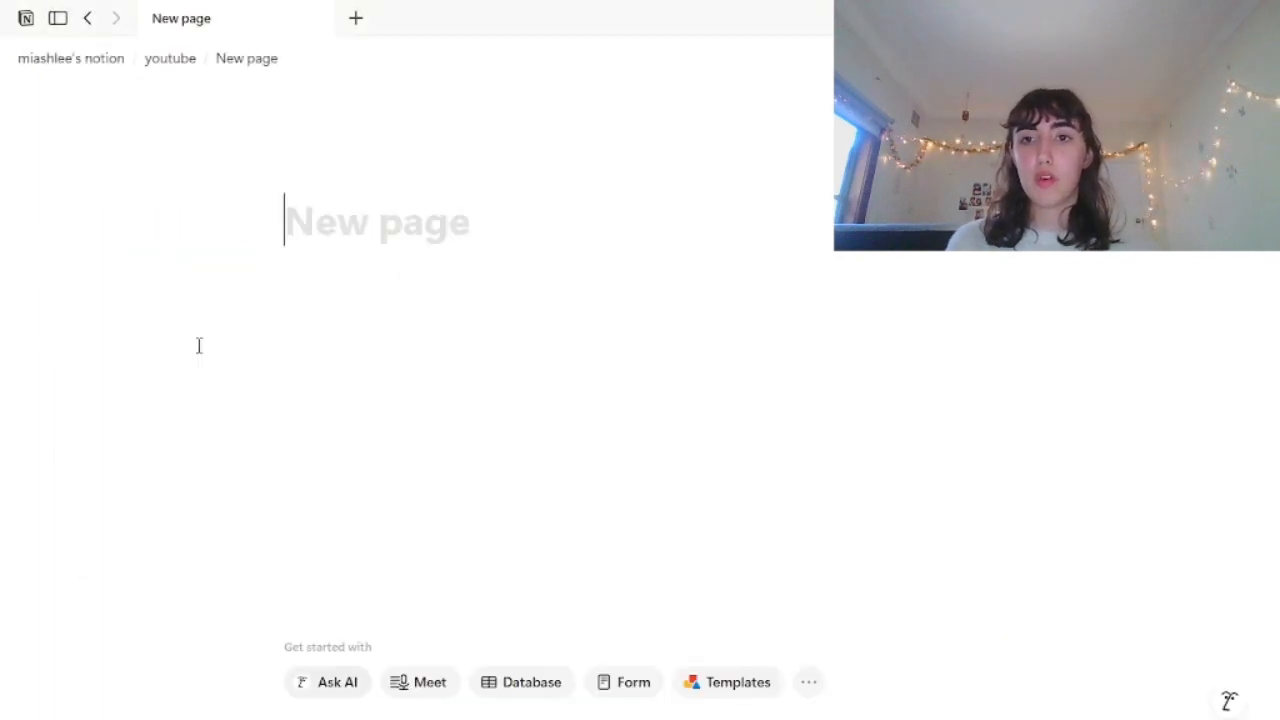
type("video ideas")
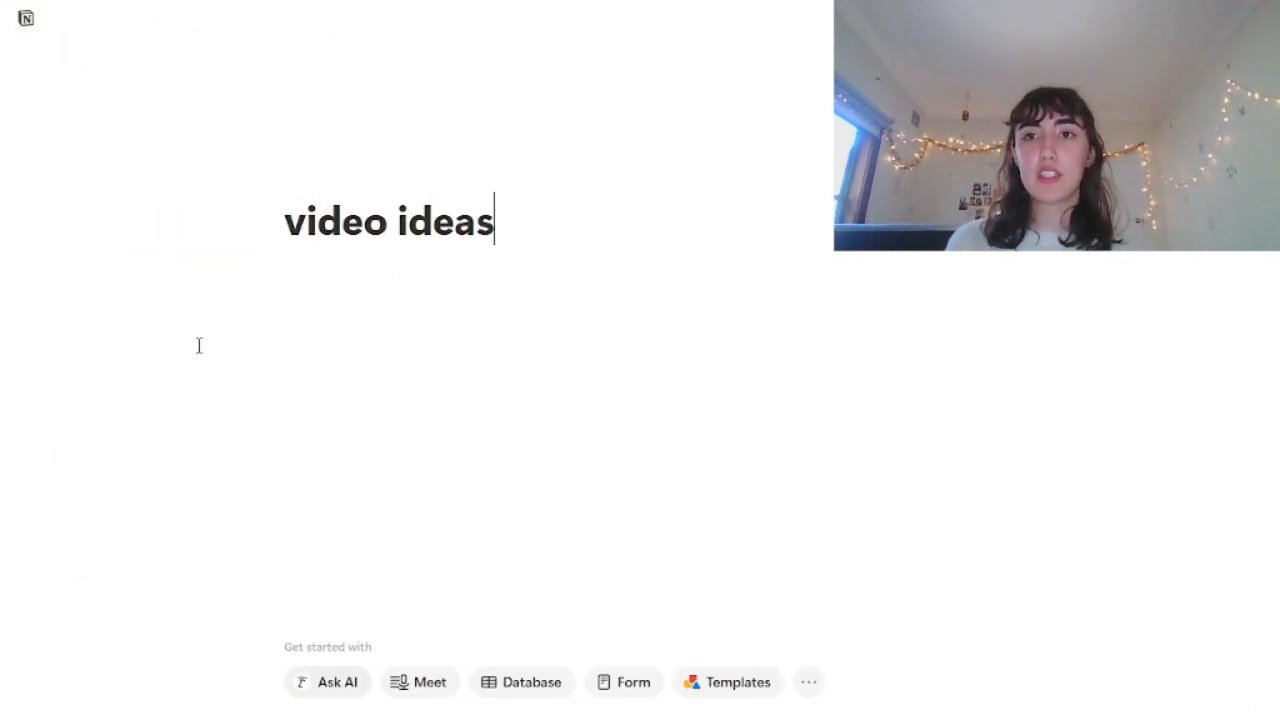
left_click(188, 55)
Add another subpage named "reel/short ideas" to the youtube page and return to the youtube page.
left_click(256, 242)
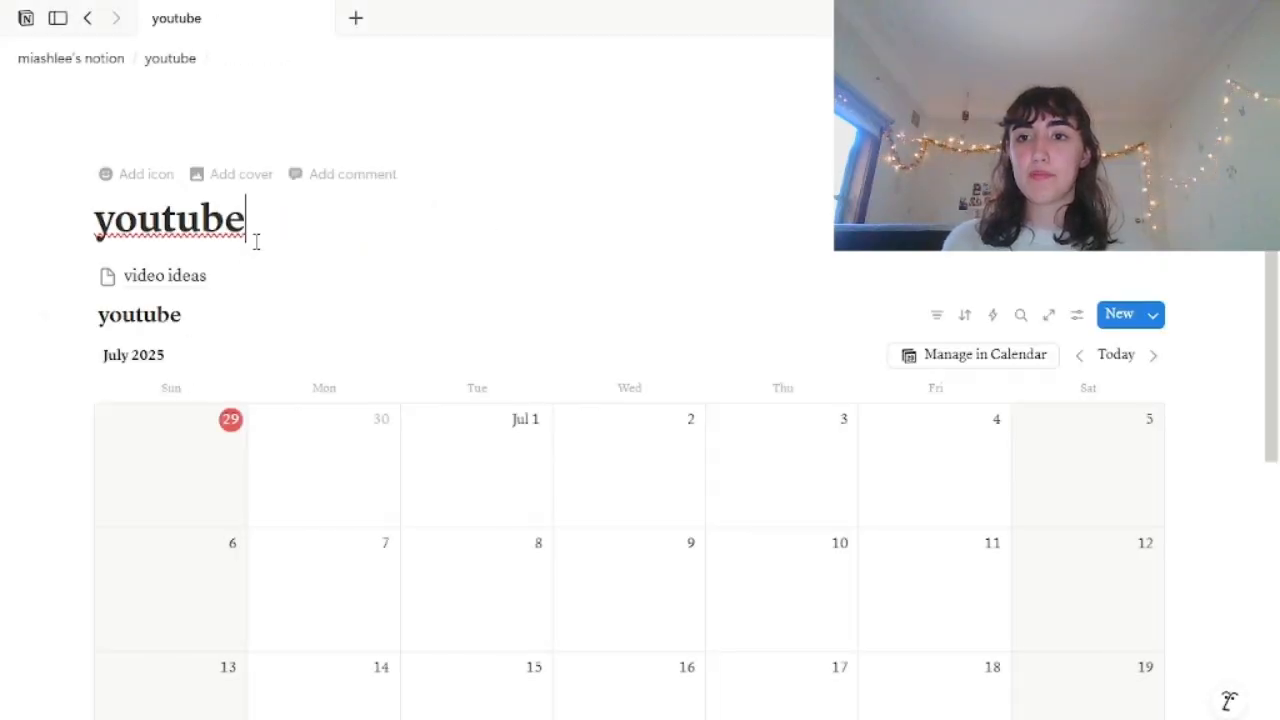
key("Return")
type("/")
left_click(177, 326)
type("reel/")
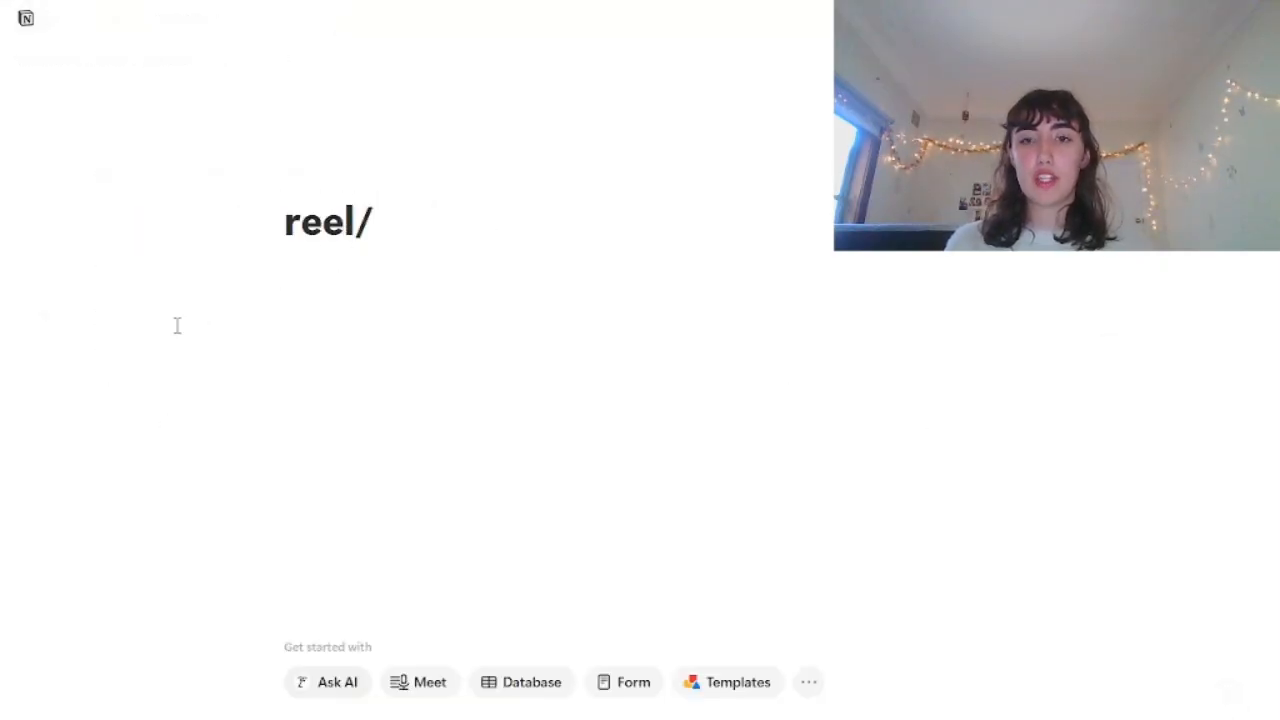
type("short ideas")
key("ctrl+[")
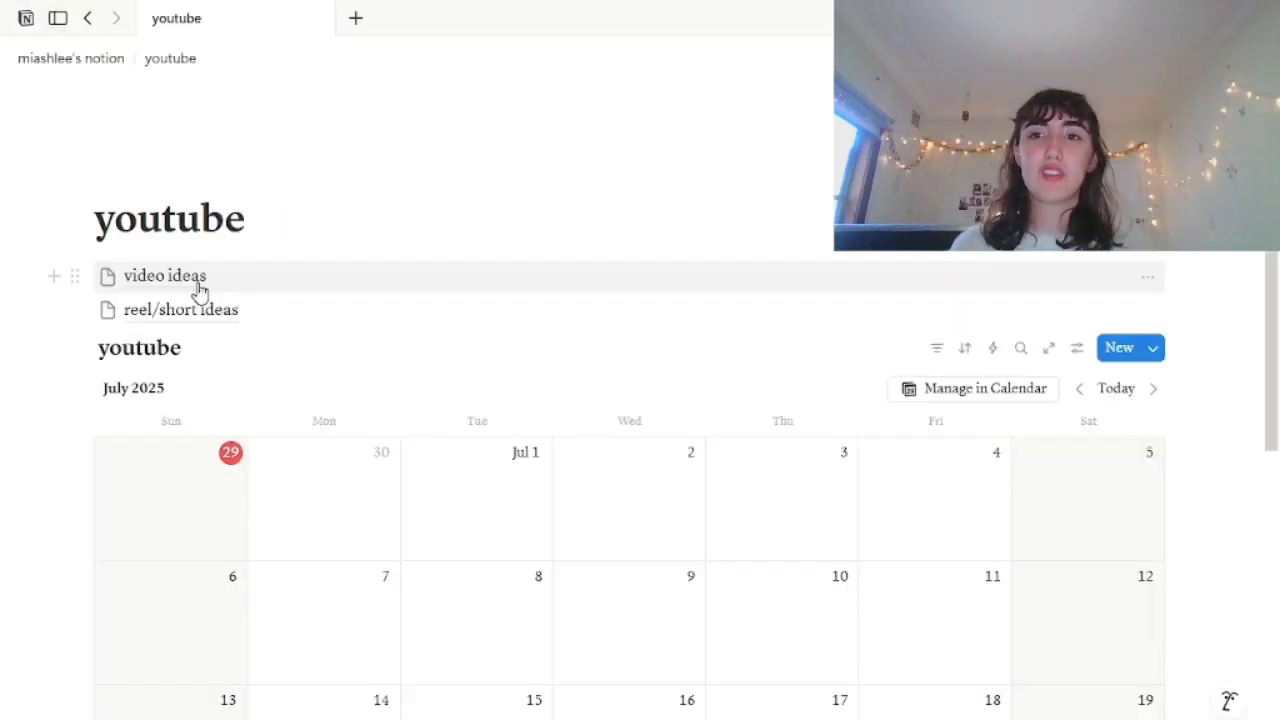
Move the school outline from the home page list into a "school" page and remove its empty top-level bullet.
left_click(54, 57)
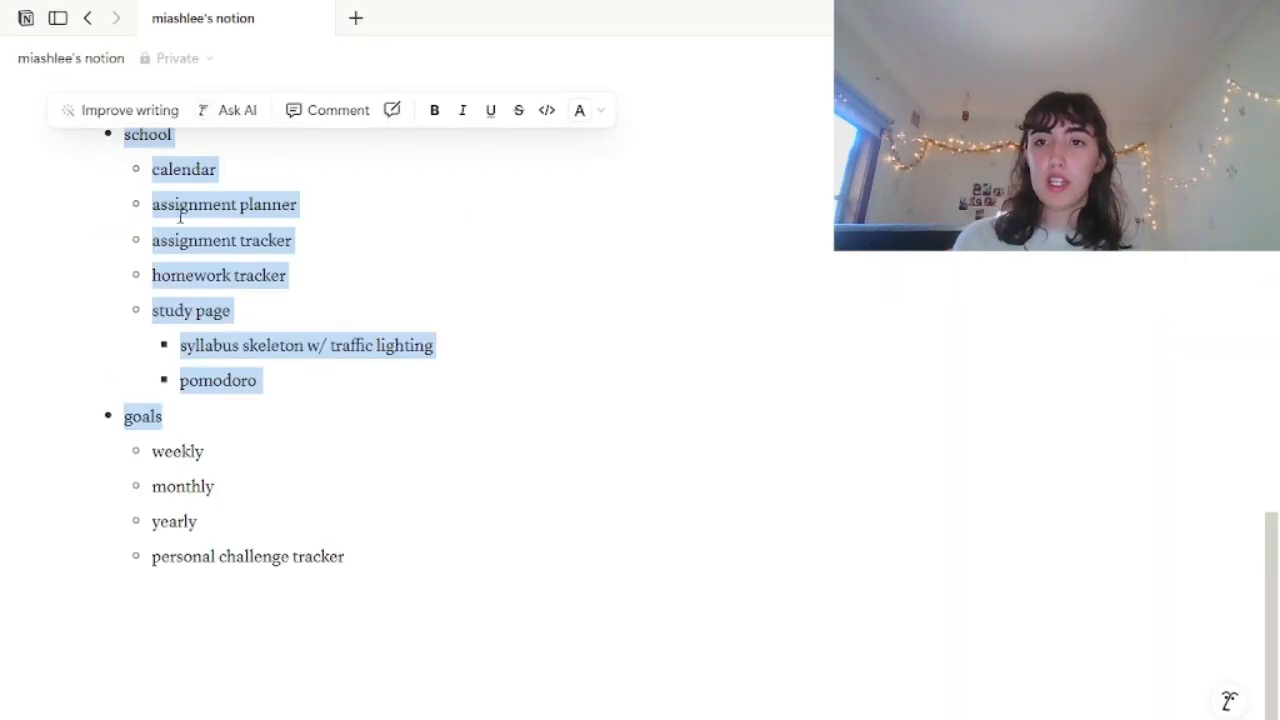
left_click_drag(157, 148, 271, 366)
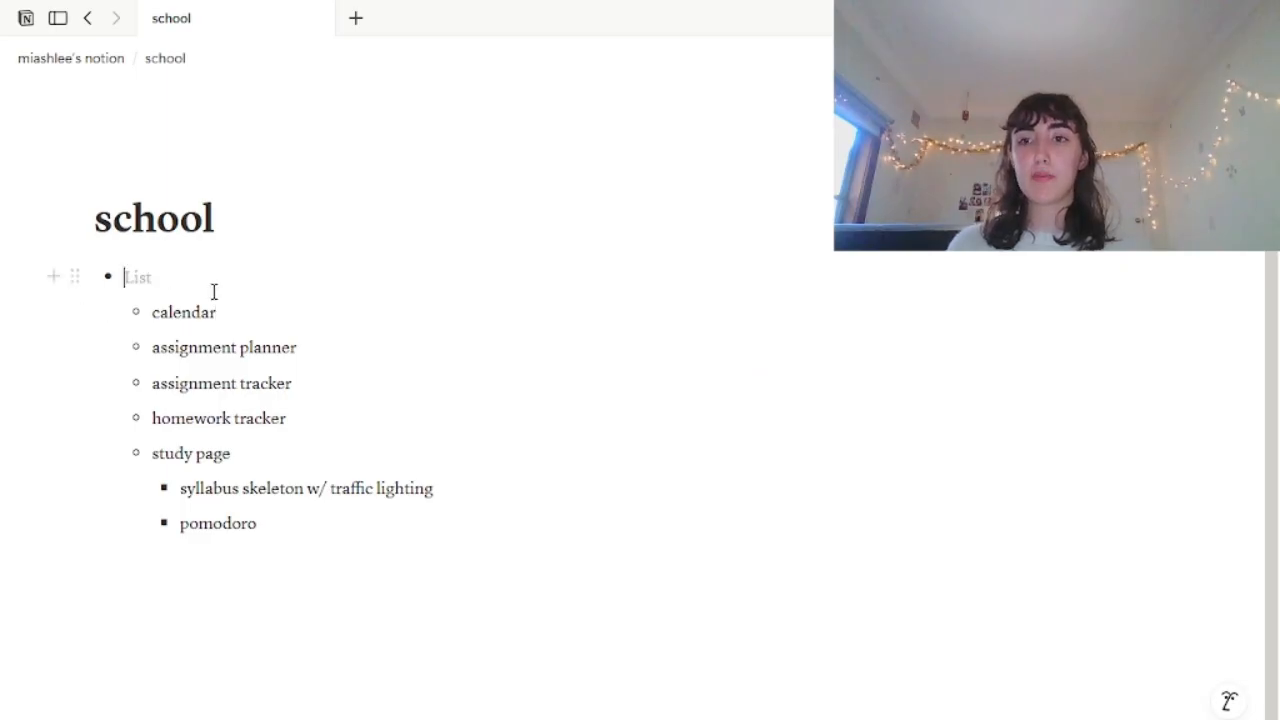
key("BackSpace")
key("Delete")
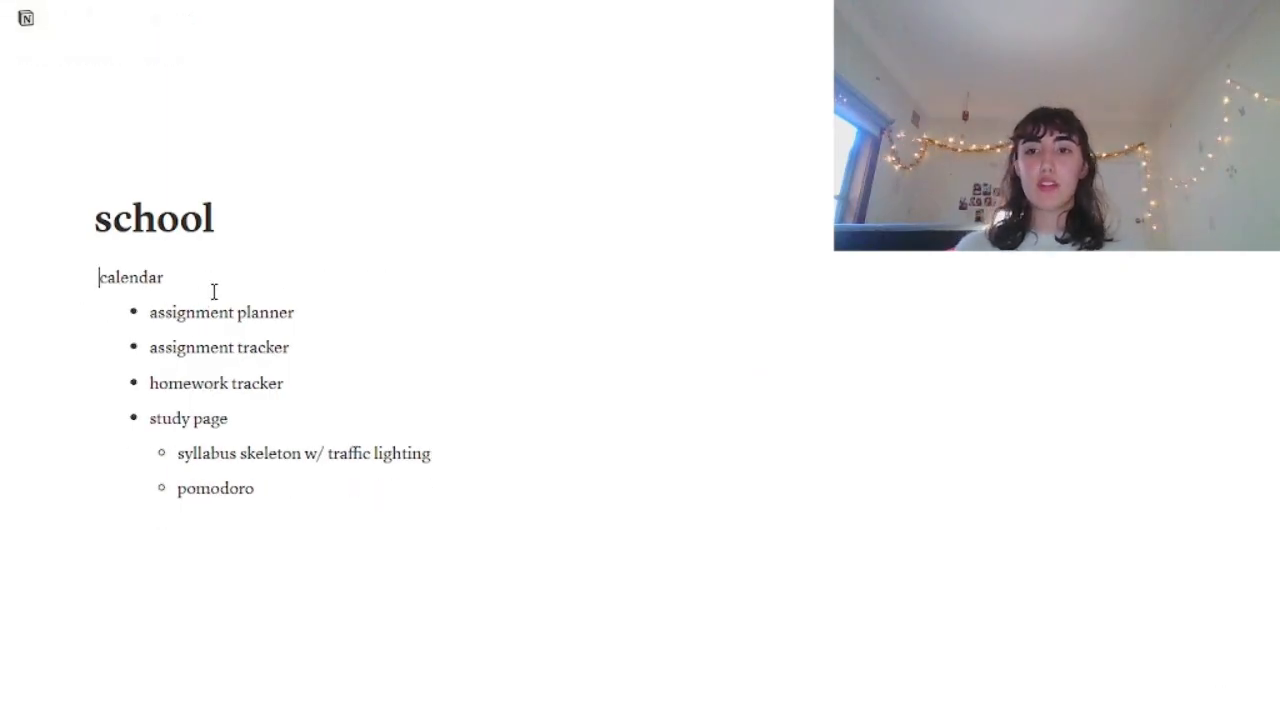
Format the school outline as bullets below a divider and insert a gallery view database above the divider.
type("-")
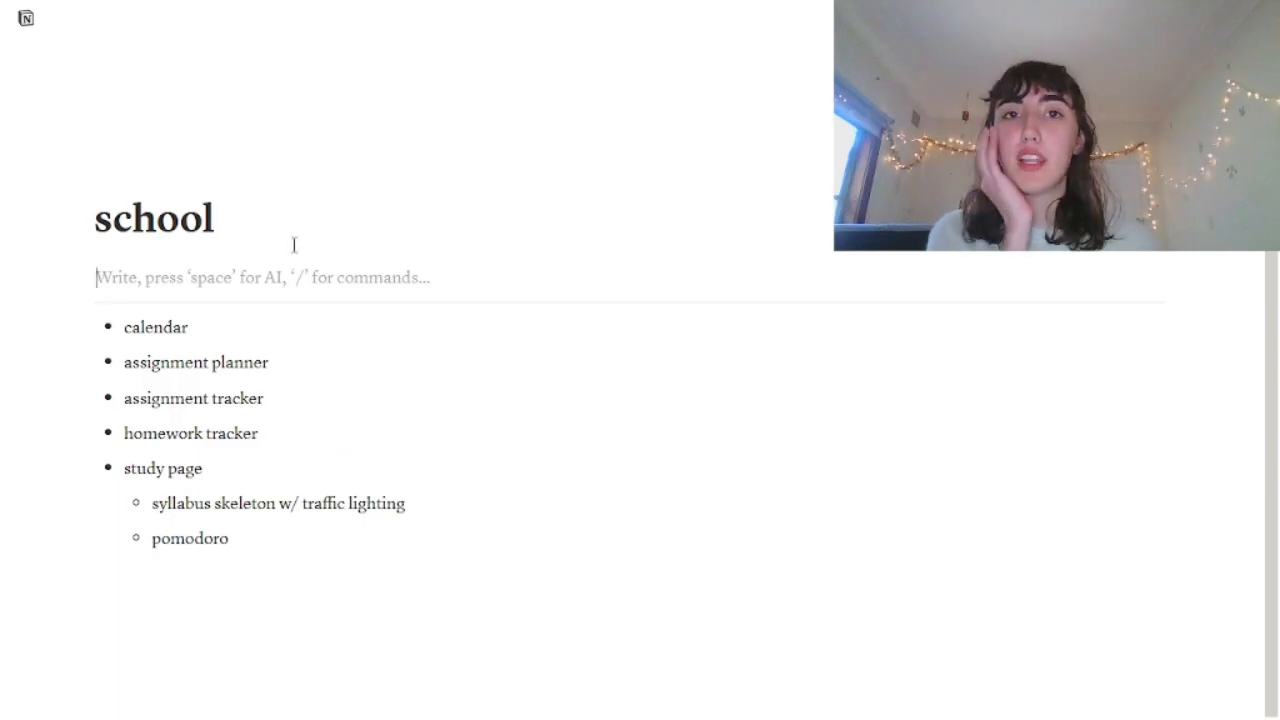
triple_click(162, 363)
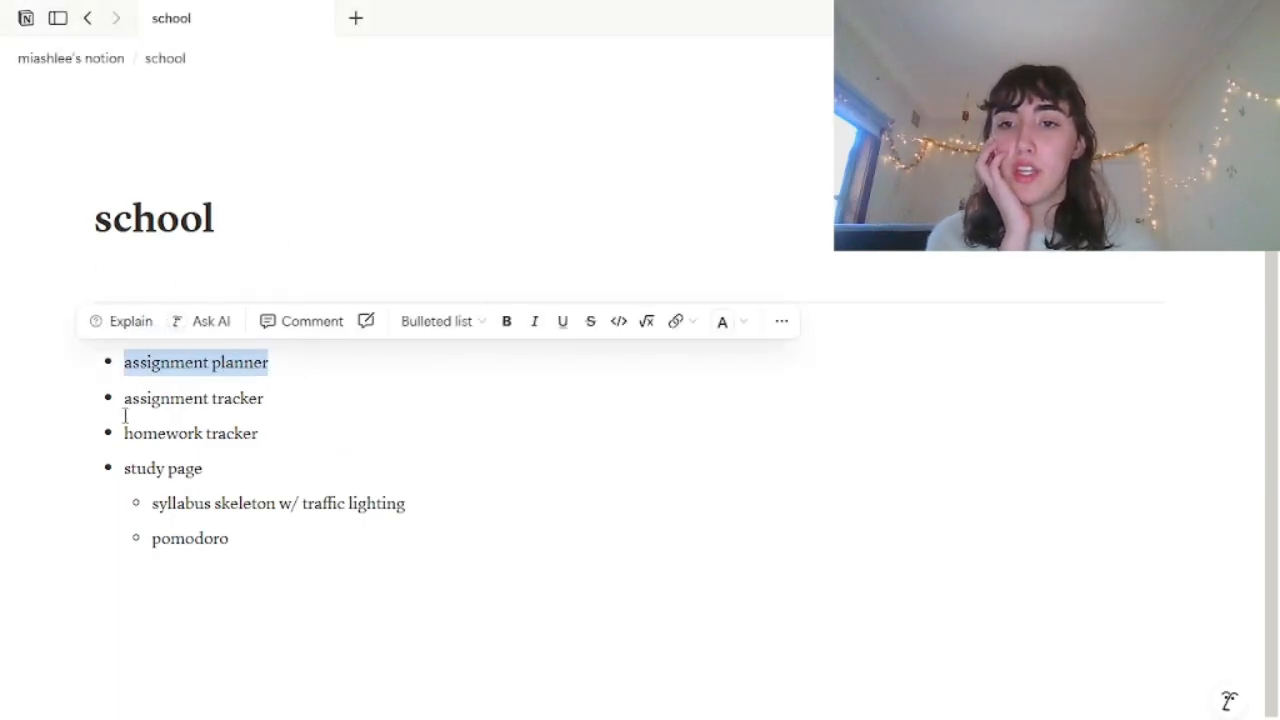
left_click_drag(125, 415, 264, 402)
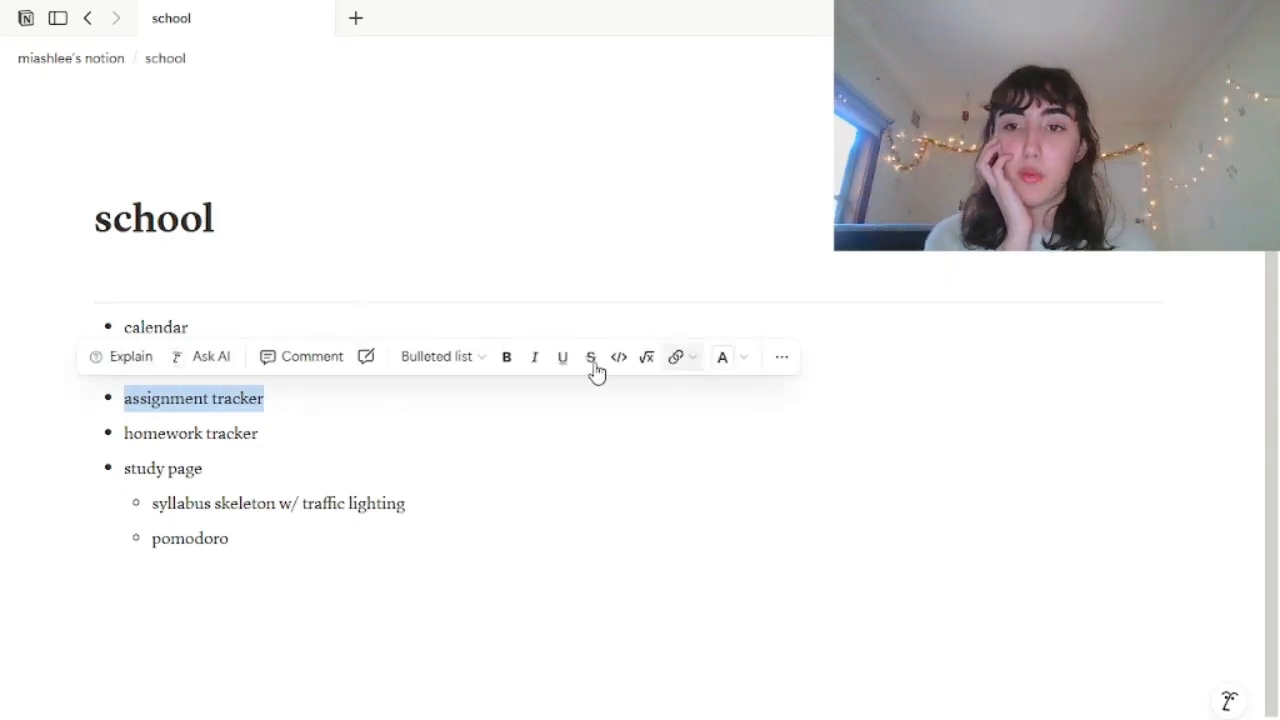
left_click_drag(166, 434, 257, 450)
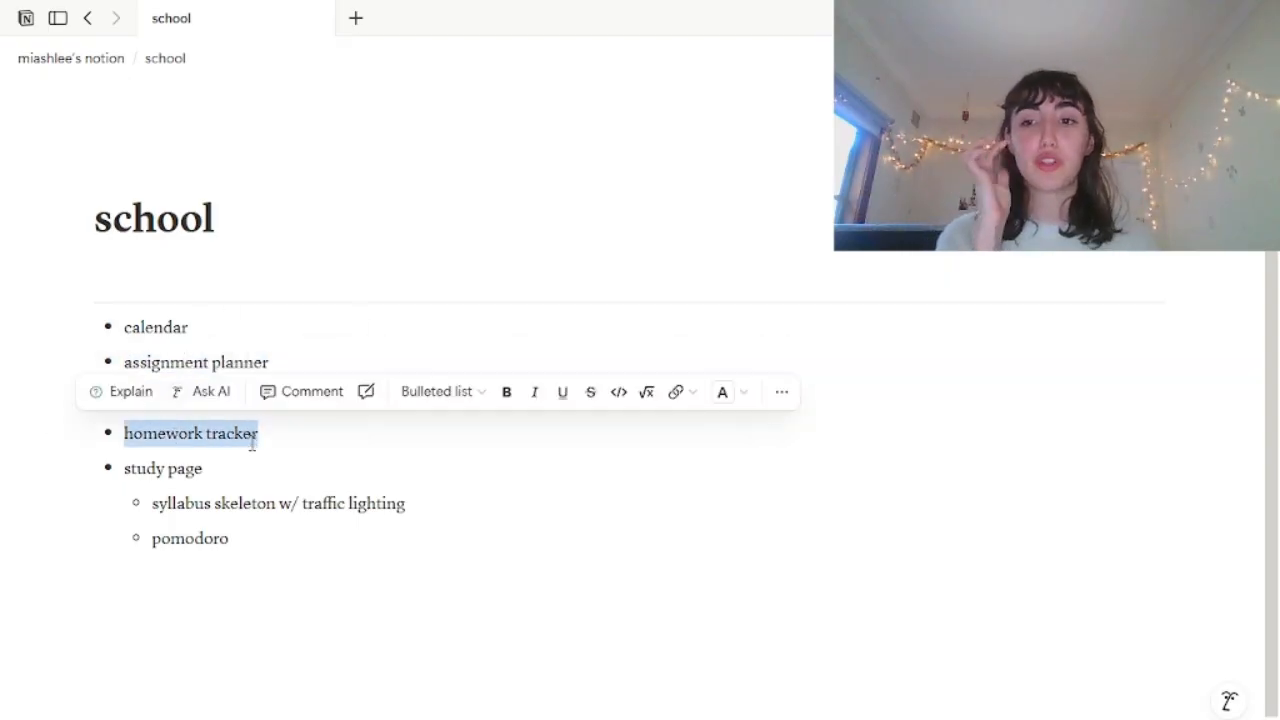
left_click(178, 280)
type("/")
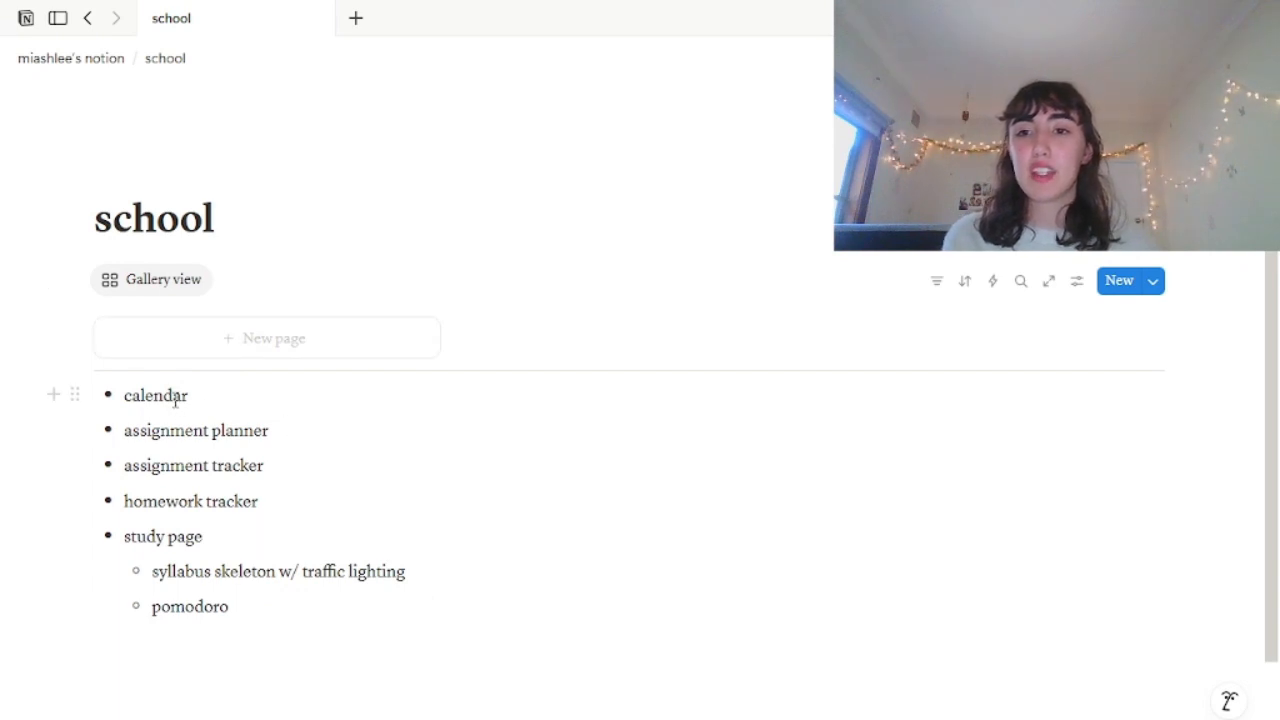
right_click(175, 332)
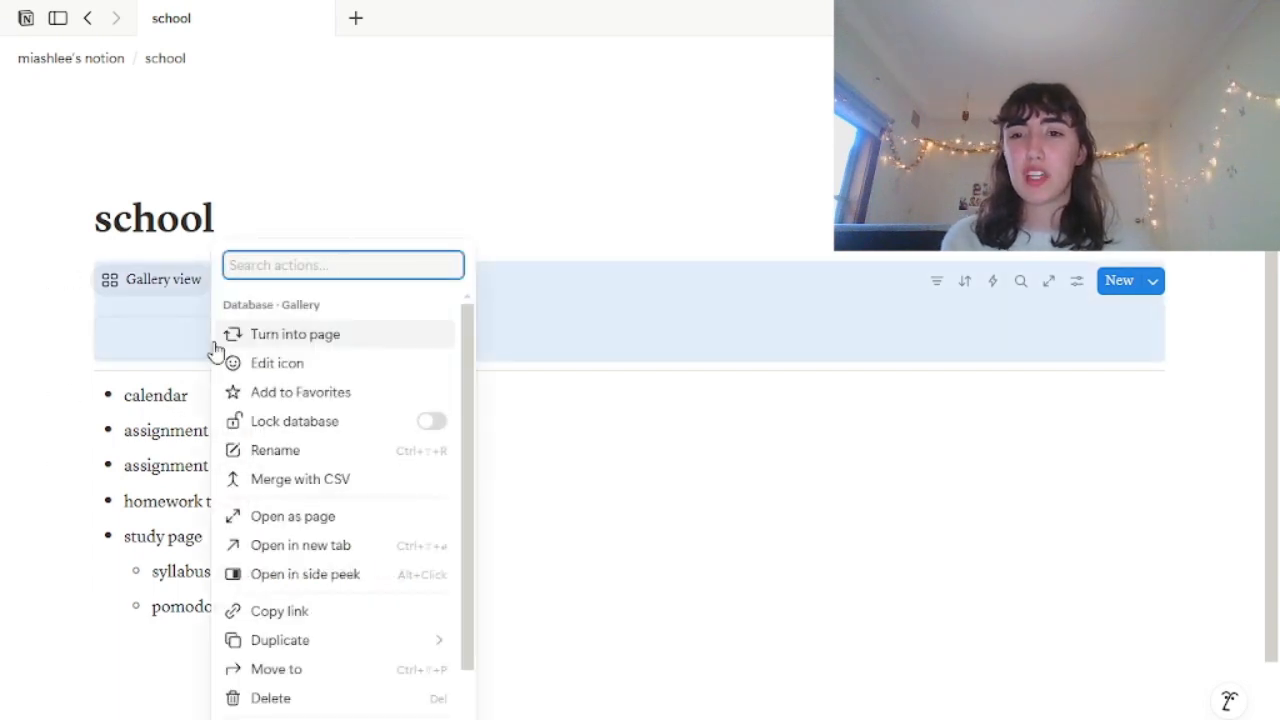
key("Escape")
Add an "assignment planner/tracker" gallery page containing a pink background block and a calendar titled "assignment planner/tracker", and open it as a full page.
left_click(263, 345)
type("a")
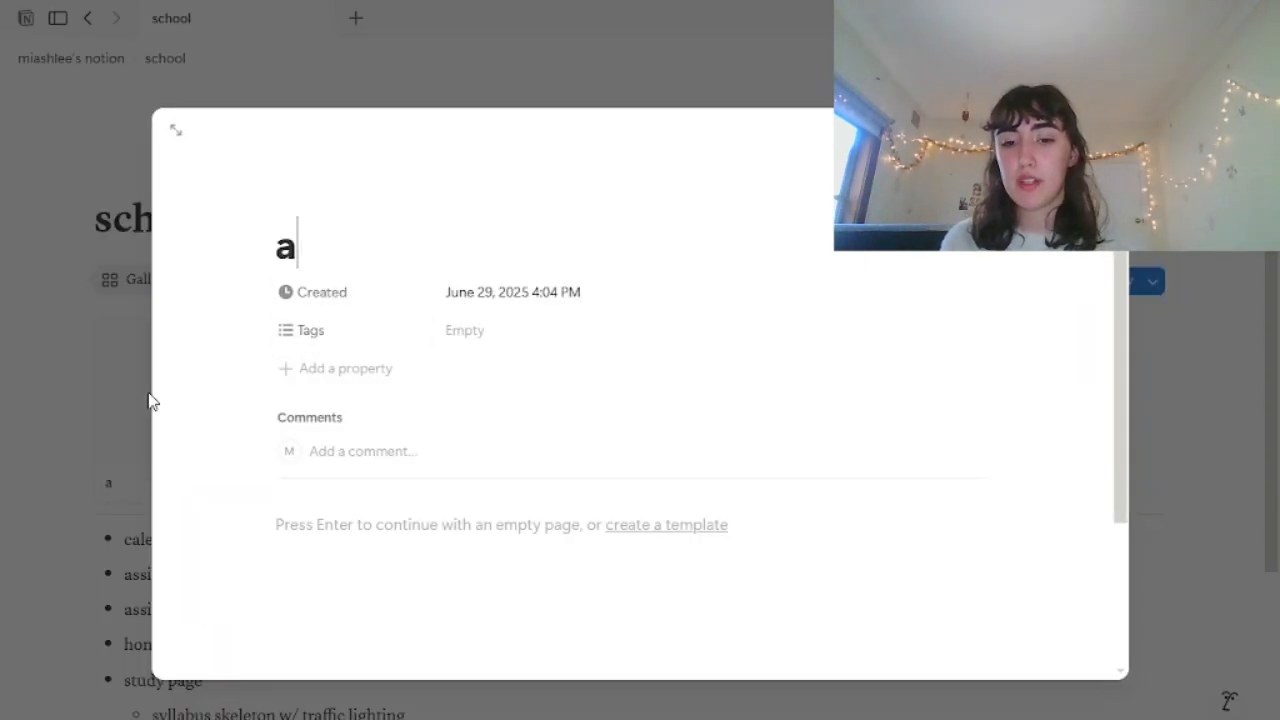
type("ssignem")
key("BackSpace")
key("BackSpace")
type("ment planner/tracker")
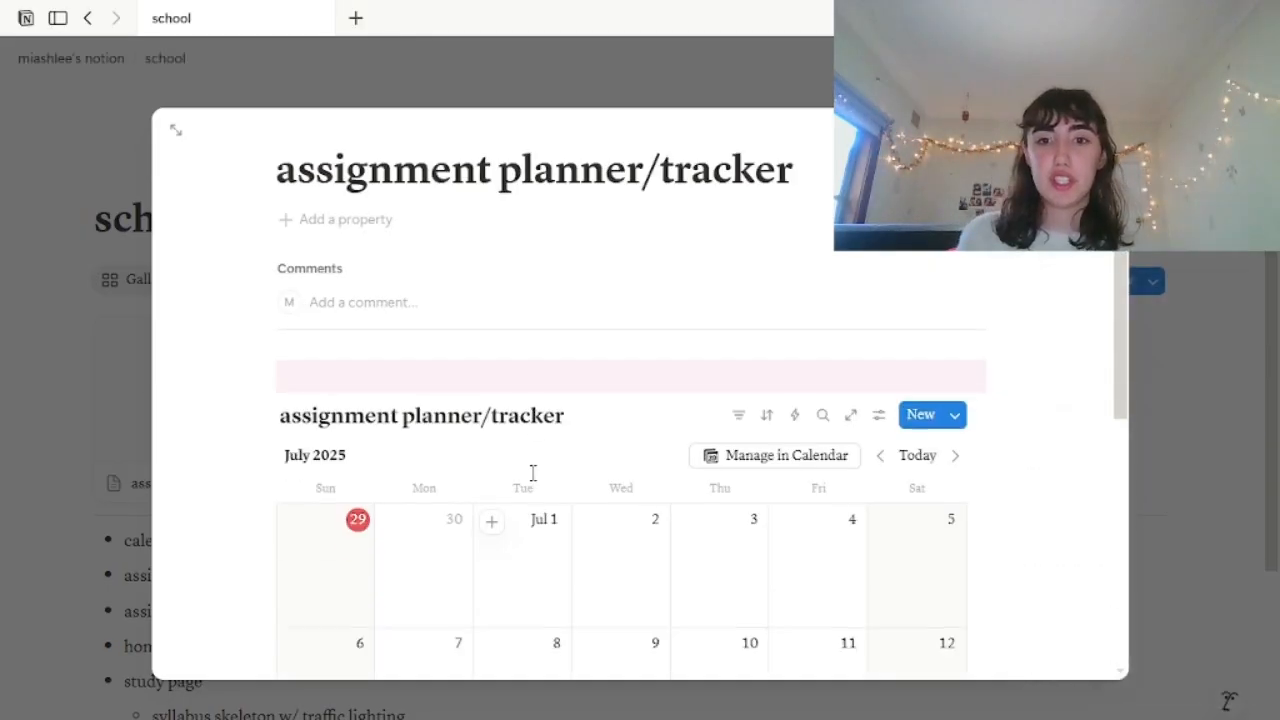
scroll(268, 284, "down", 2)
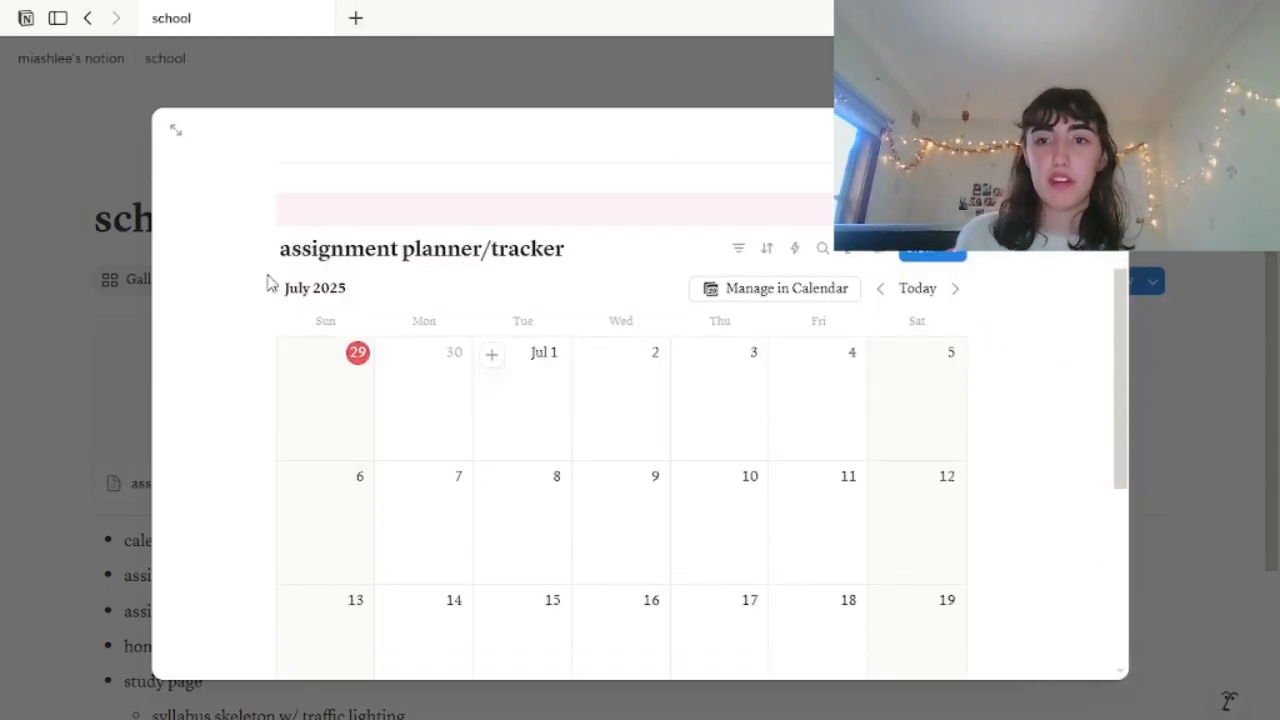
left_click(175, 131)
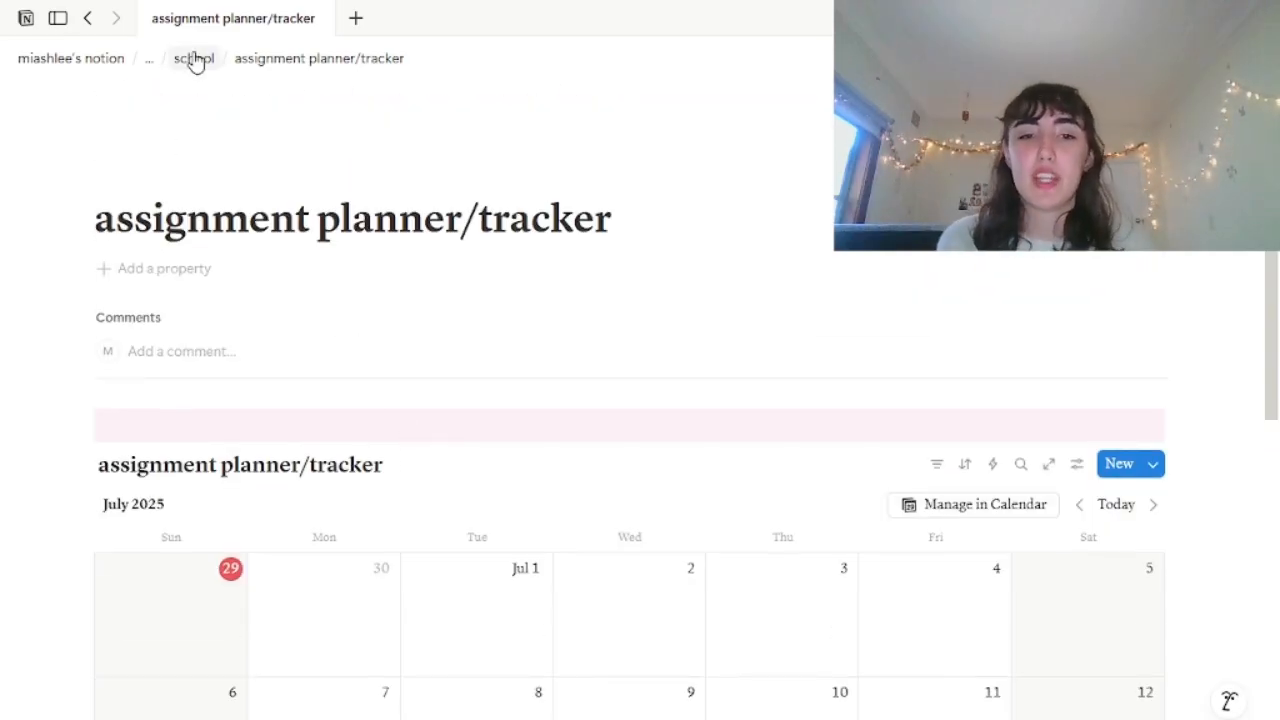
Create a calendar entry named "math extension test" on July 3, 2025.
scroll(456, 300, "down", 2)
left_click(723, 415)
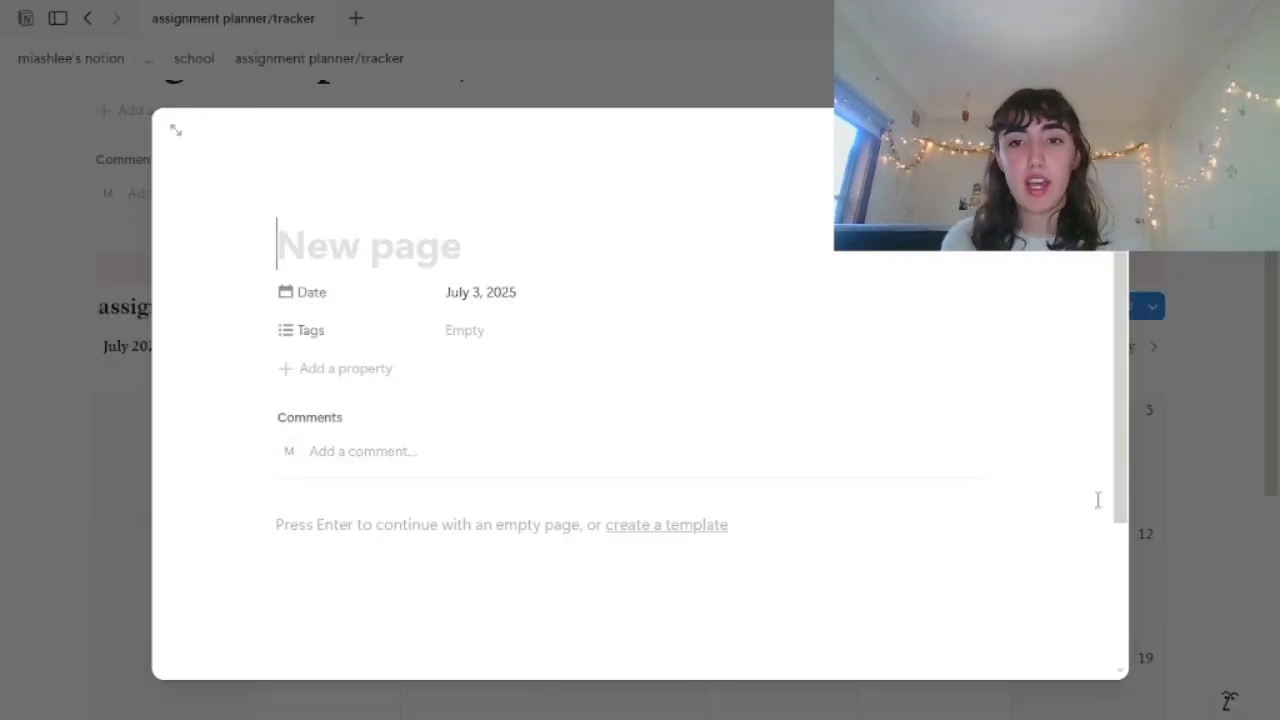
type("math")
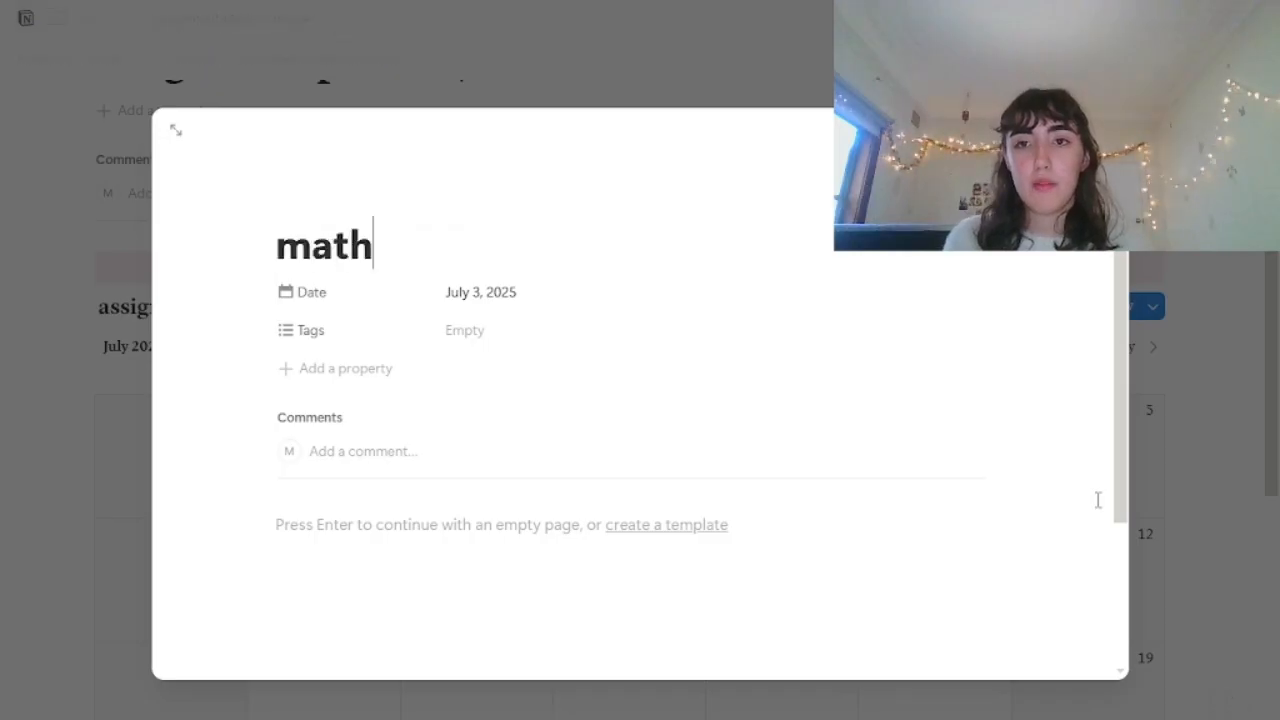
type(" extension")
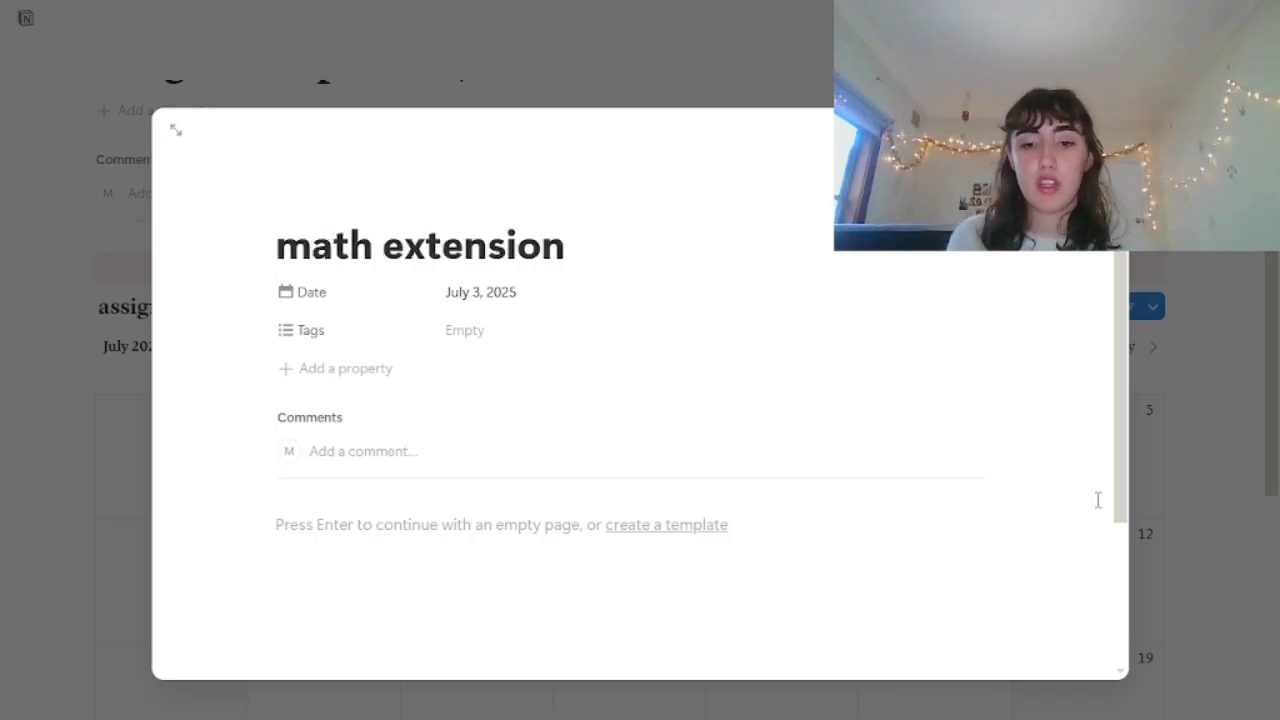
type(" test")
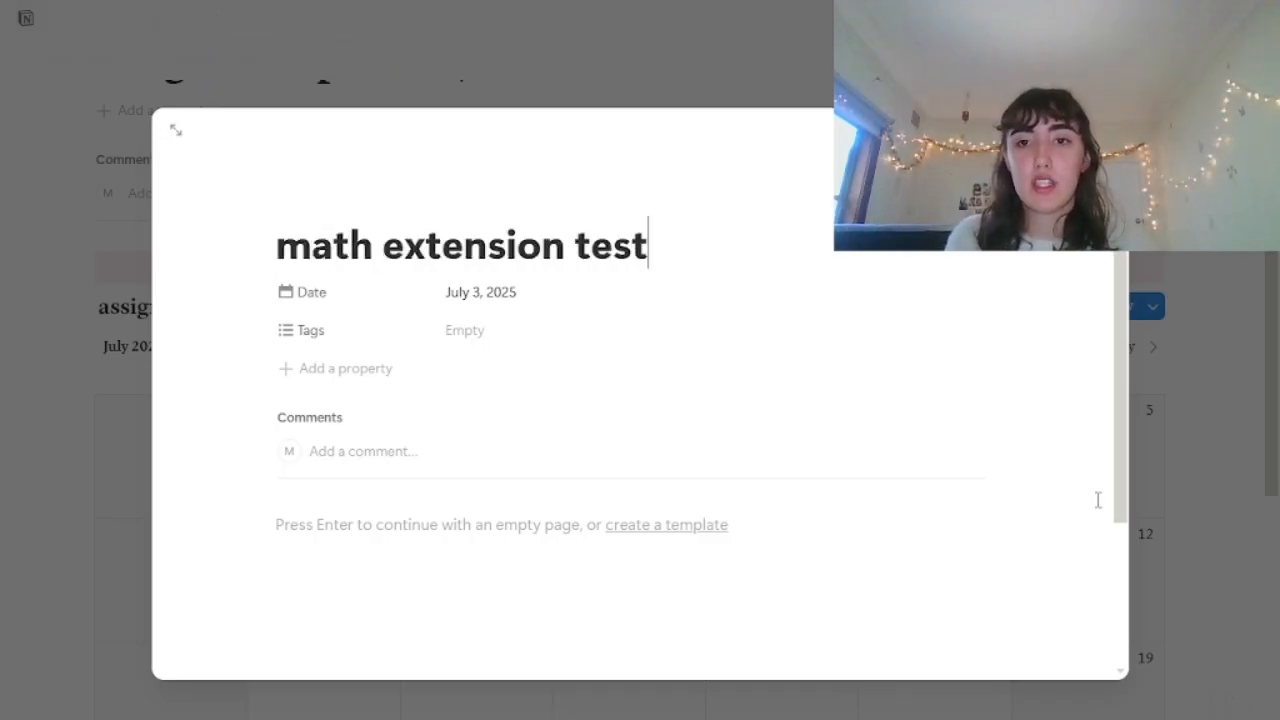
left_click(351, 300)
key("Escape")
Rename the Tags property of the math extension test entry to "description".
left_click(336, 338)
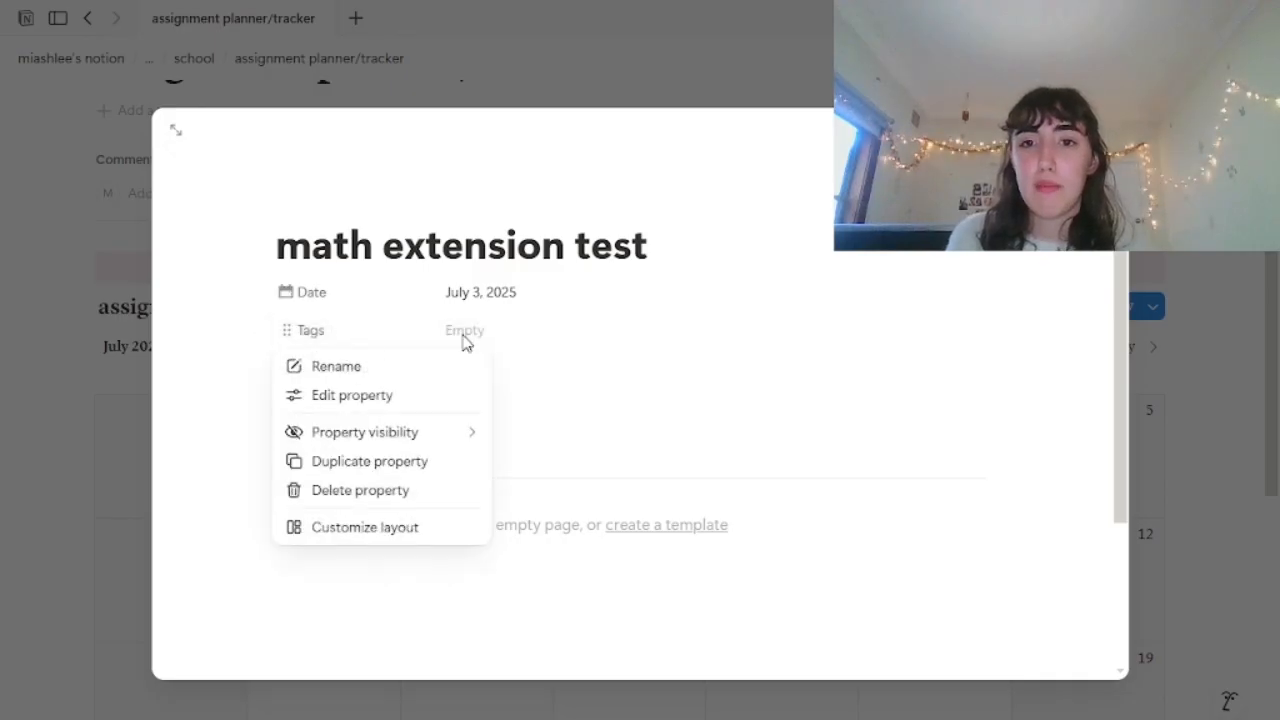
left_click(314, 340)
left_click(317, 337)
left_click(330, 366)
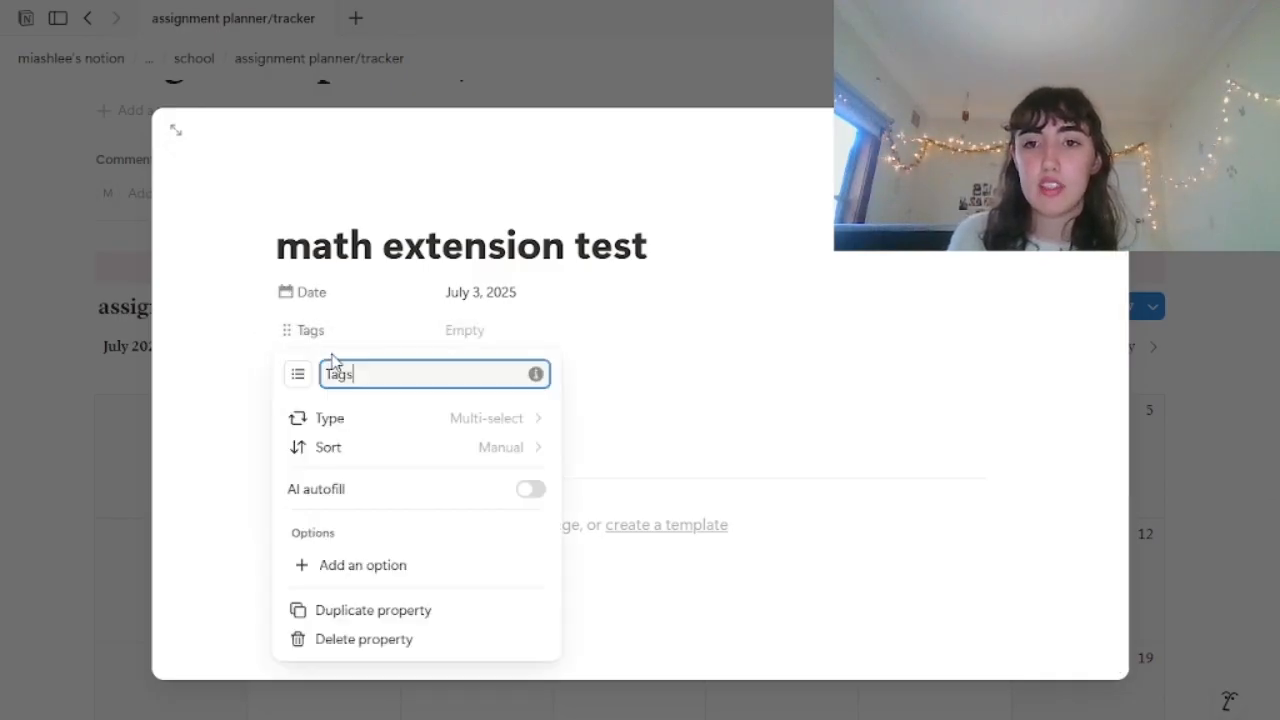
key("BackSpace")
key("BackSpace")
key("BackSpace")
key("BackSpace")
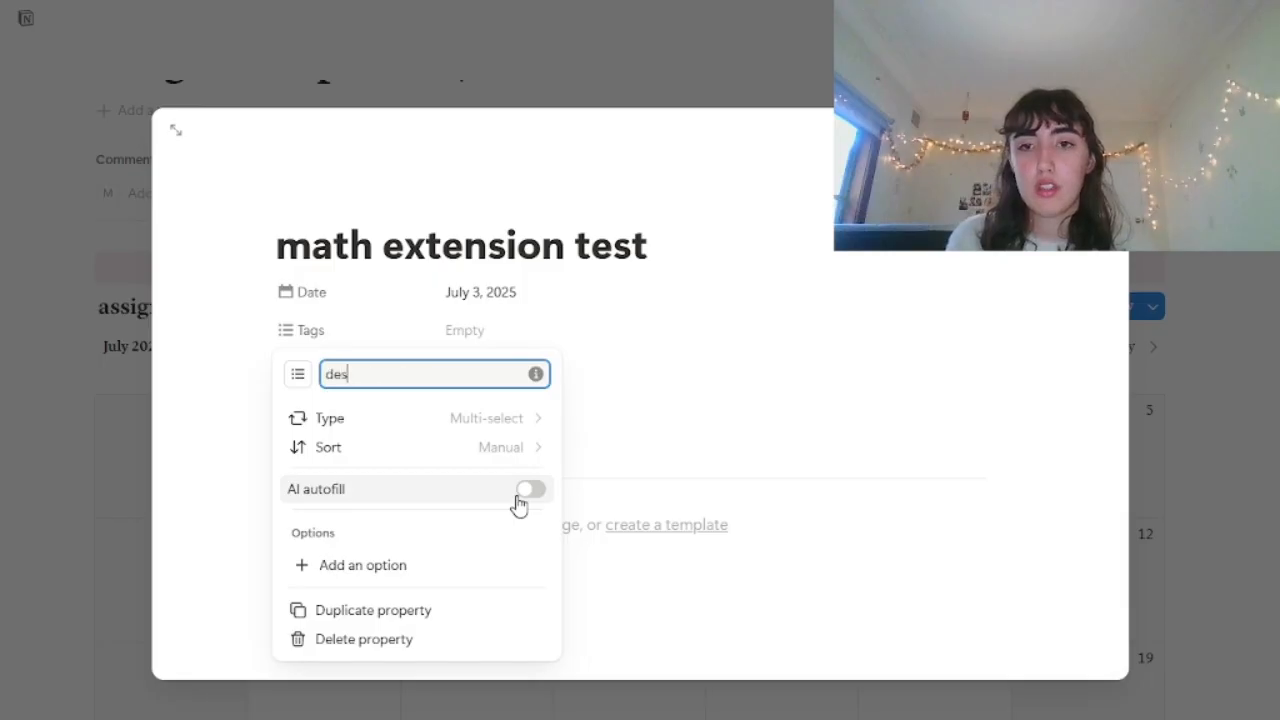
type("description")
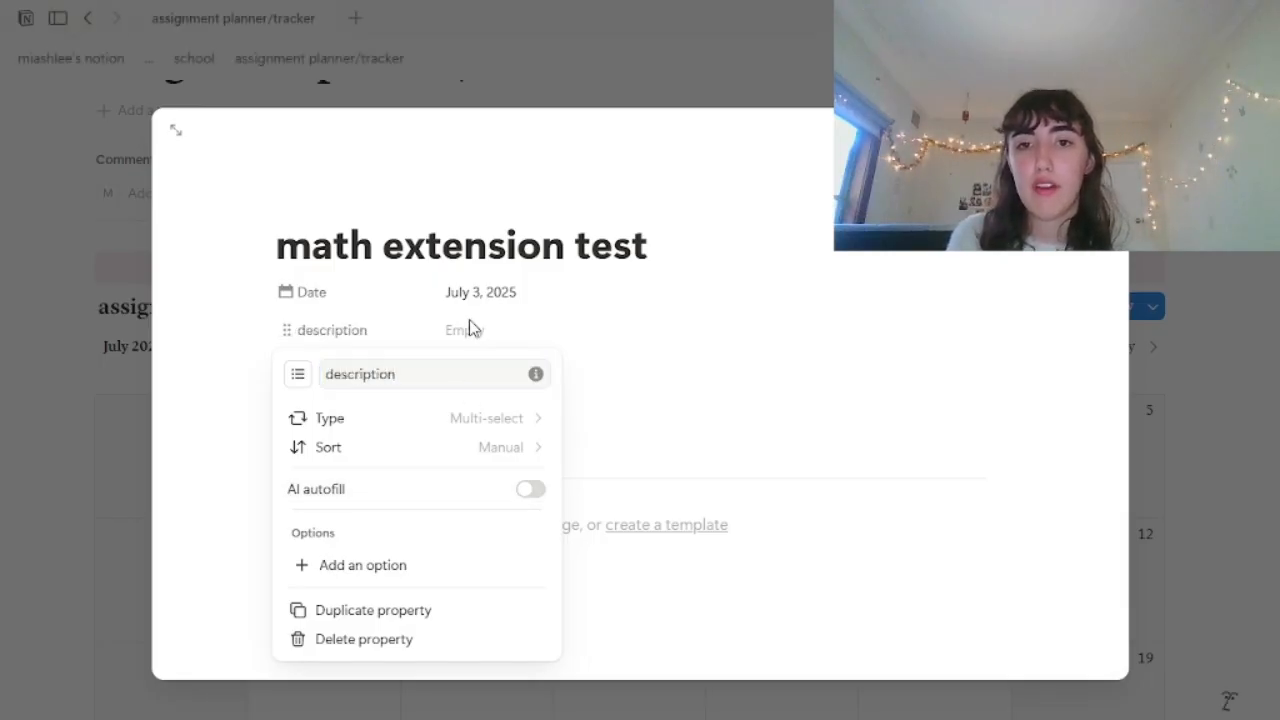
Create the description options "due date" and "progress", unassign both from the math extension test entry, and close the entry.
left_click(469, 326)
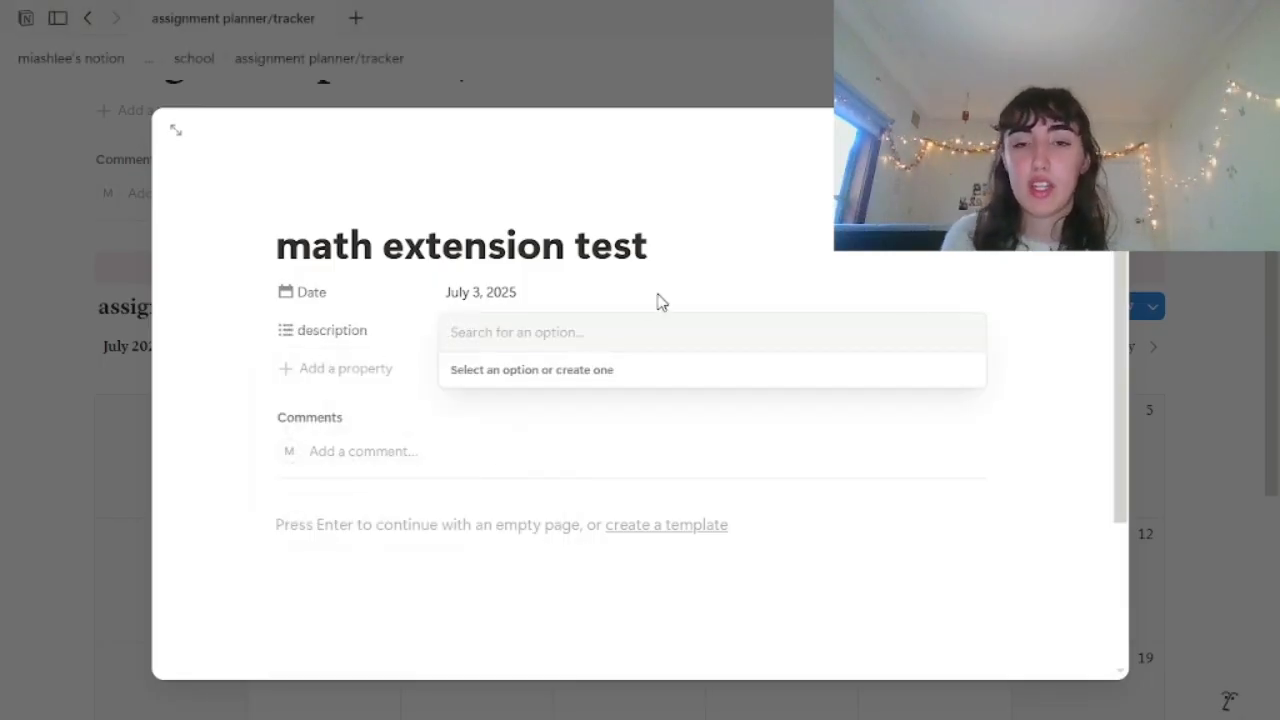
type("due date")
key("Return")
key("BackSpace")
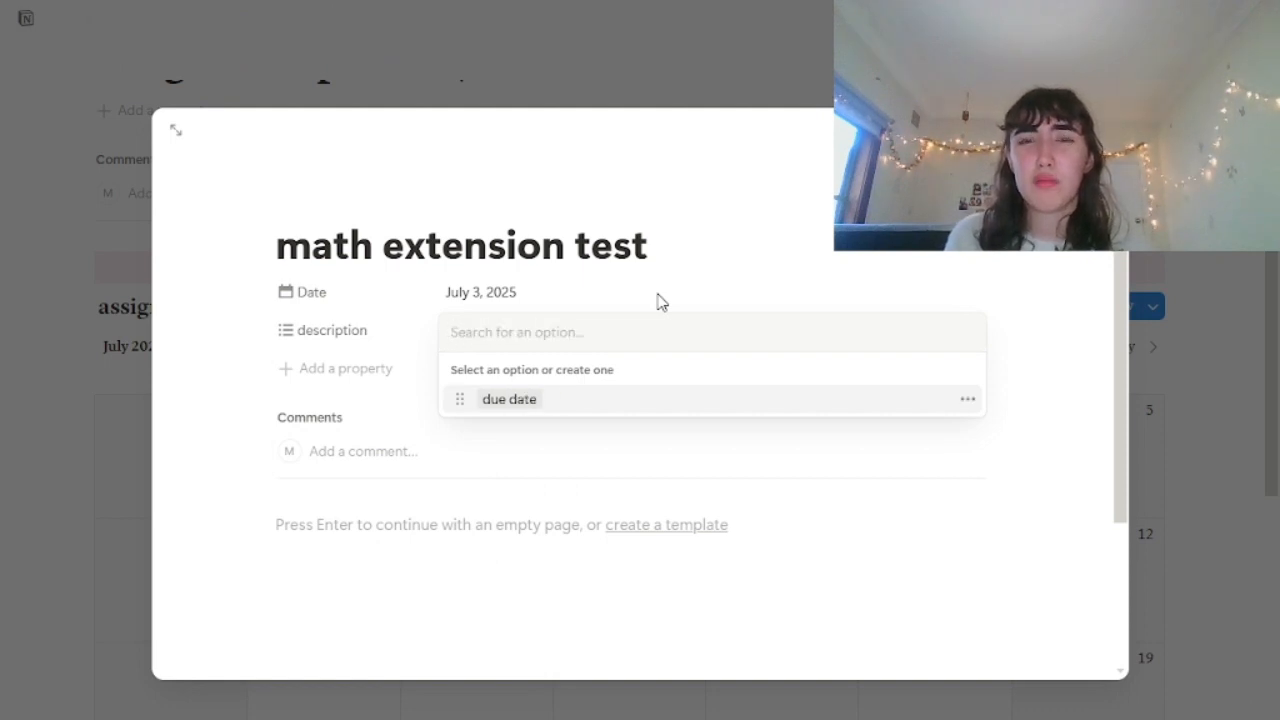
type("progress")
key("Return")
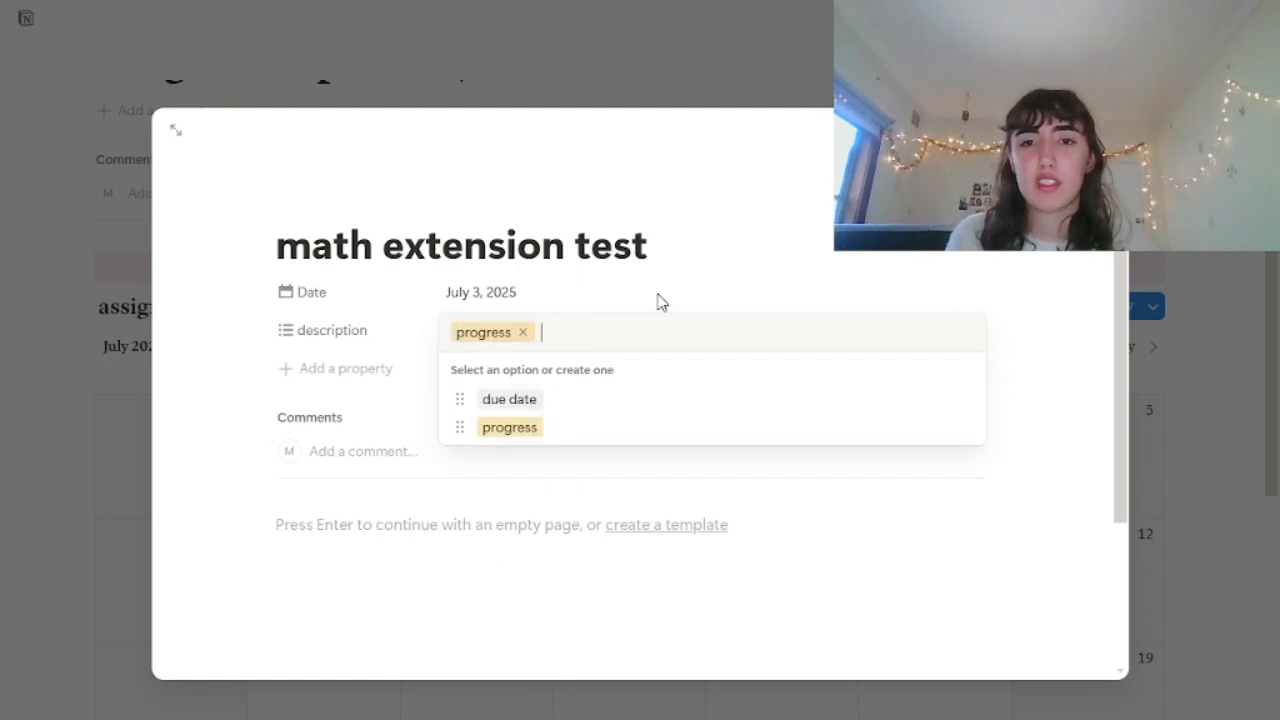
key("BackSpace")
key("Escape")
key("Escape")
scroll(374, 311, "up", 3)
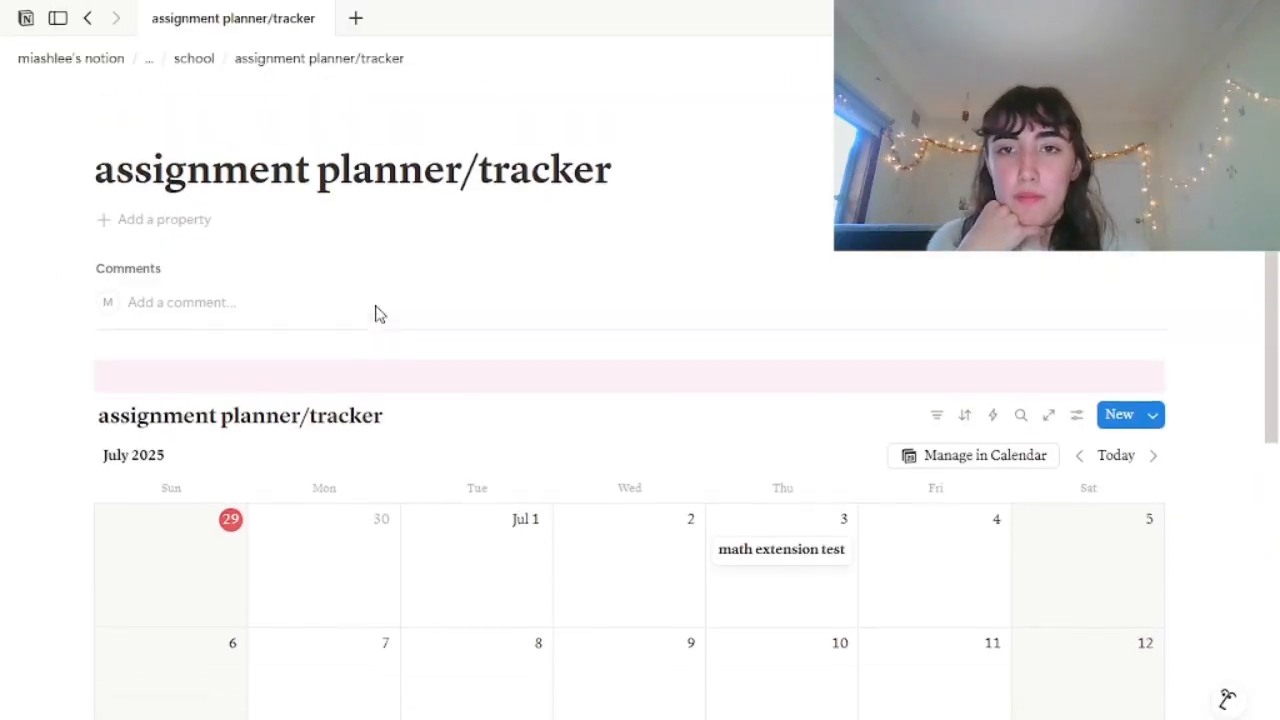
Return to the school page and delete the assignment planner, assignment tracker and calendar bullets.
left_click(196, 60)
left_click_drag(125, 575, 265, 612)
key("BackSpace")
key("BackSpace")
double_click(172, 538)
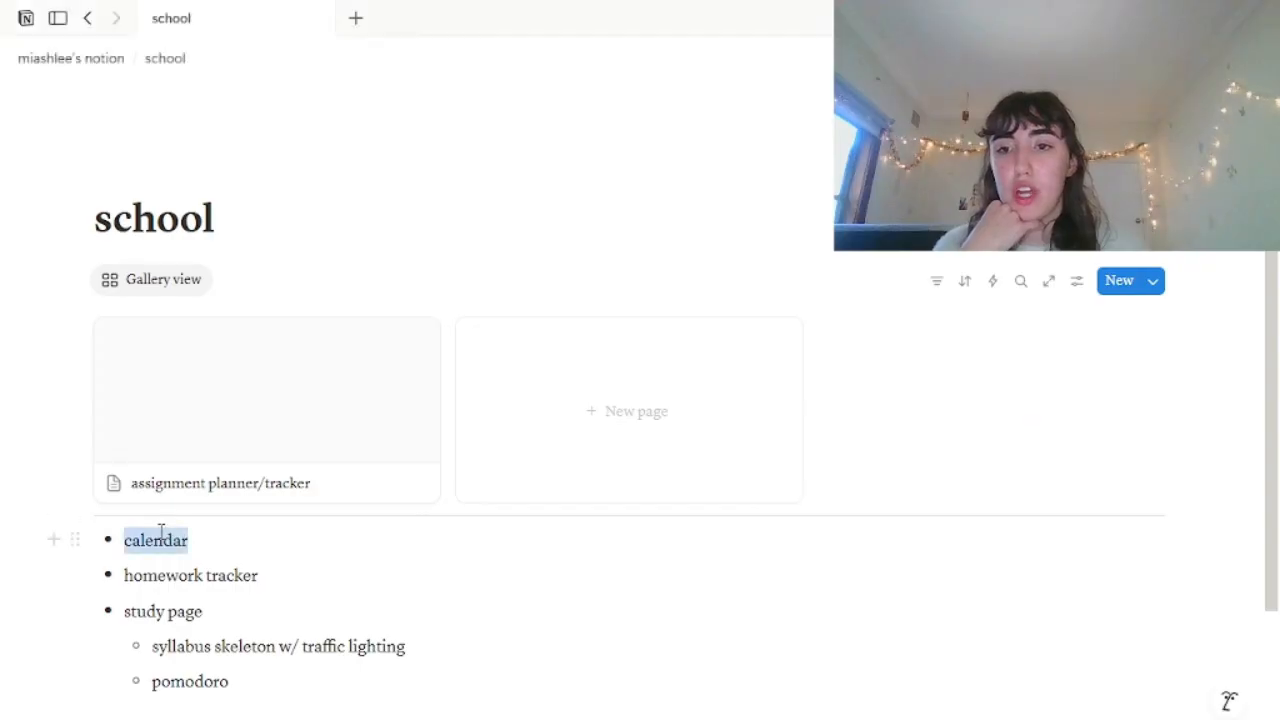
key("BackSpace")
key("BackSpace")
Add a "homework tracker" page to the school gallery and insert a calendar view with a new empty database in it.
left_click(805, 374)
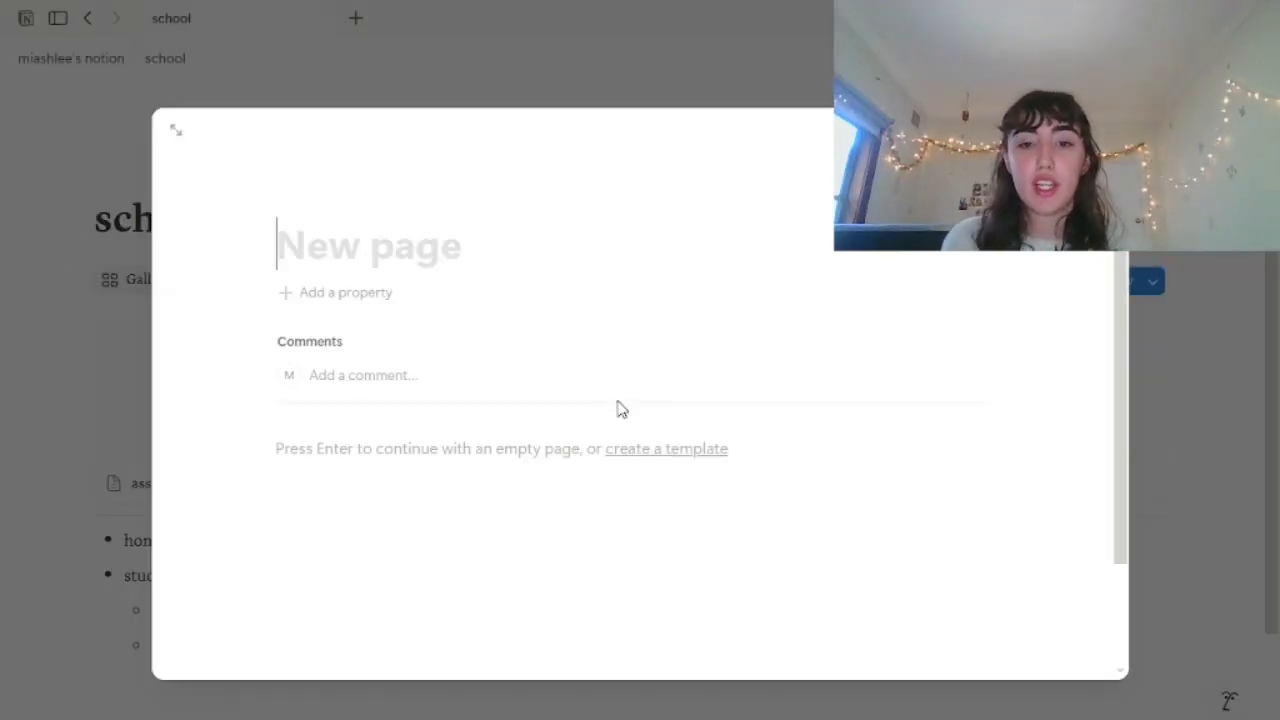
type("homework tracker")
key("Return")
type("/cl")
key("BackSpace")
type("ald")
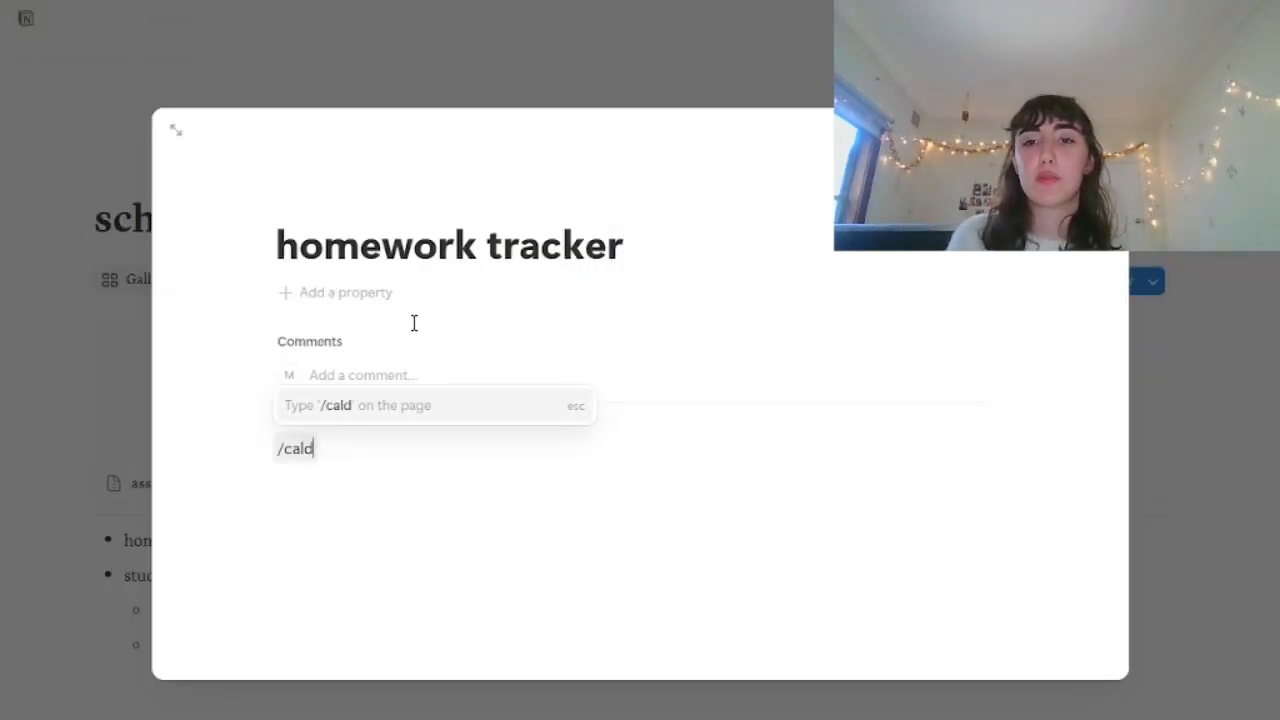
key("BackSpace")
key("BackSpace")
type("len")
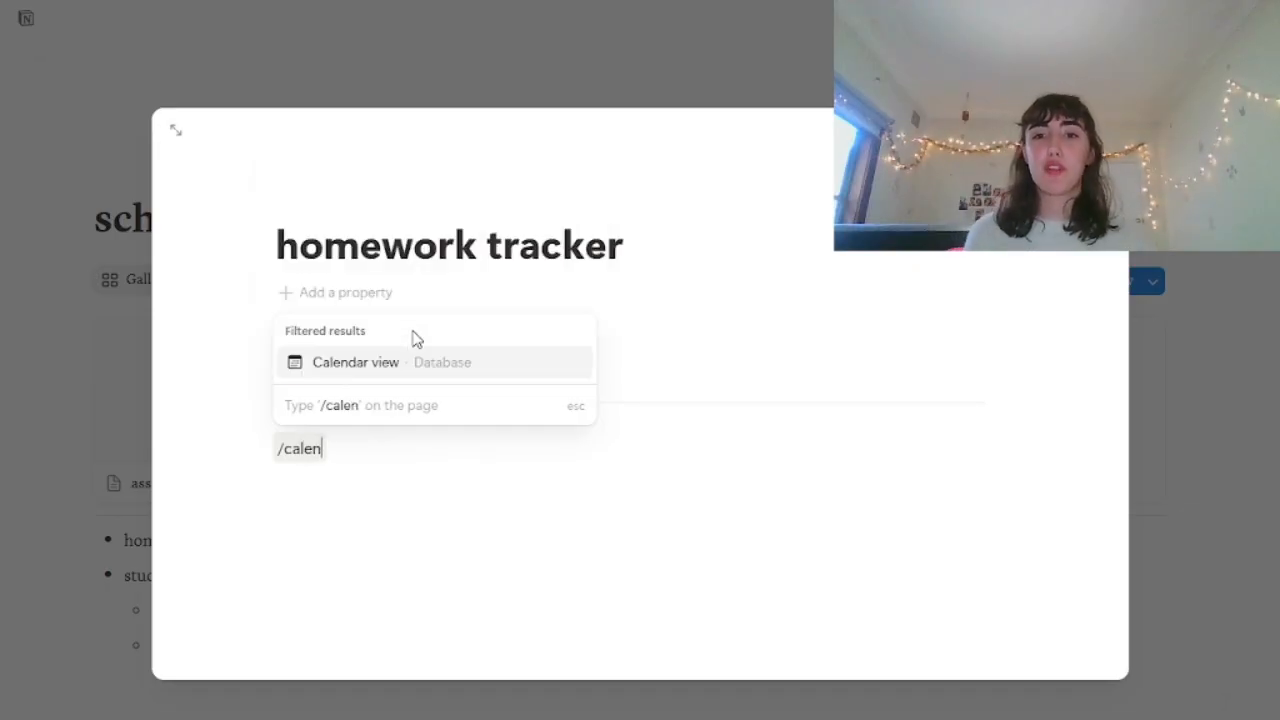
left_click(409, 360)
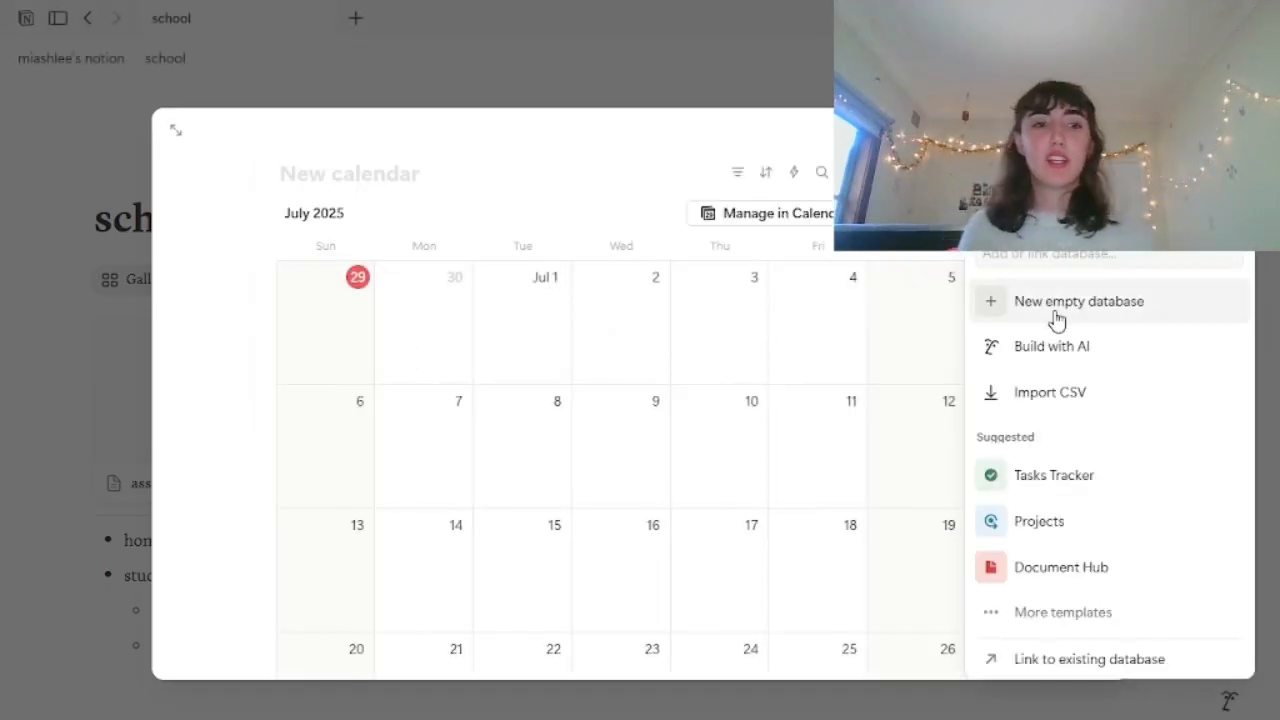
left_click(1057, 318)
scroll(392, 238, "up", 2)
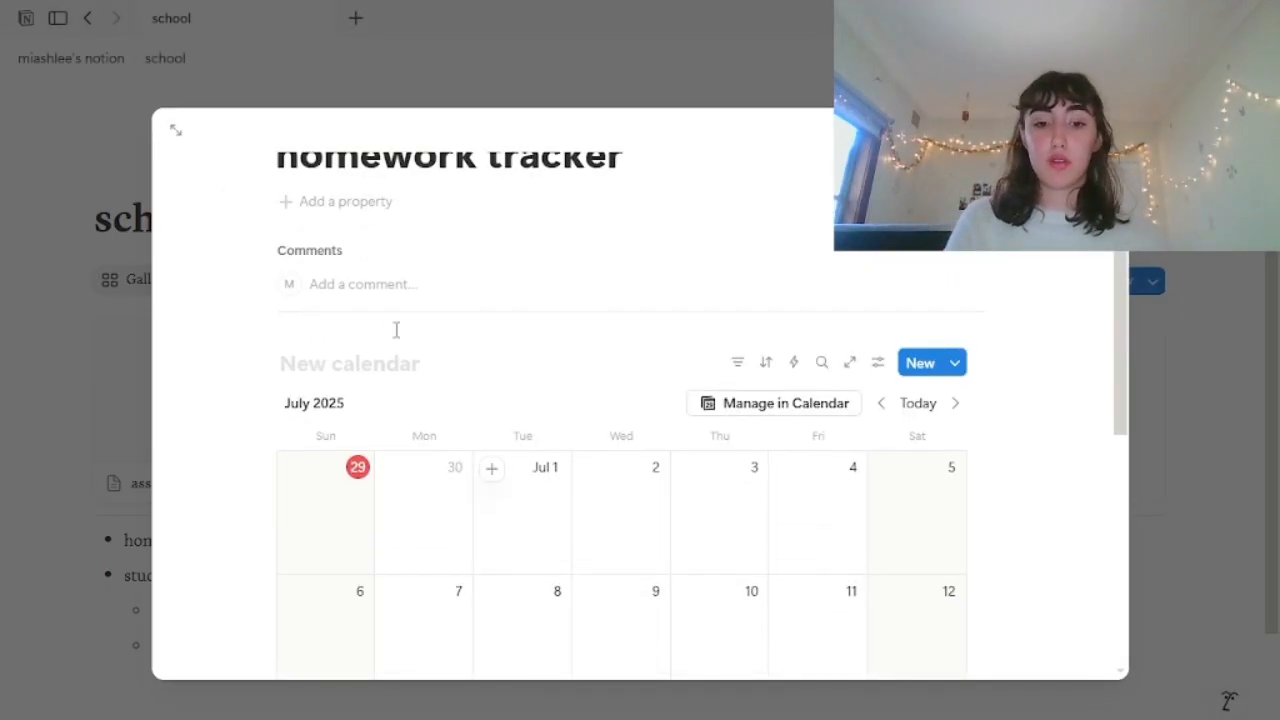
Name the new calendar database "homework tracker" and hide its database title.
type("homework tracker")
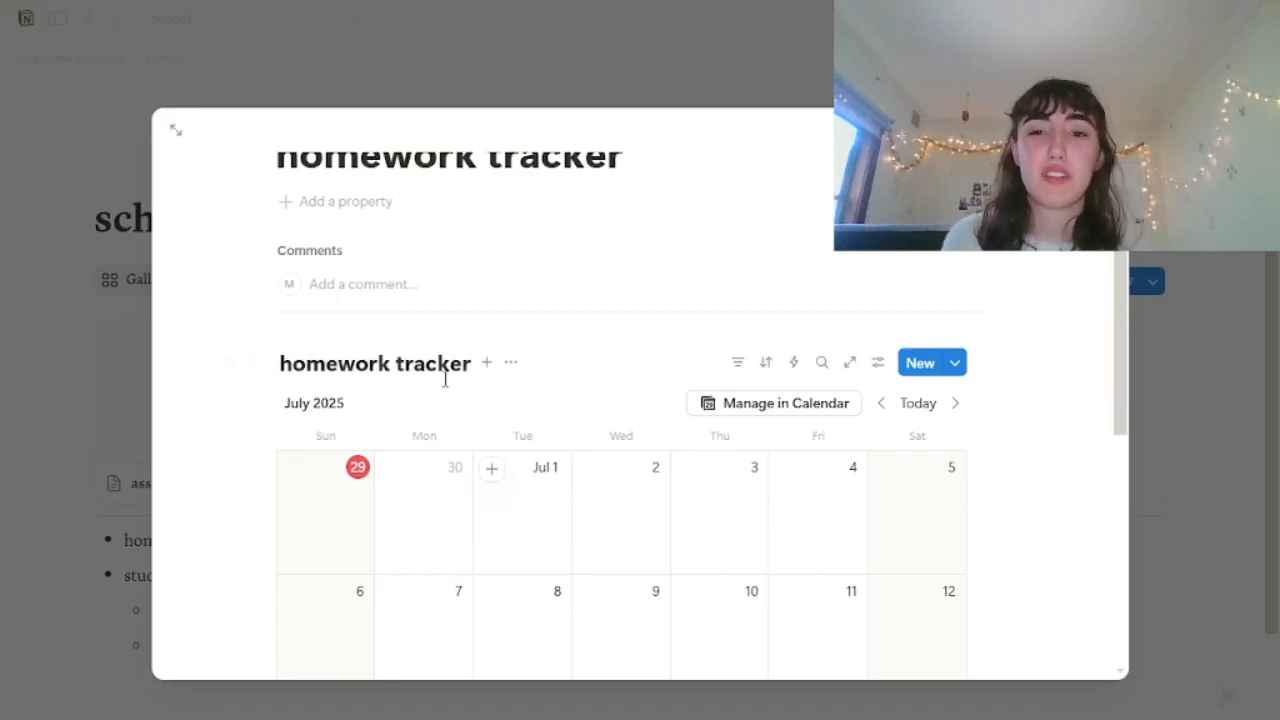
left_click(510, 362)
left_click(574, 491)
scroll(407, 422, "down", 1)
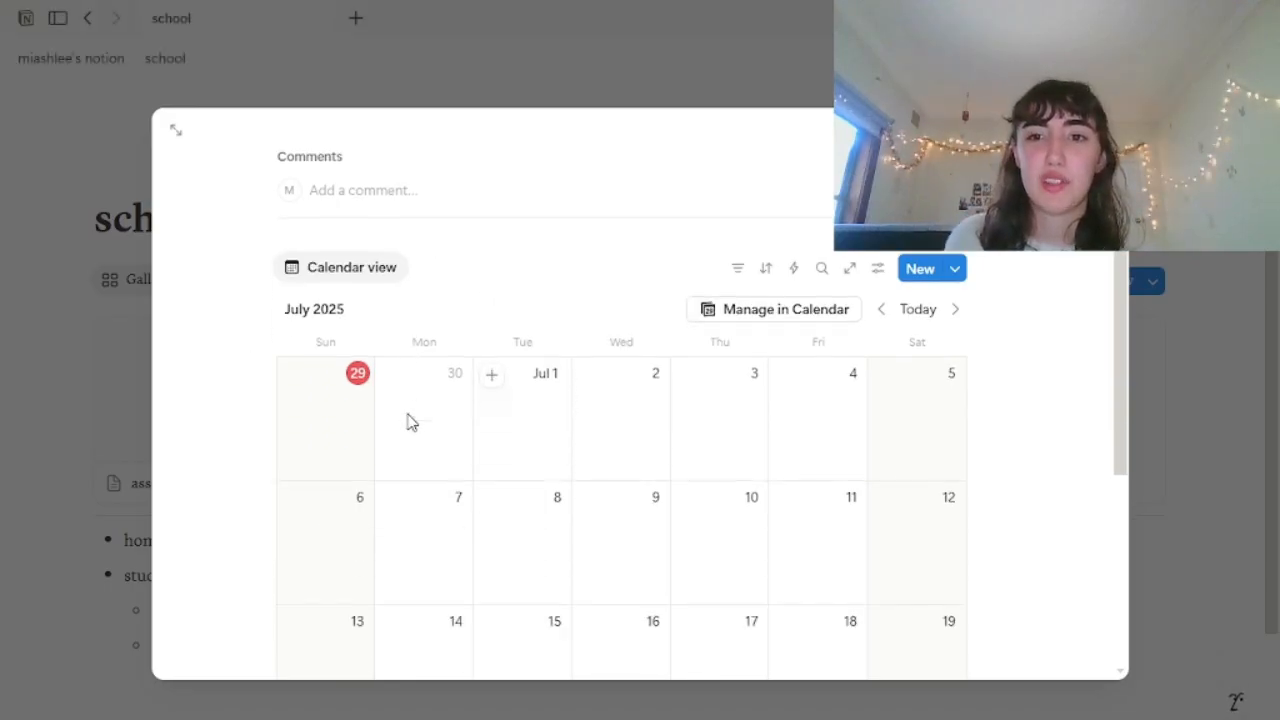
scroll(430, 380, "down", 2)
scroll(806, 462, "up", 3)
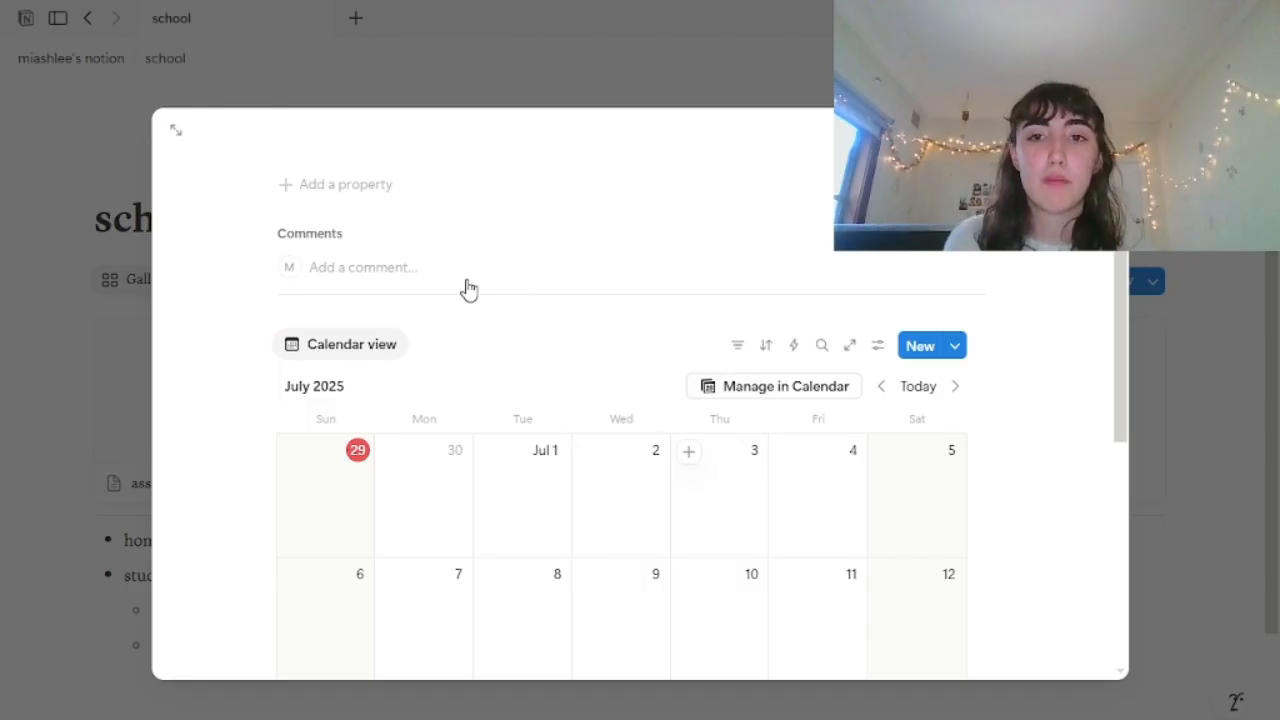
Insert an empty block with a pink background above the homework tracker calendar and close the page.
scroll(462, 178, "up", 1)
type("\\")
key("BackSpace")
key("Return")
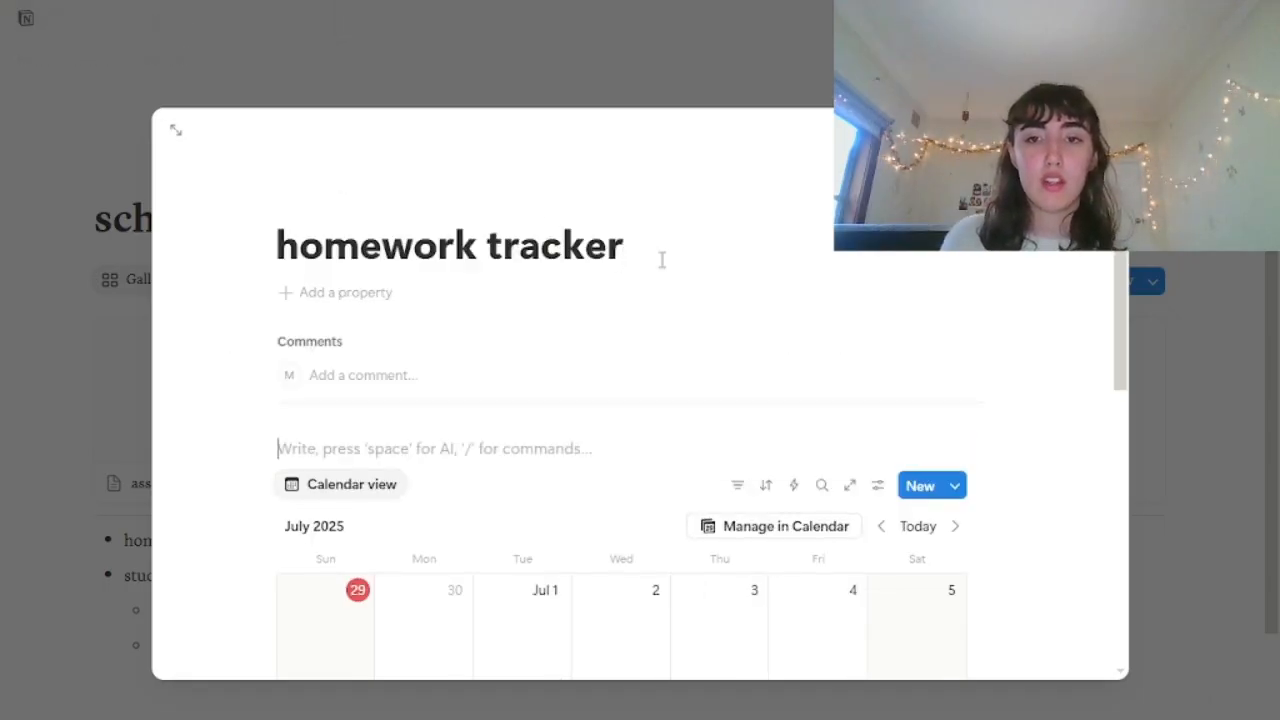
type("/pin")
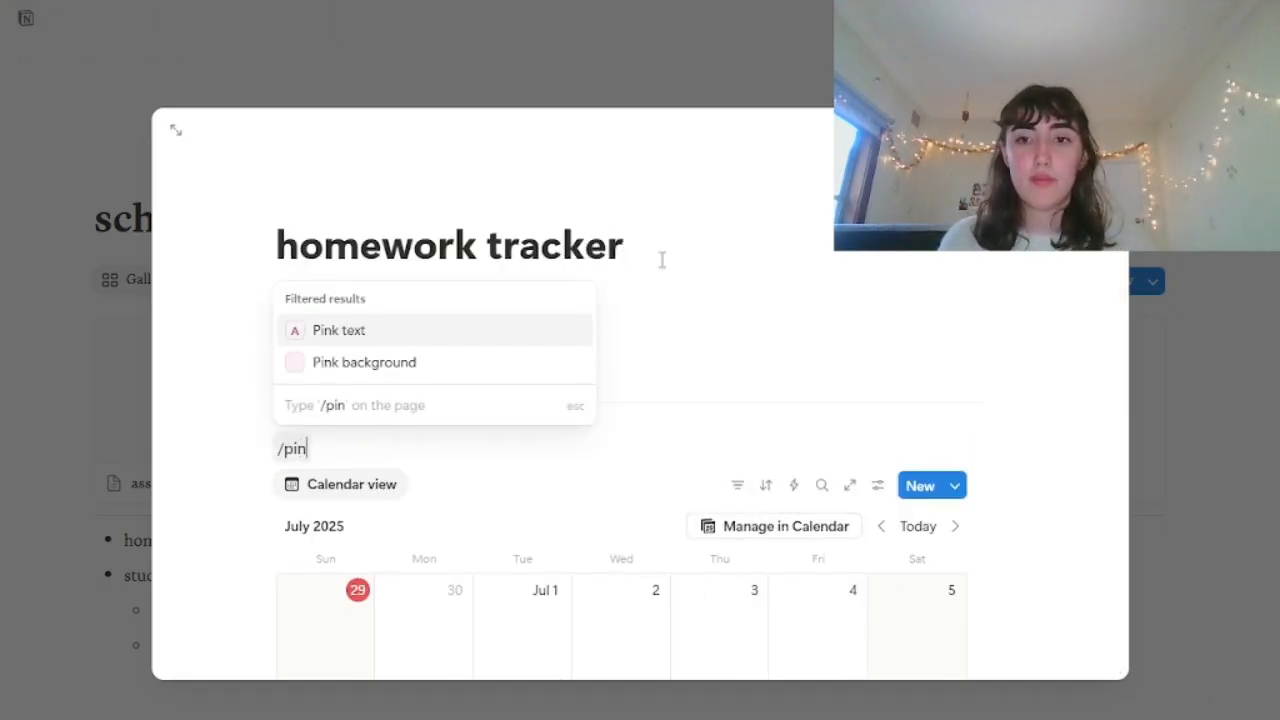
key("Down")
key("Return")
scroll(603, 389, "down", 5)
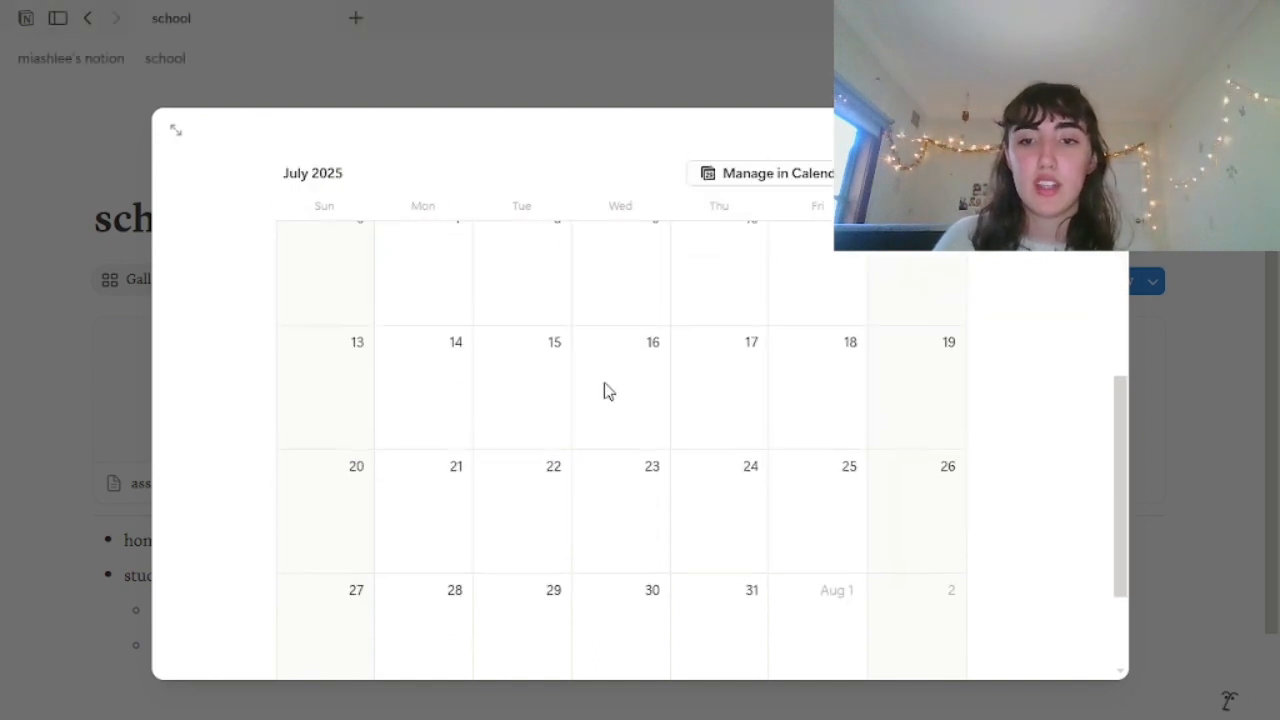
key("Escape")
Add a page titled "study page" to the school gallery and open it as a full page.
left_click(1044, 389)
type("stuy")
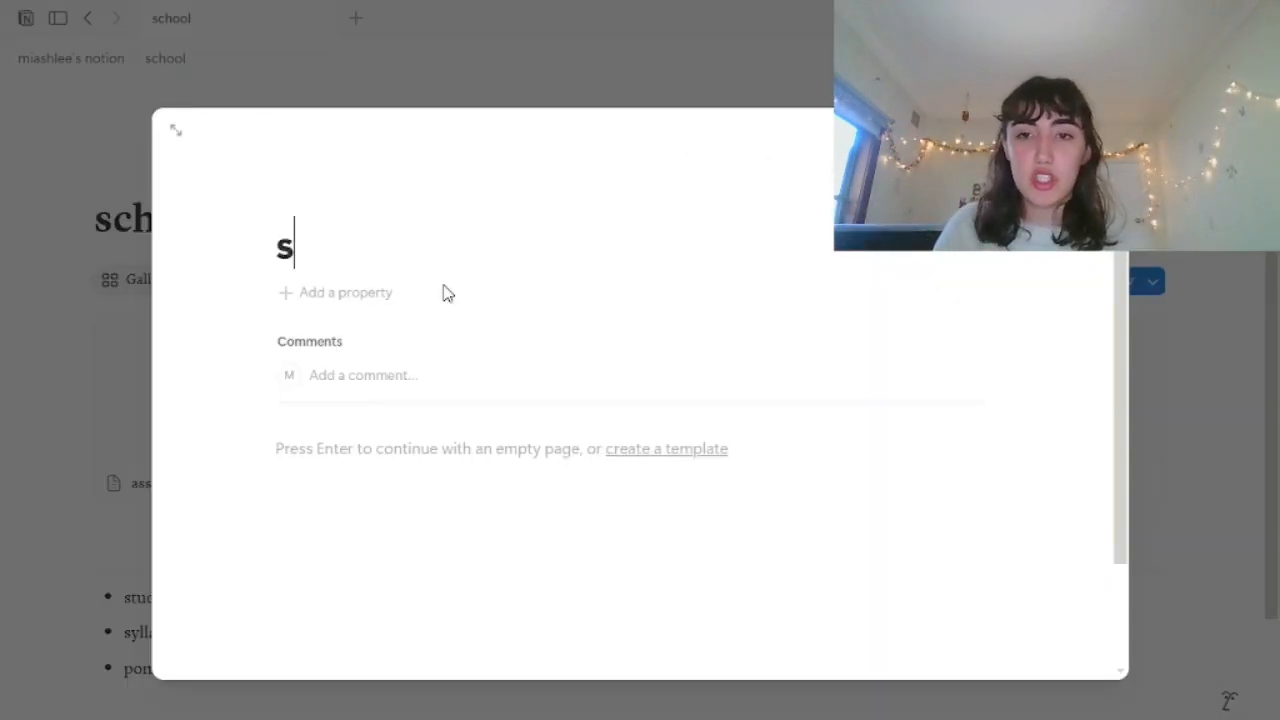
key("BackSpace")
key("BackSpace")
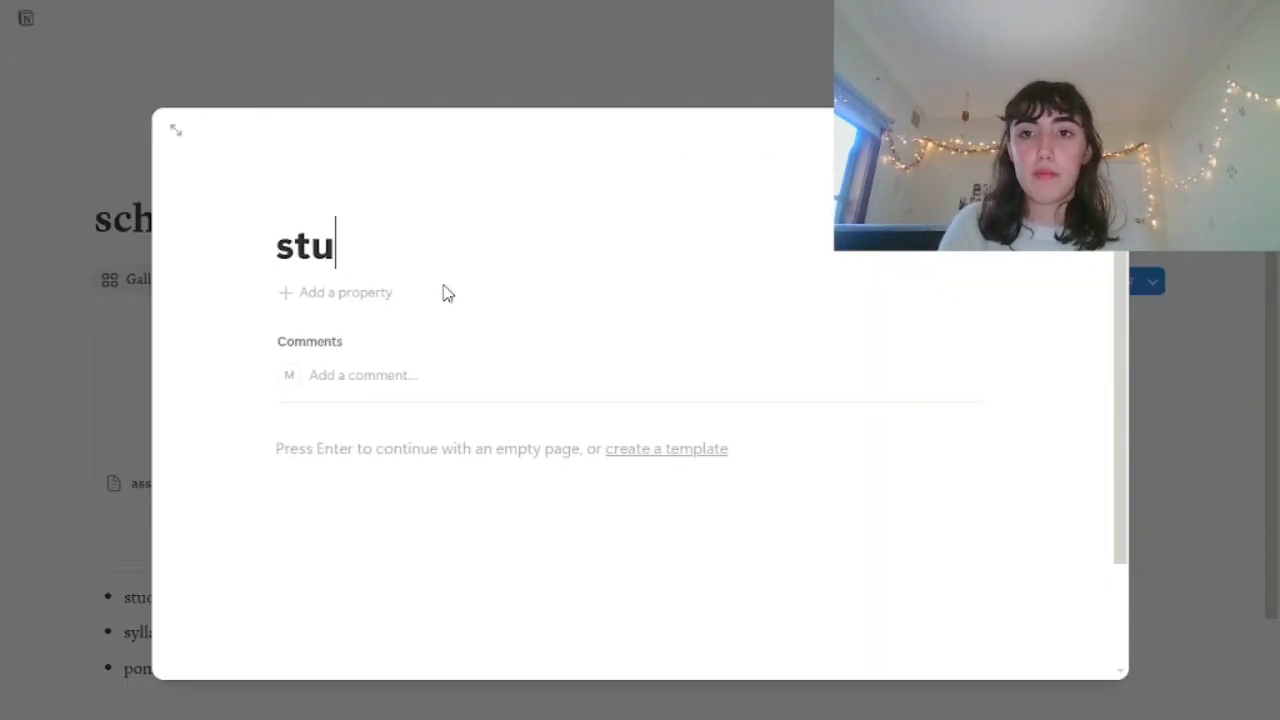
type("dy page")
left_click(176, 131)
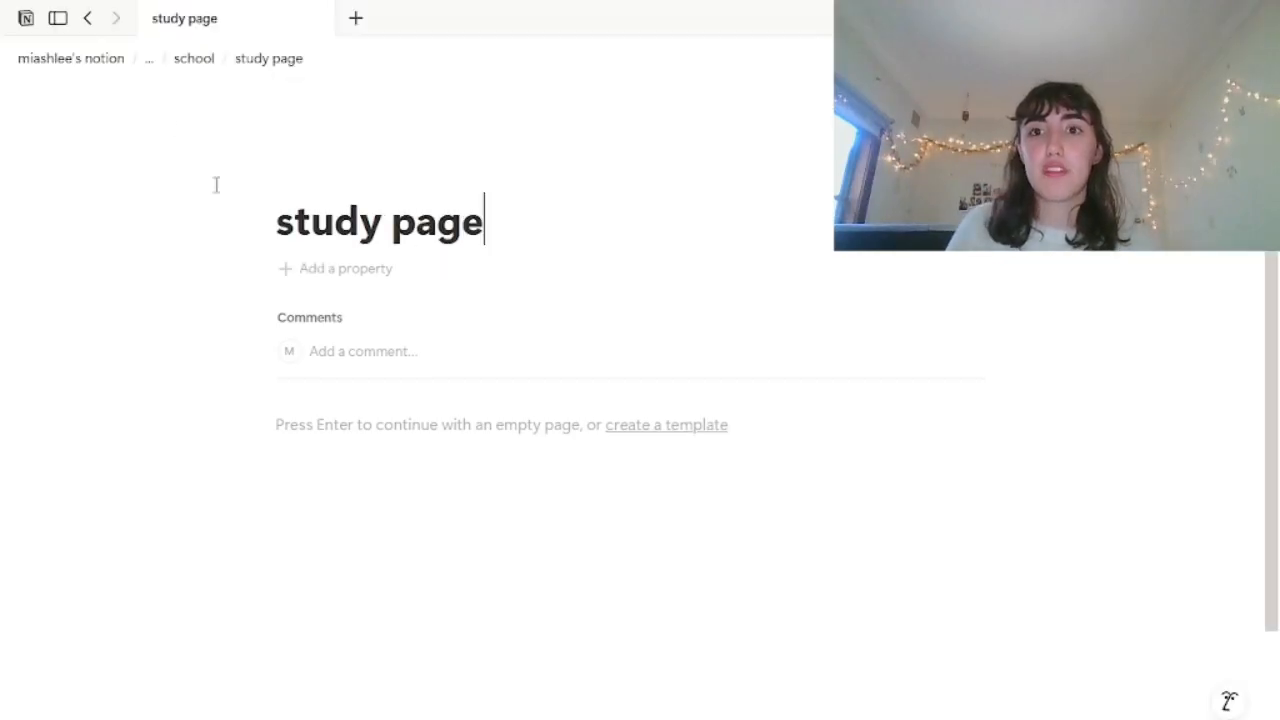
Set the study page to the serif font and full width, and start its empty body.
left_click(1252, 58)
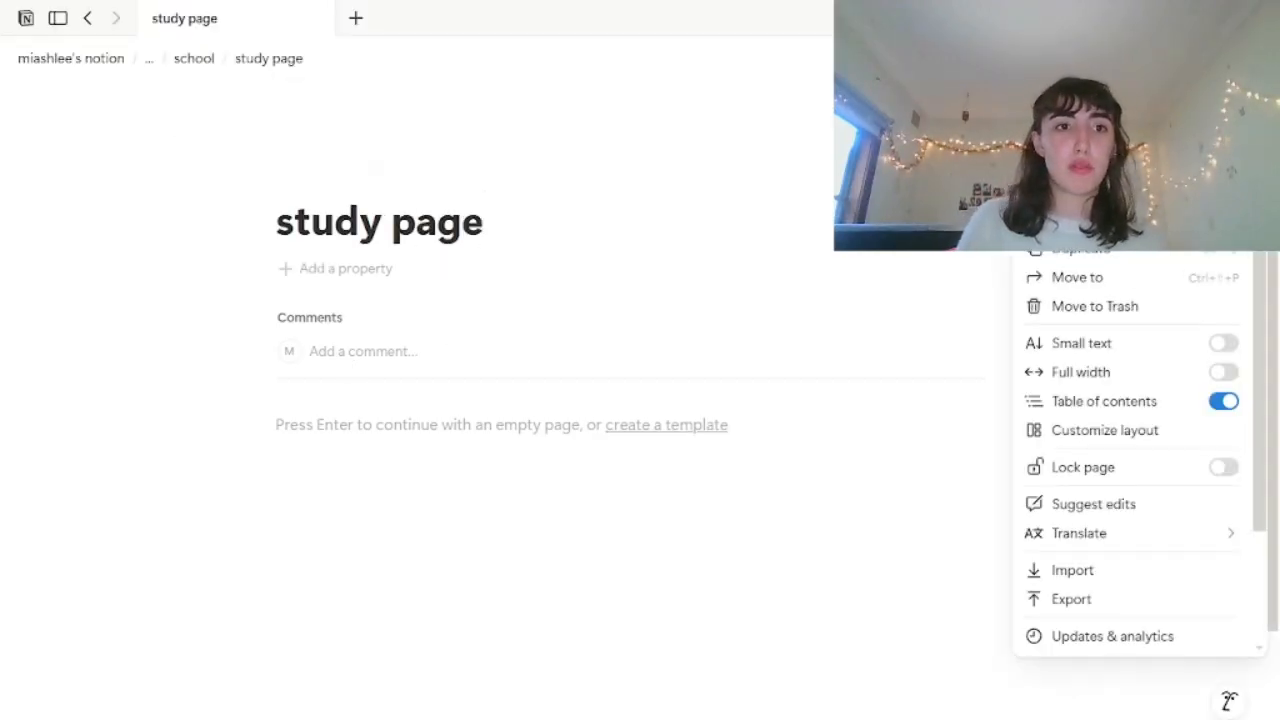
left_click(1131, 146)
left_click(1063, 372)
left_click(603, 437)
left_click(603, 437)
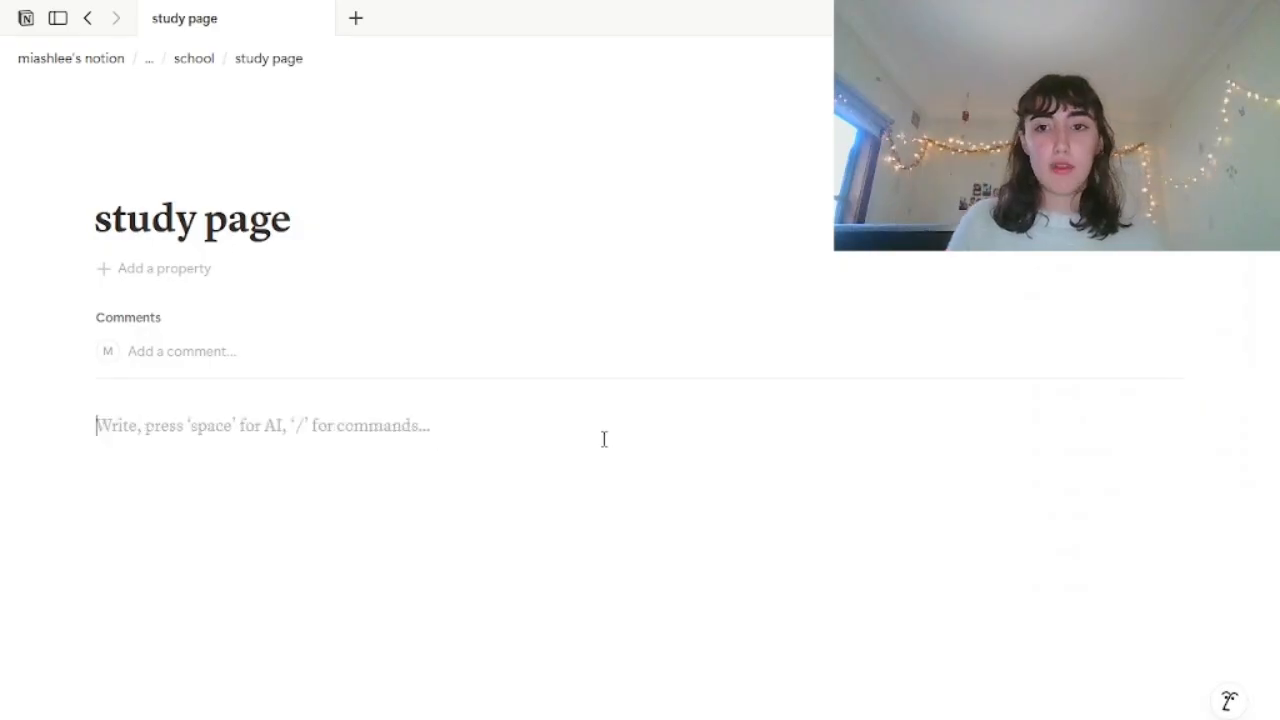
Insert a gallery view with a new empty database named "study page" and hide its database title.
type("/a")
key("BackSpace")
type("ga")
key("Return")
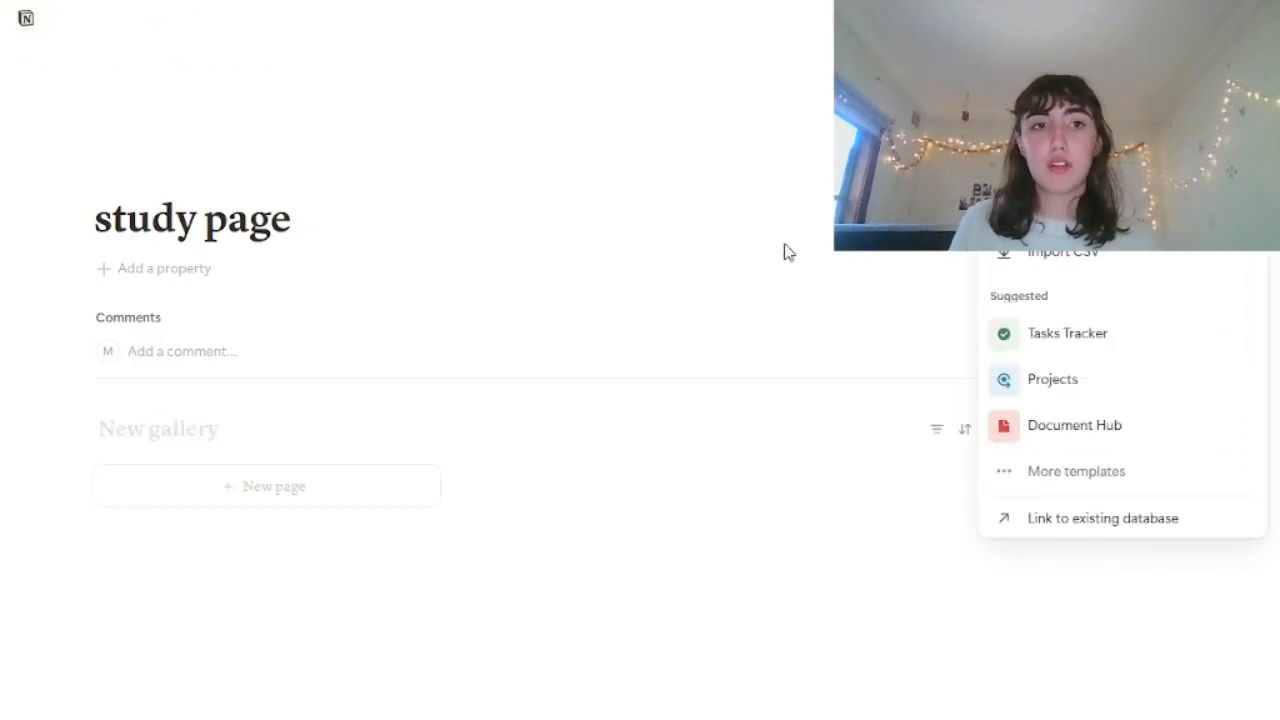
left_click(1085, 195)
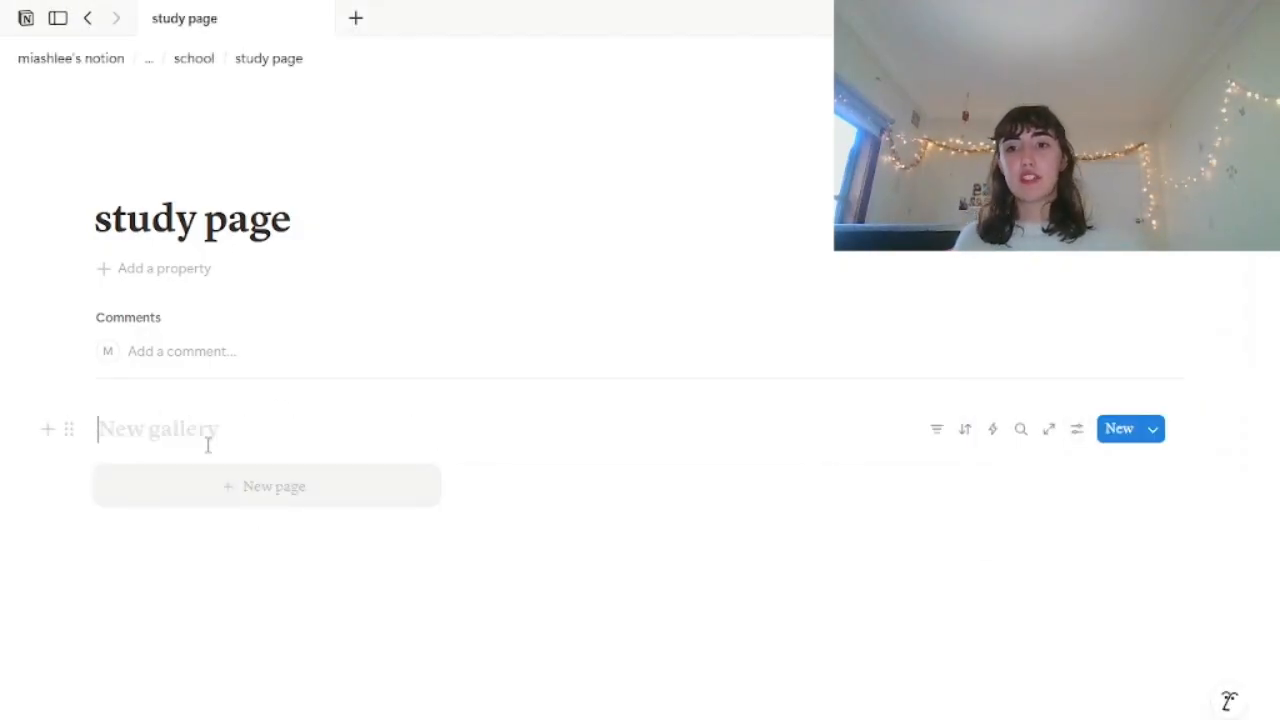
type("study page")
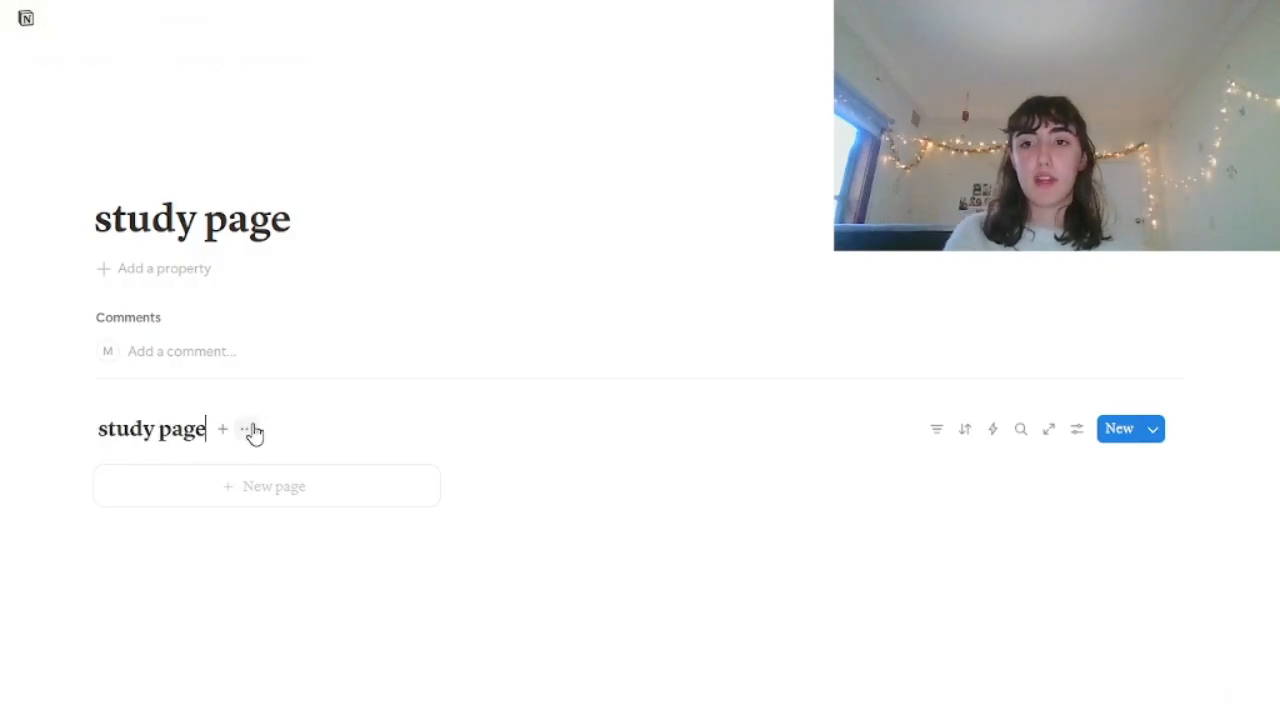
left_click(249, 429)
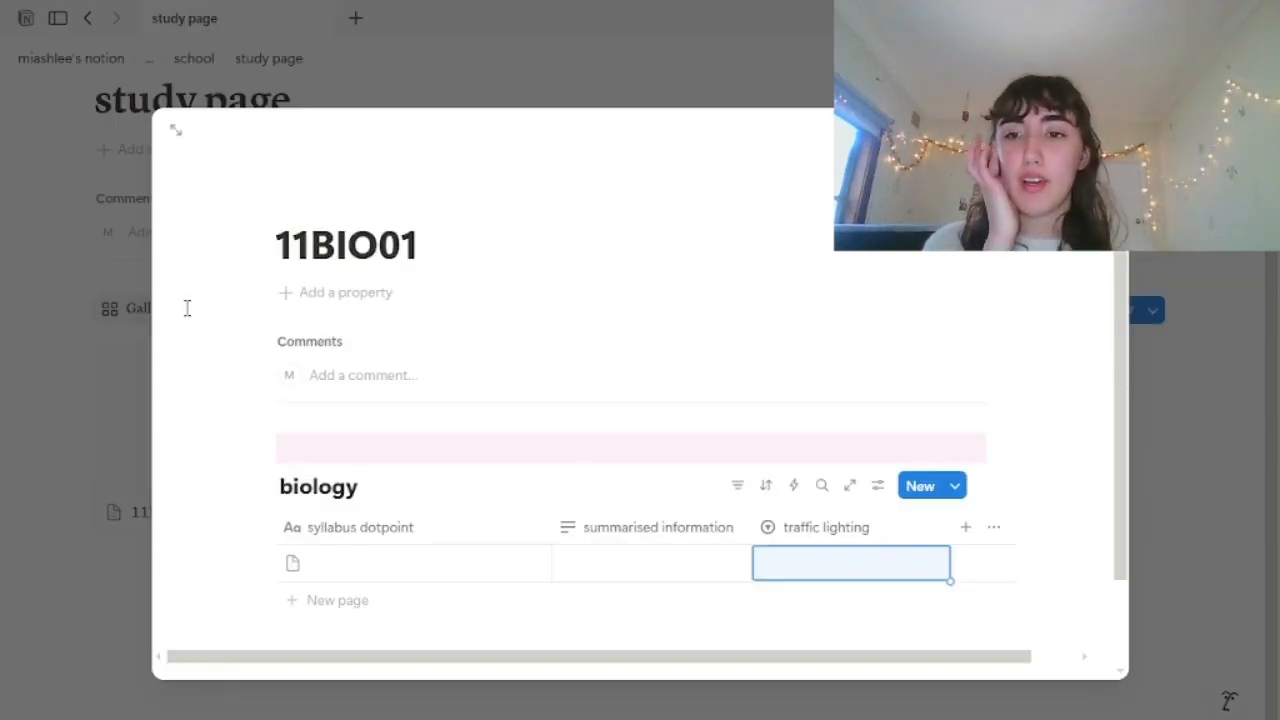
Close the 11BIO01 page and look over the subject pages in the study page gallery.
left_click(137, 338)
left_click(416, 372)
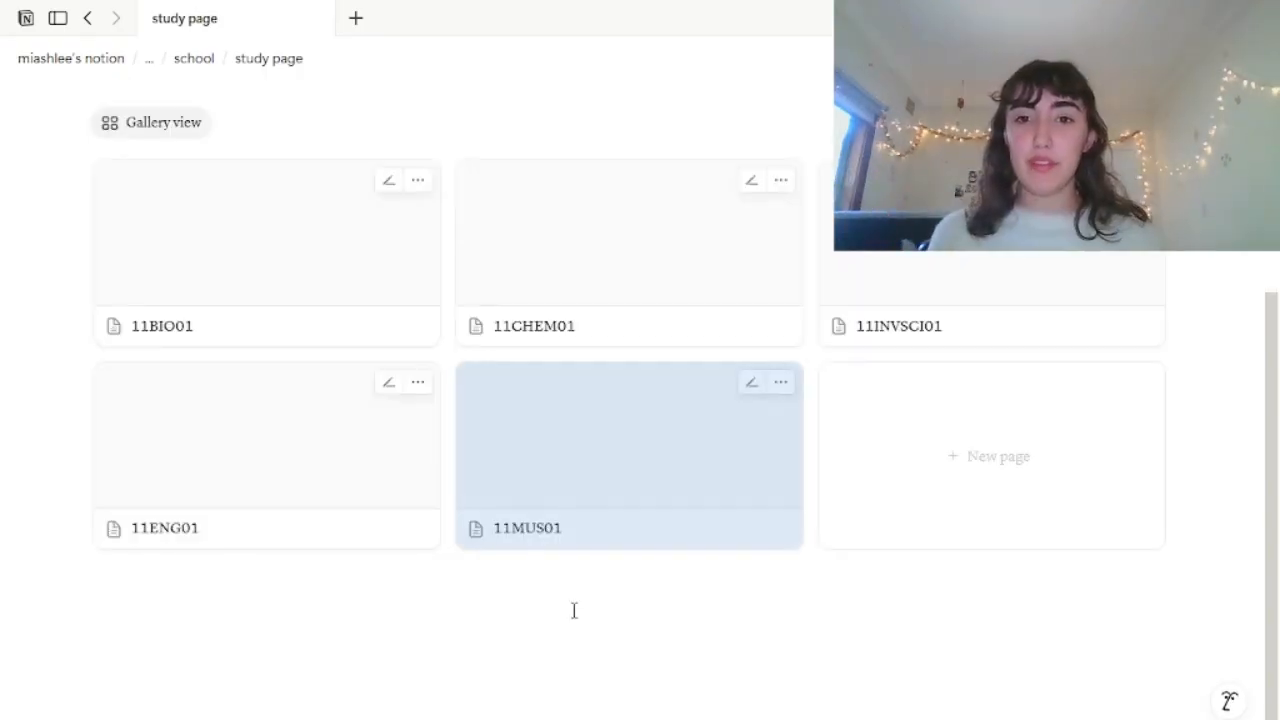
scroll(574, 608, "up", 3)
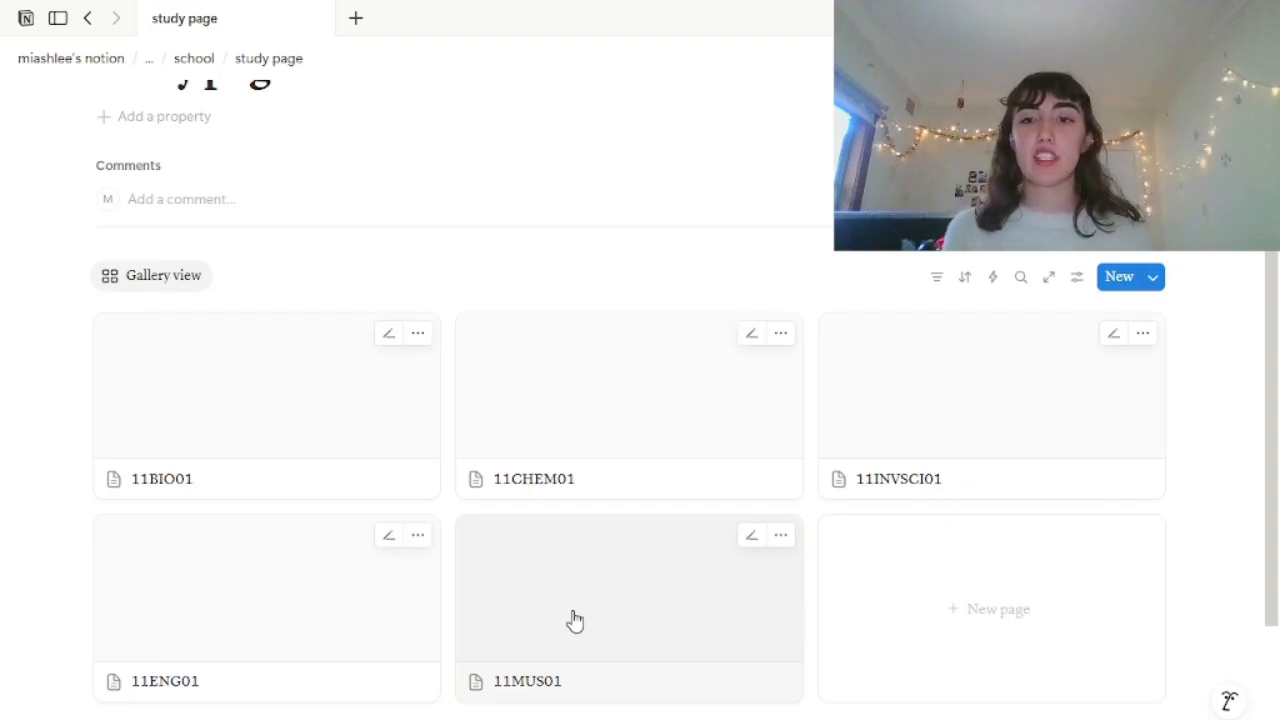
scroll(575, 621, "down", 1)
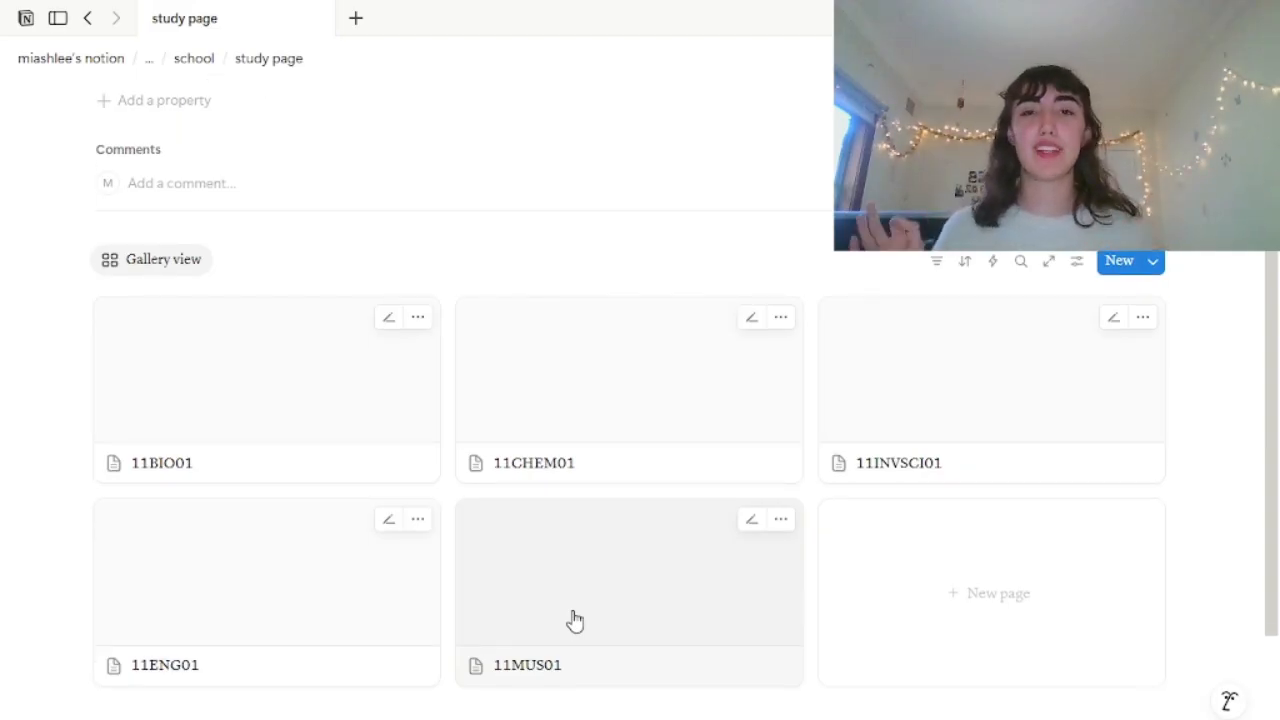
scroll(574, 619, "down", 1)
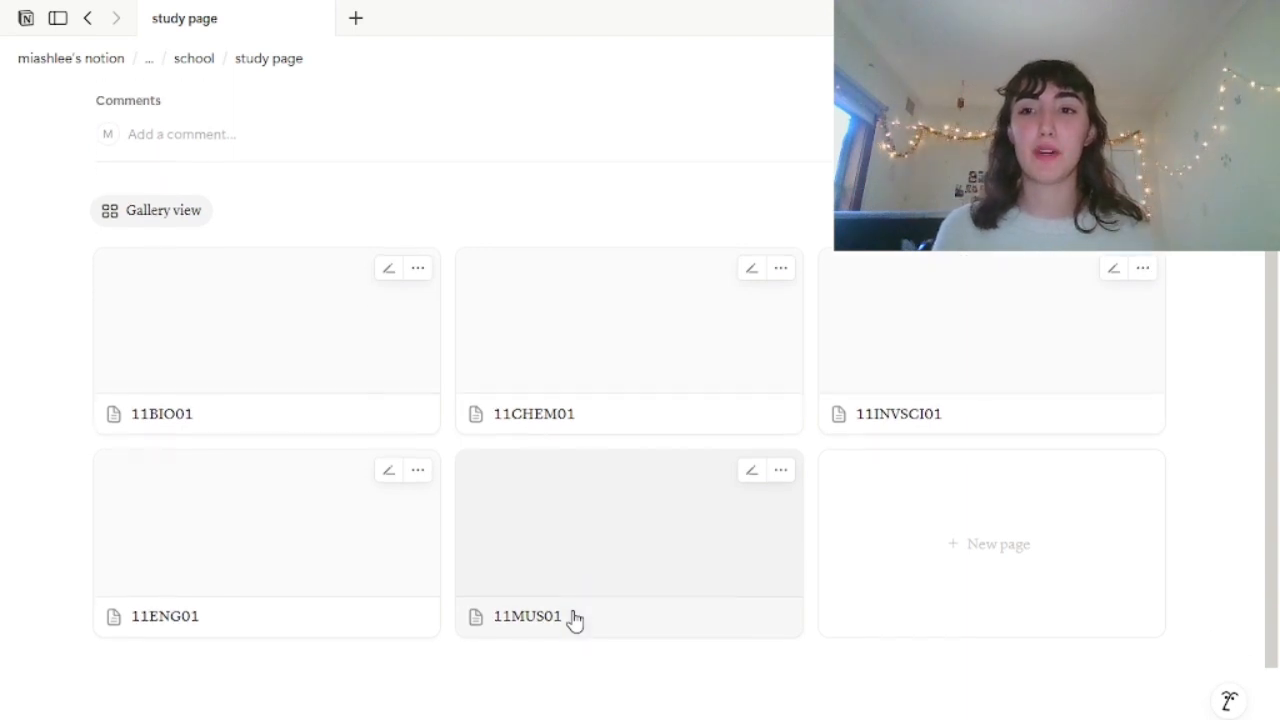
Return to the home page and delete the school bullet with all its sub-bullets from the outline.
left_click(192, 58)
left_click(165, 58)
scroll(546, 410, "down", 4)
scroll(546, 405, "down", 3)
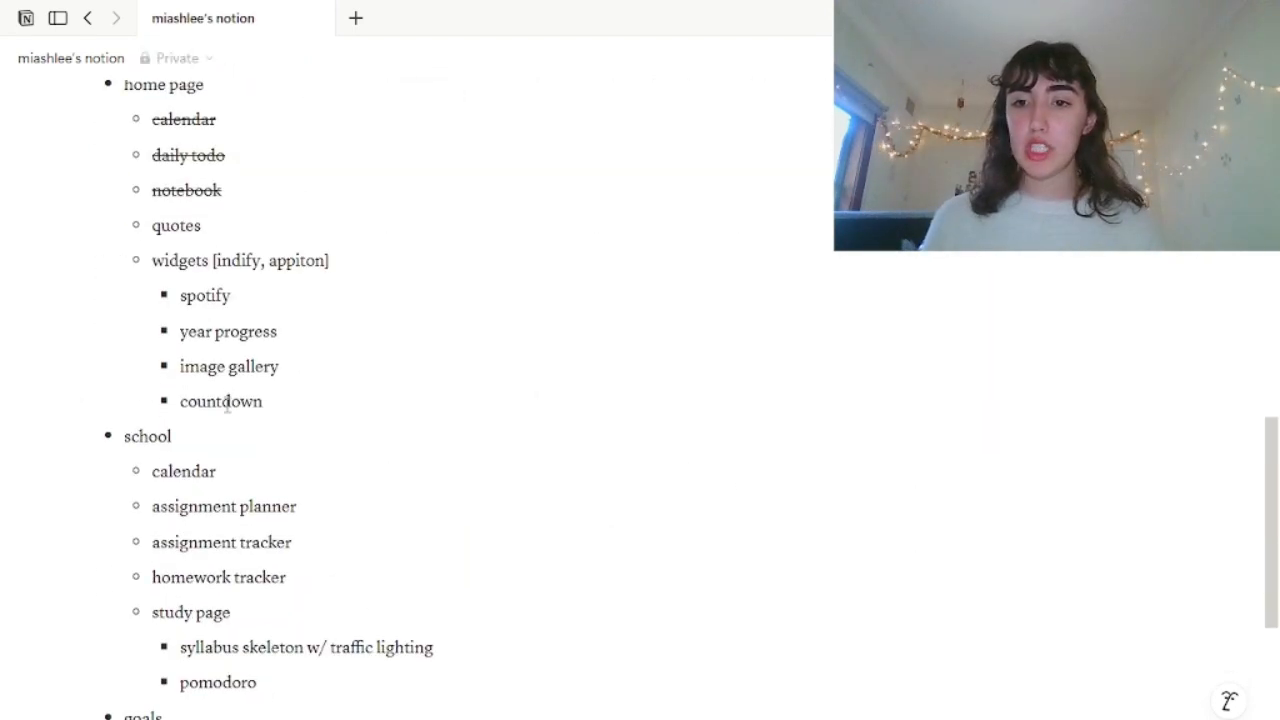
left_click_drag(150, 424, 309, 700)
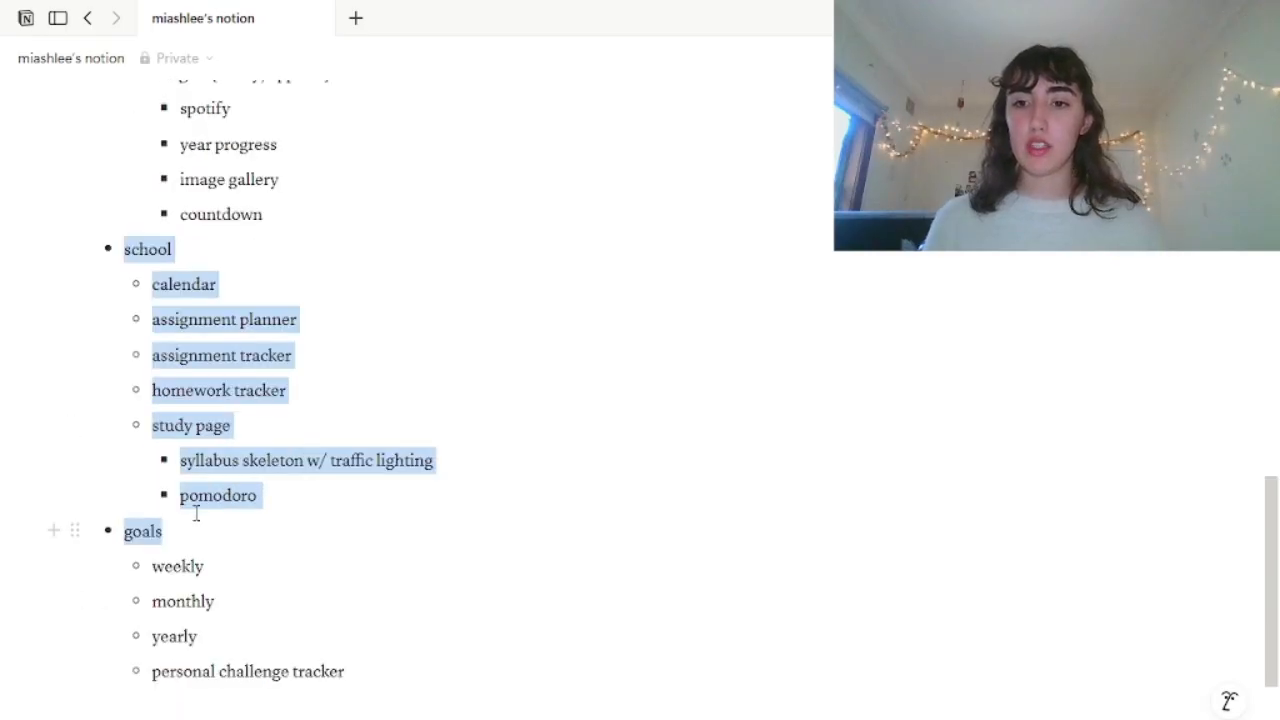
left_click_drag(268, 538, 126, 249)
key("BackSpace")
Copy the weekly, monthly, yearly and personal challenge tracker bullets and remove the goals section from the outline.
left_click_drag(126, 420, 349, 517)
key("ctrl+c")
key("BackSpace")
key("BackSpace")
Create a new subpage titled "goals" in the home page column beside the calendar.
scroll(350, 515, "up", 3)
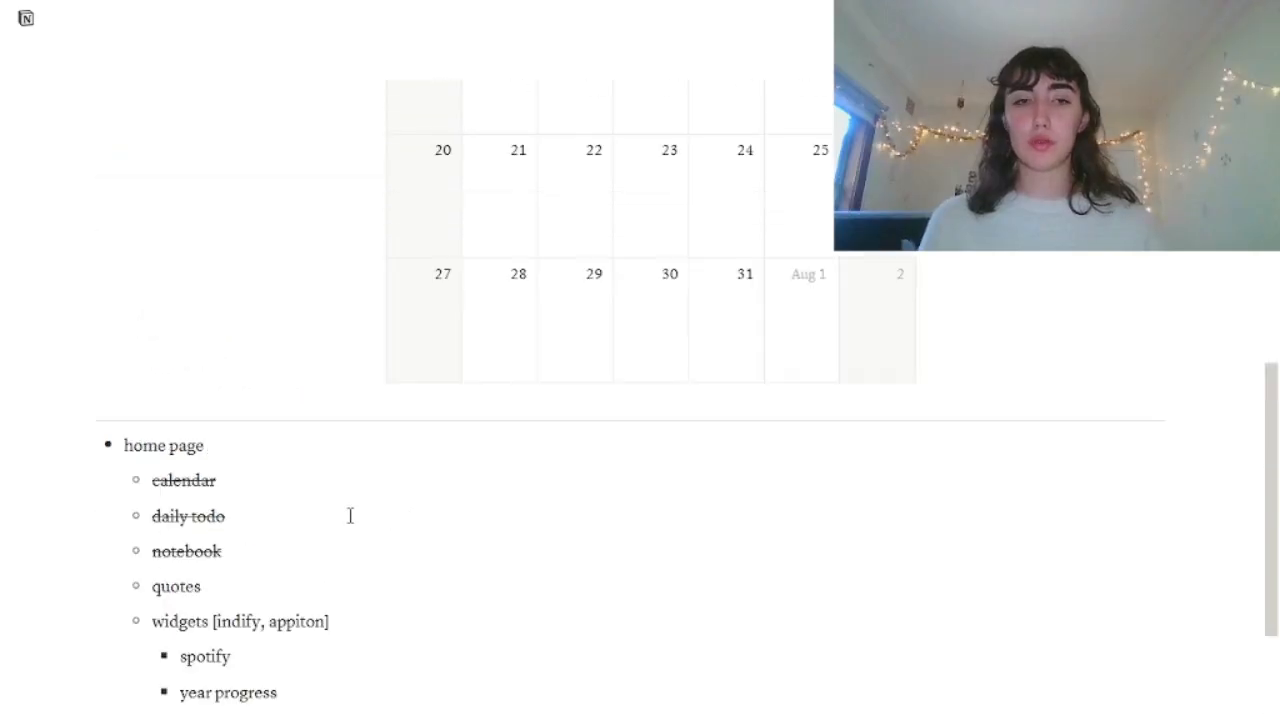
scroll(350, 515, "up", 3)
left_click_drag(1000, 291, 1086, 283)
type("/")
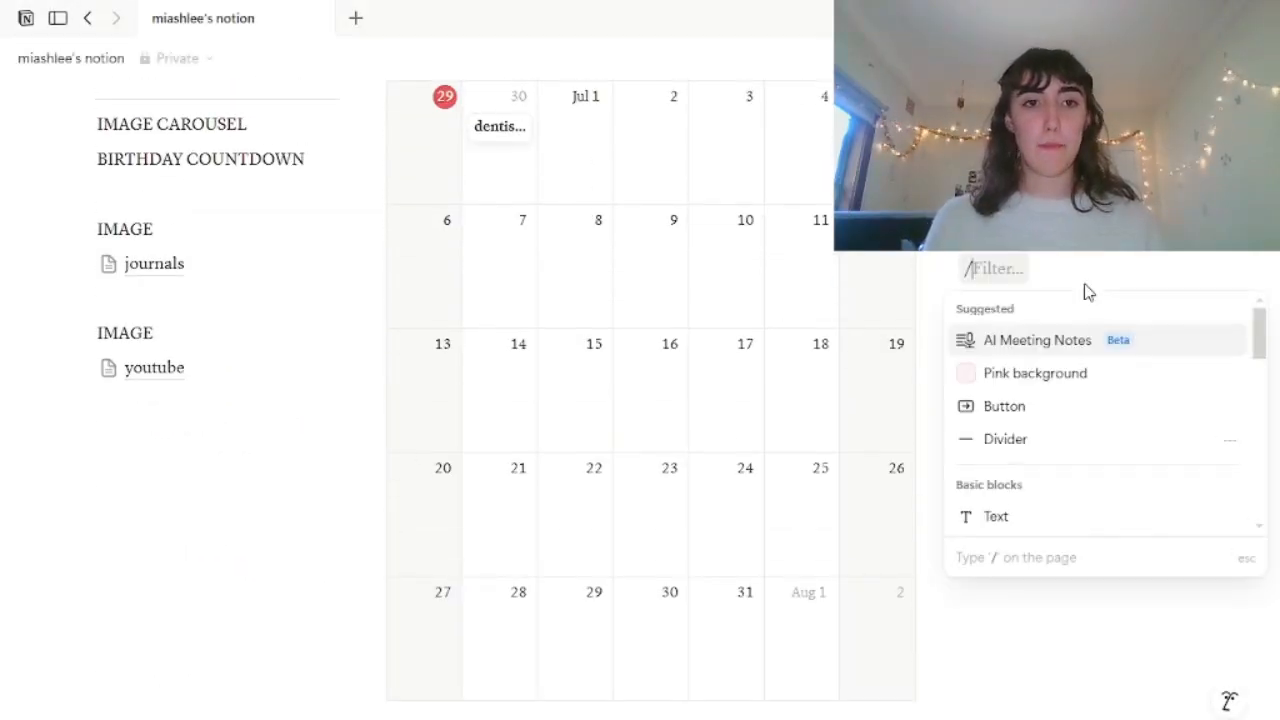
type("page")
key("Return")
type("goa")
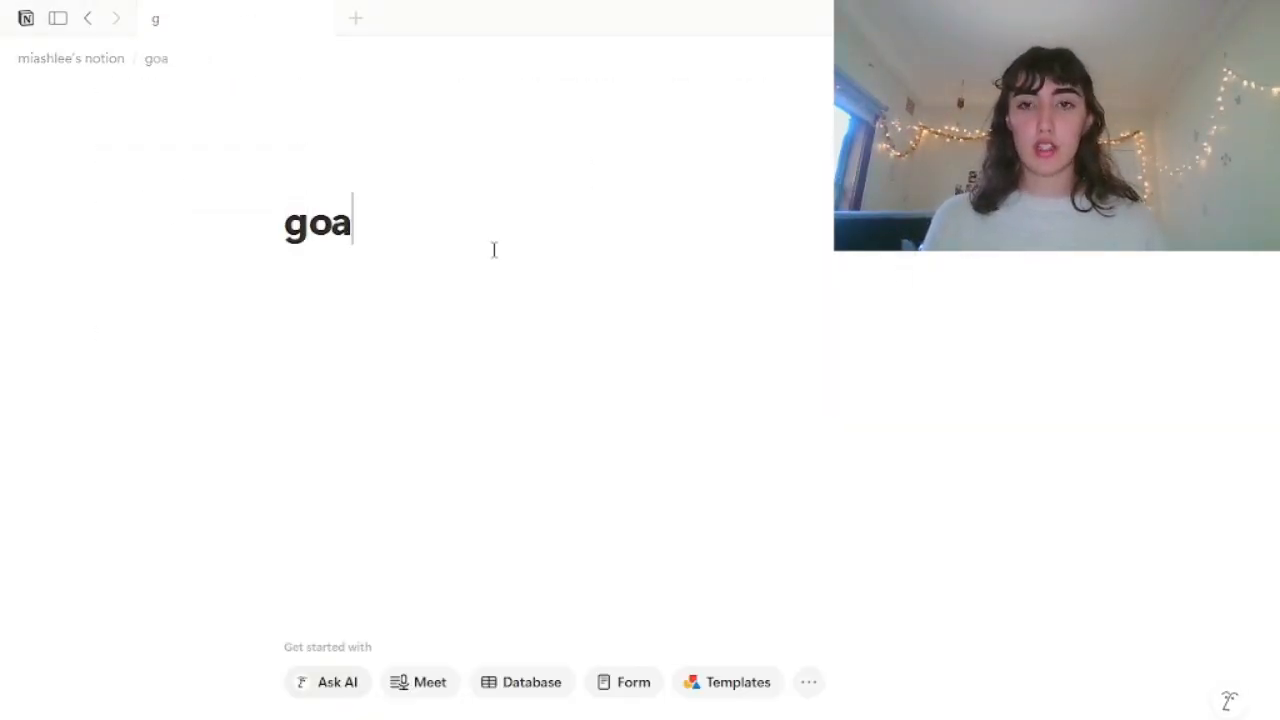
type("ls")
Paste the copied goals bullets into the goals page and set it to the serif font and full width.
key("Return")
key("ctrl+v")
left_click(1253, 58)
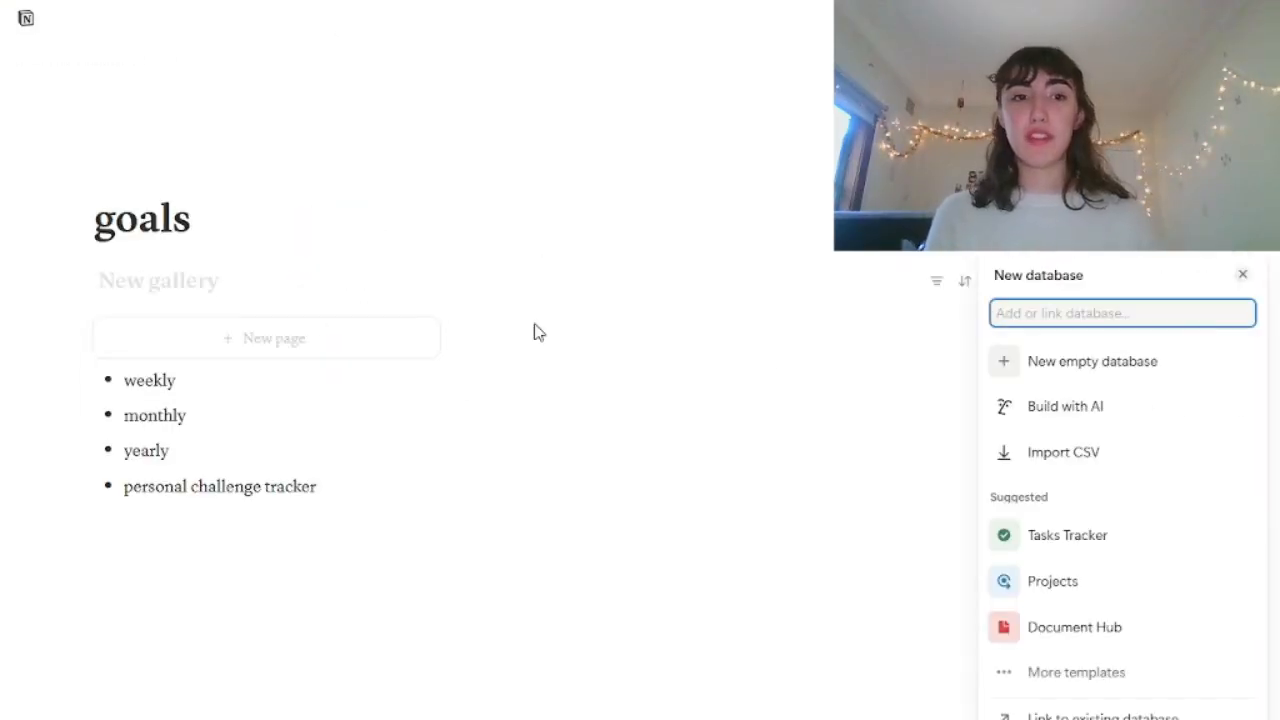
Use a new empty database for the gallery above the bullets, name it "goals" and hide its title.
left_click(1069, 366)
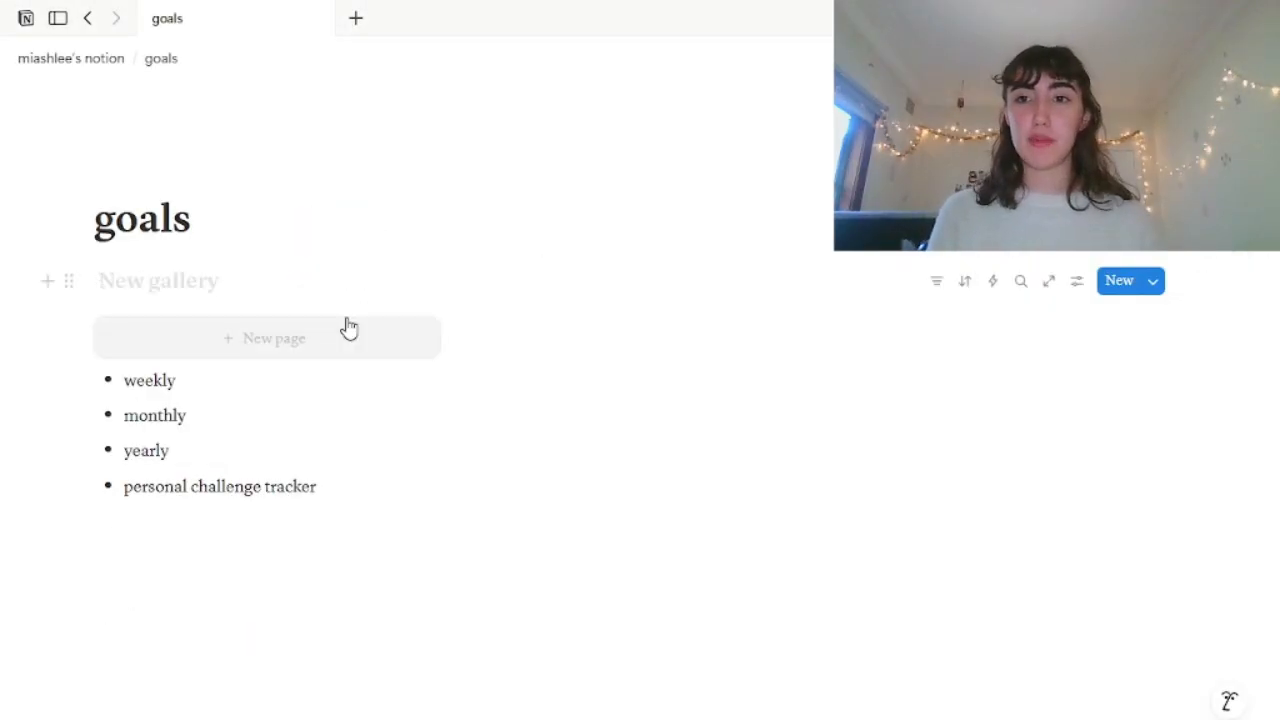
type("goas")
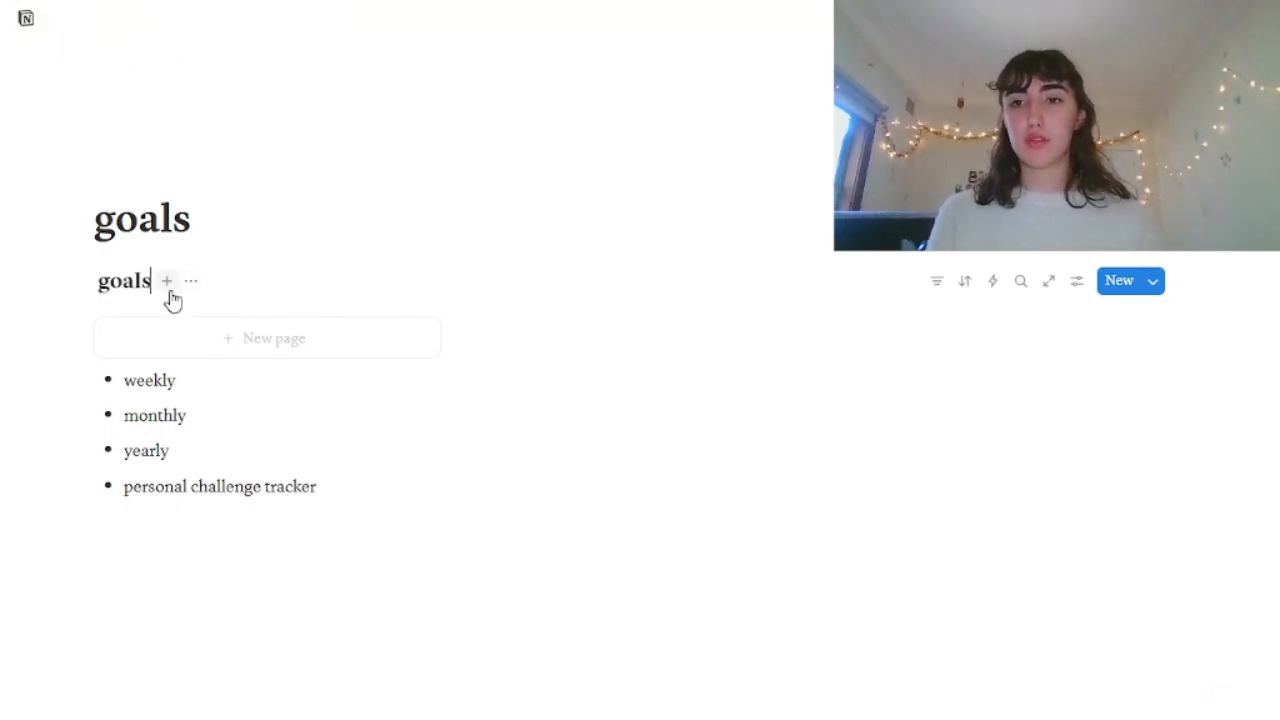
left_click(191, 283)
left_click(255, 377)
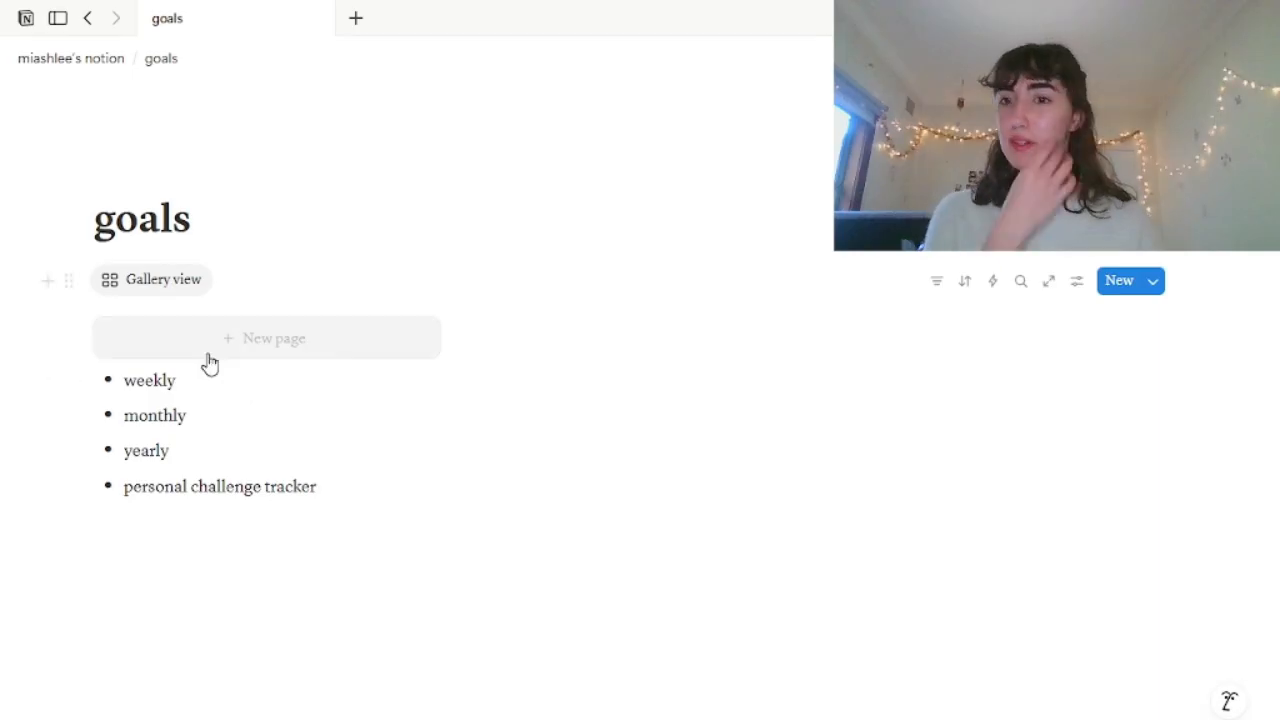
Add a "weekly goals" page to the goals gallery and delete its Created and Tags properties.
left_click(208, 356)
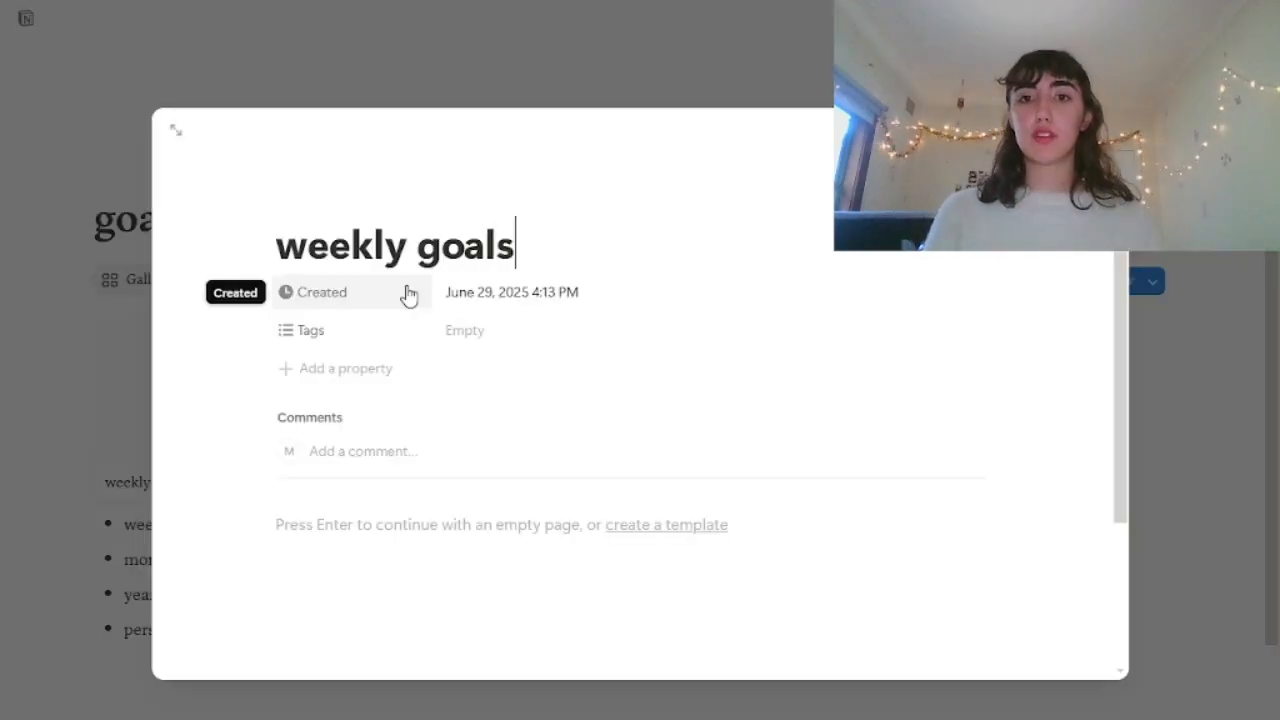
left_click(408, 293)
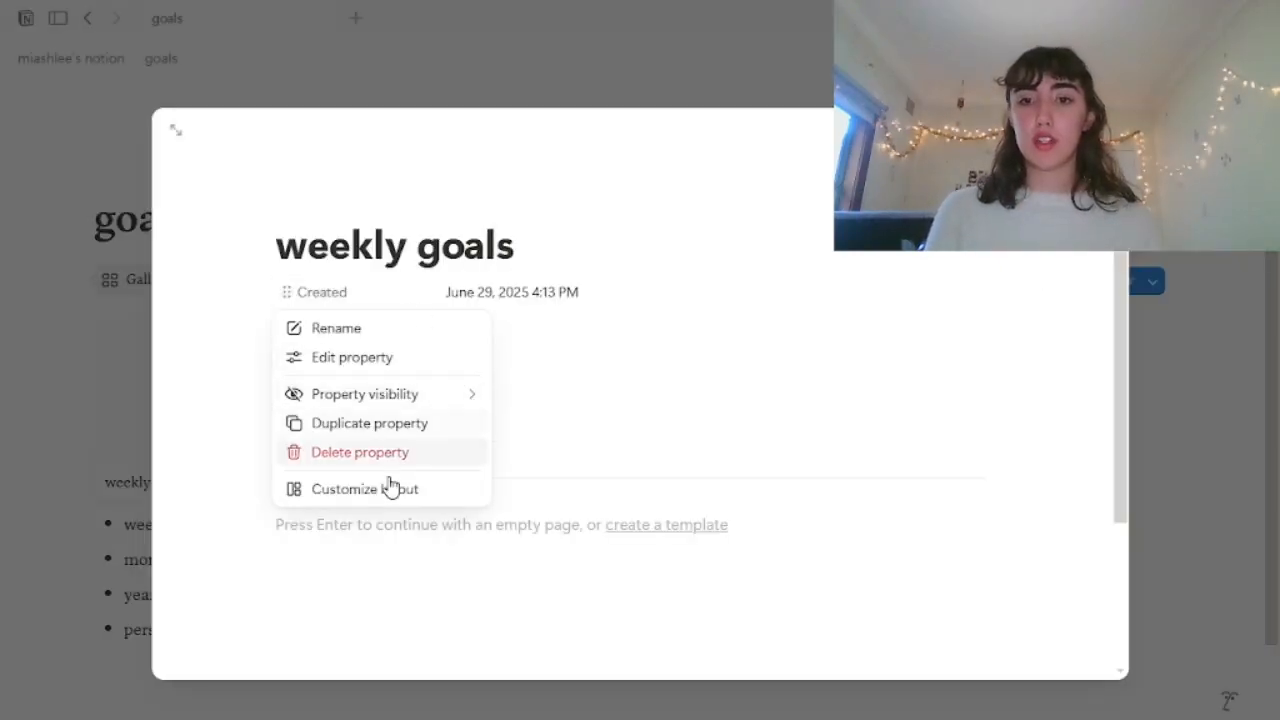
left_click(352, 455)
left_click(614, 414)
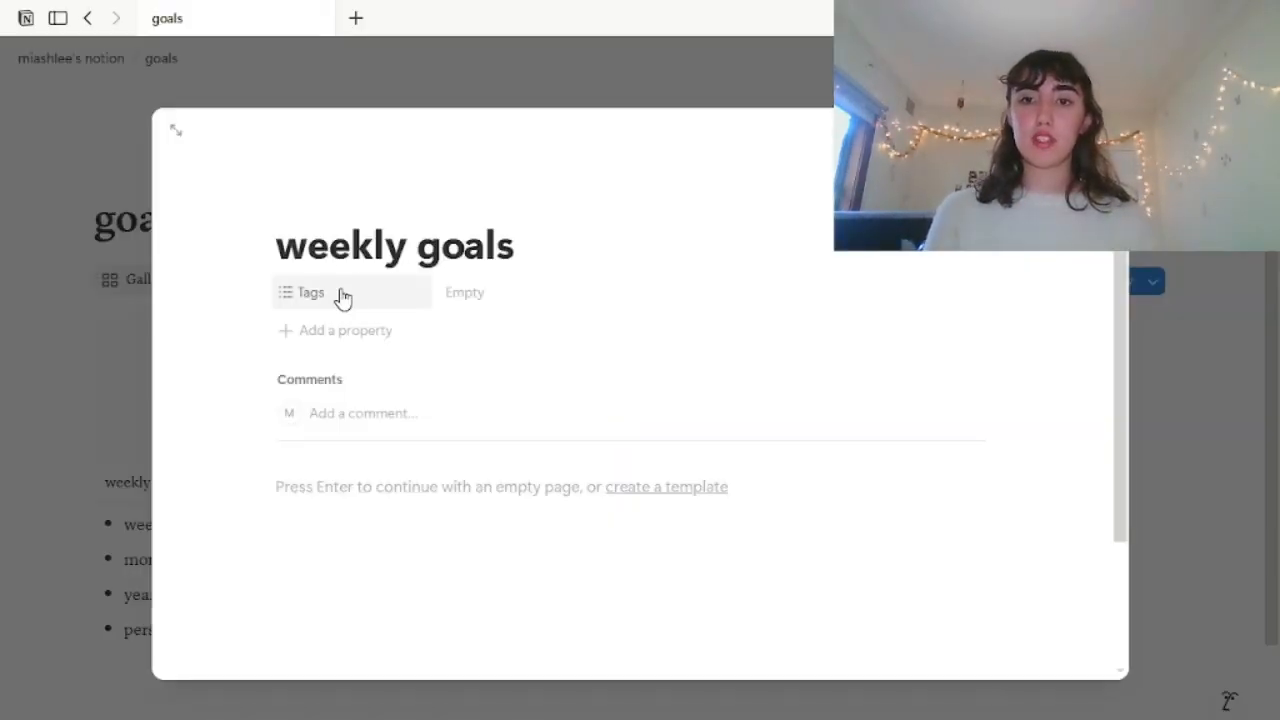
left_click(337, 297)
left_click(404, 449)
left_click(547, 404)
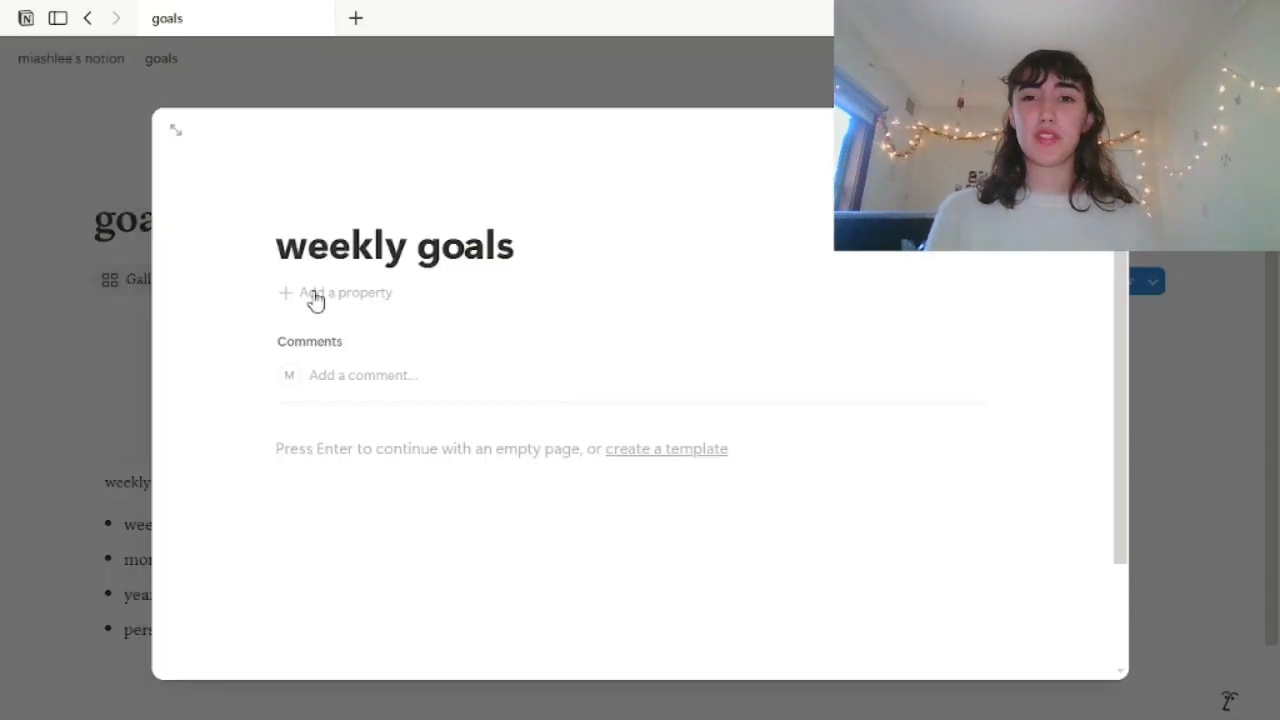
Open weekly goals as a full empty page with the serif font and full width.
left_click(174, 131)
left_click(400, 467)
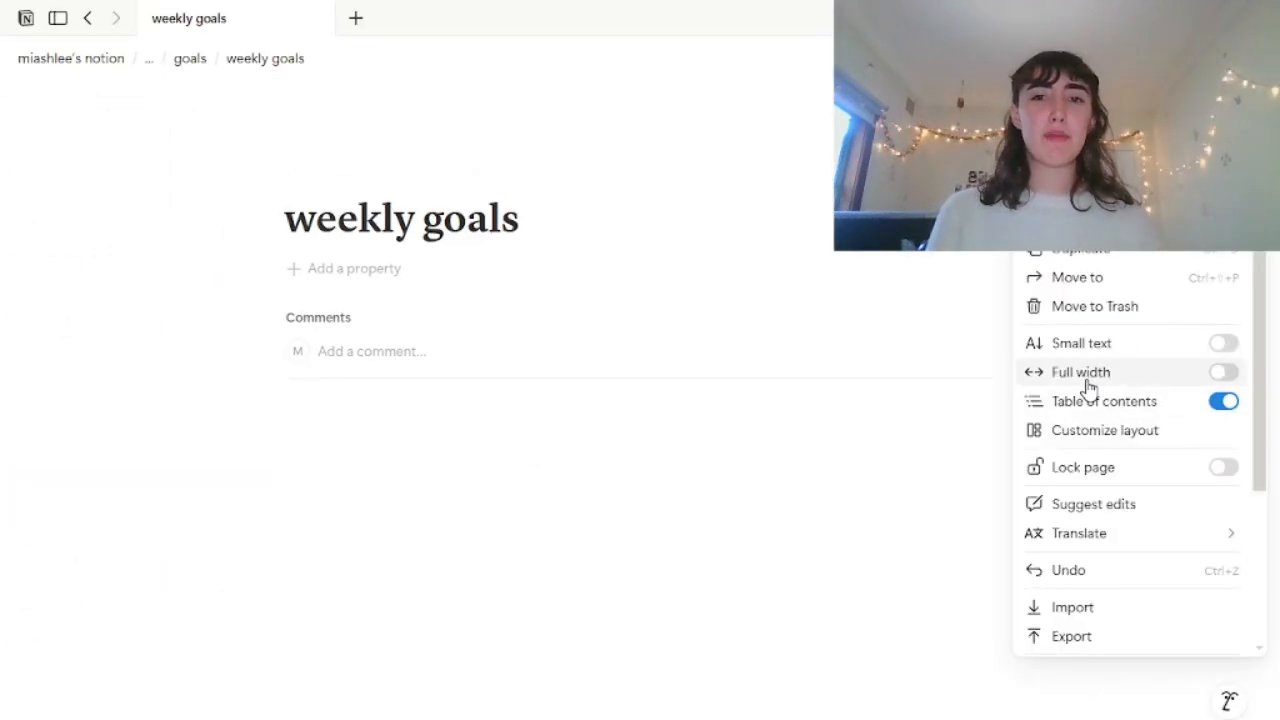
left_click(1083, 376)
left_click(533, 473)
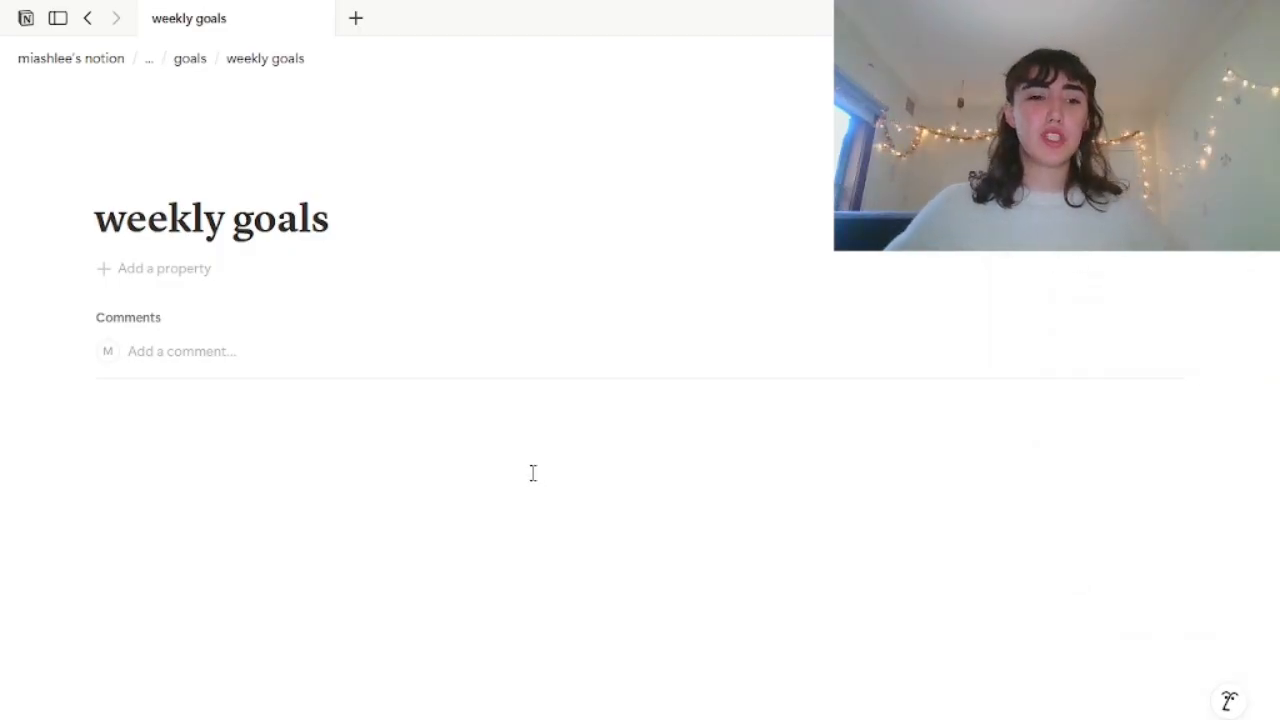
Add a "new entry" button whose Insert blocks action adds a "date → date" toggle containing a bulleted list.
left_click(519, 461)
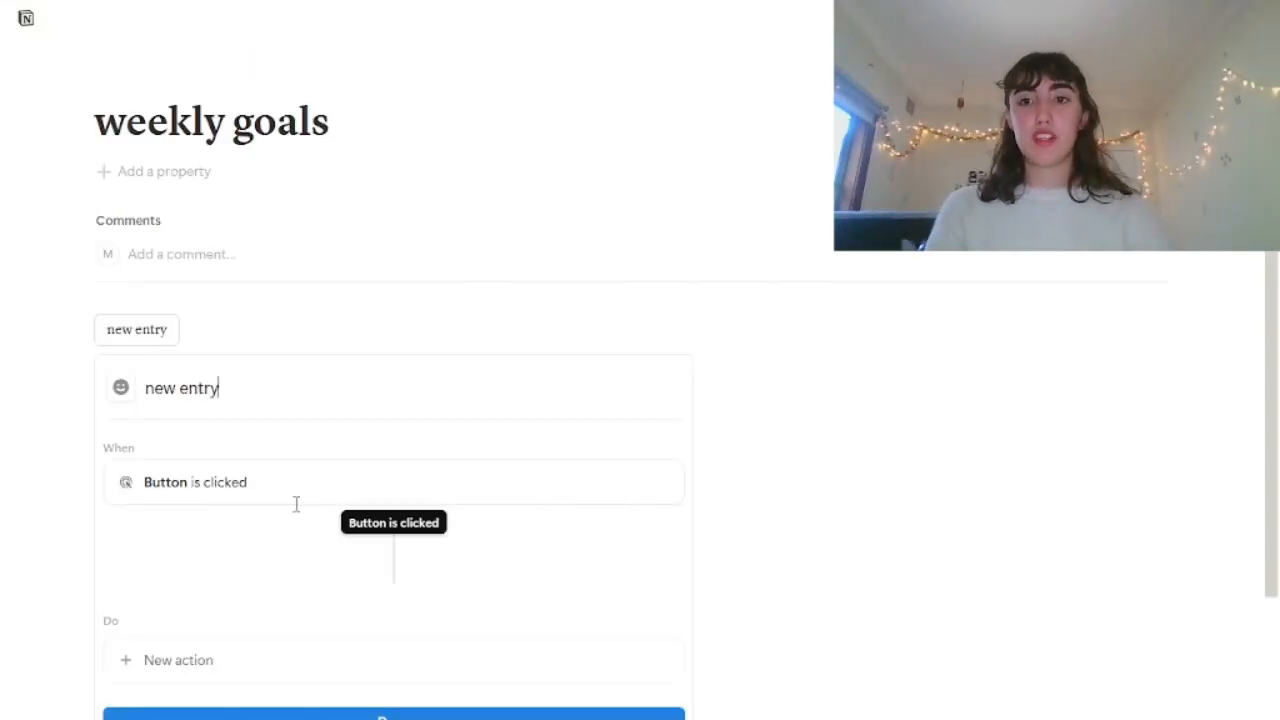
scroll(294, 503, "down", 2)
left_click(210, 566)
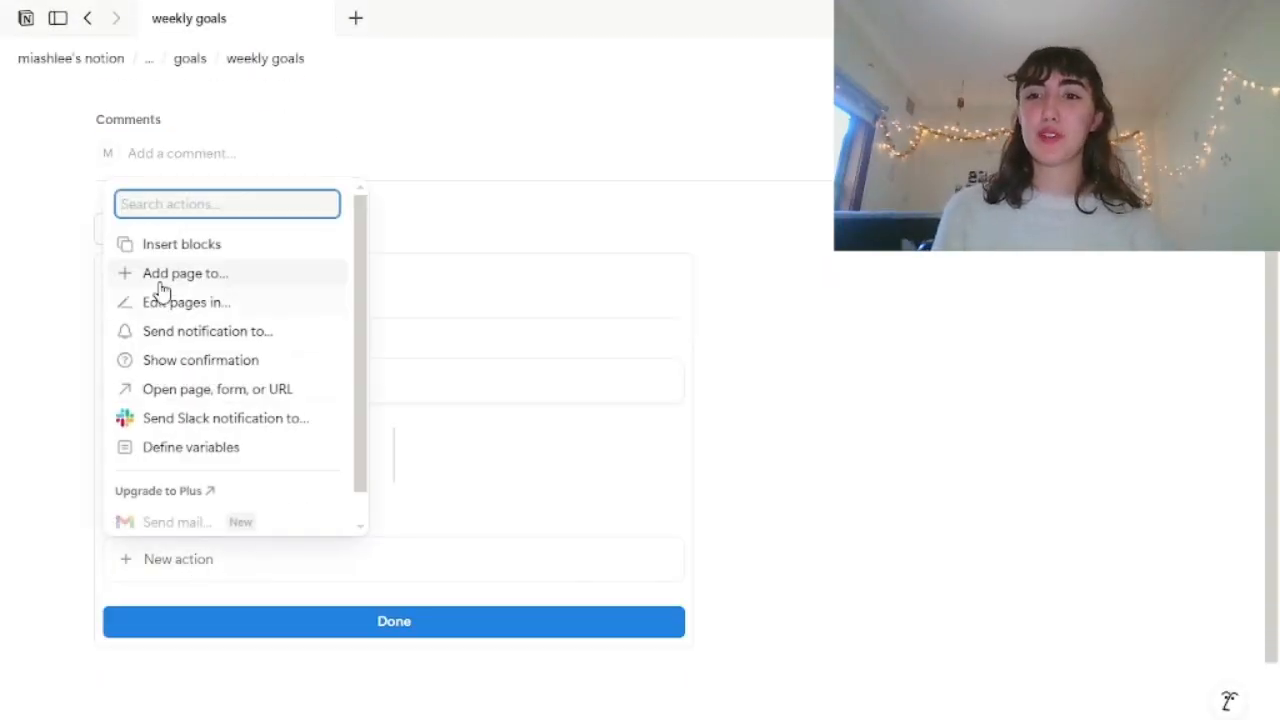
left_click(166, 246)
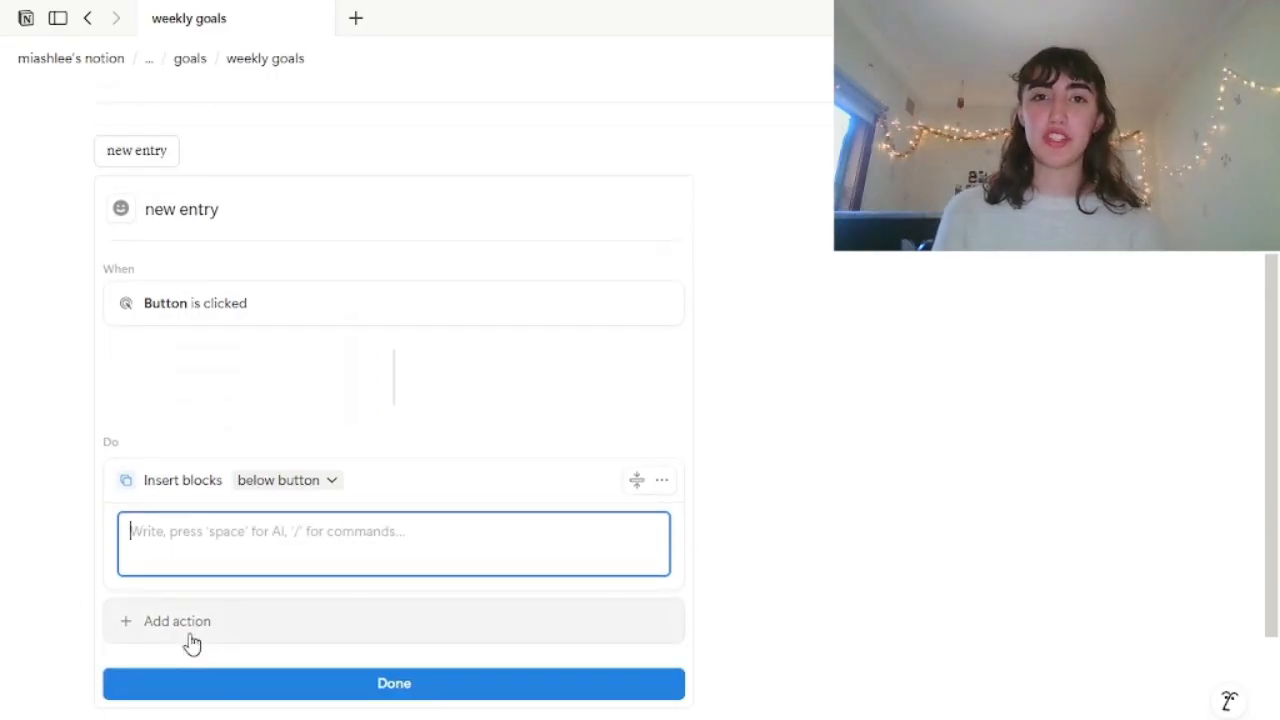
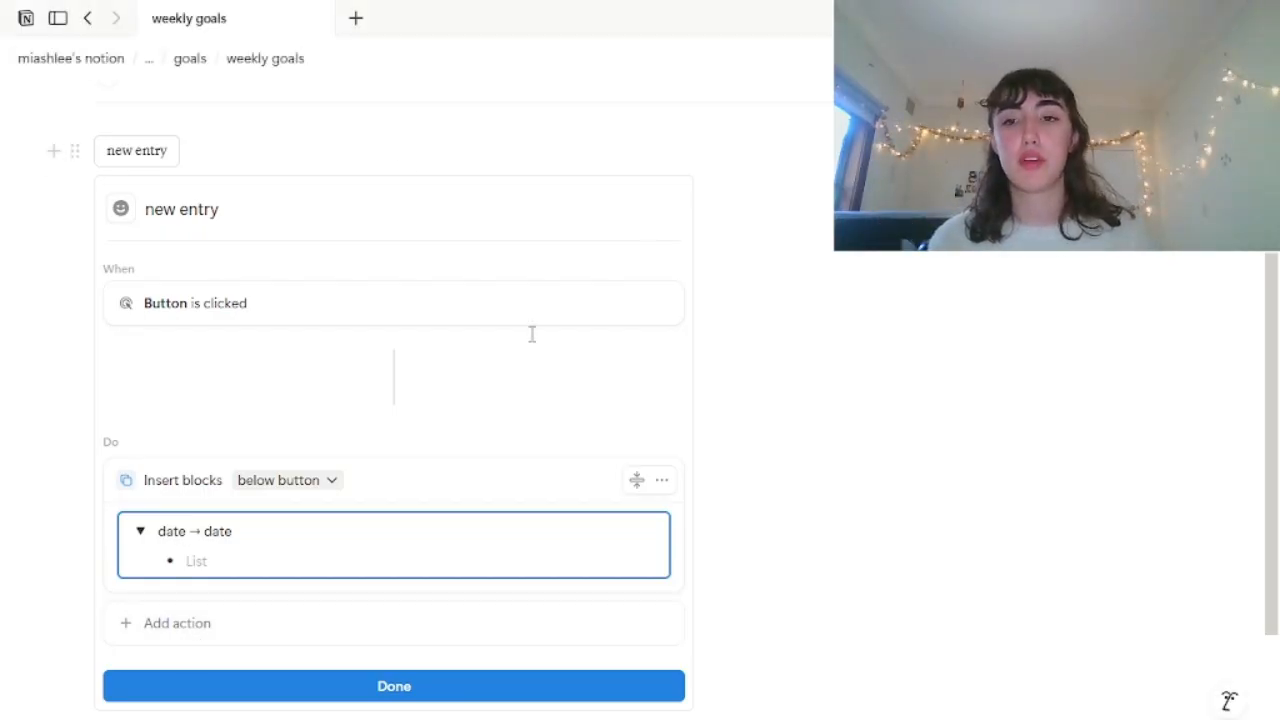
scroll(418, 466, "down", 1)
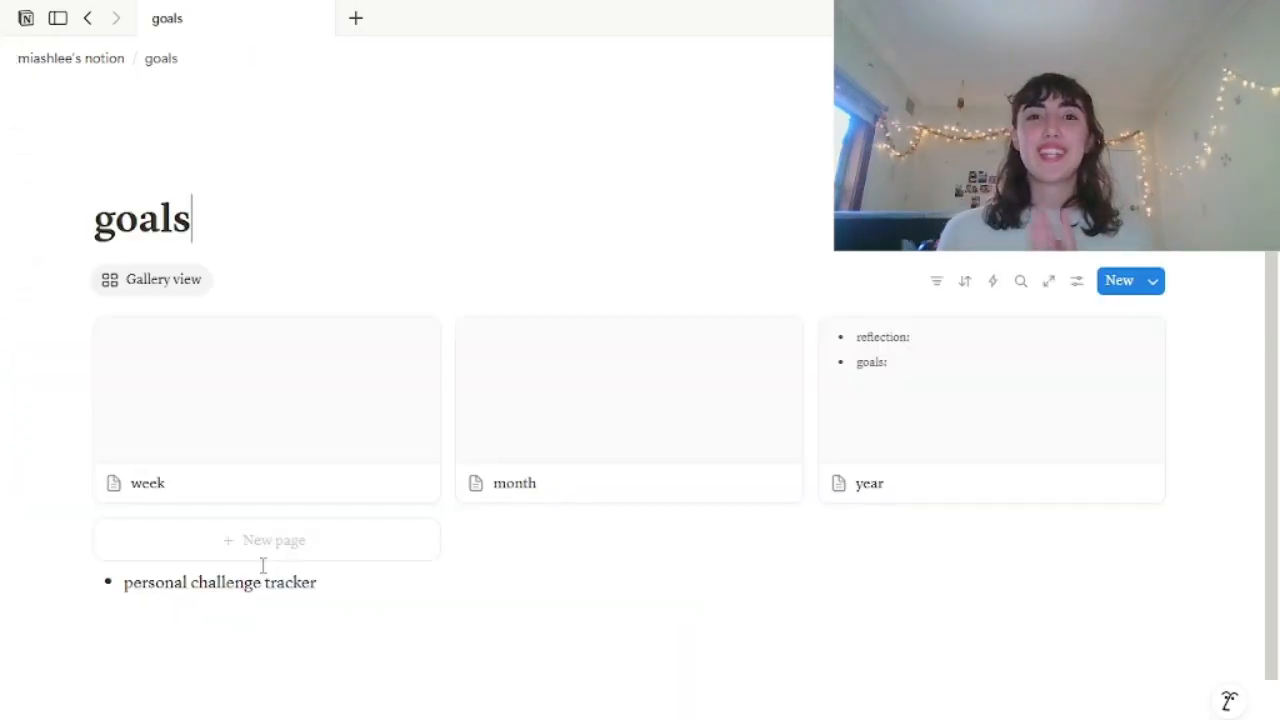
Open the week page and examine the blocks inserted by the "new entry | reflection" button.
left_click(324, 452)
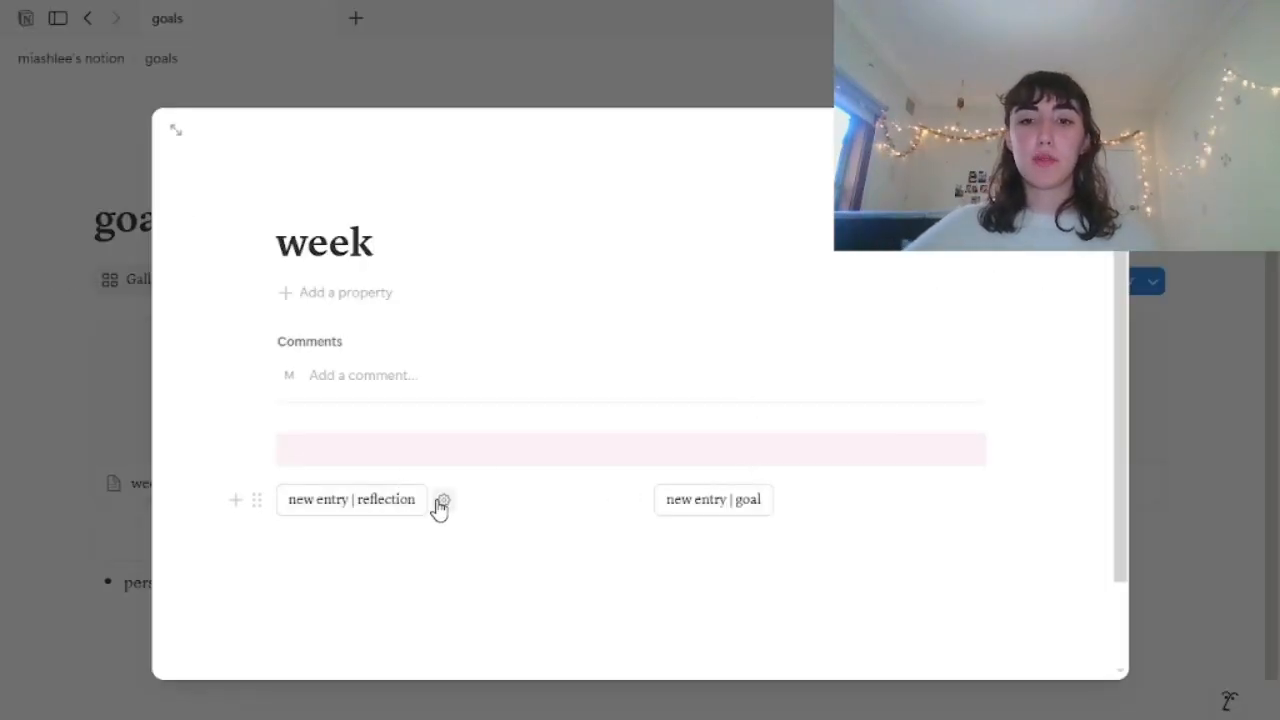
left_click(441, 503)
scroll(441, 508, "down", 2)
left_click(321, 606)
left_click(322, 603)
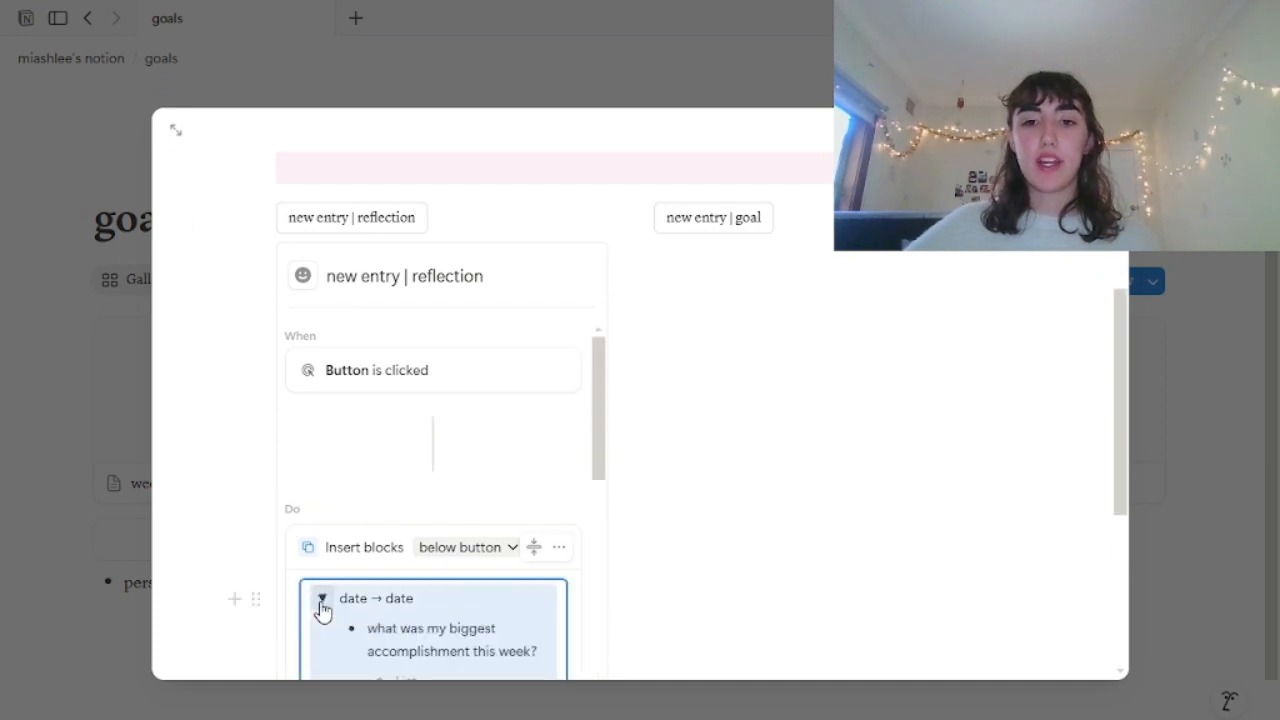
Examine the remaining reflection prompts and the academic, physical and personal goal entries inserted by the week page's two buttons.
scroll(361, 538, "down", 3)
scroll(471, 519, "down", 2)
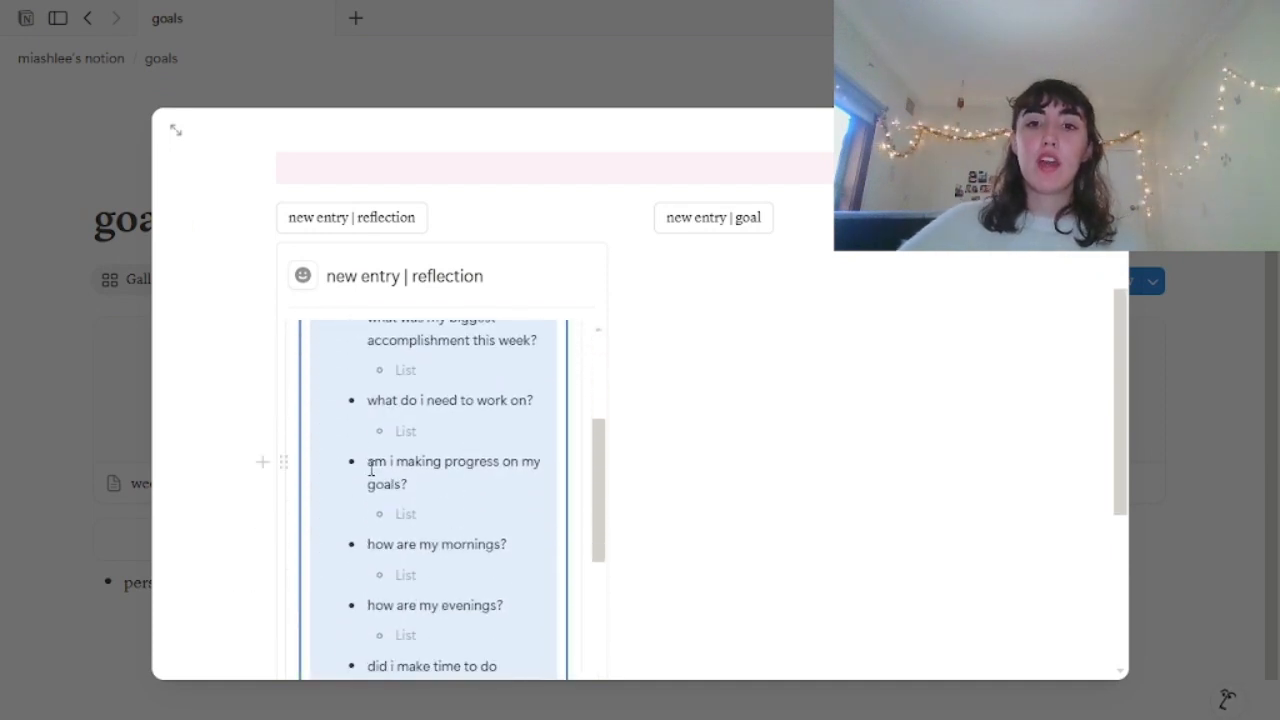
left_click_drag(371, 470, 409, 486)
scroll(409, 490, "down", 8)
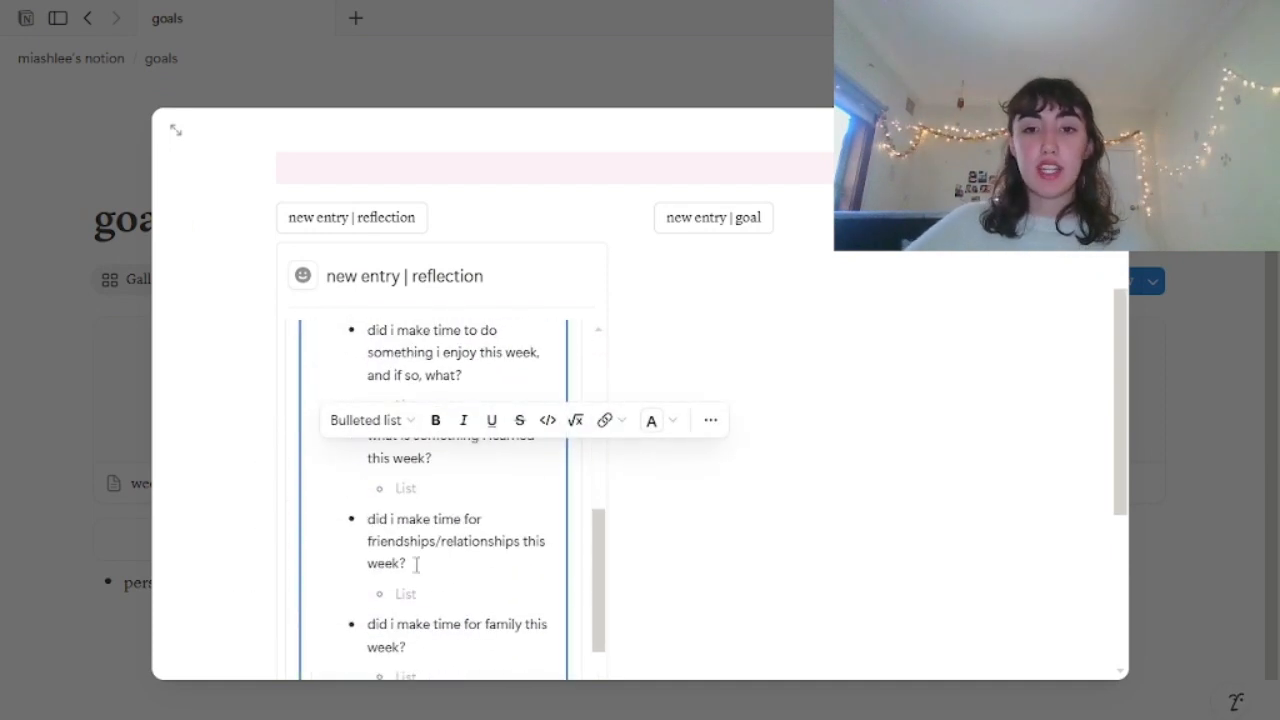
scroll(416, 565, "down", 12)
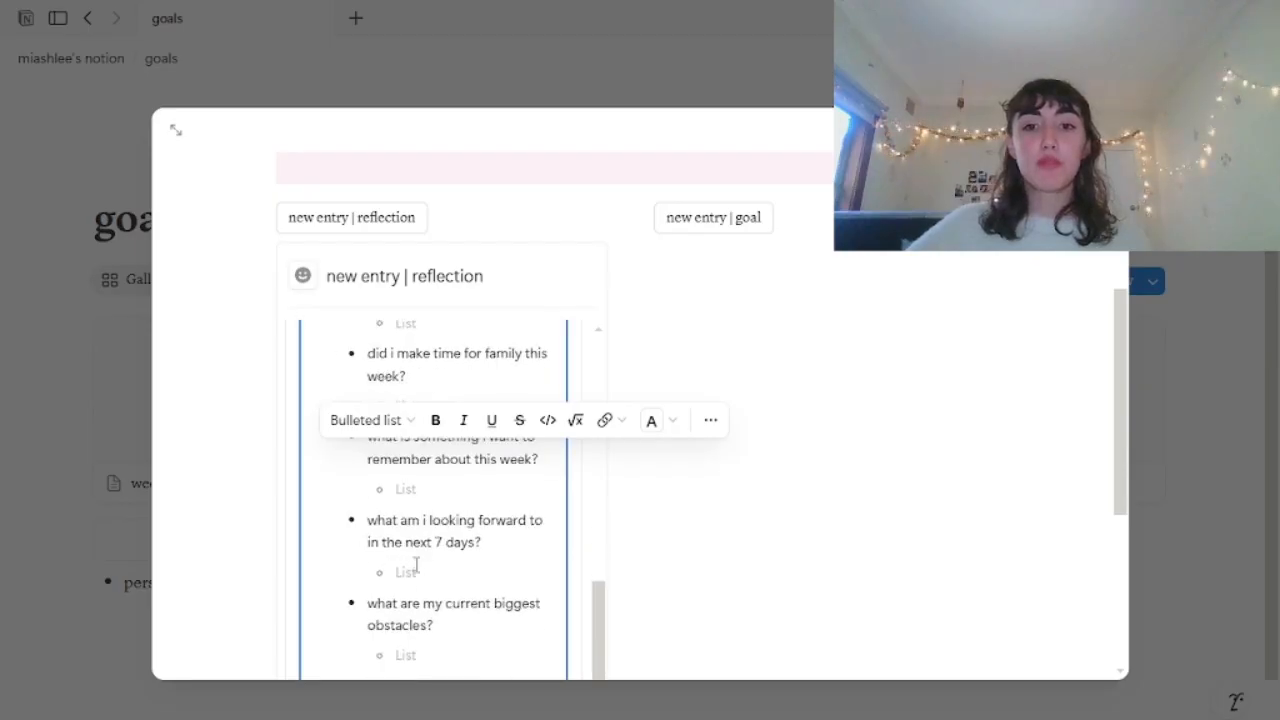
left_click(789, 222)
left_click(700, 597)
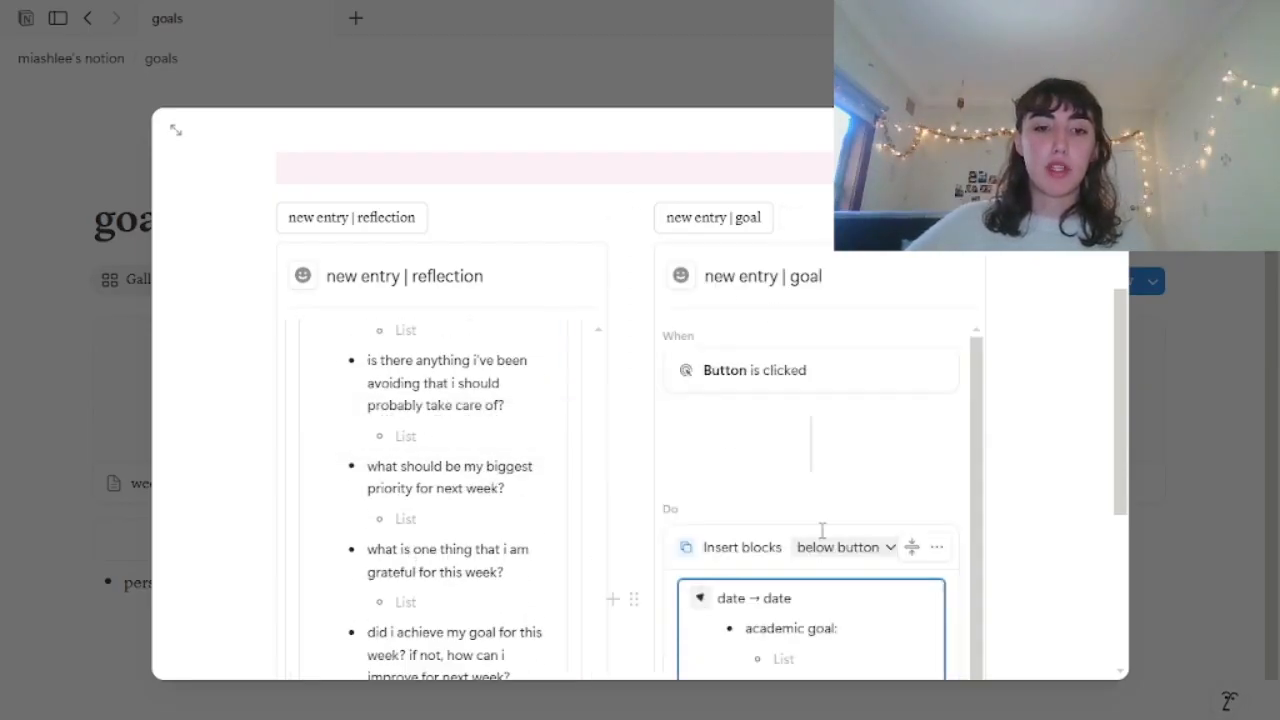
scroll(830, 532, "down", 2)
scroll(997, 455, "down", 3)
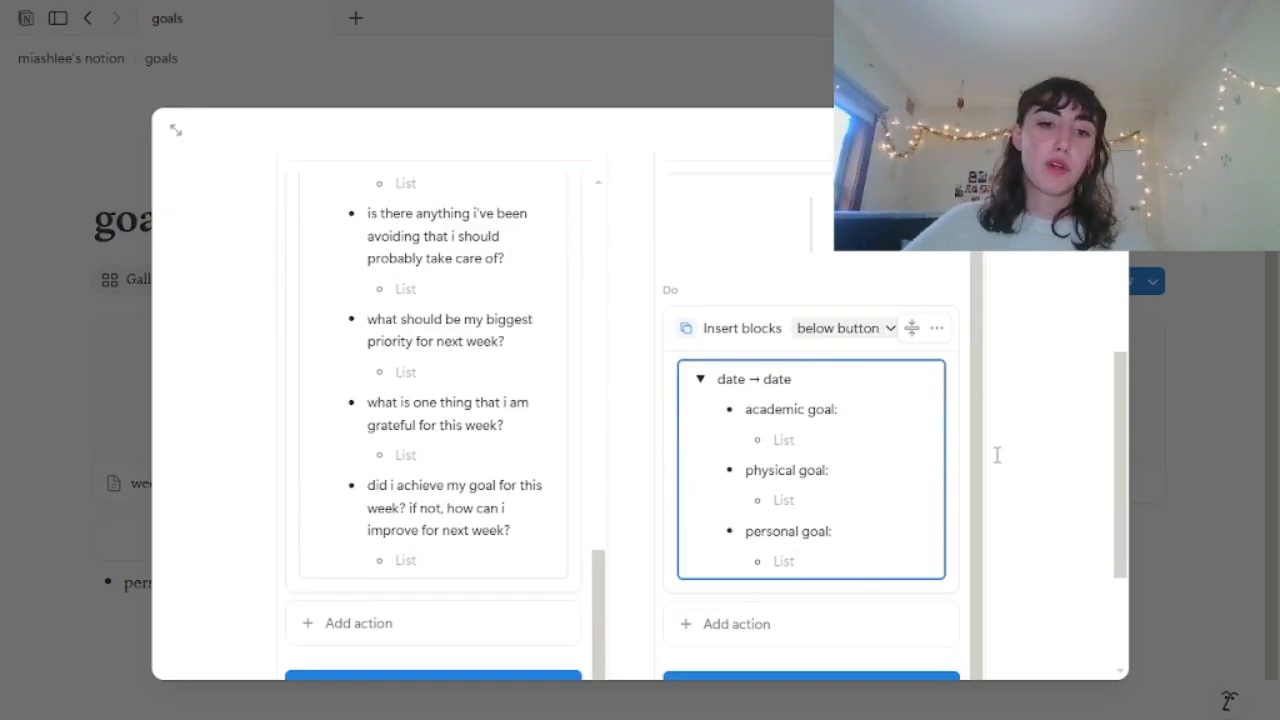
left_click(109, 305)
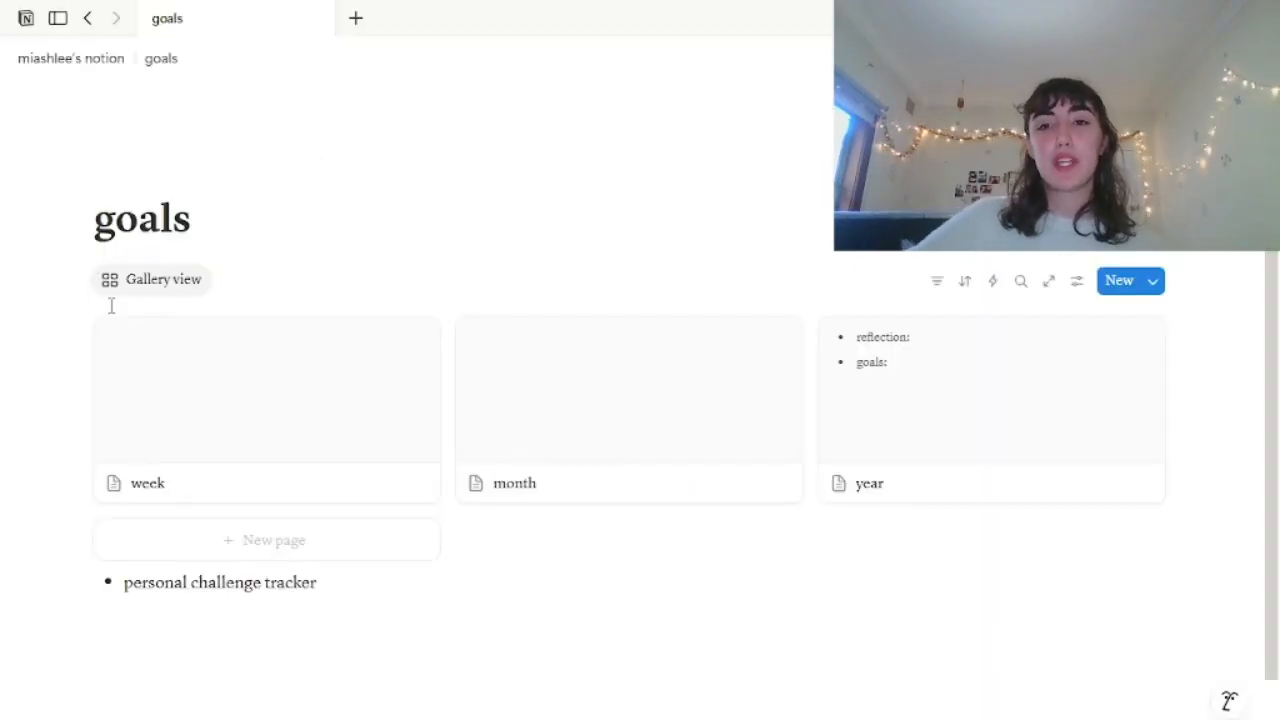
Open the month page and examine the month toggle inserted by its "new entry | reflection" button.
left_click(649, 503)
scroll(477, 497, "down", 5)
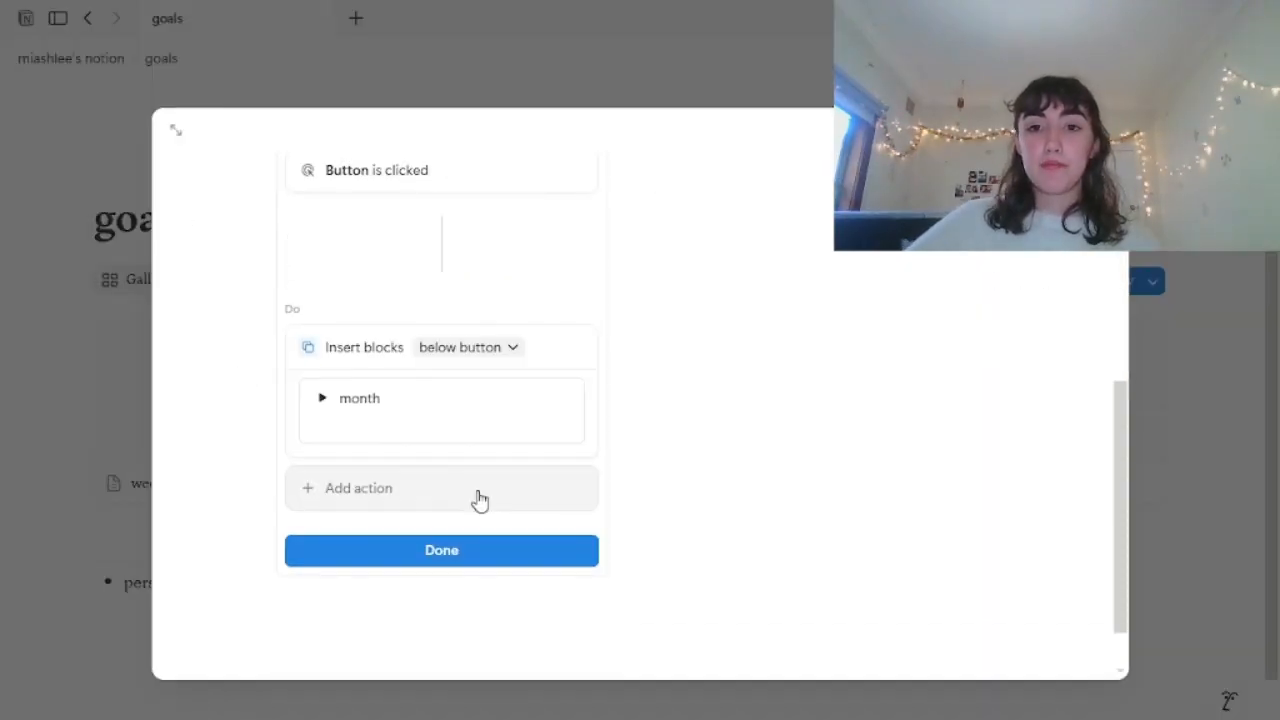
left_click(322, 398)
scroll(451, 530, "down", 3)
scroll(451, 530, "up", 2)
scroll(451, 530, "up", 2)
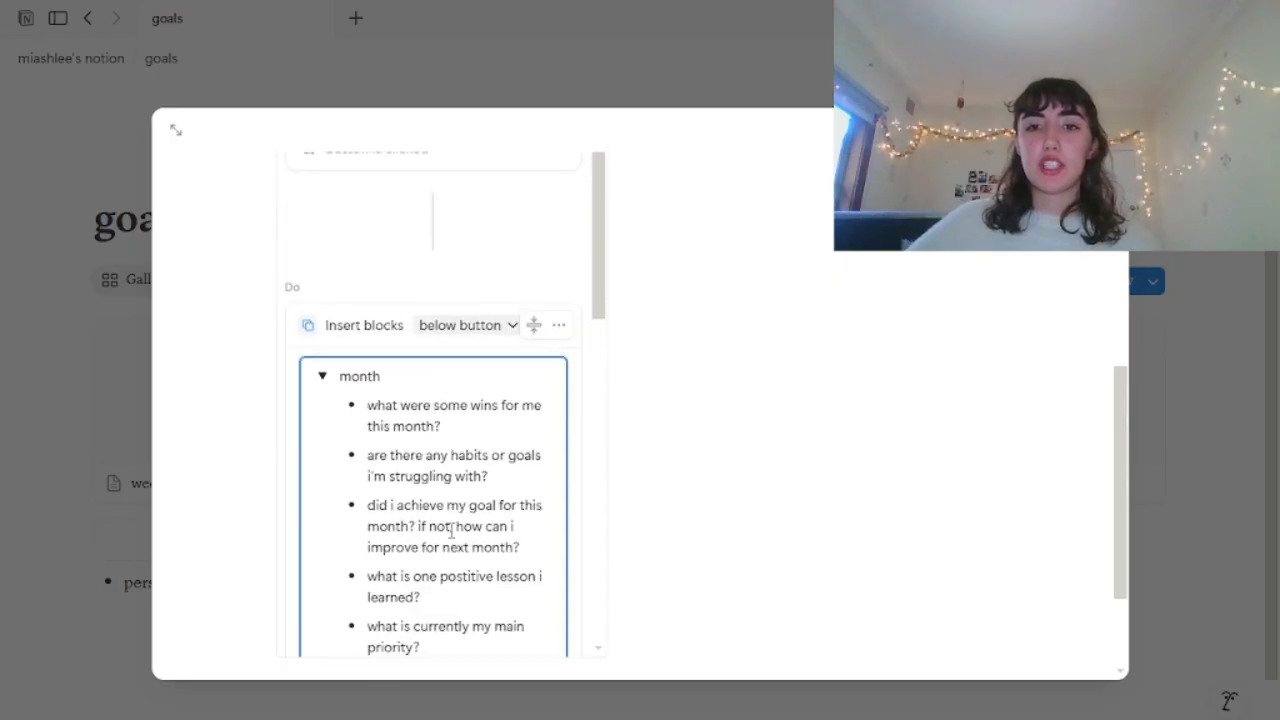
left_click(314, 378)
scroll(818, 390, "up", 6)
Examine the month toggles inserted by the month page's "new entry | goal" button and its monthly challenge button.
left_click(795, 351)
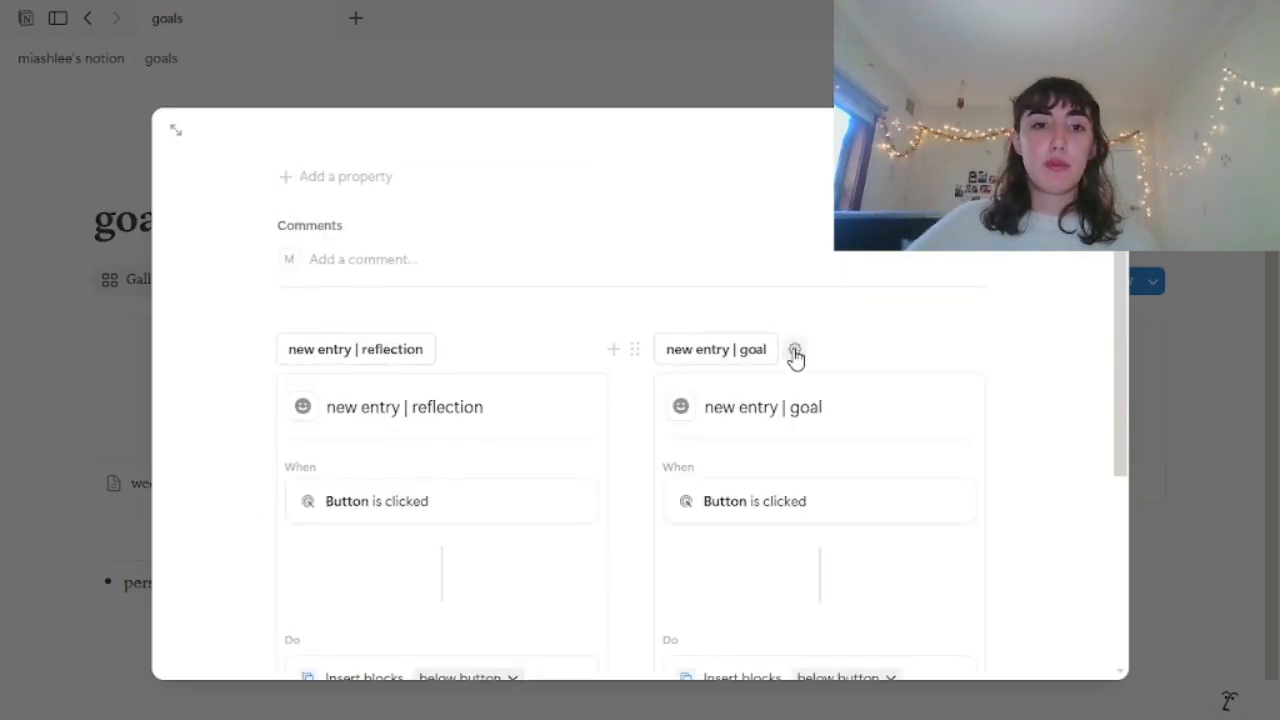
scroll(688, 508, "down", 5)
left_click(696, 400)
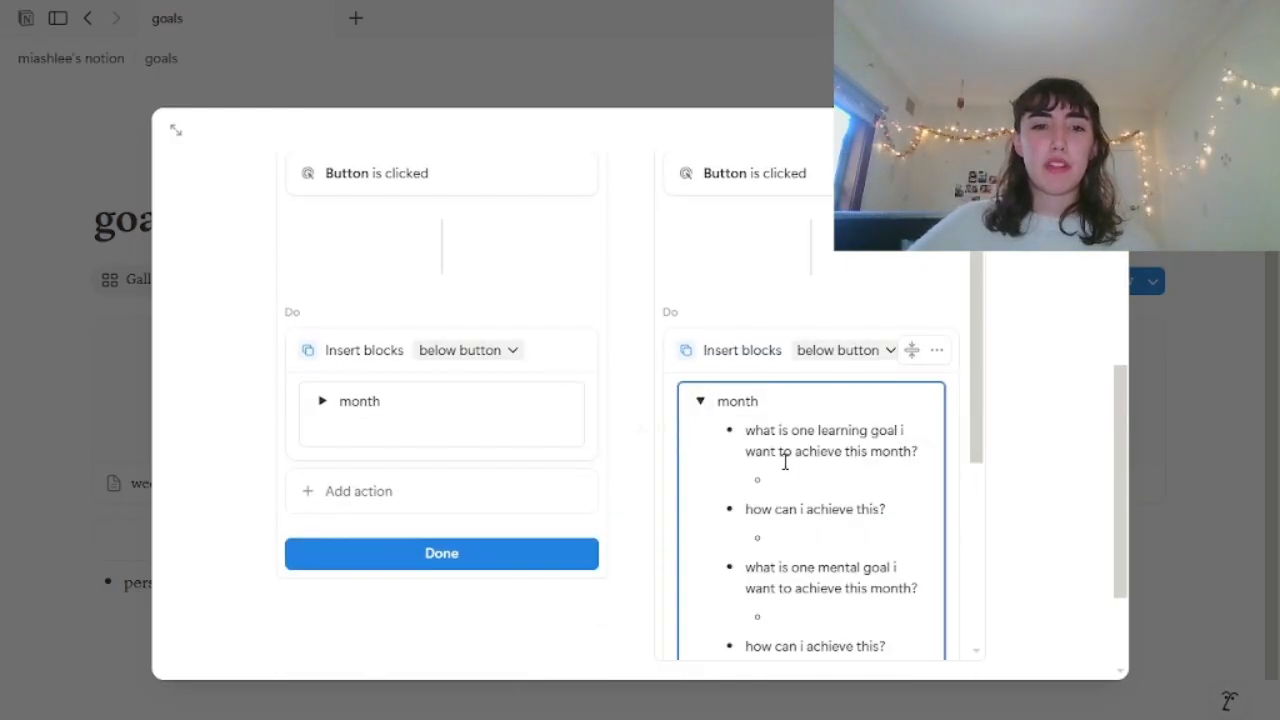
scroll(785, 462, "down", 2)
scroll(847, 482, "down", 3)
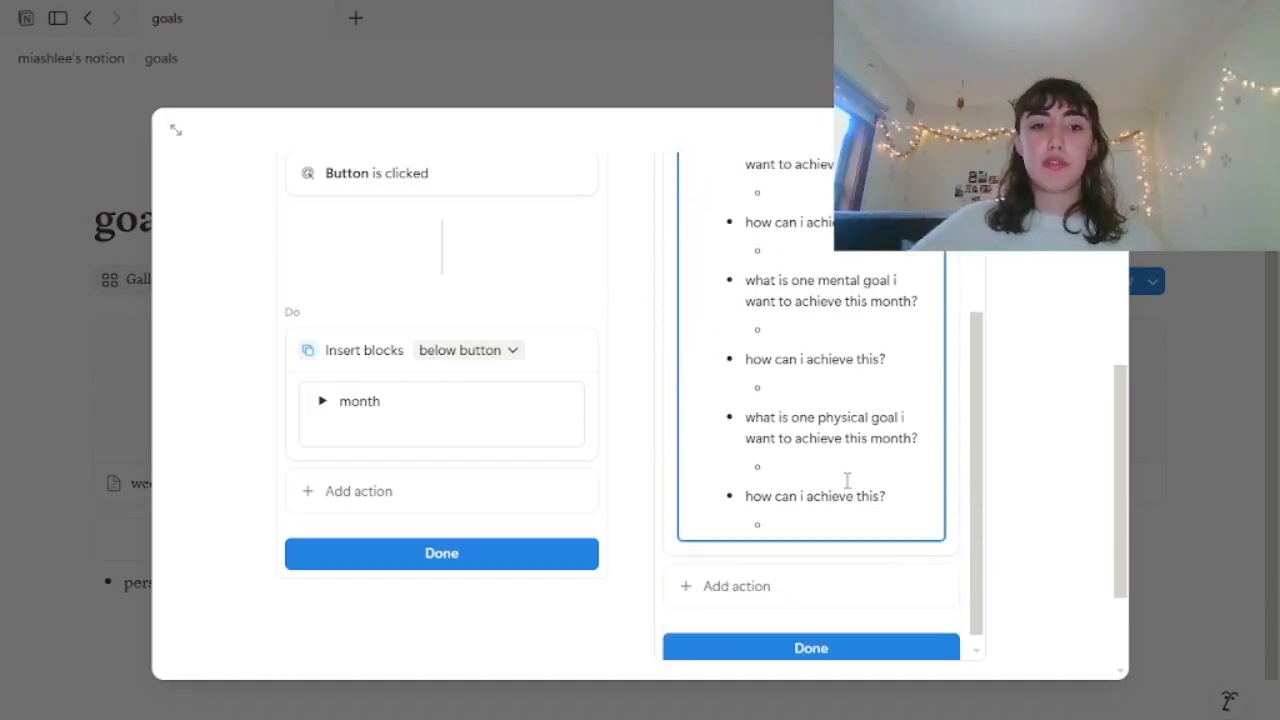
left_click(129, 443)
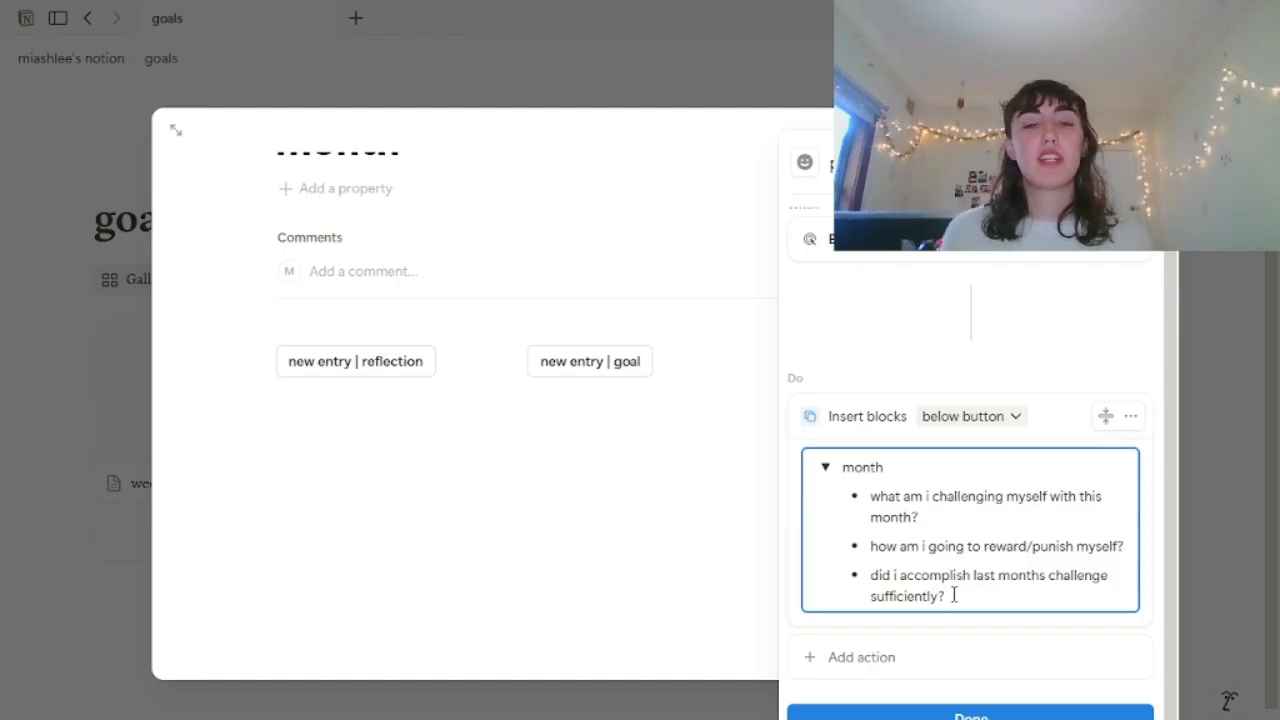
left_click(825, 467)
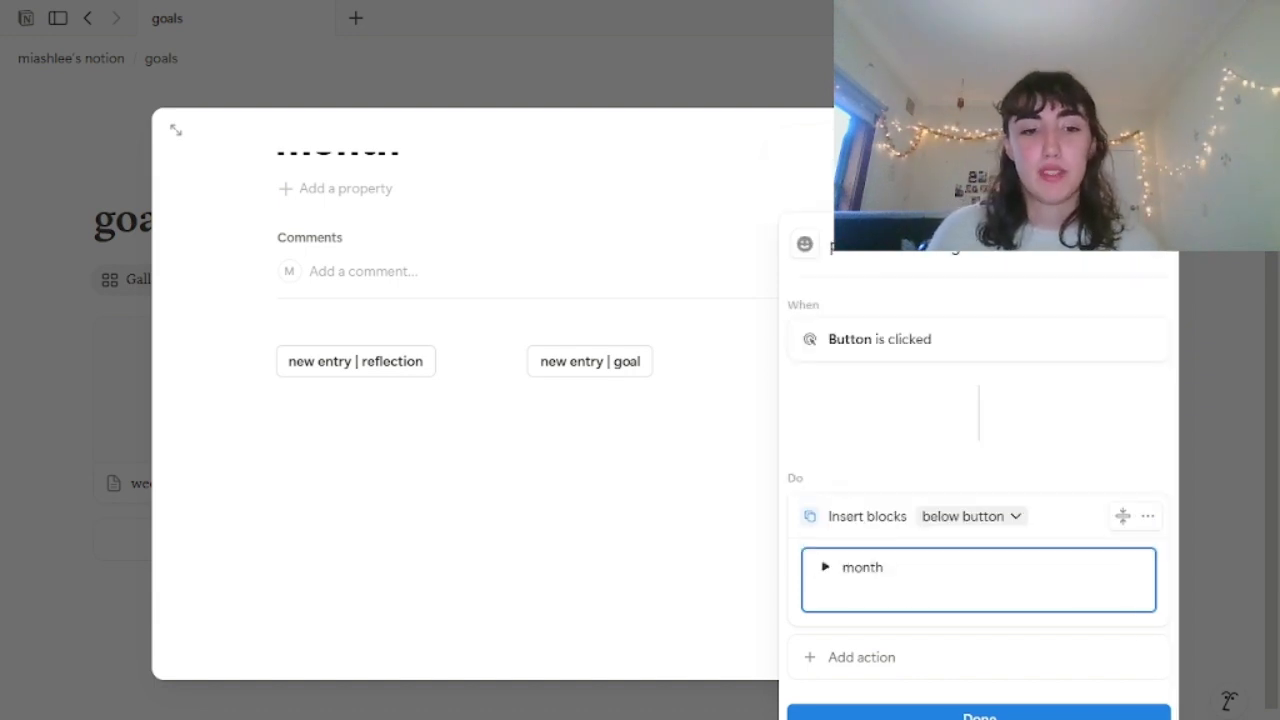
key("Escape")
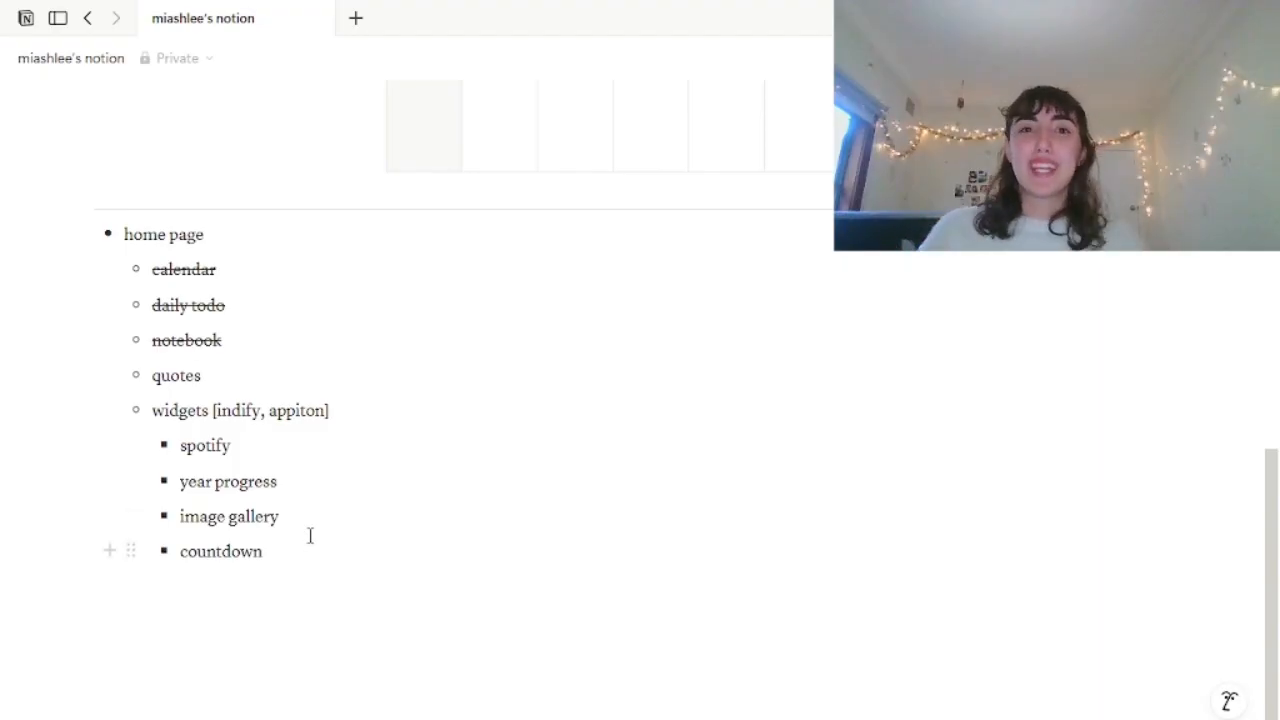
Review the home page layout, including its image carousel and birthday countdown placeholders.
scroll(310, 536, "up", 10)
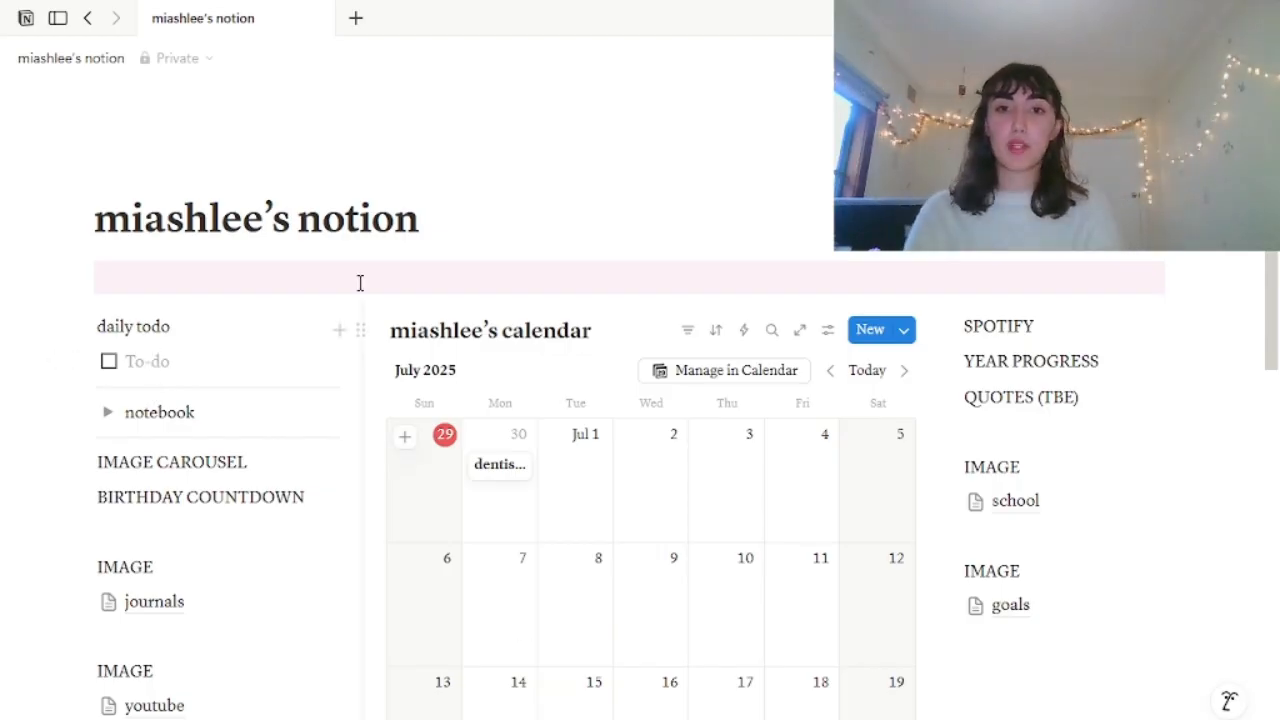
scroll(360, 286, "down", 7)
scroll(360, 286, "up", 4)
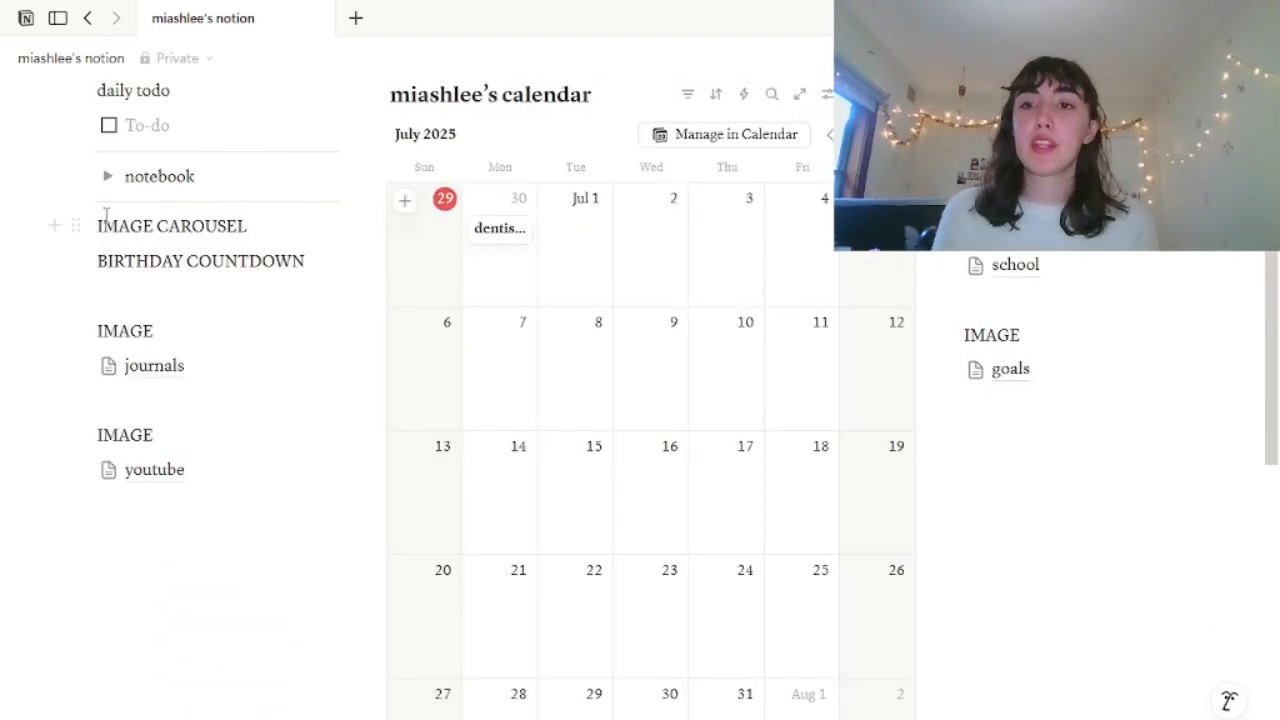
left_click_drag(106, 220, 233, 236)
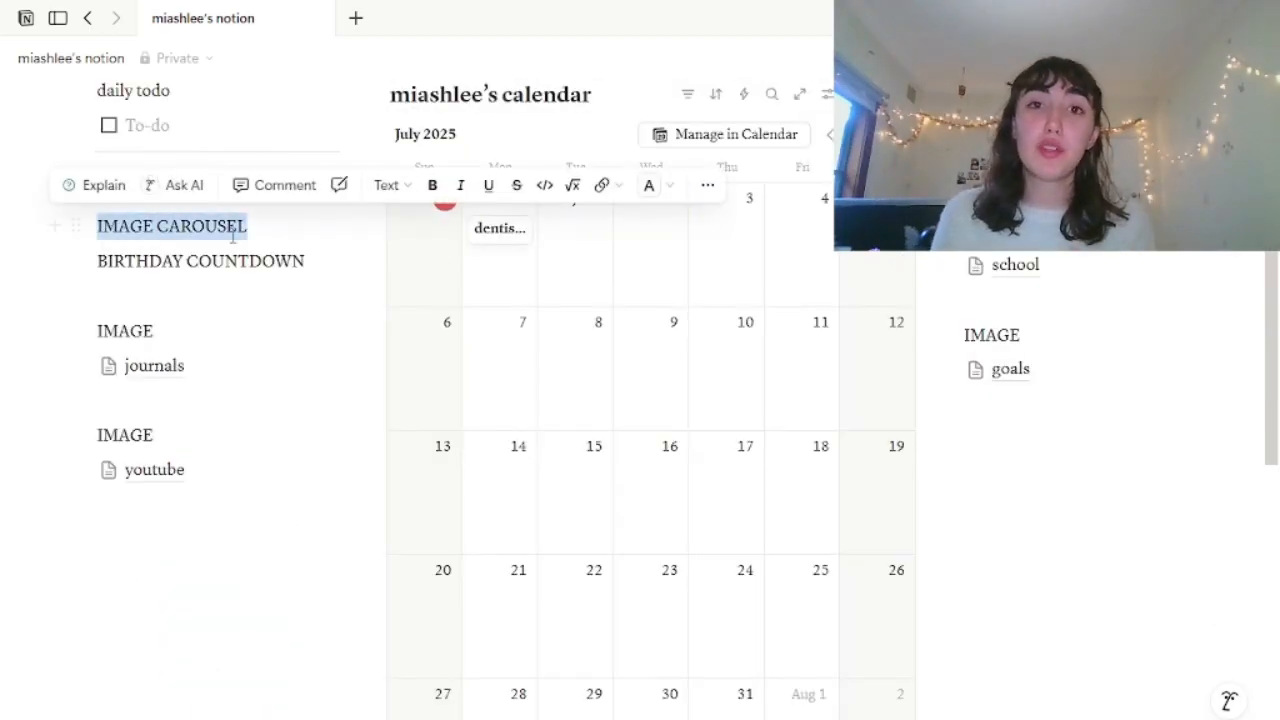
triple_click(185, 261)
left_click(279, 291)
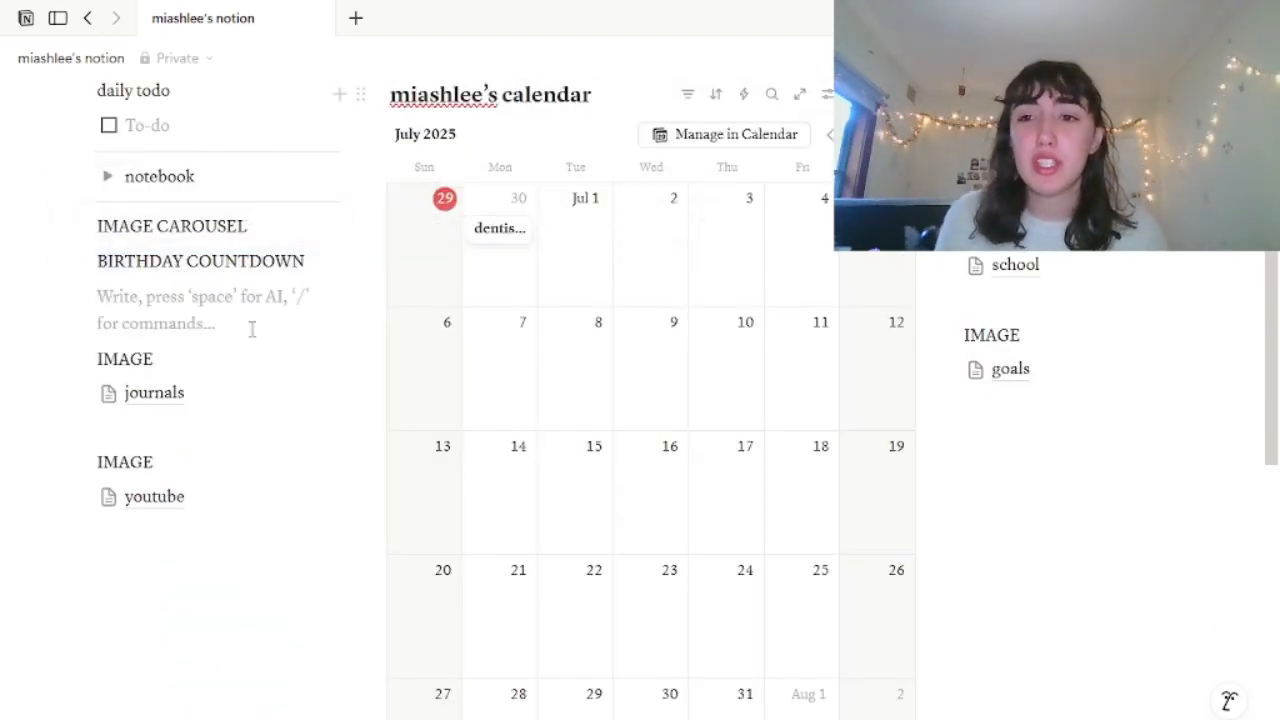
left_click(562, 522)
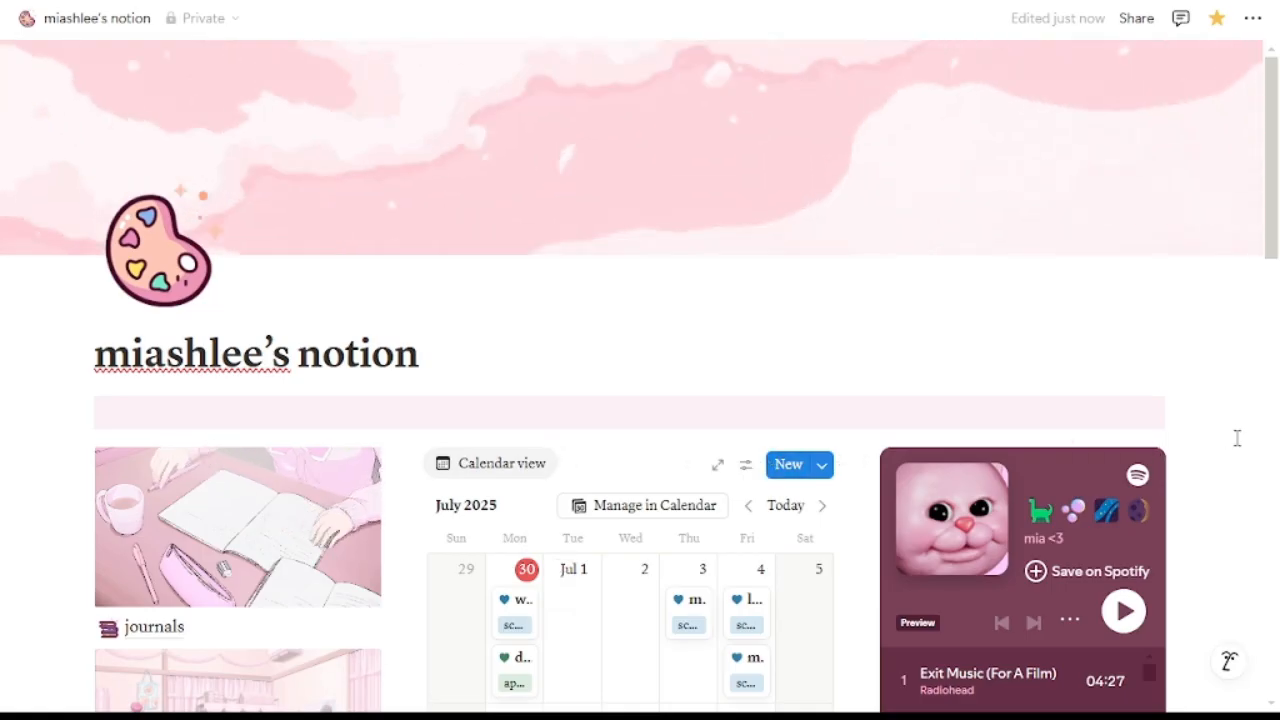
Look over the decorated home page, from the cover and calendar to the widgets and daily todo list.
scroll(1237, 437, "down", 3)
scroll(1237, 437, "up", 3)
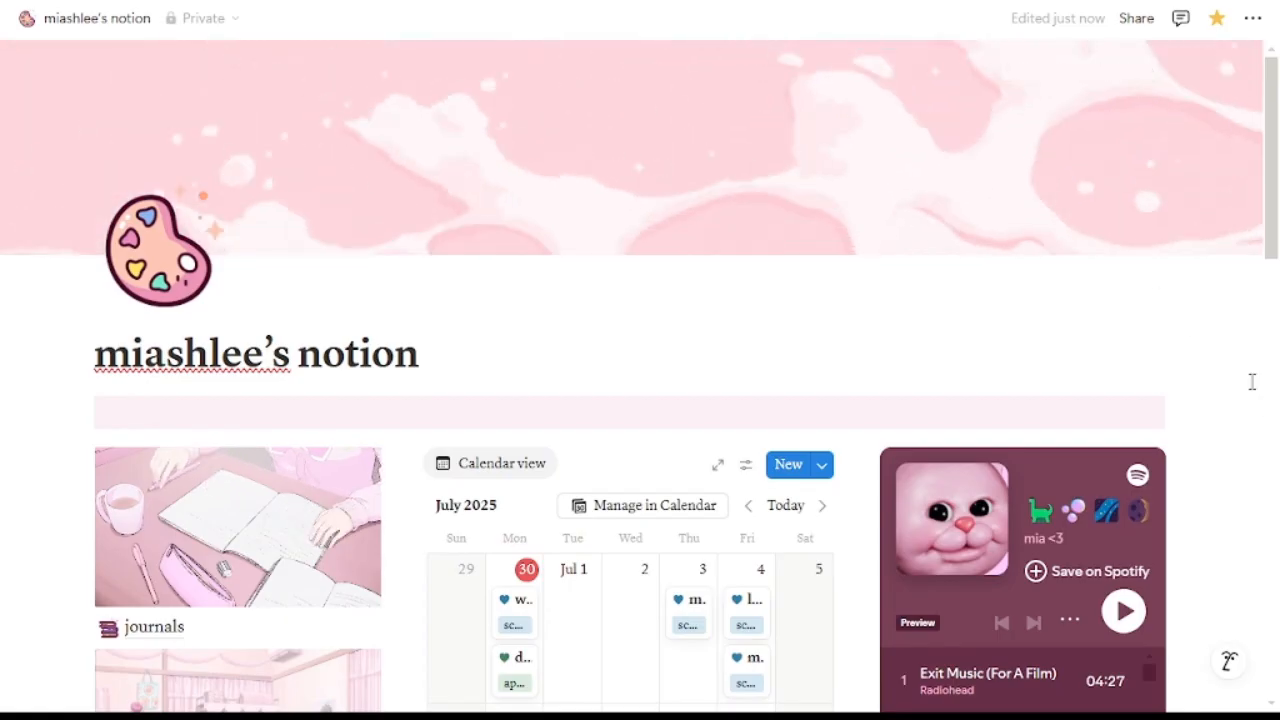
scroll(1252, 385, "down", 3)
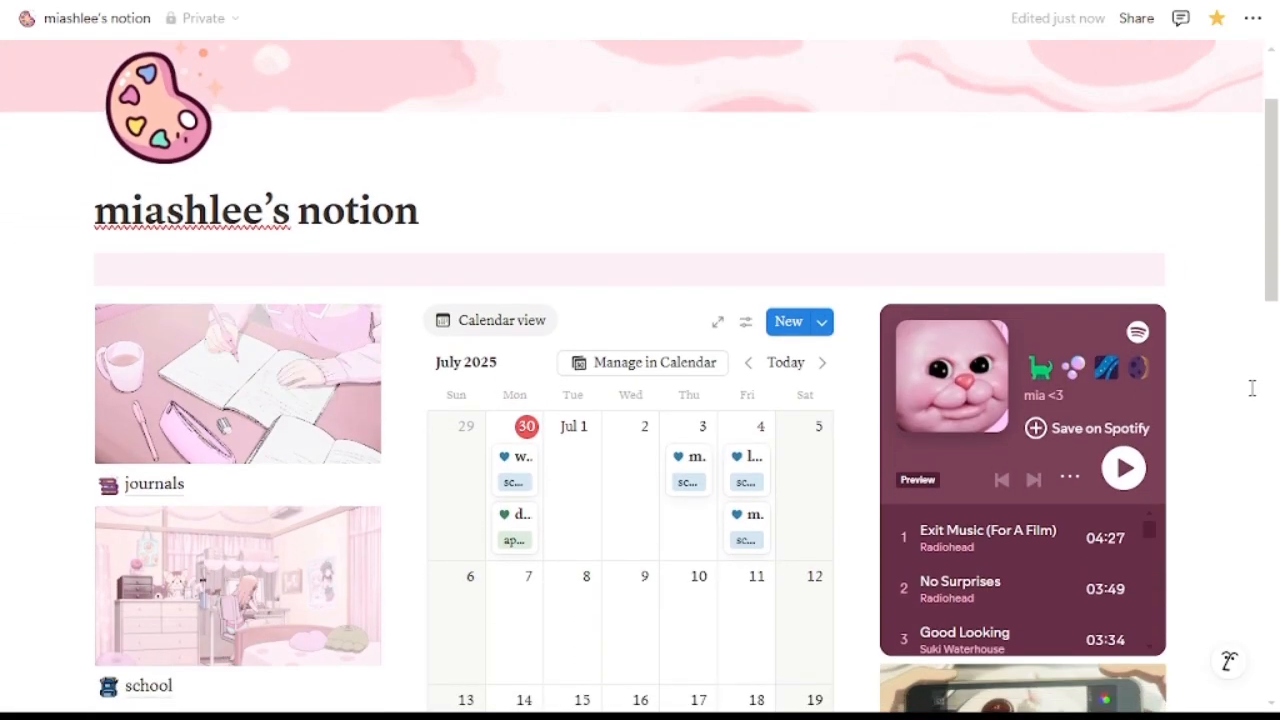
scroll(1252, 388, "down", 5)
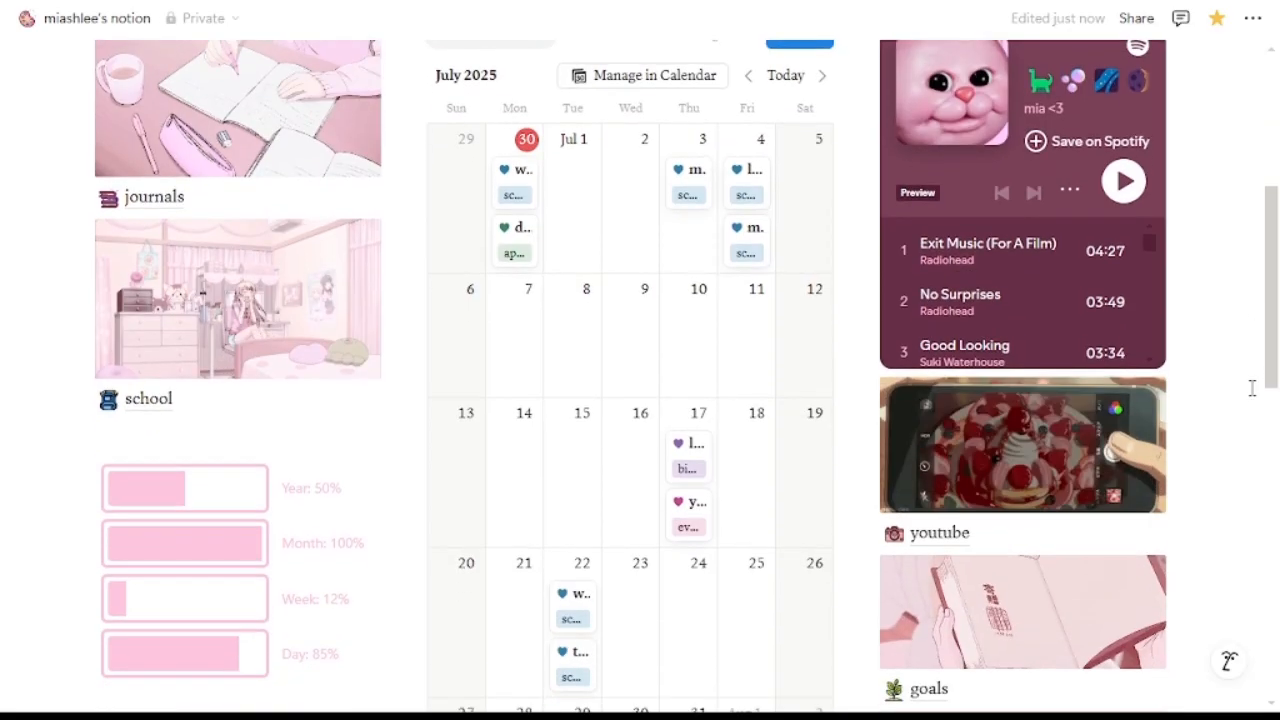
scroll(1252, 388, "down", 4)
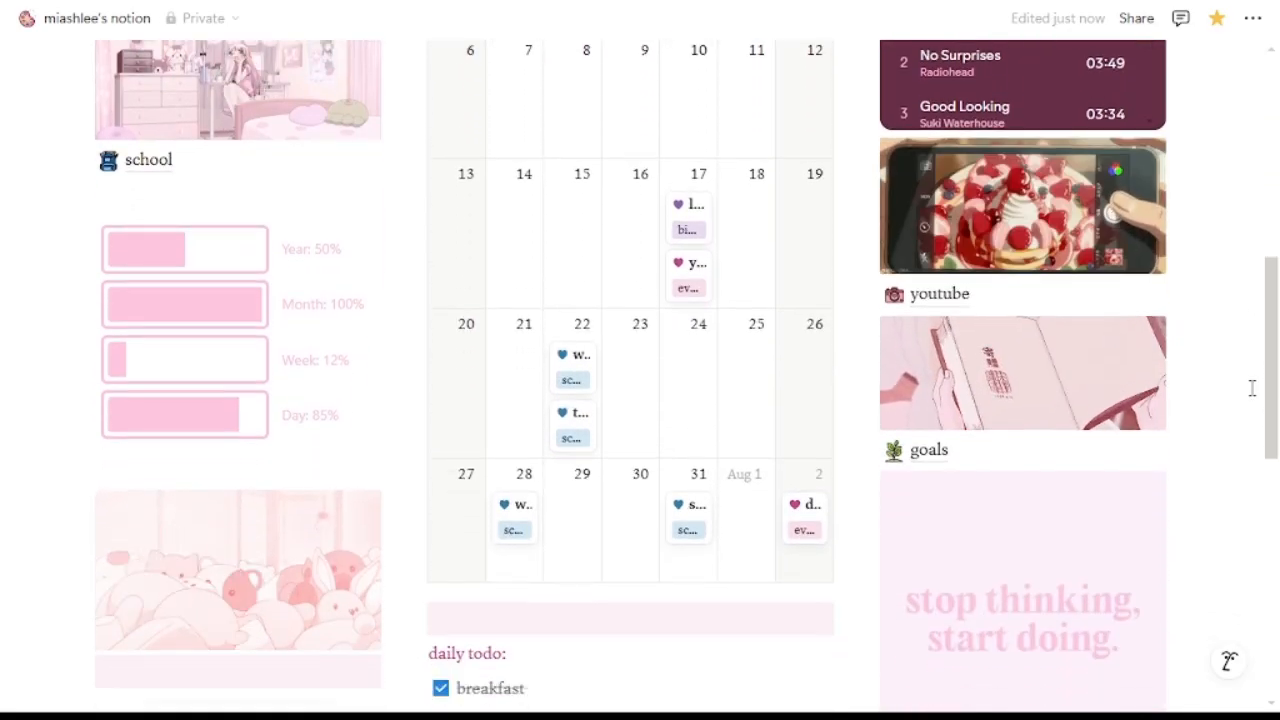
scroll(1252, 388, "down", 4)
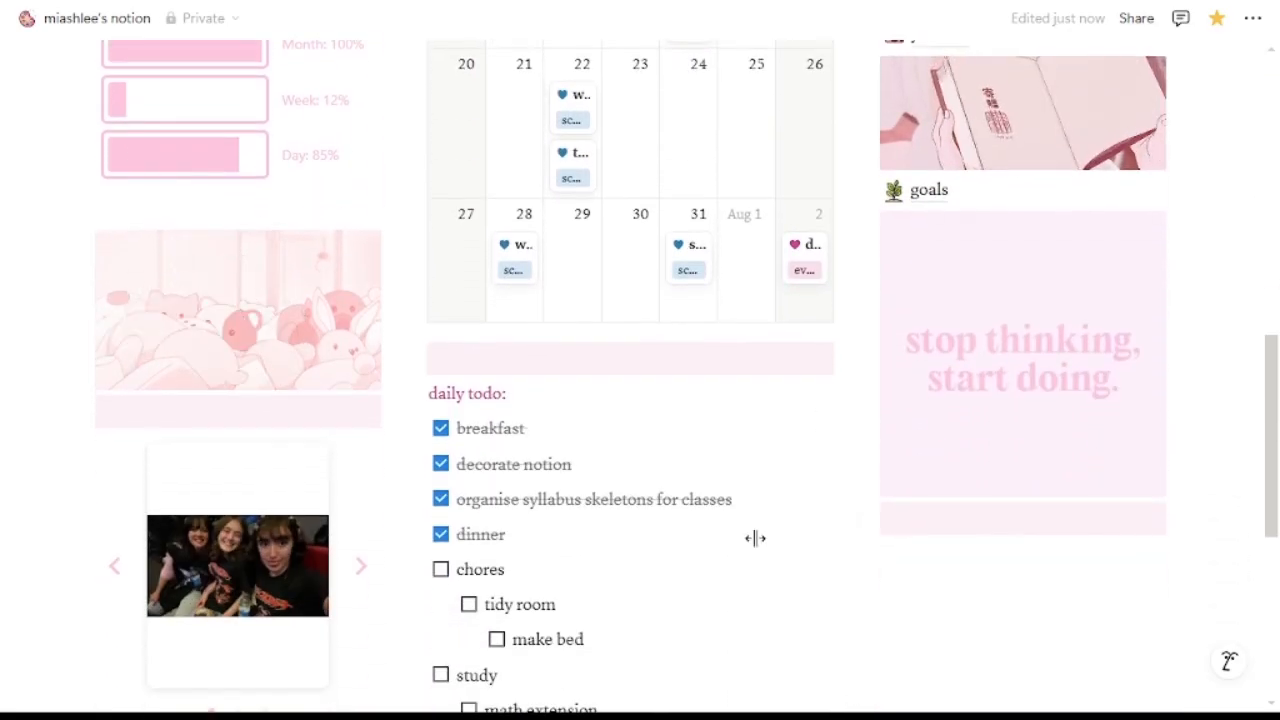
scroll(820, 571, "down", 4)
scroll(820, 571, "up", 4)
Open the journals page and examine its illustrated gallery cards, calendar and clock widget.
left_click(706, 249)
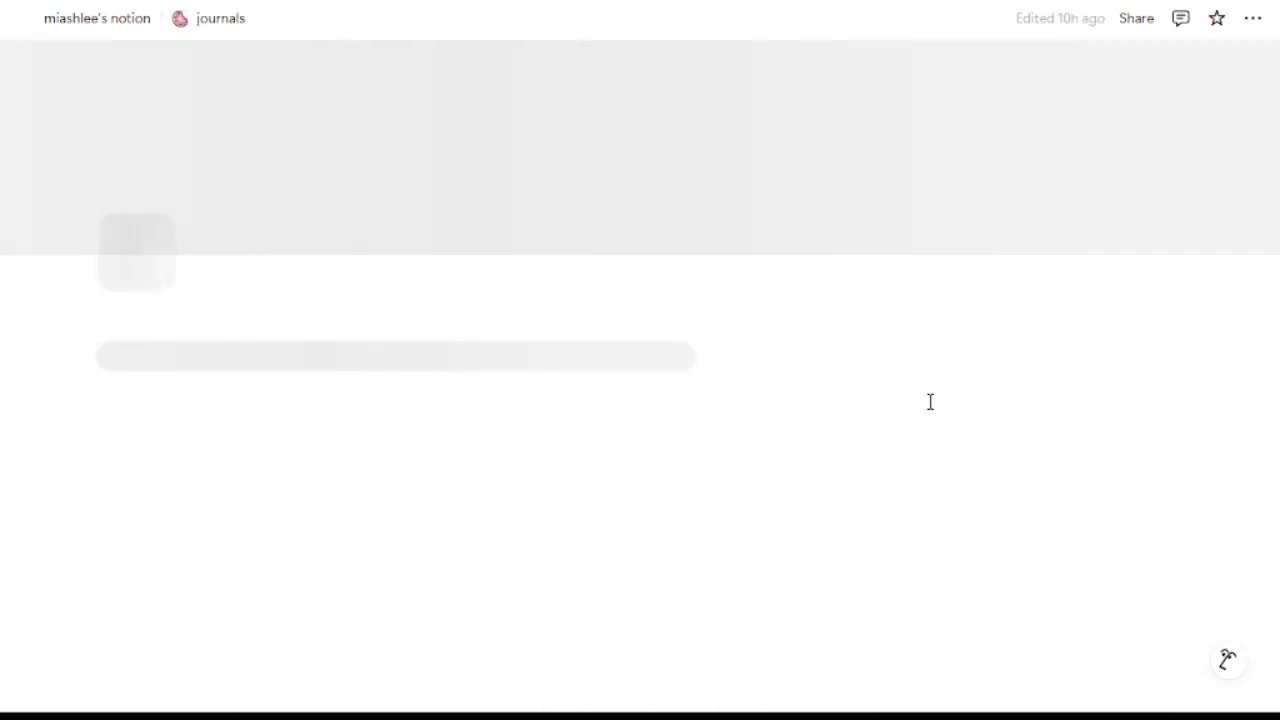
scroll(1240, 414, "down", 4)
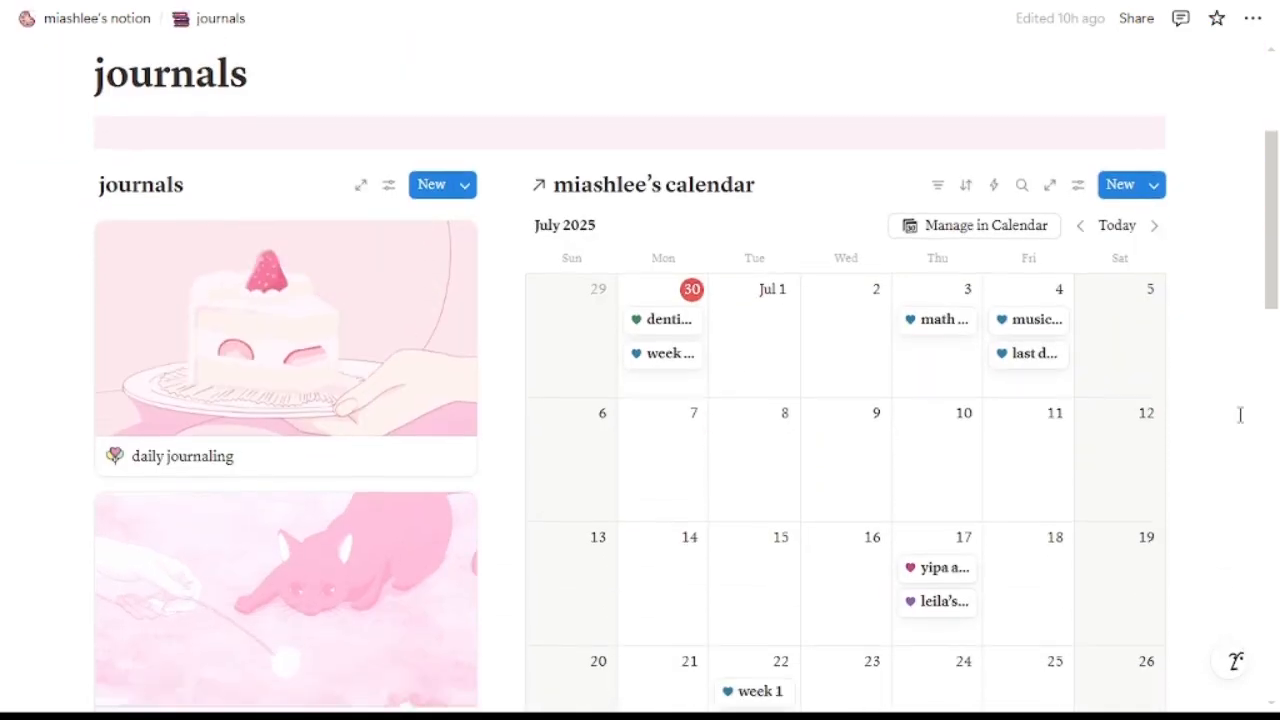
scroll(1240, 414, "down", 2)
scroll(1240, 414, "down", 2)
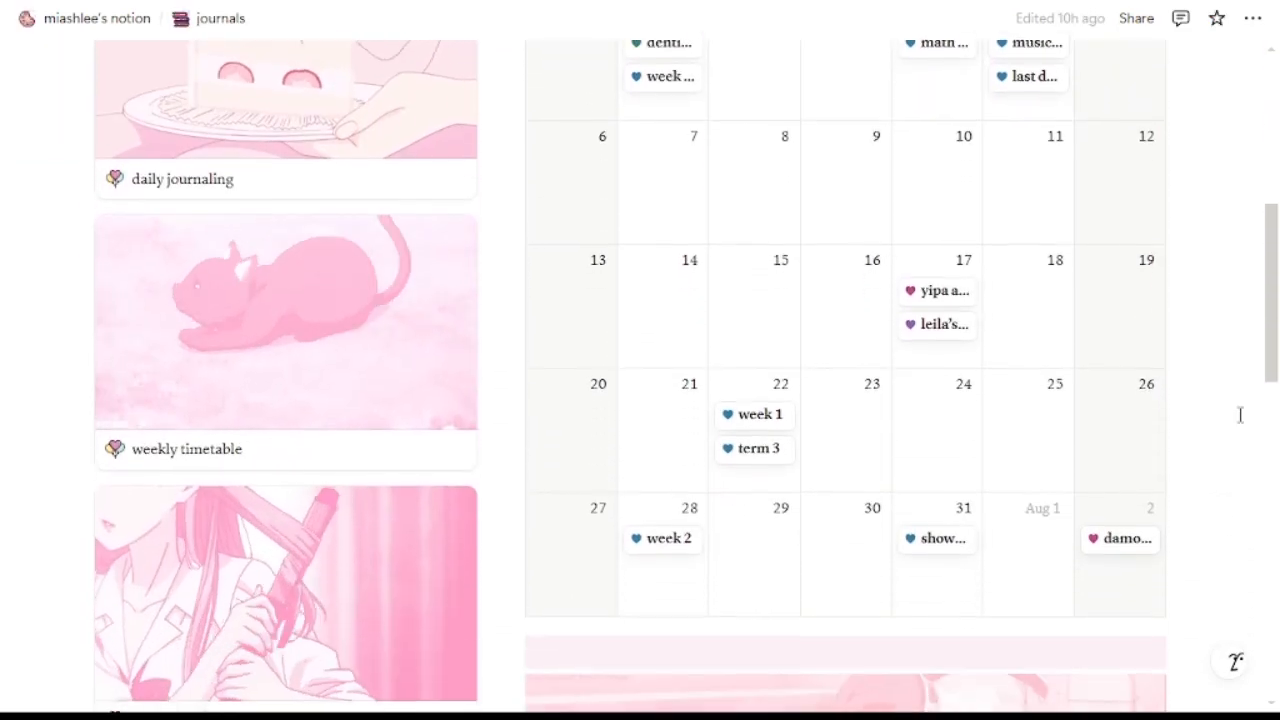
scroll(1240, 414, "down", 5)
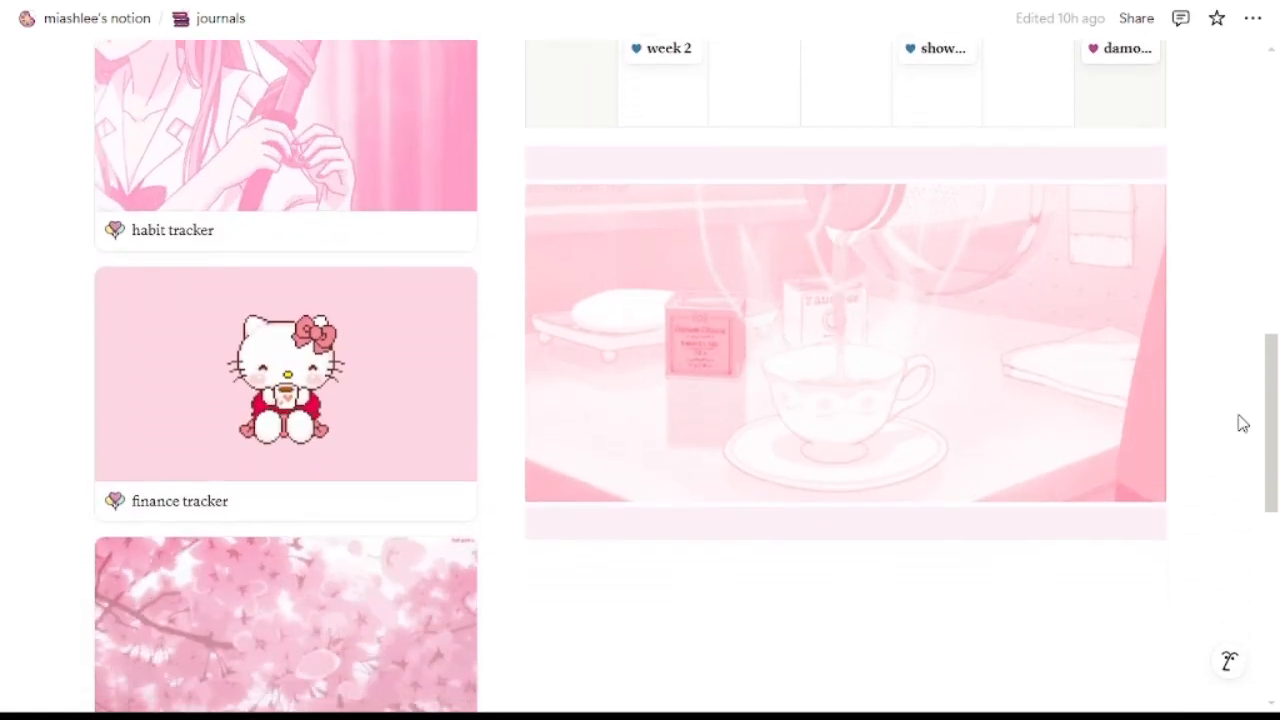
scroll(1240, 424, "down", 6)
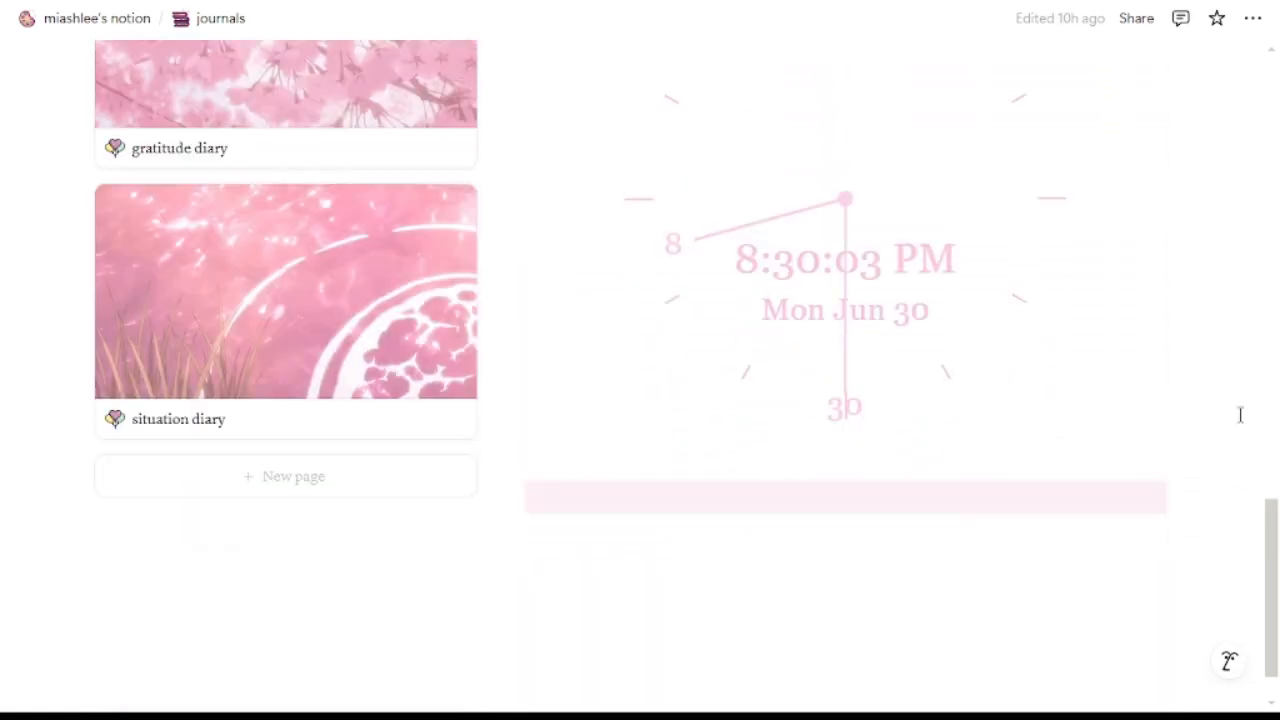
scroll(1240, 414, "up", 15)
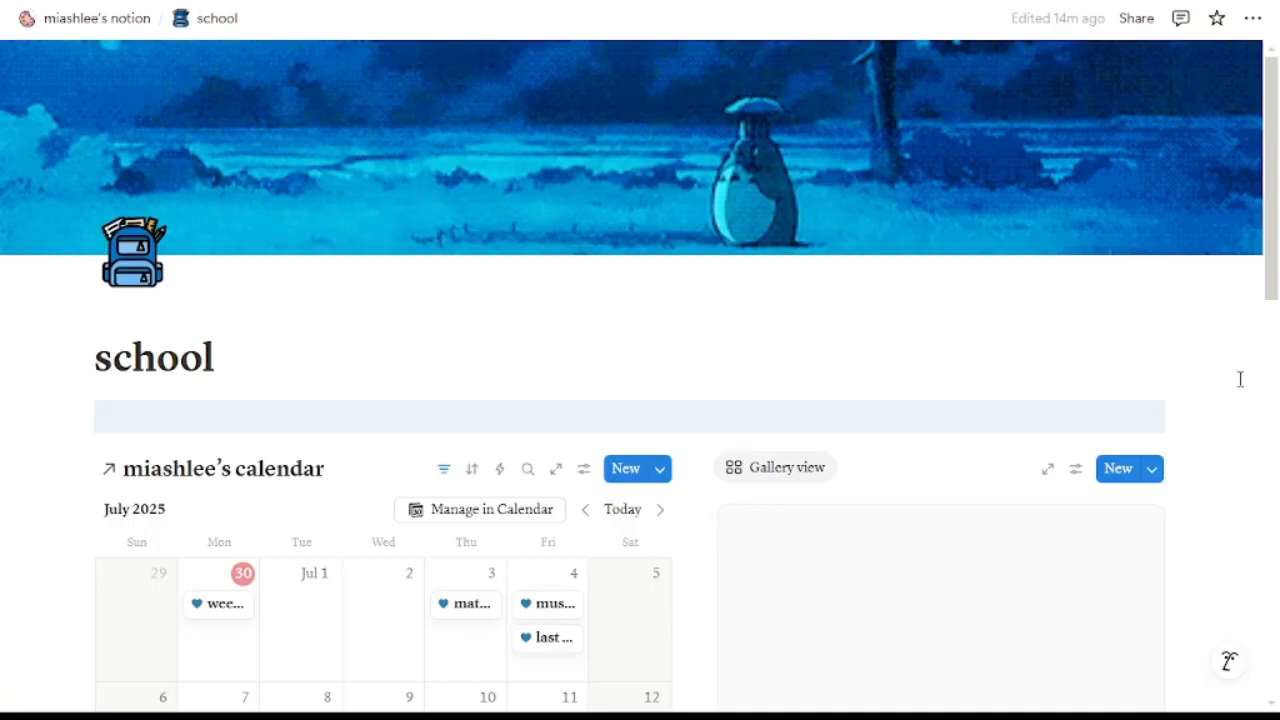
Examine the decorated school page with its calendar and the gallery of planner and study pages.
scroll(1238, 380, "down", 1)
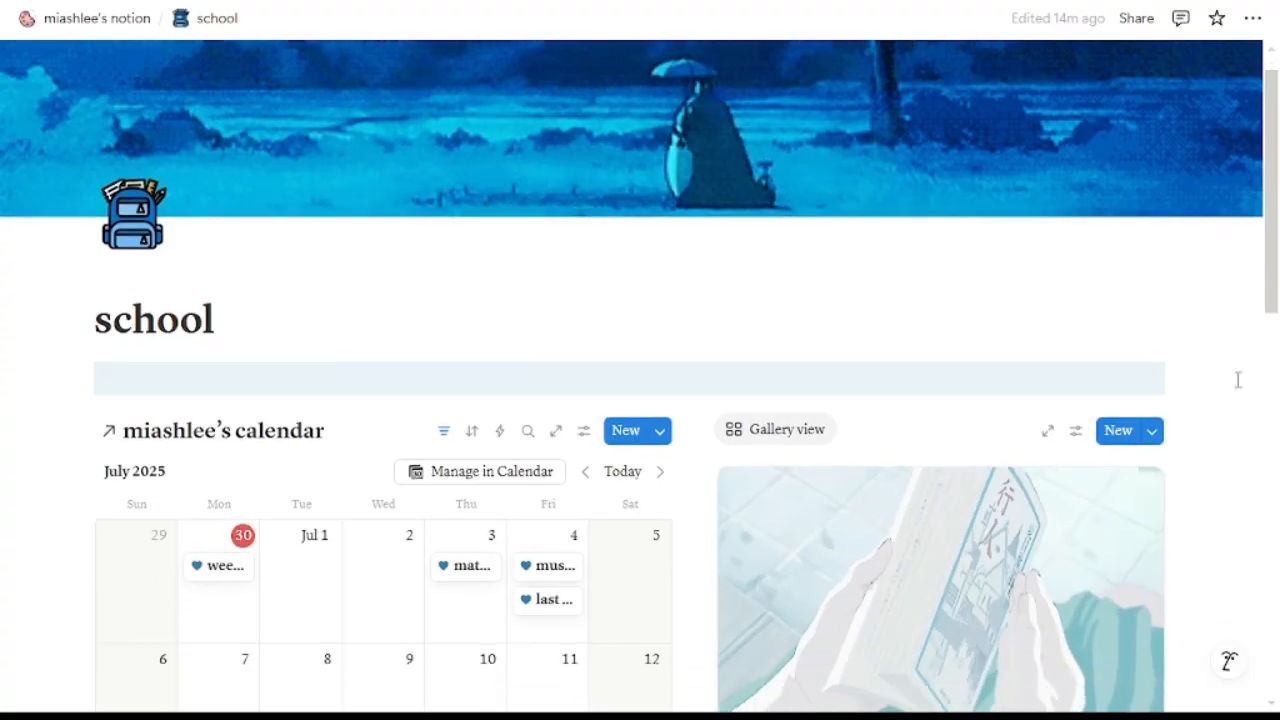
scroll(1238, 380, "down", 1)
scroll(1238, 380, "up", 1)
scroll(1238, 380, "down", 2)
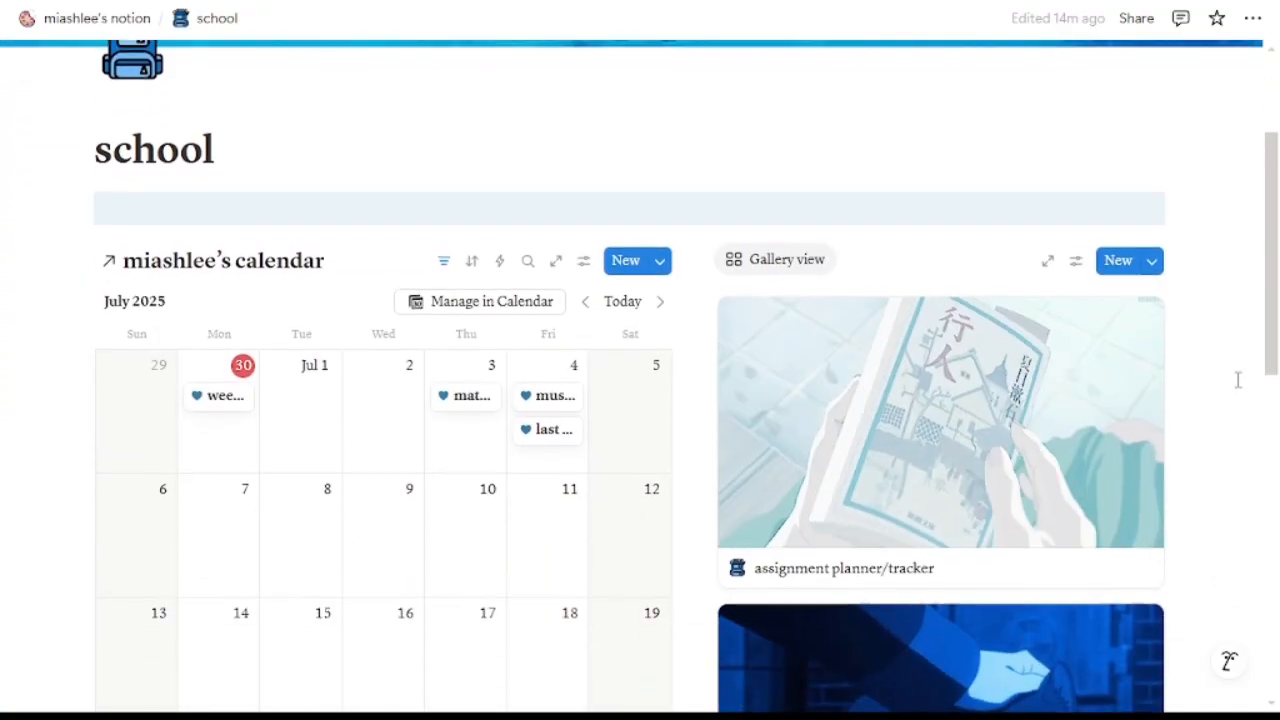
scroll(1238, 380, "down", 2)
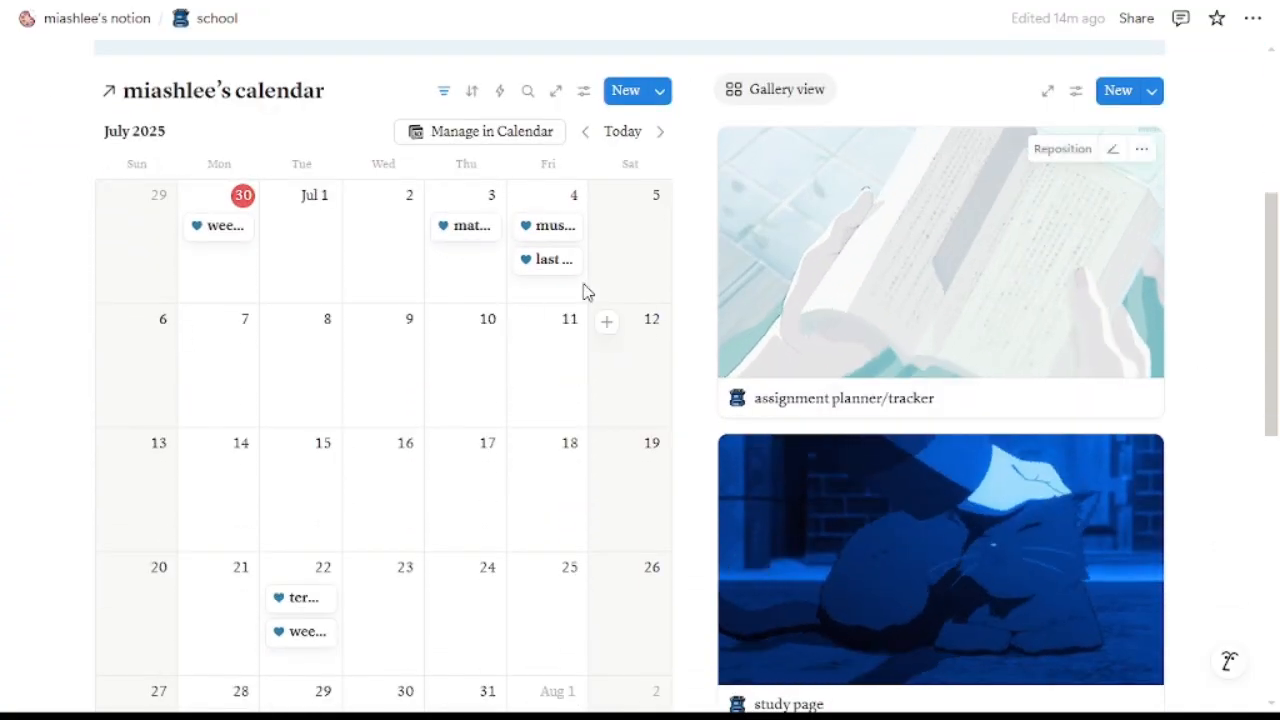
View the first 4 July event and the "term 3" event from the school page's calendar.
left_click(540, 228)
left_click(120, 432)
scroll(287, 463, "down", 2)
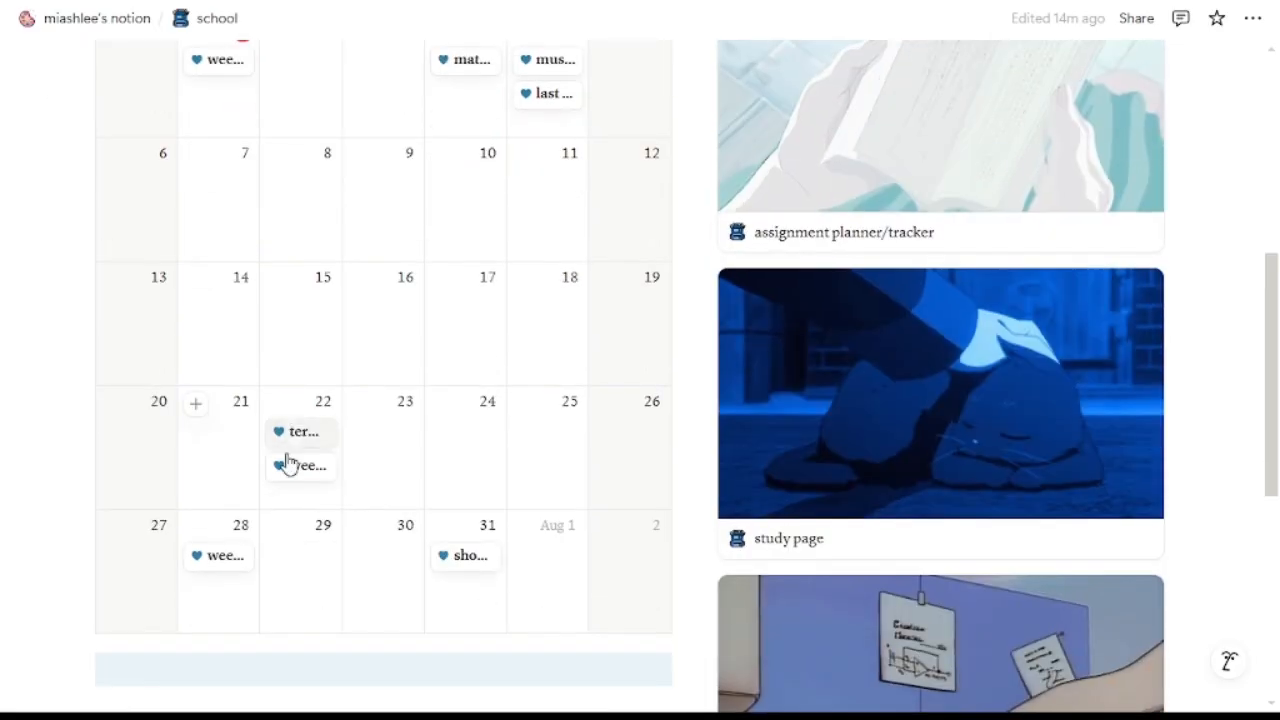
left_click(298, 440)
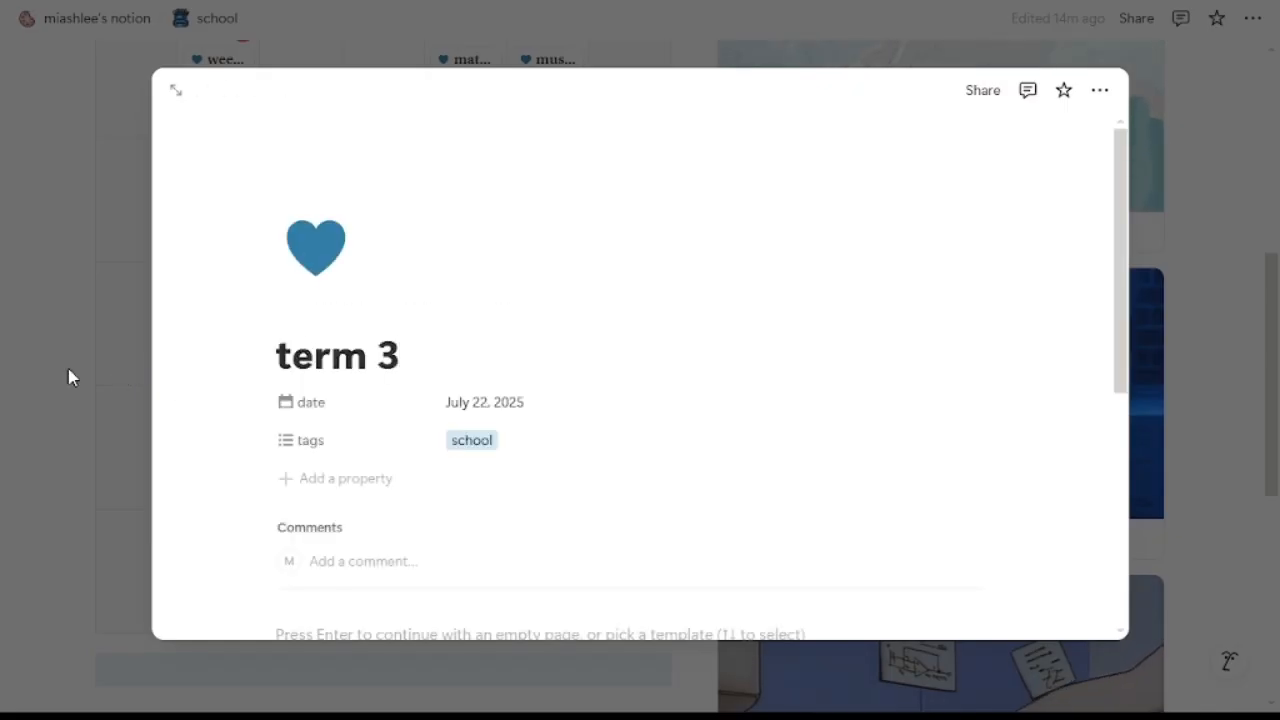
View the "week 1" event on 22 July and look over the school page's calendar and gallery.
left_click(68, 370)
left_click(296, 467)
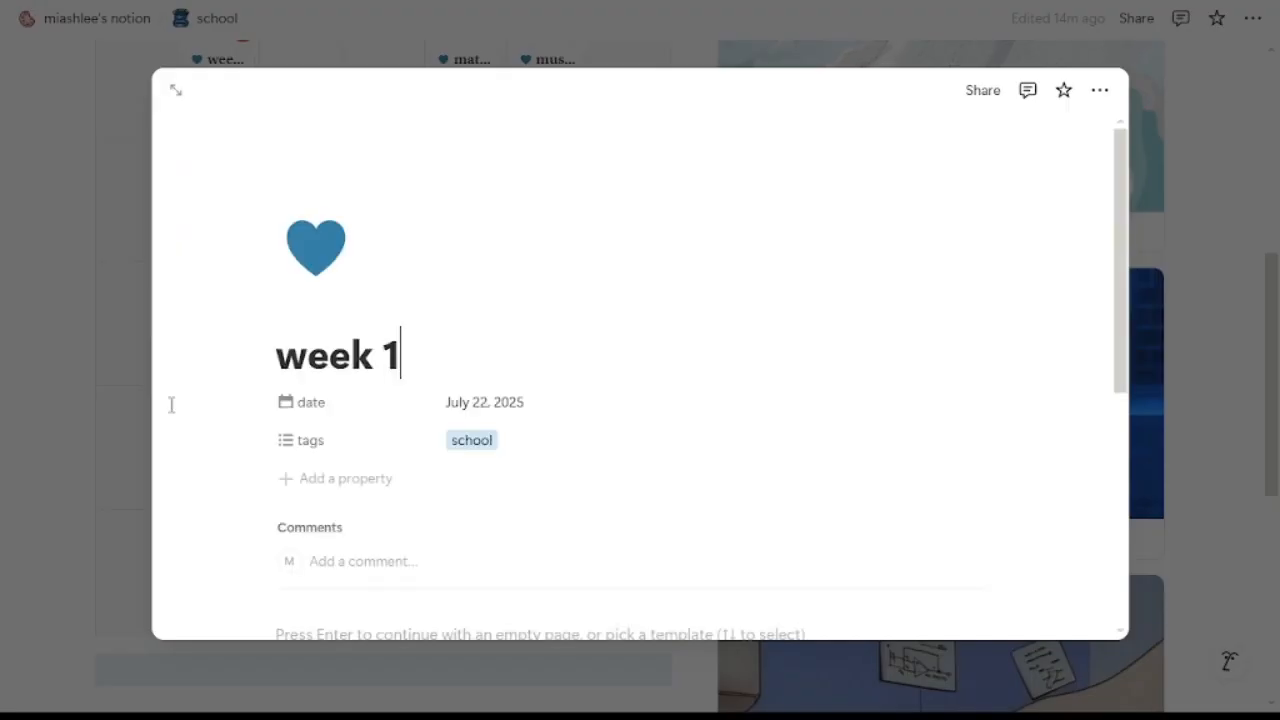
left_click(85, 407)
scroll(1247, 432, "up", 3)
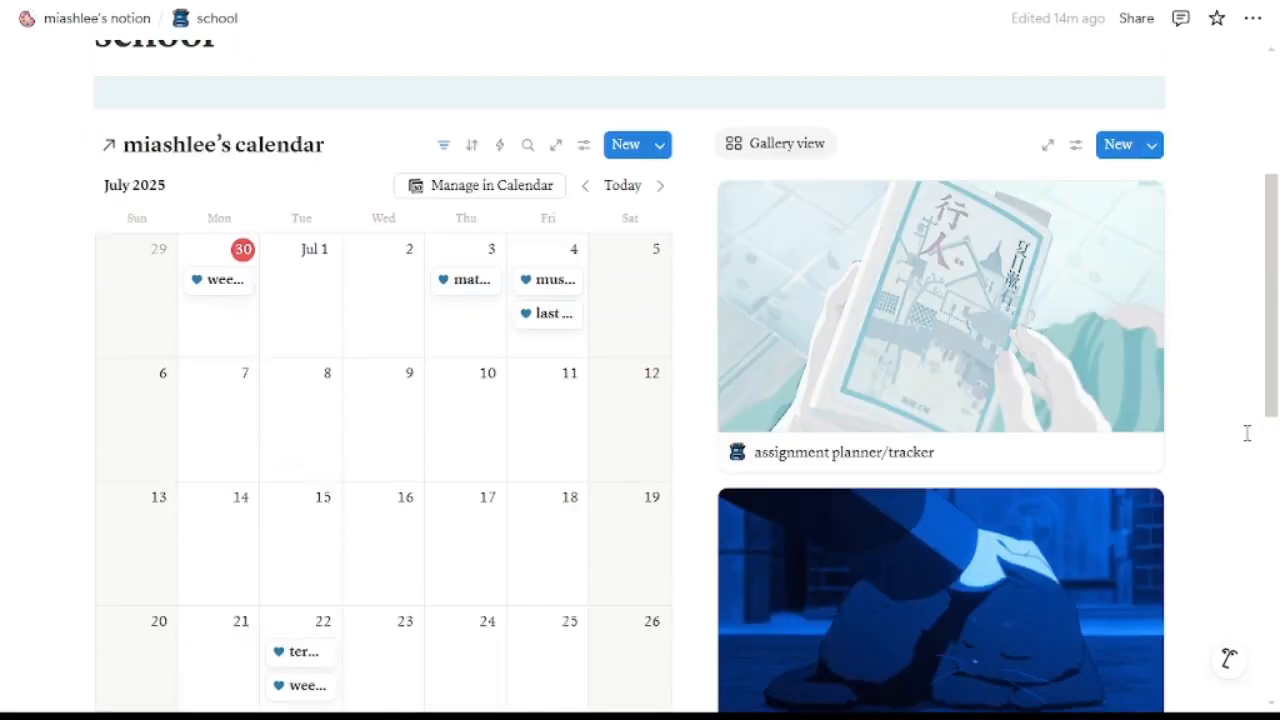
scroll(1246, 432, "down", 7)
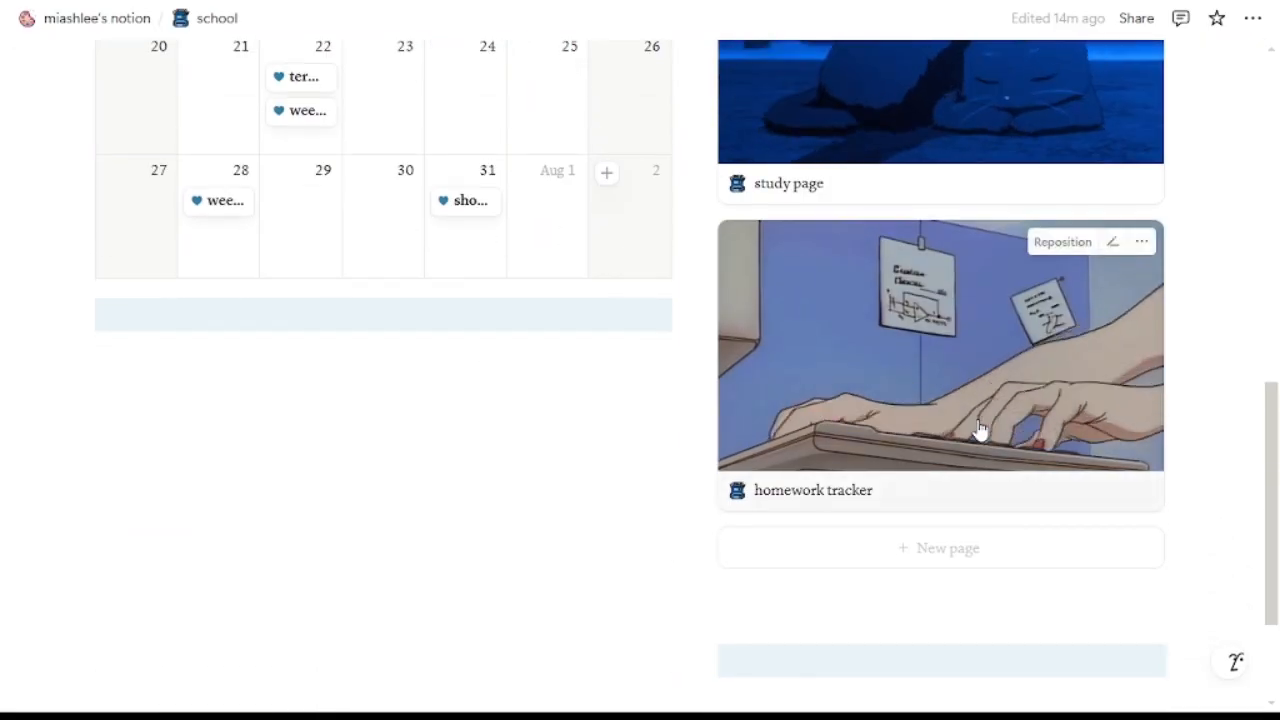
Open the study page and examine the biology module 1 syllabus table inside the 11BIO01 subject page.
scroll(940, 360, "up", 3)
left_click(790, 311)
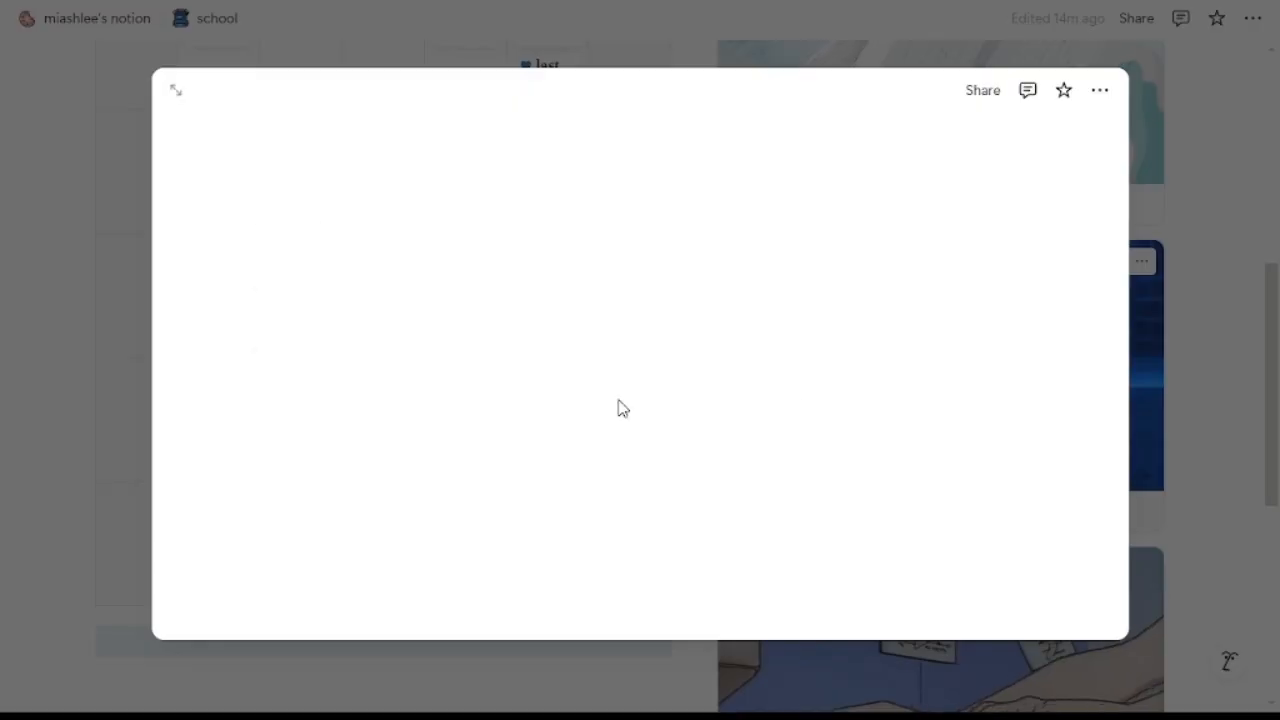
scroll(486, 408, "down", 10)
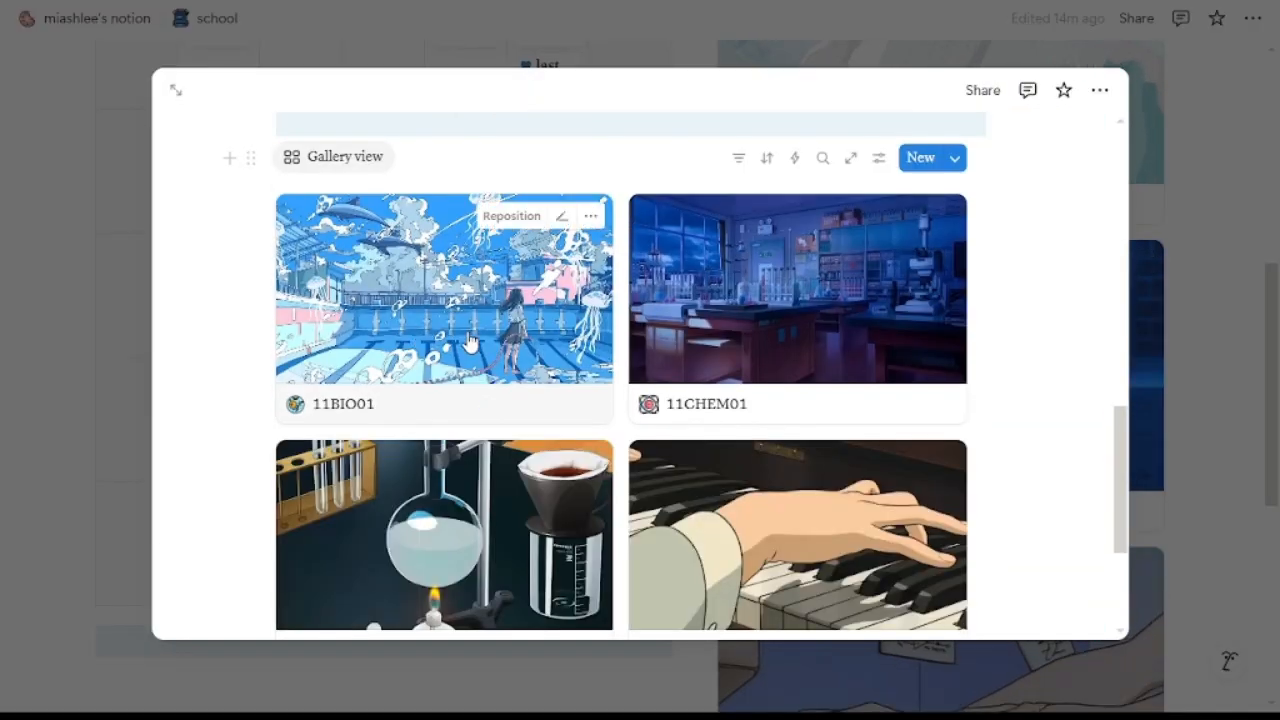
left_click(464, 345)
scroll(683, 426, "down", 5)
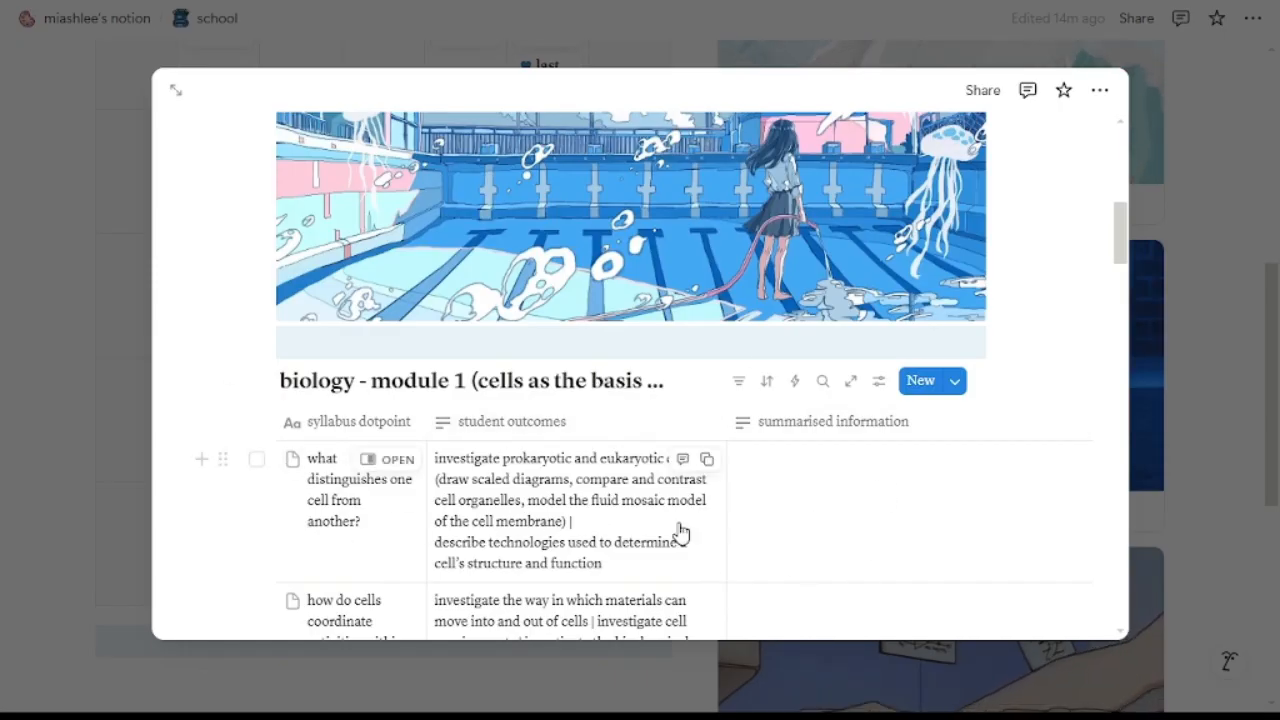
scroll(200, 424, "down", 3)
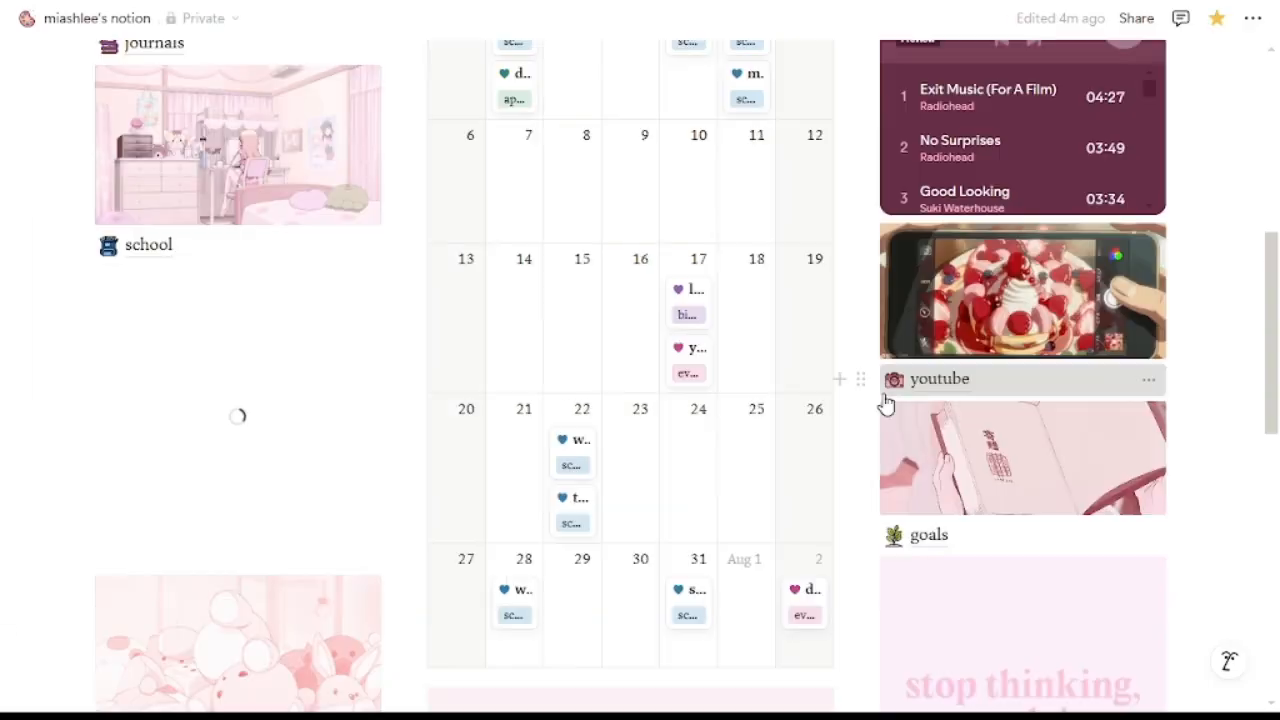
Open the youtube page from the home page and look over its idea subpages and calendar.
left_click(888, 385)
scroll(418, 478, "down", 5)
scroll(418, 478, "up", 4)
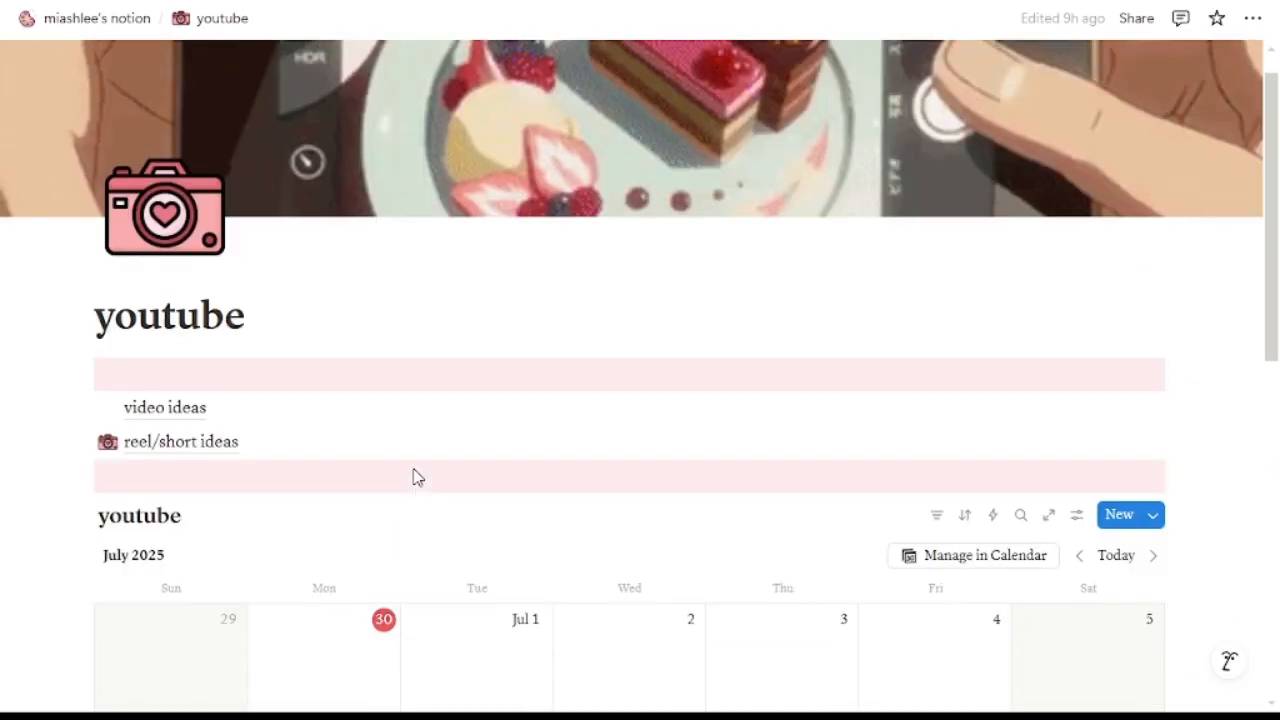
Go back to the home page, open the goals page and examine its week, month and year gallery cards.
left_click(98, 18)
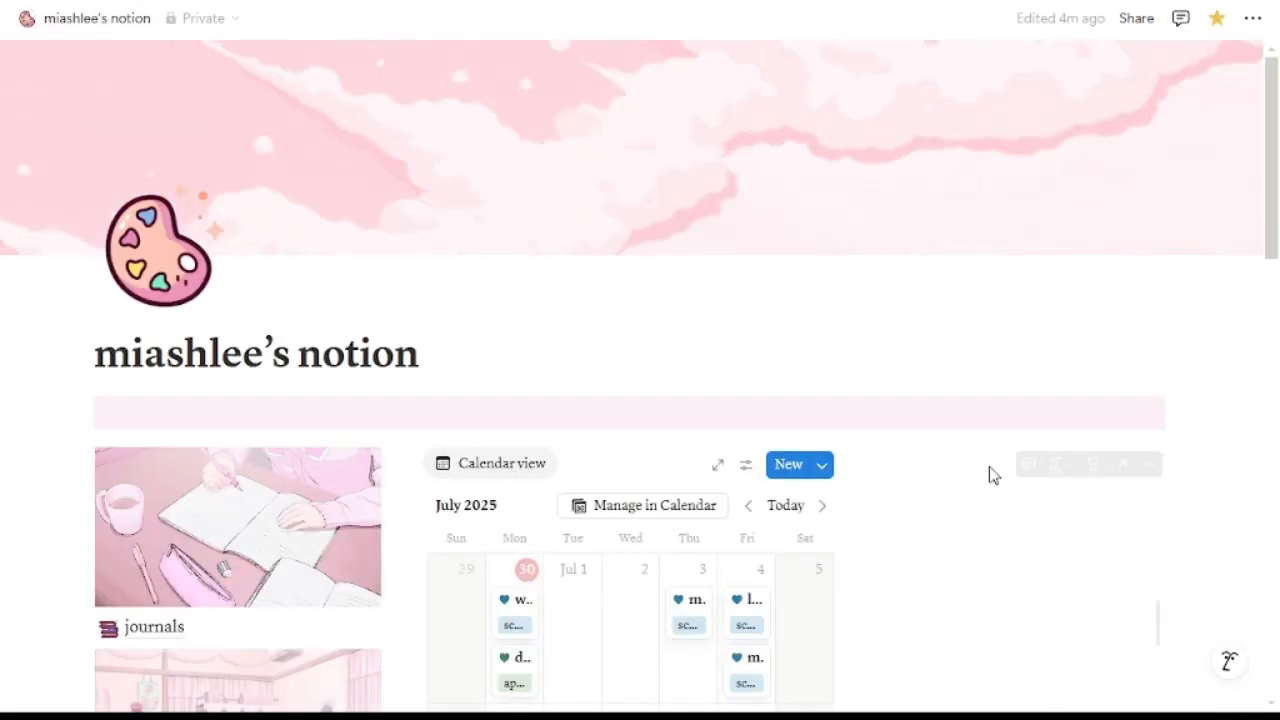
scroll(990, 475, "down", 5)
scroll(993, 477, "down", 1)
left_click(943, 531)
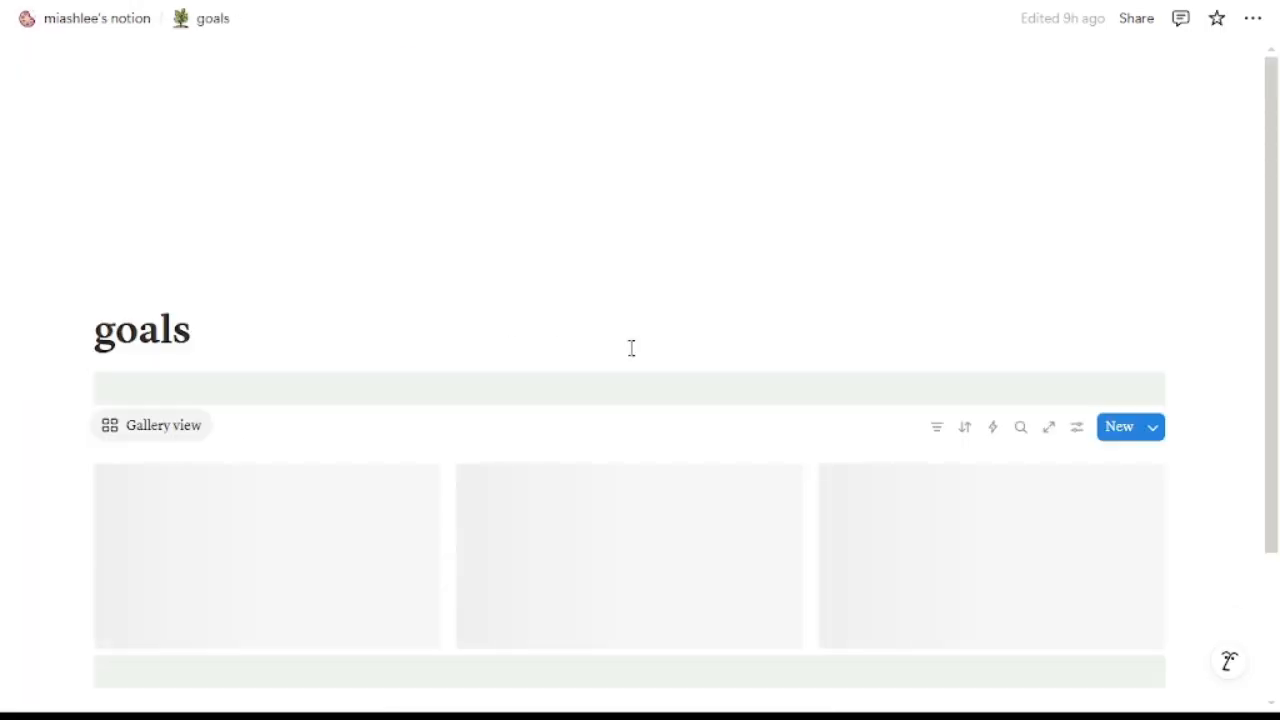
scroll(676, 393, "down", 1)
scroll(651, 383, "up", 3)
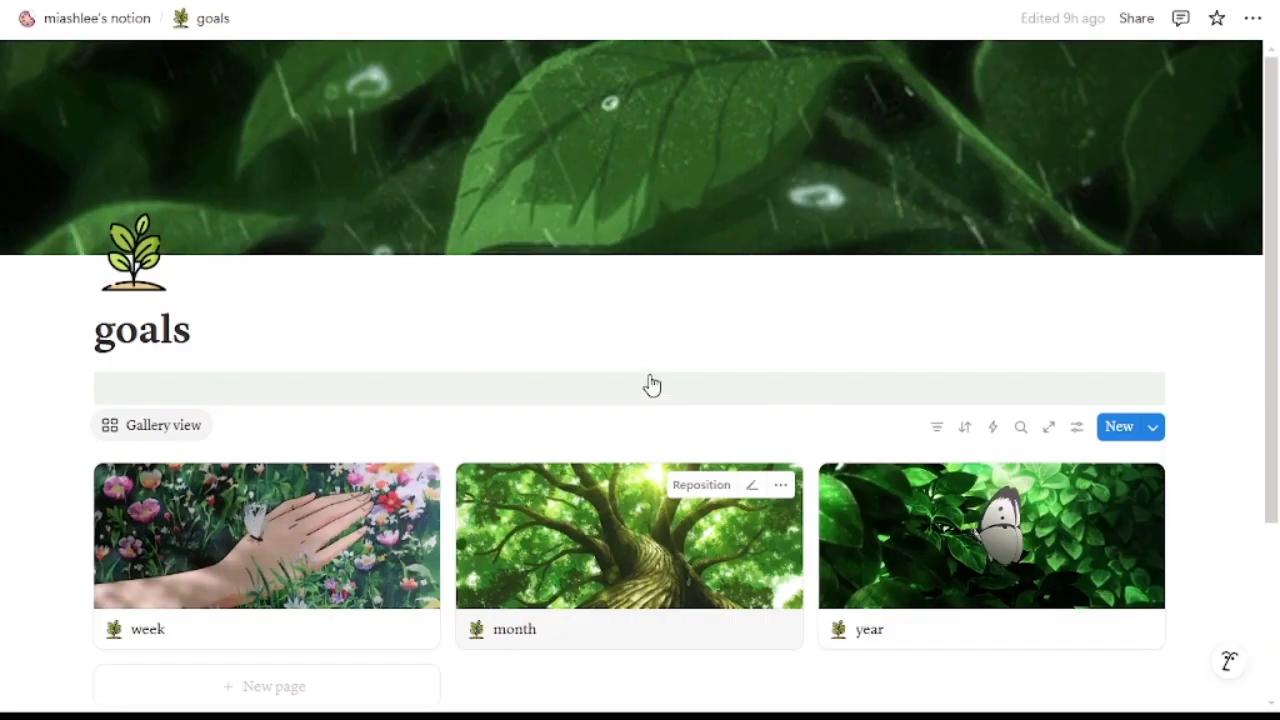
Return to the home page and review its cover, calendar, Spotify playlist, progress bars, photo widget and daily todo list.
left_click(98, 20)
scroll(1226, 394, "down", 3)
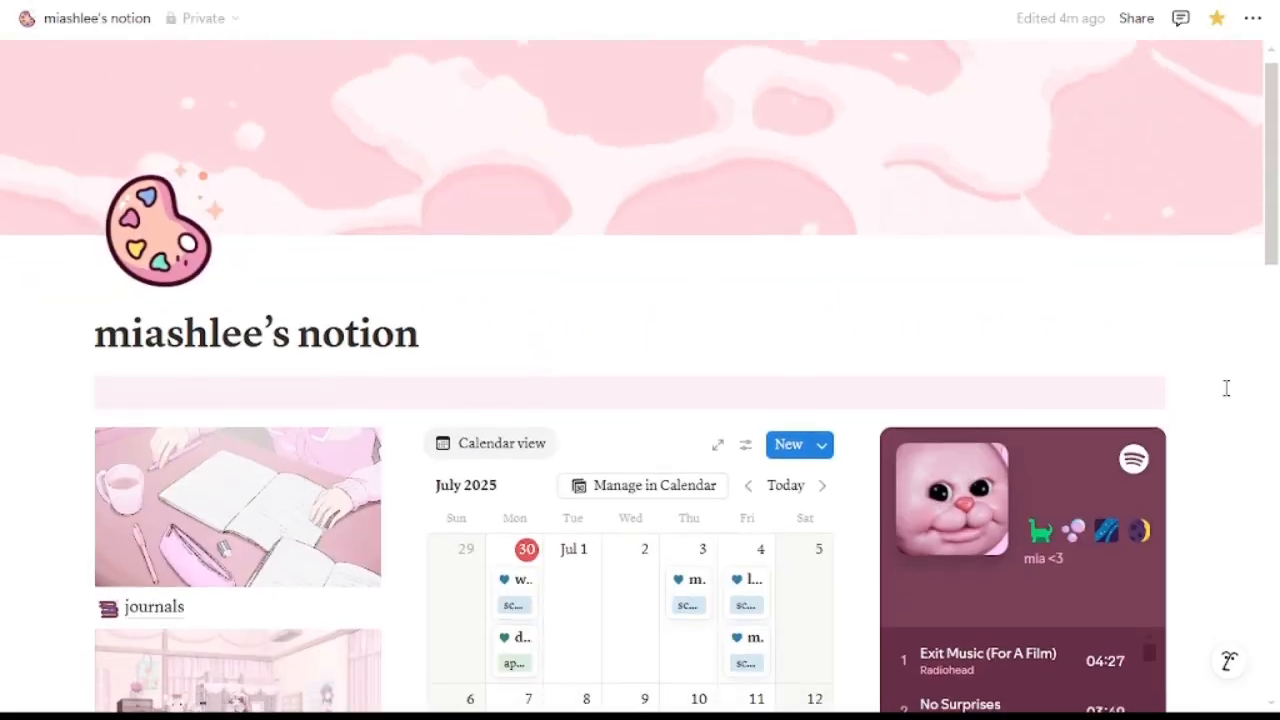
scroll(1229, 397, "down", 2)
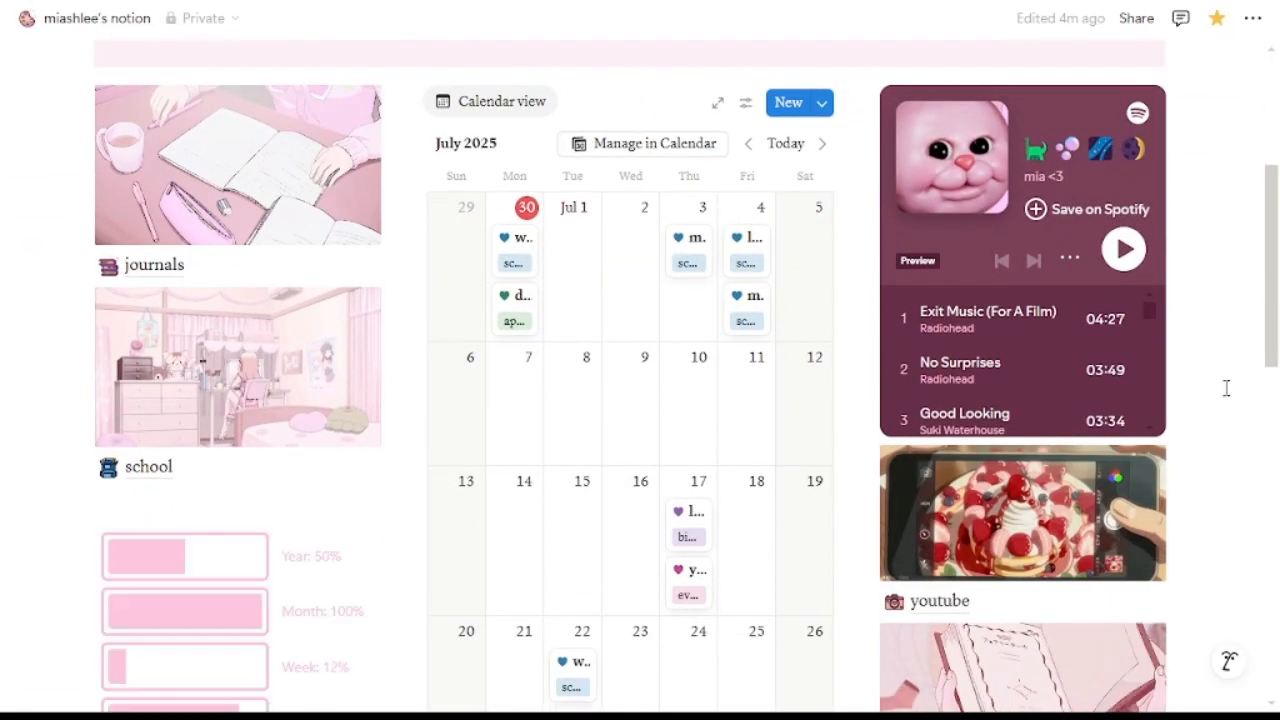
scroll(1228, 390, "down", 3)
scroll(1228, 392, "down", 4)
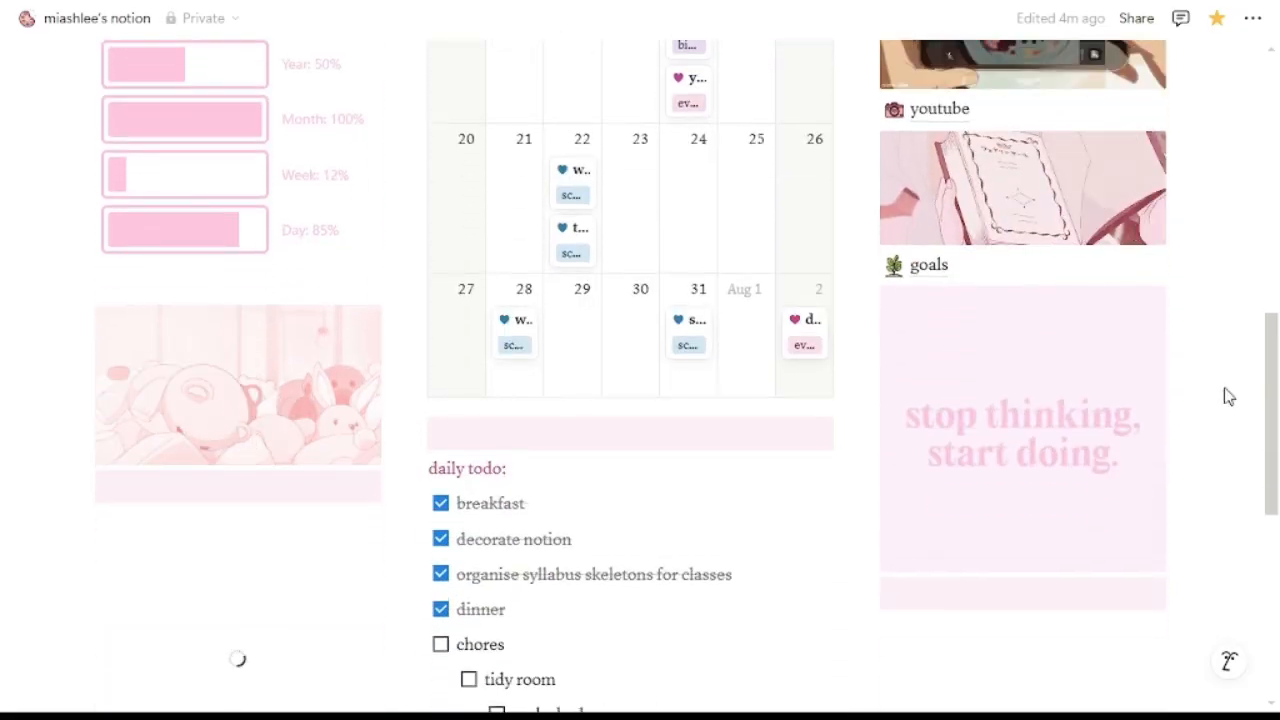
scroll(1229, 396, "down", 2)
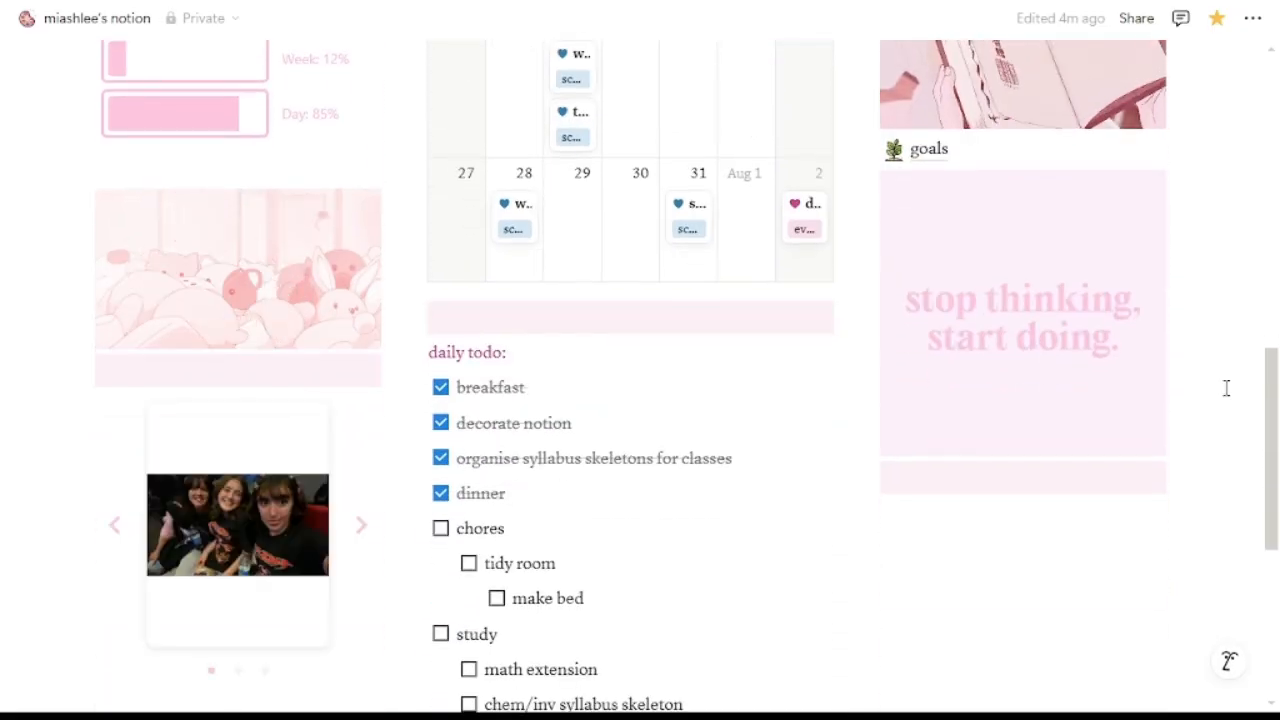
scroll(1226, 388, "up", 1)
scroll(1226, 388, "up", 6)
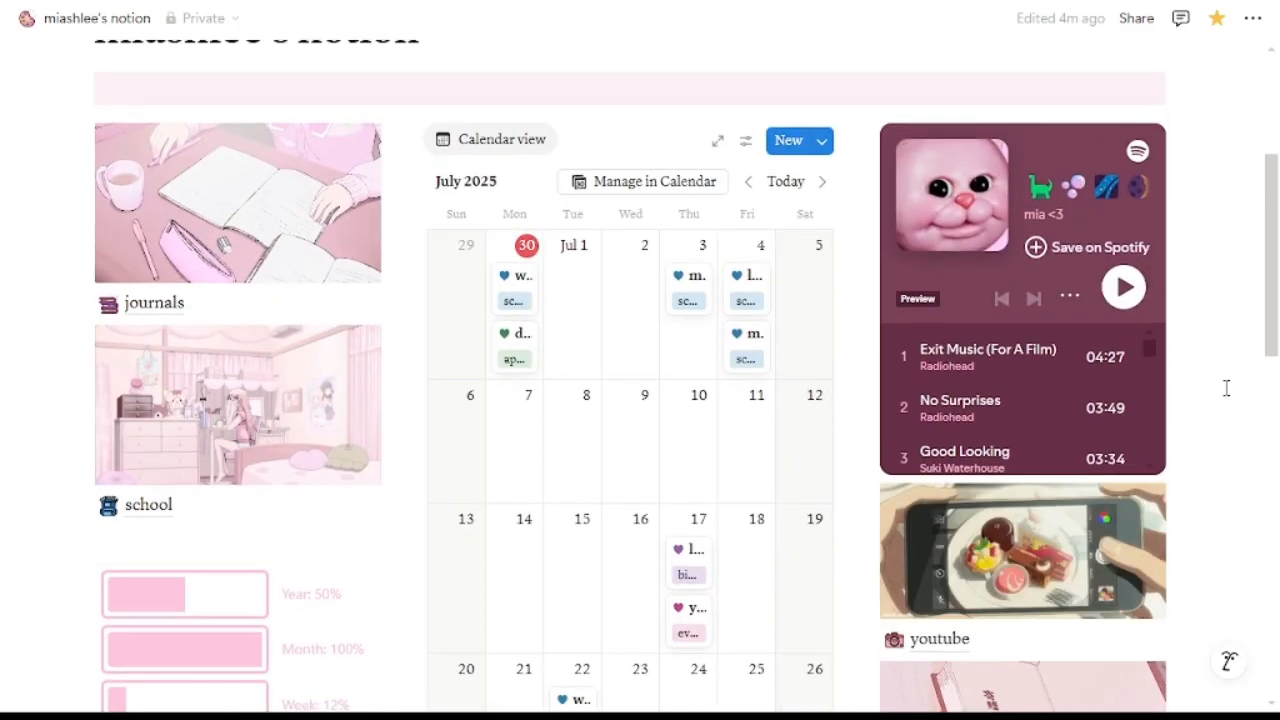
scroll(1226, 388, "down", 1)
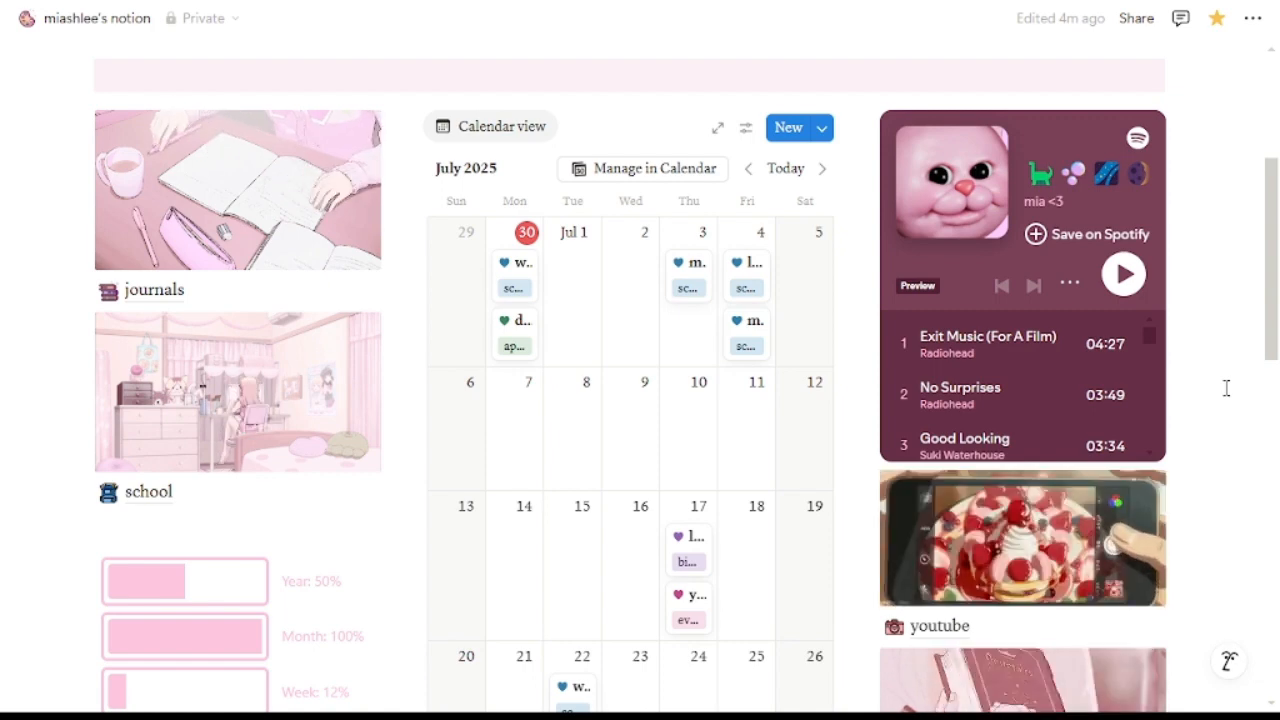
scroll(1226, 388, "up", 4)
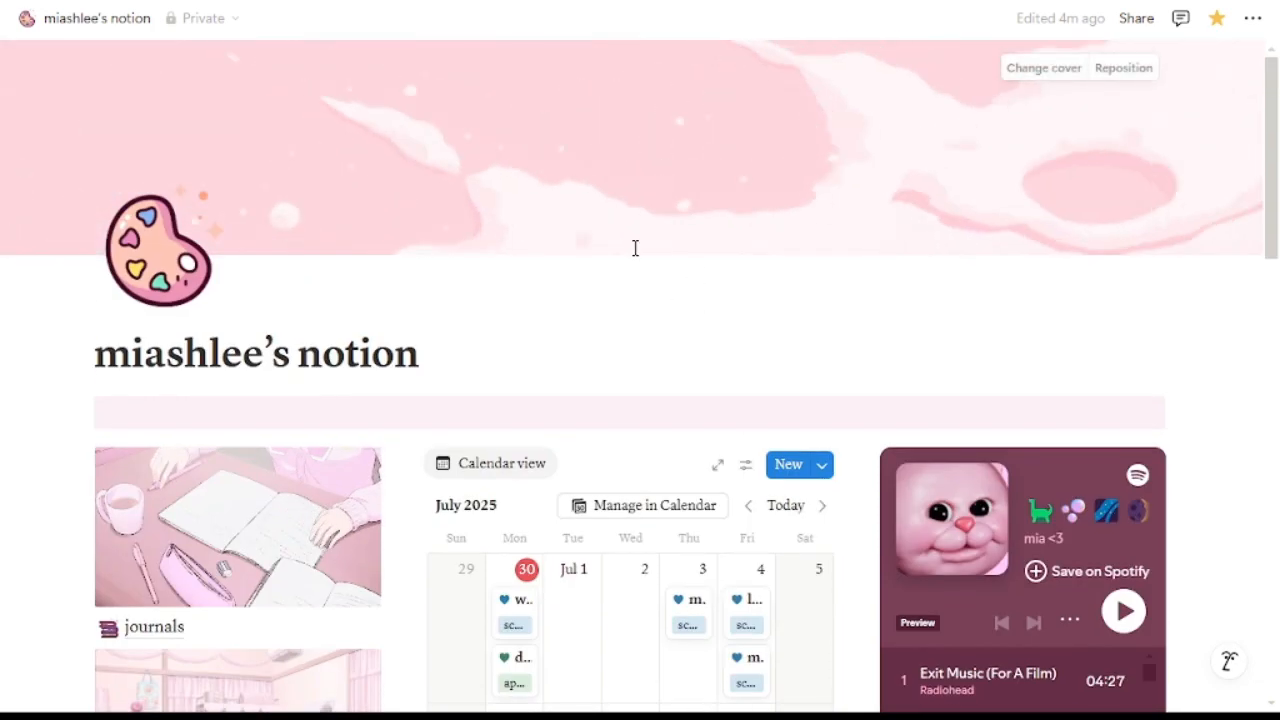
scroll(620, 245, "down", 5)
scroll(240, 360, "up", 2)
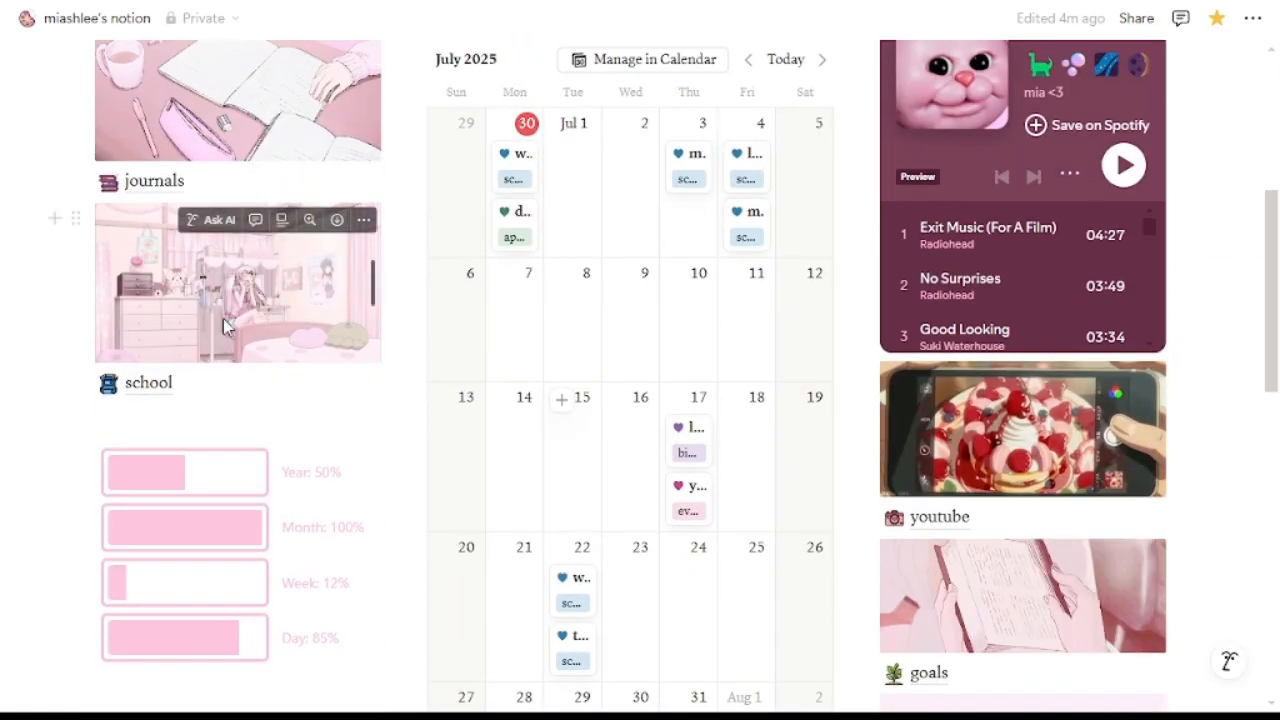
scroll(284, 553, "up", 5)
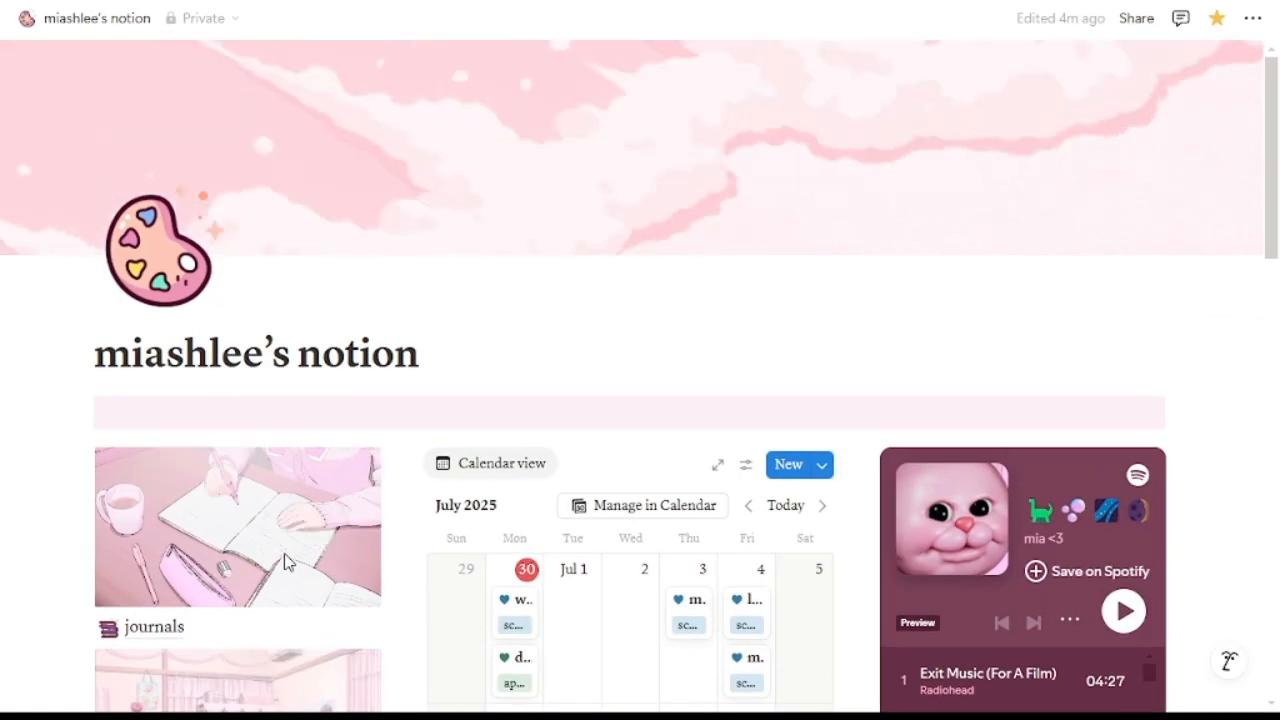